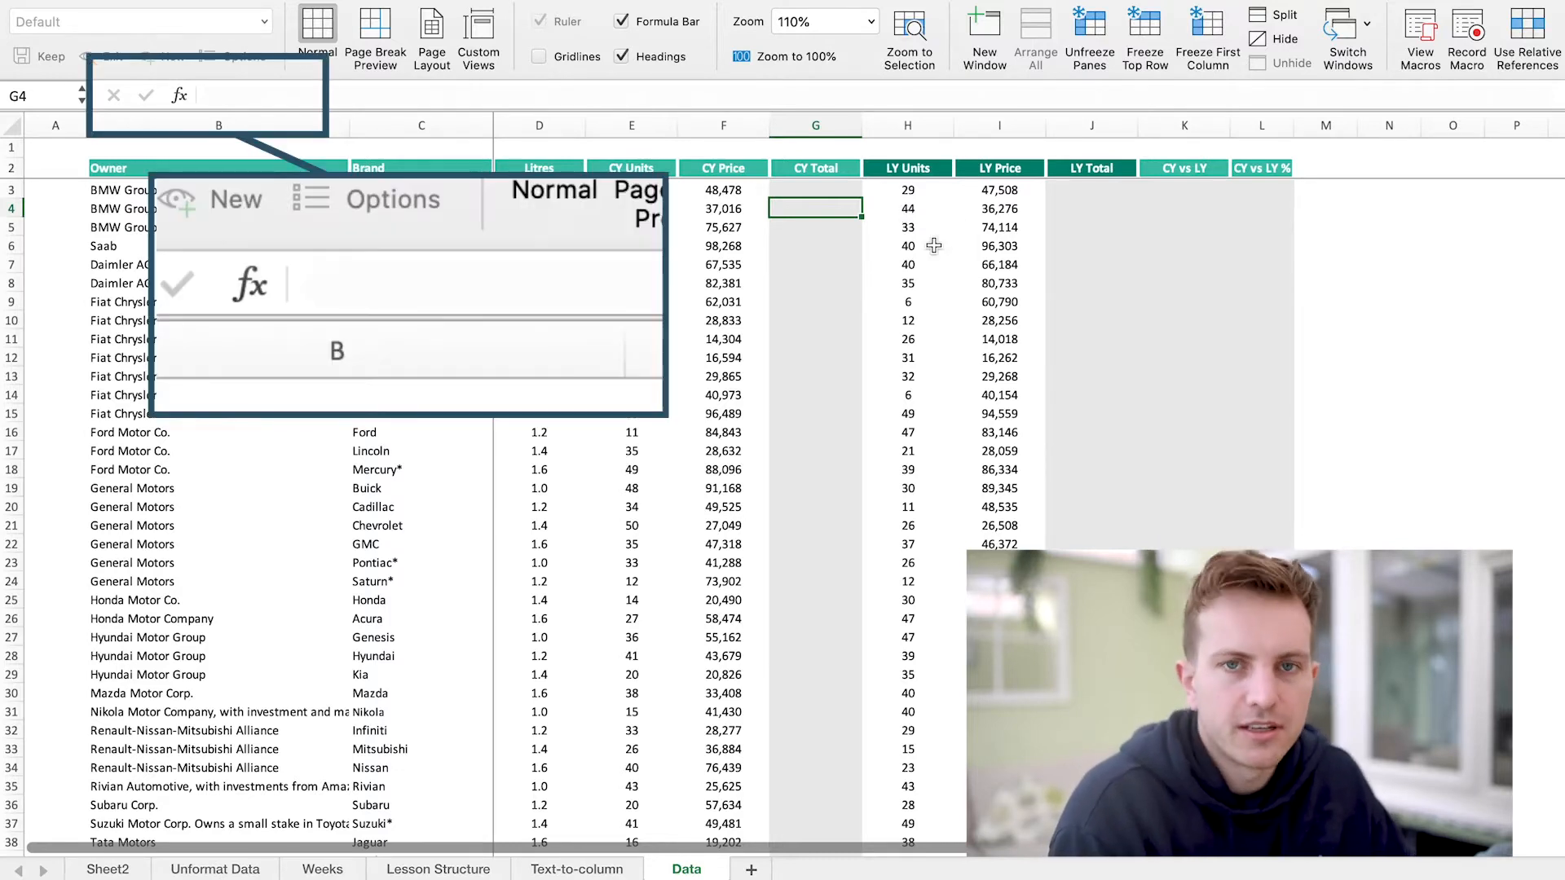
Step: Calculate CY Total in G3 with the formula =E3*F3 and fill it down the column
left_click(836, 186)
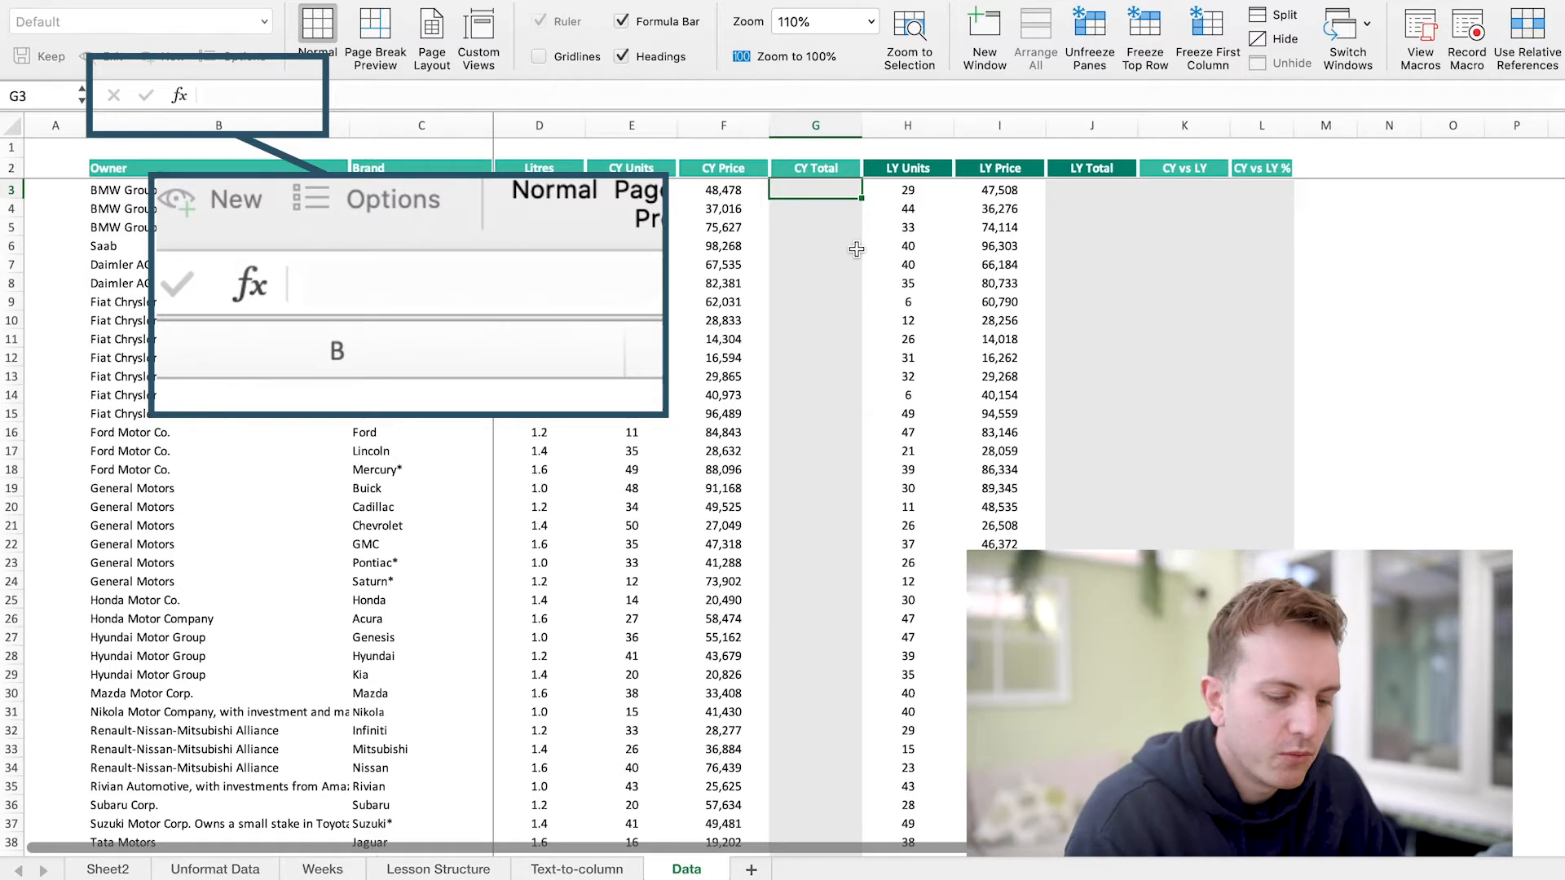
type("=")
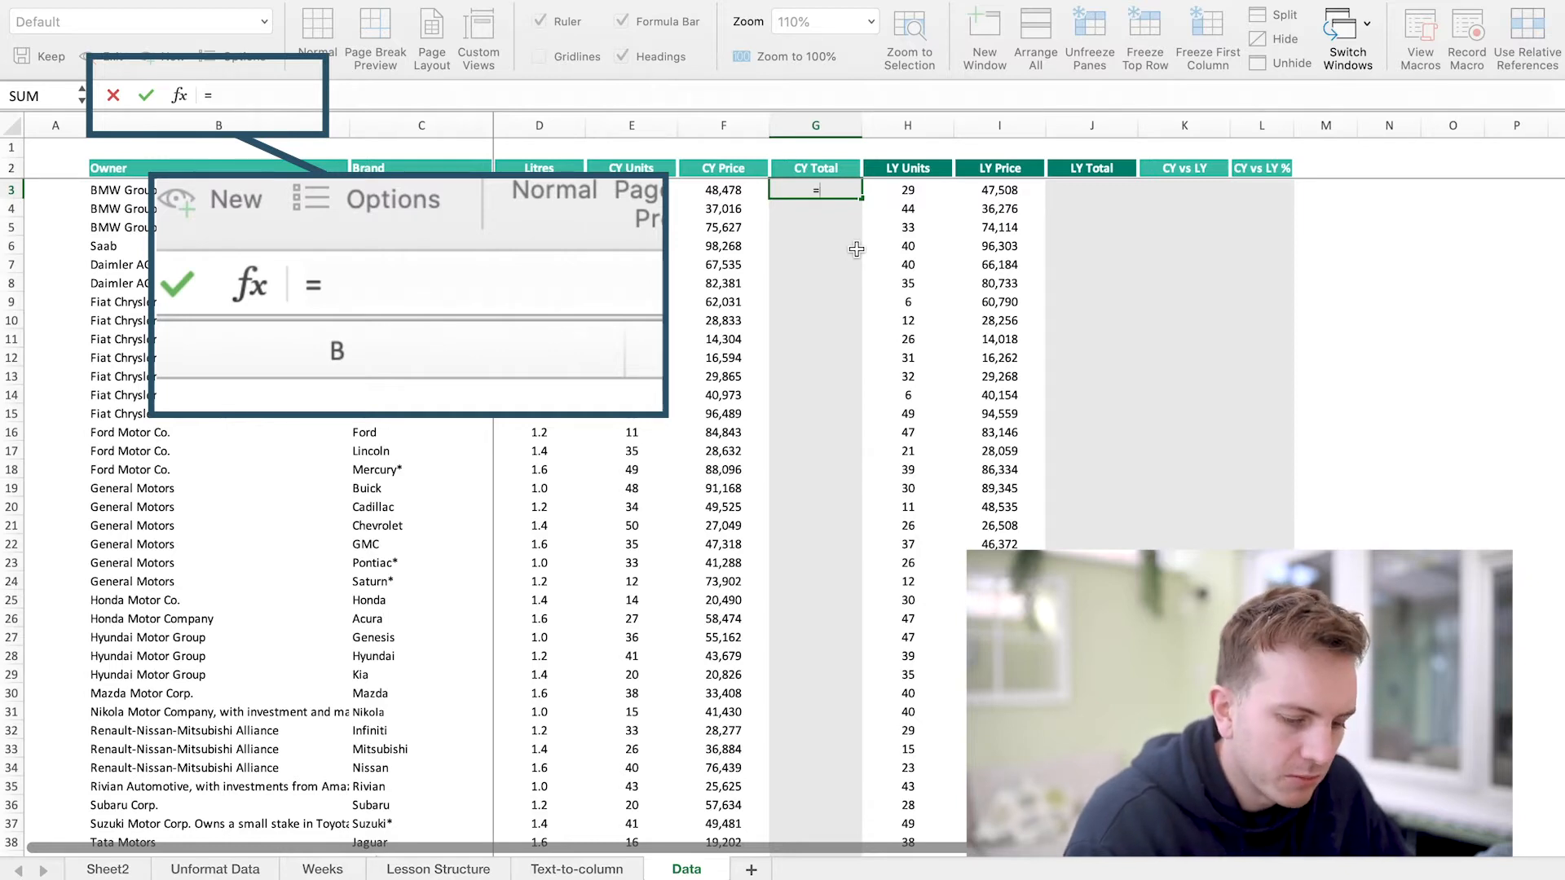
key("Left")
key("Left")
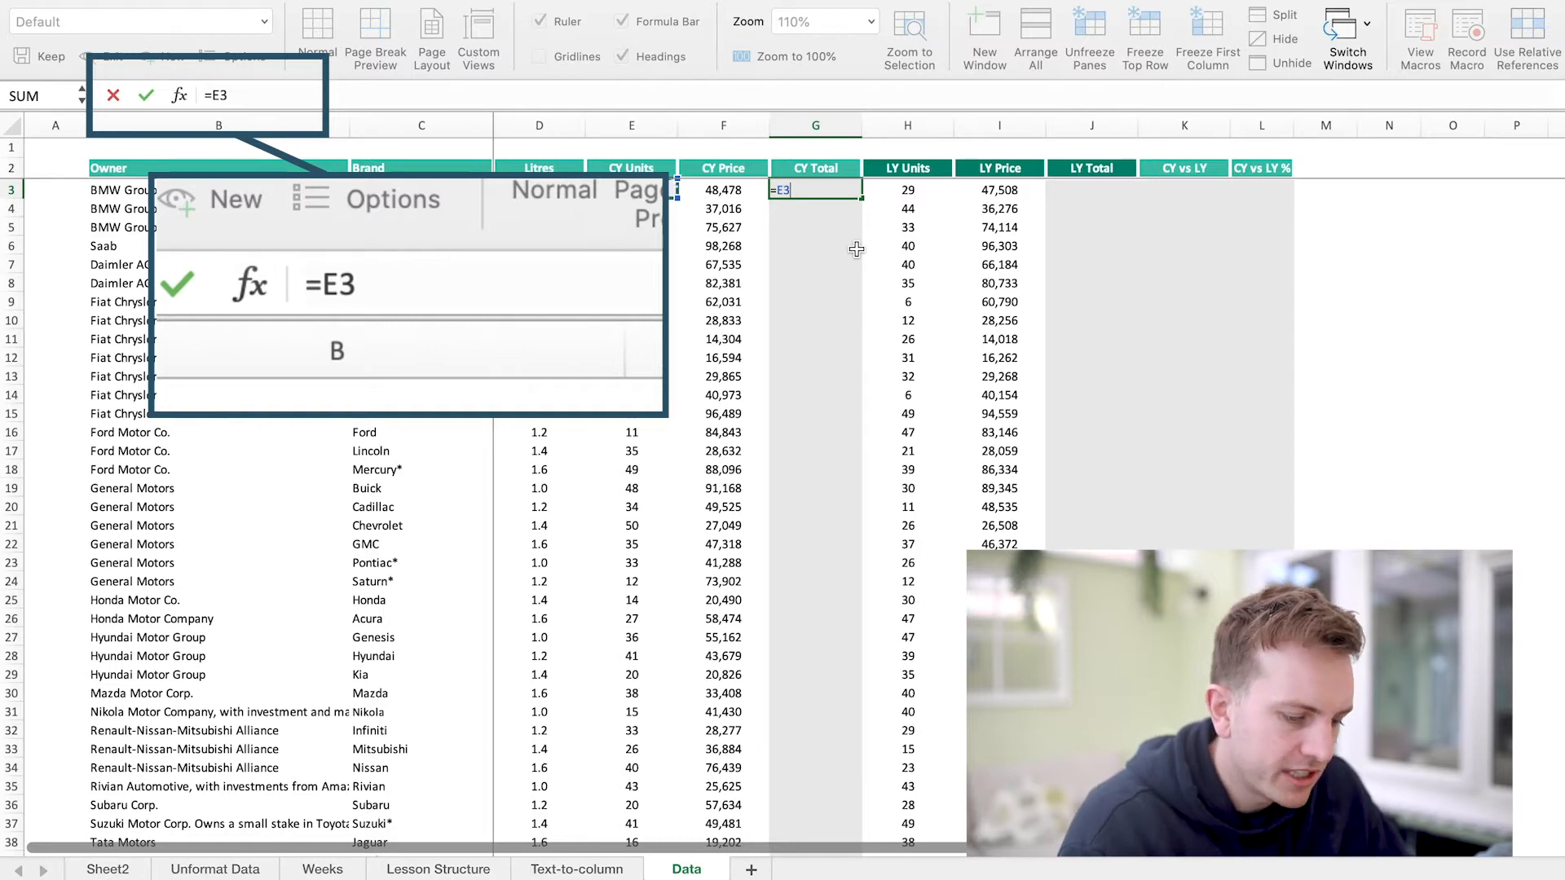
type("*")
key("Left")
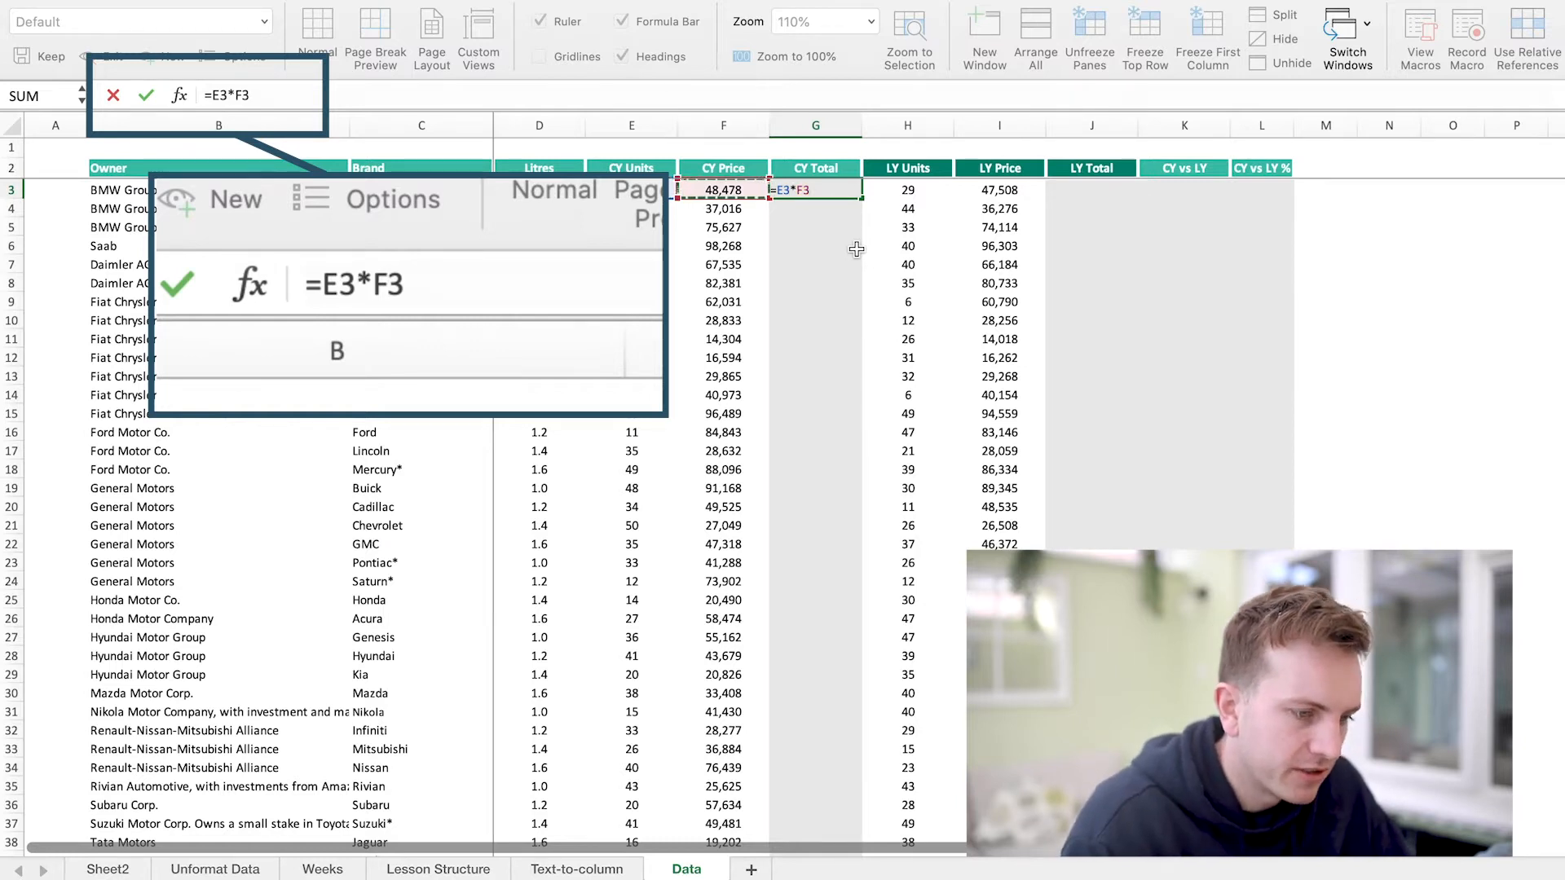
key("Return")
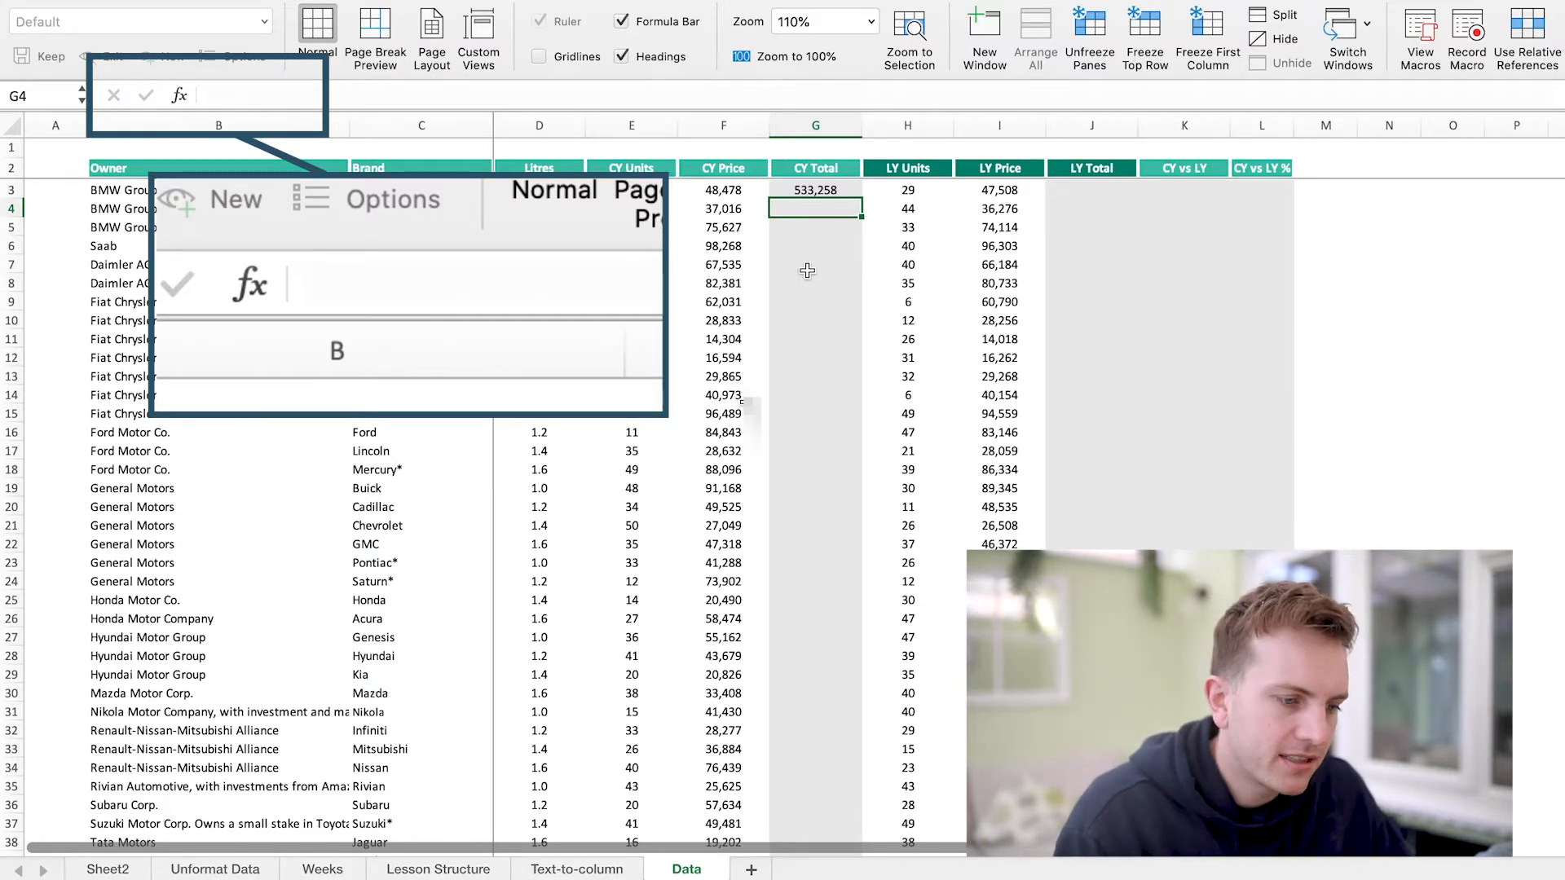
left_click(837, 188)
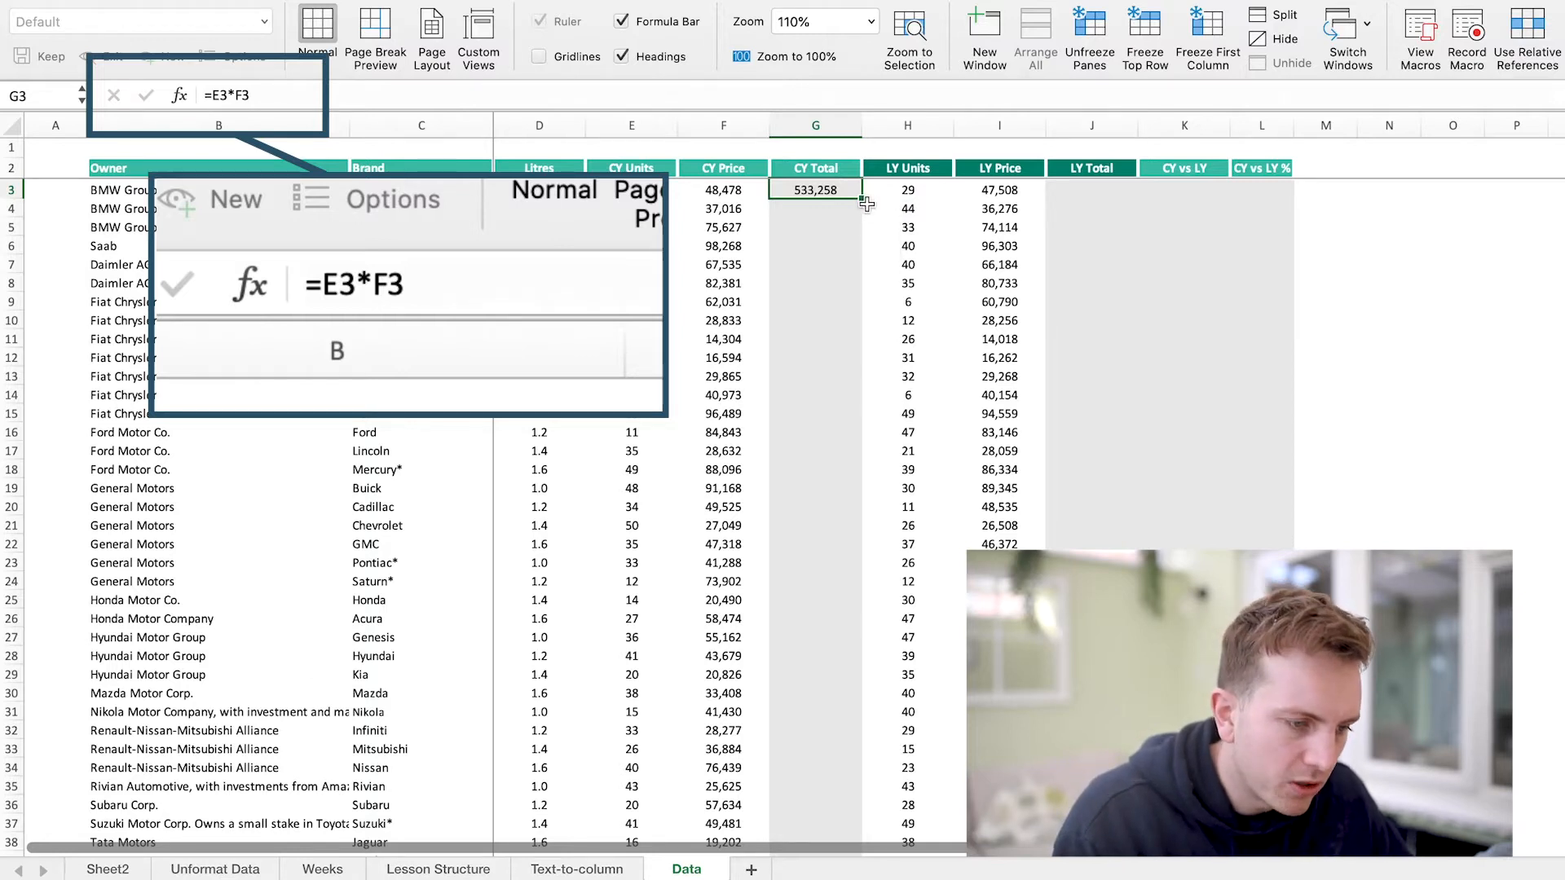
double_click(863, 201)
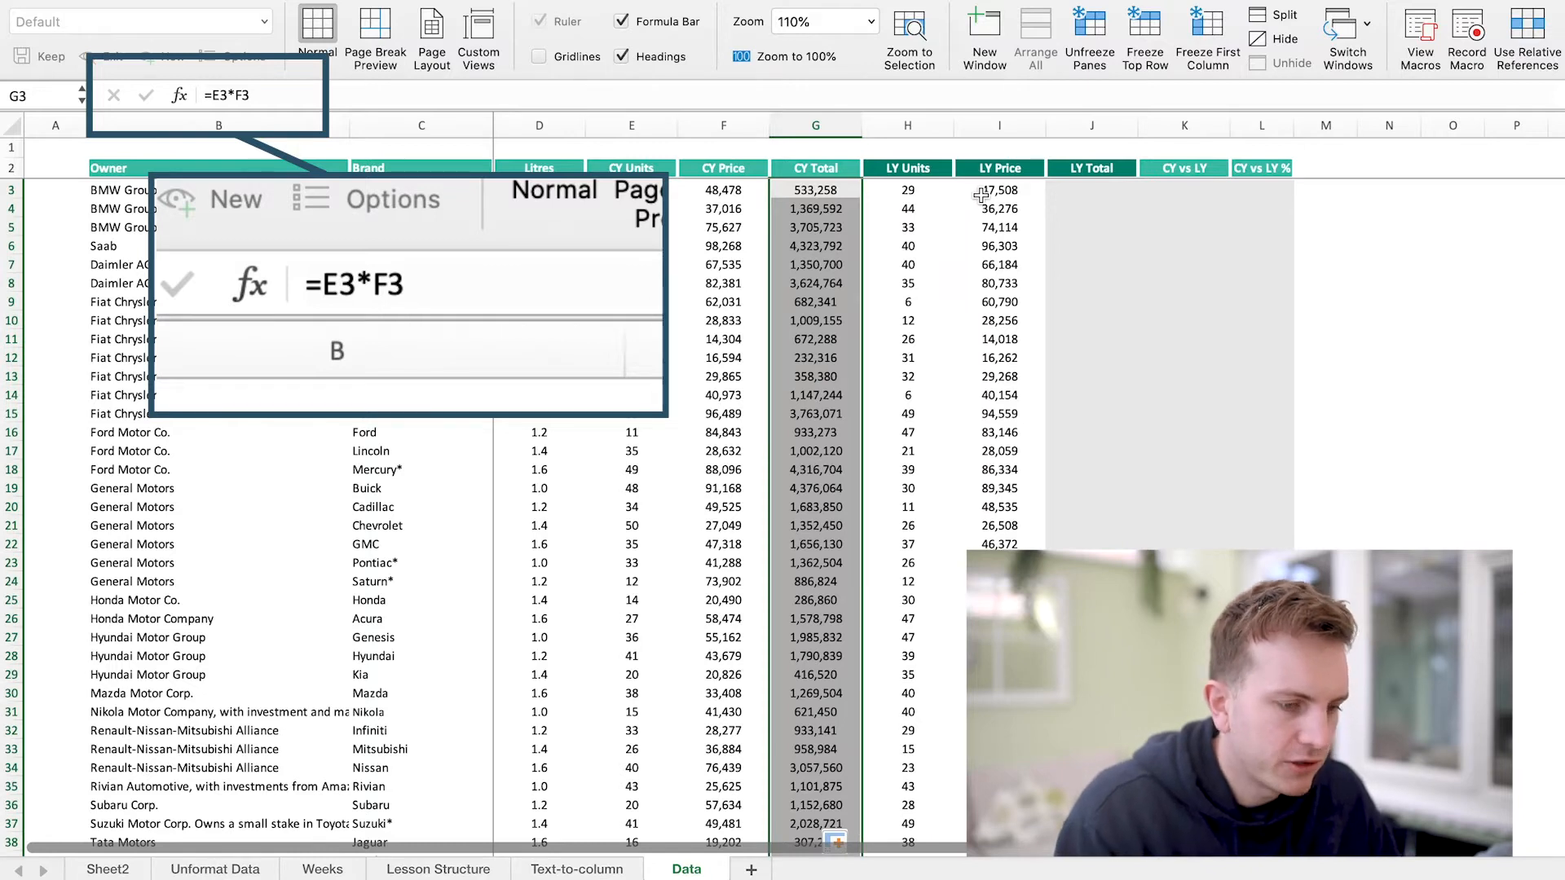
Step: Copy the CY Total formulas into the LY Total column starting at J3
key("super+c")
key("Right")
key("Right")
key("Right")
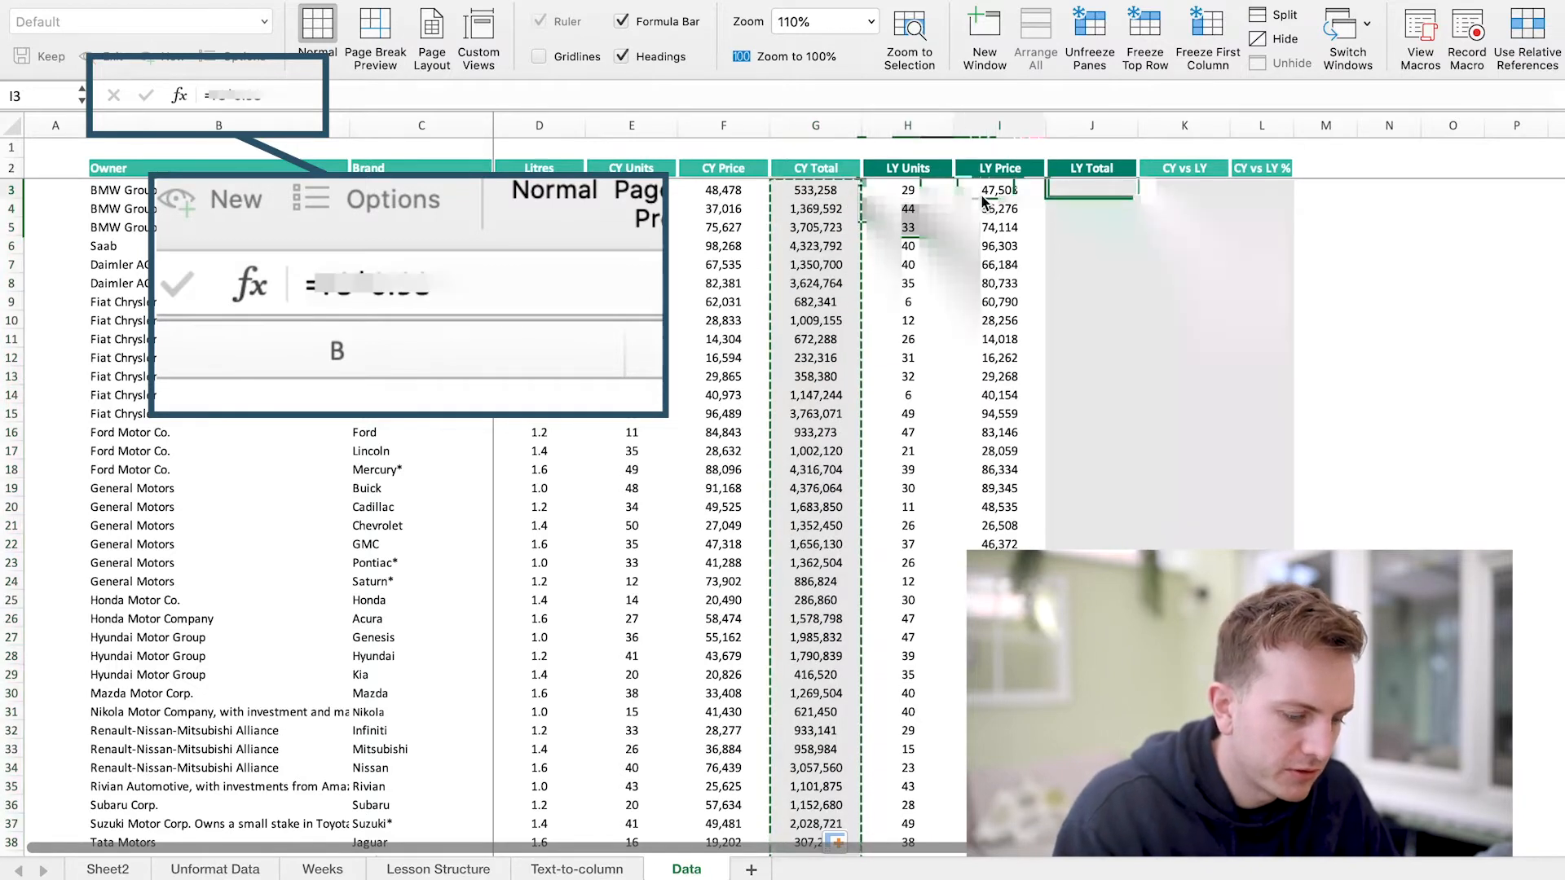
key("super+v")
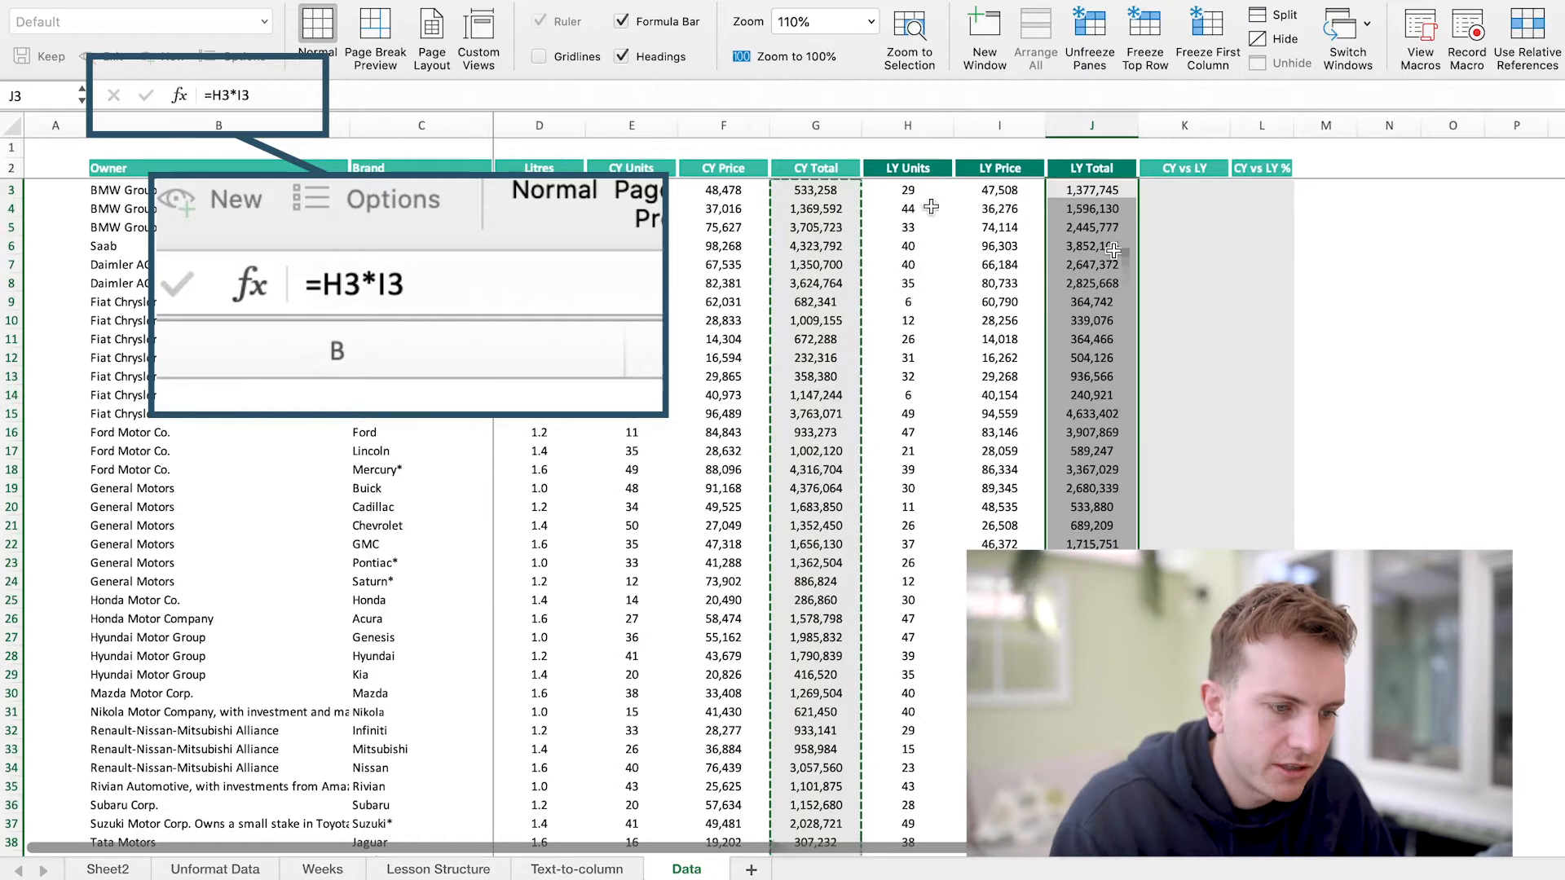
Step: Calculate CY vs LY in K3 with the formula =G3-J3 and fill it down the column
left_click(1173, 189)
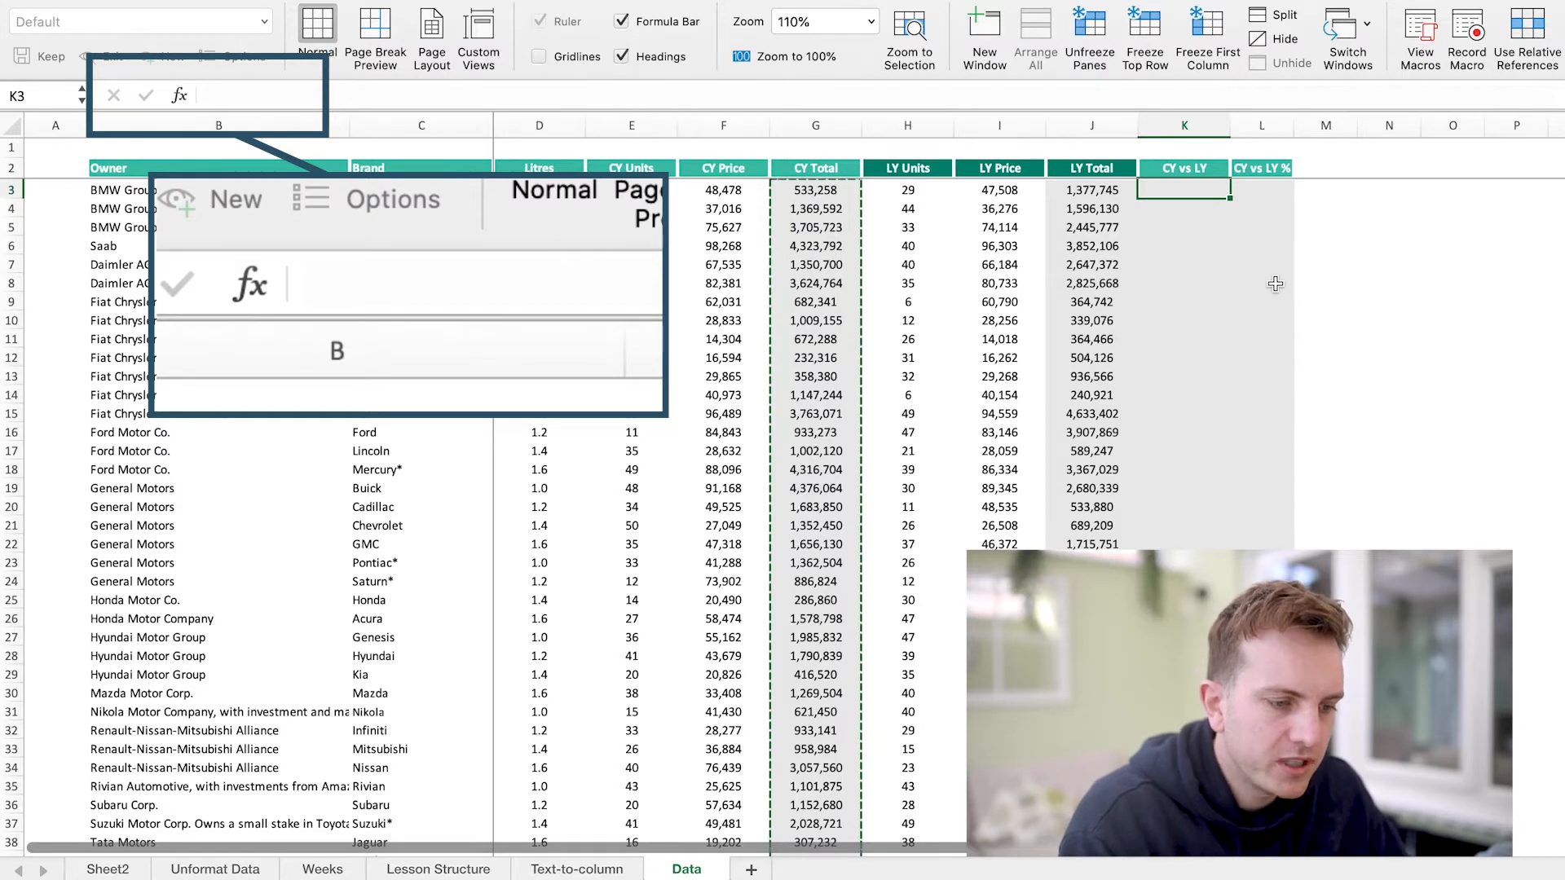
type("=")
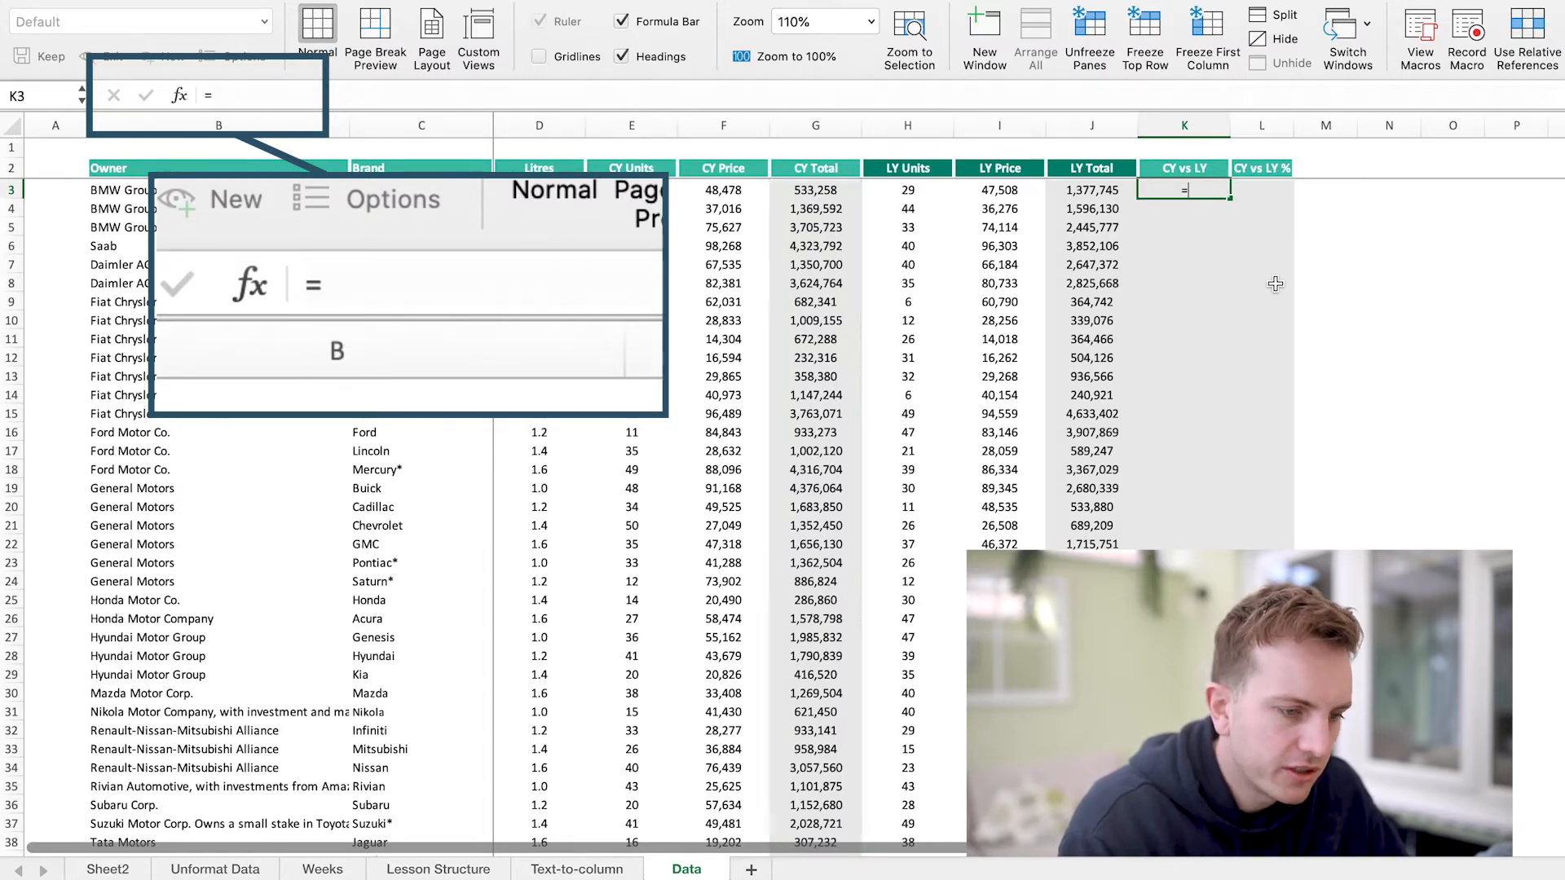
key("Left")
key("Left")
key("Left")
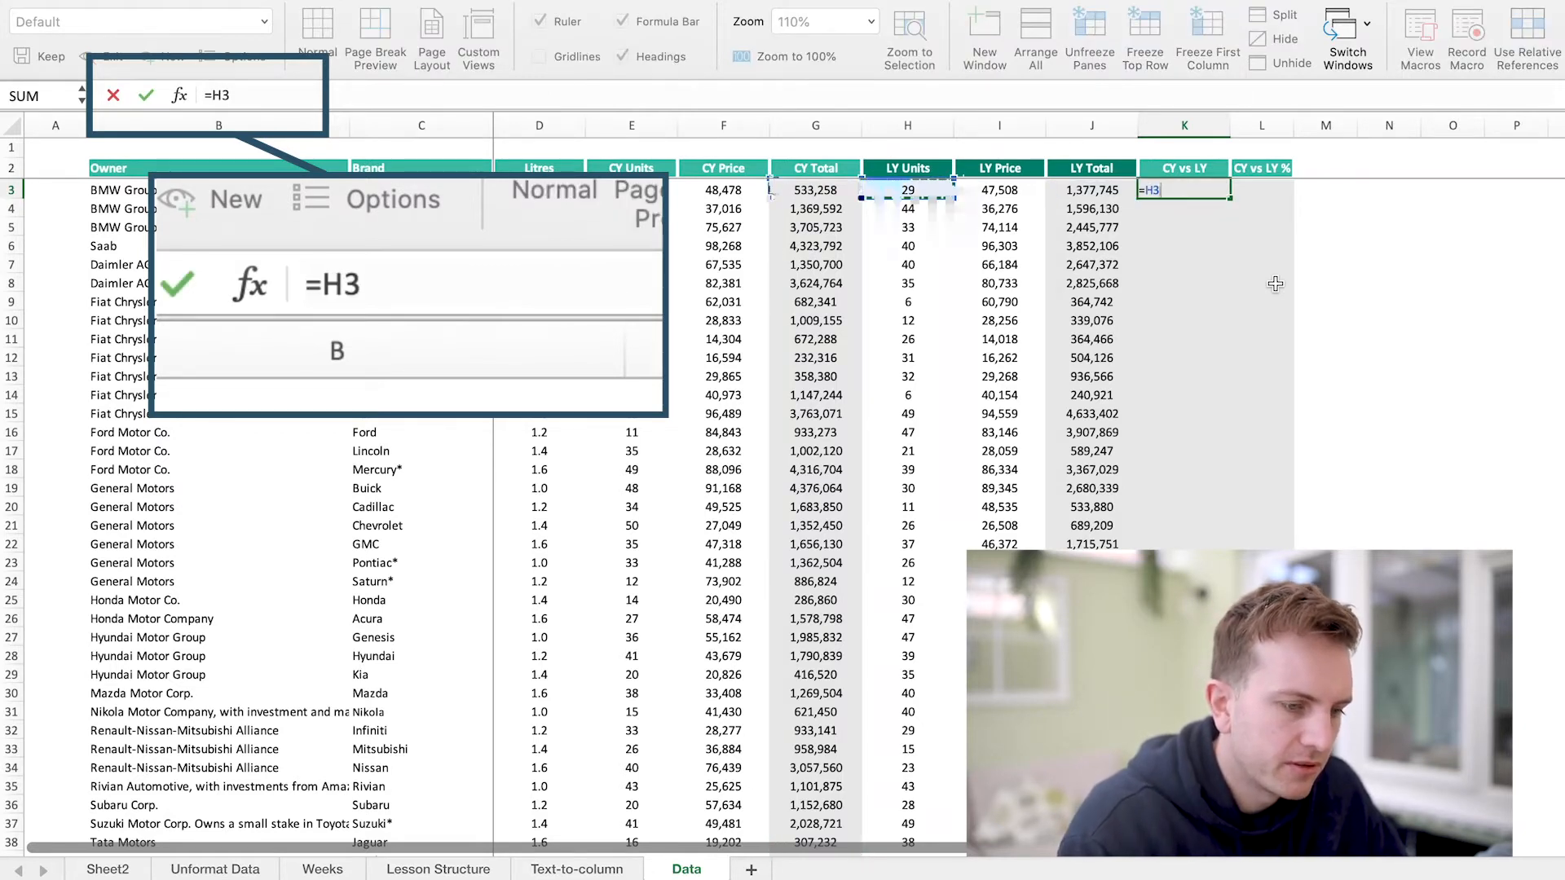
key("Left")
type("-")
key("Left")
key("Left")
key("Right")
key("Return")
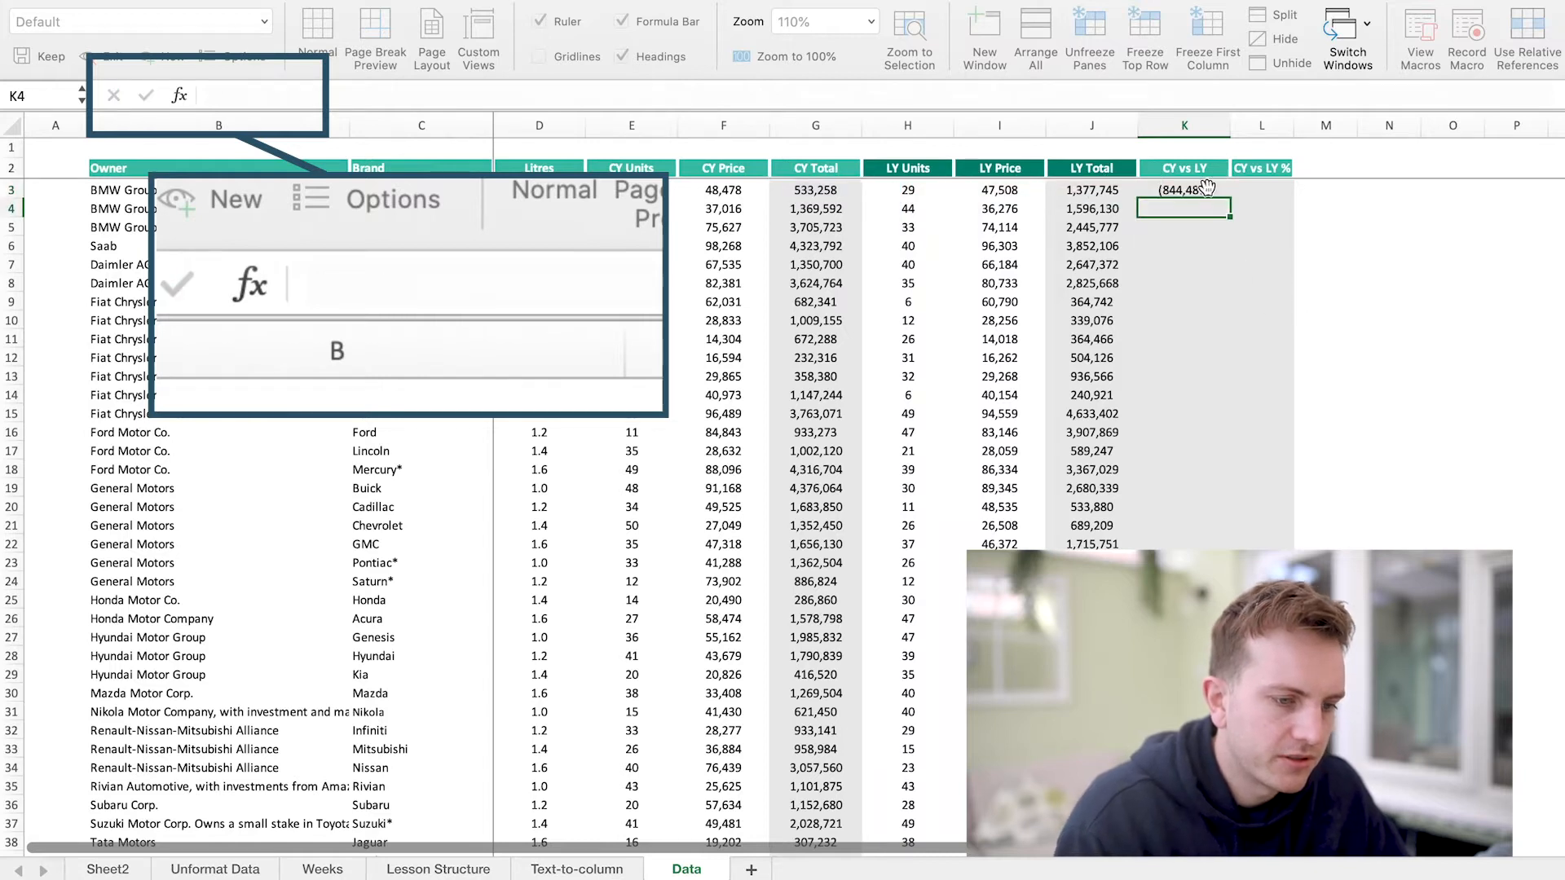
left_click(1203, 182)
double_click(1229, 199)
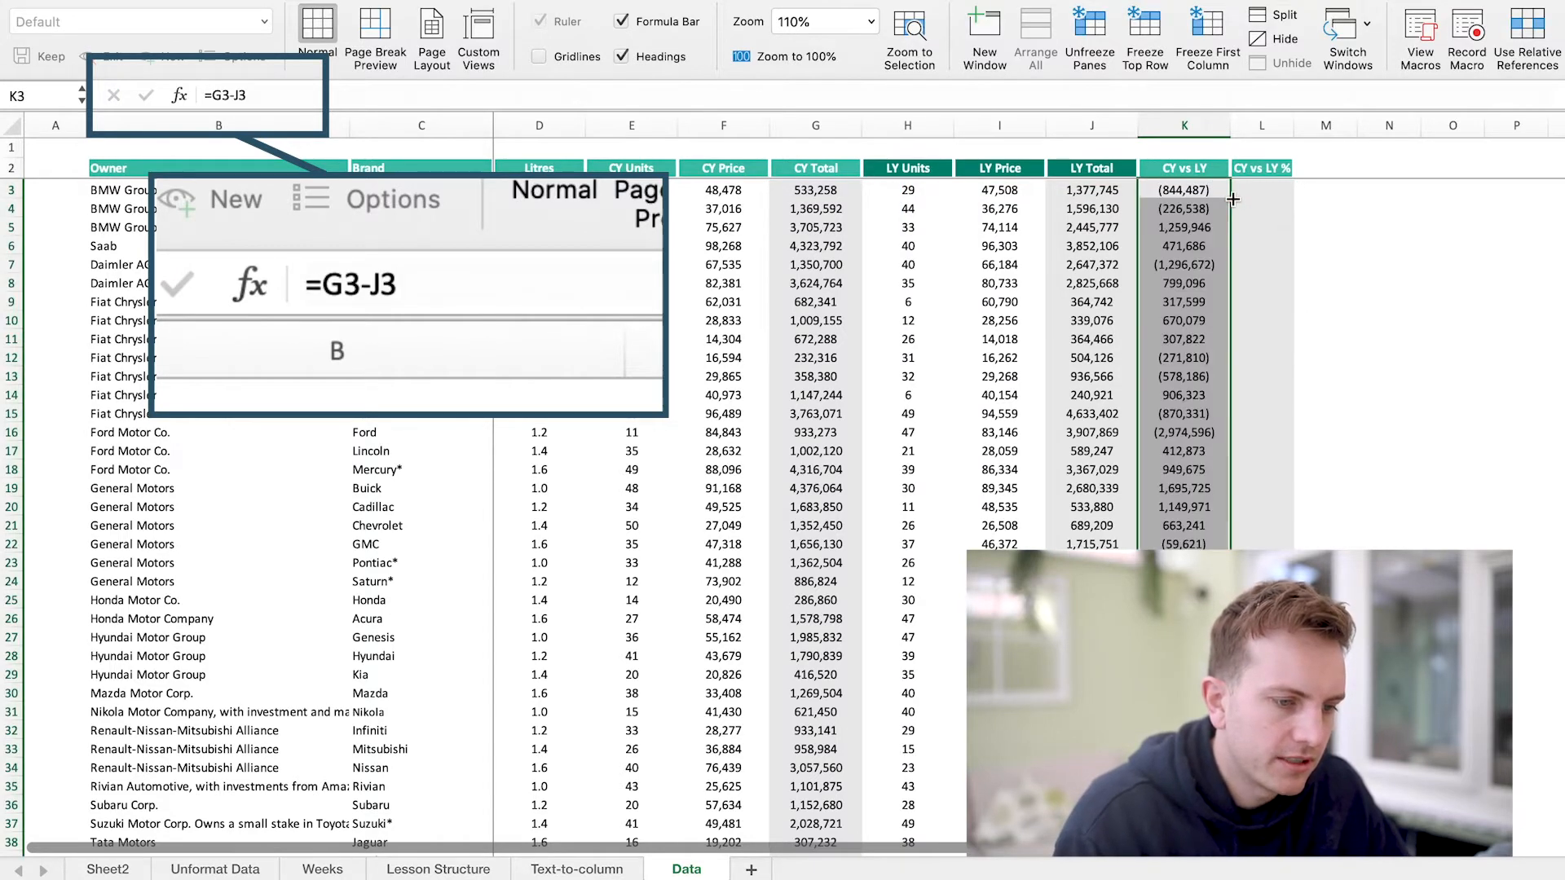
Step: Calculate CY vs LY % in L3 with the formula =K3/J3 and fill it down the column
left_click(1266, 195)
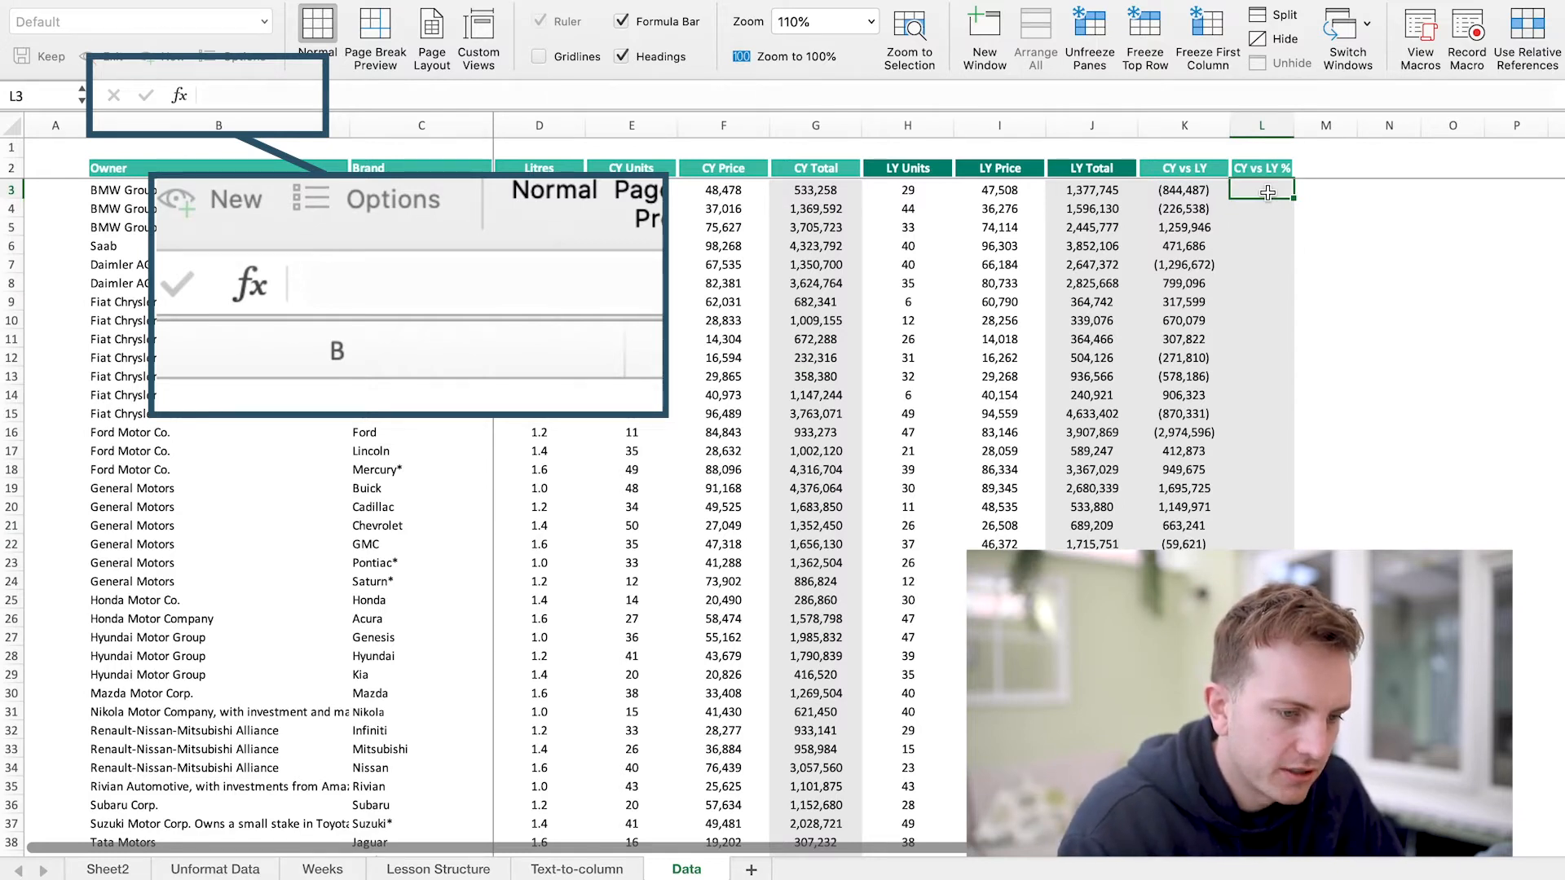
type("=")
key("Left")
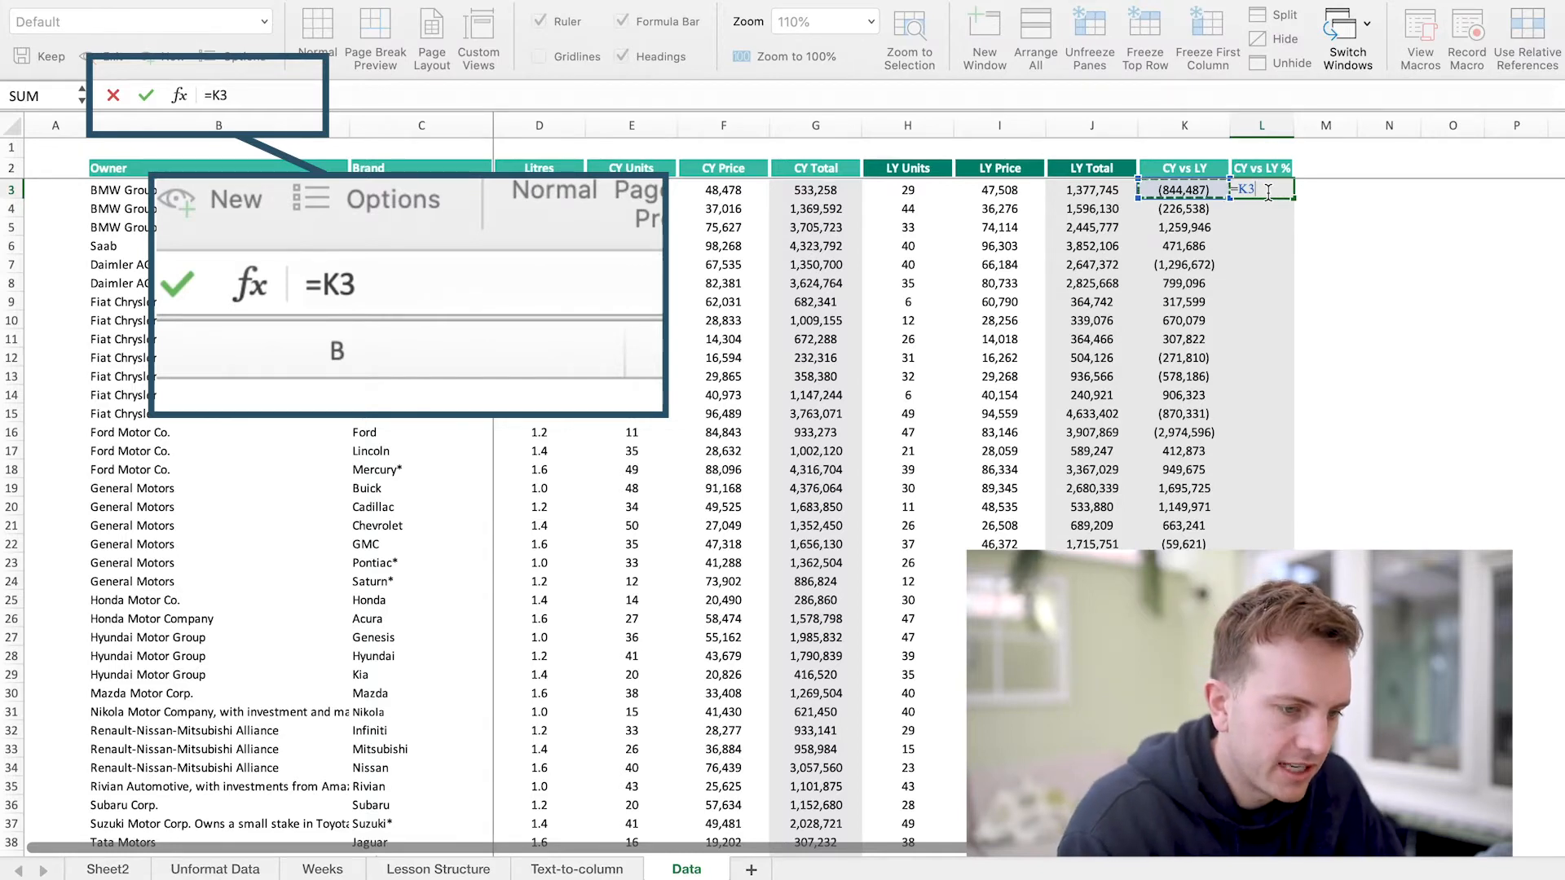
type("/")
key("Left")
key("Left")
key("Return")
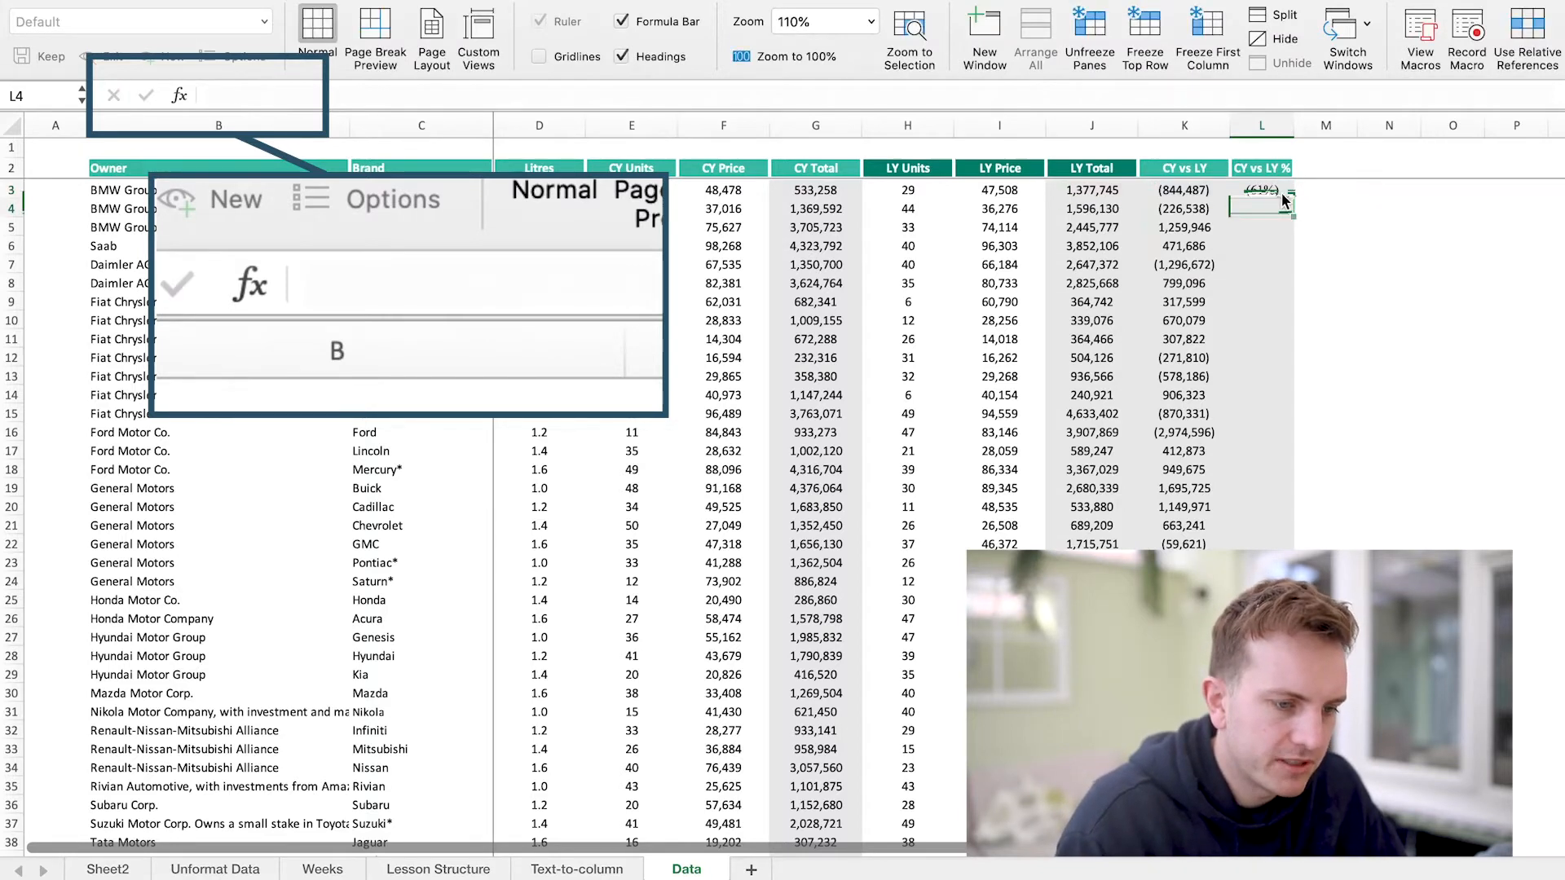
left_click(1271, 195)
double_click(1296, 200)
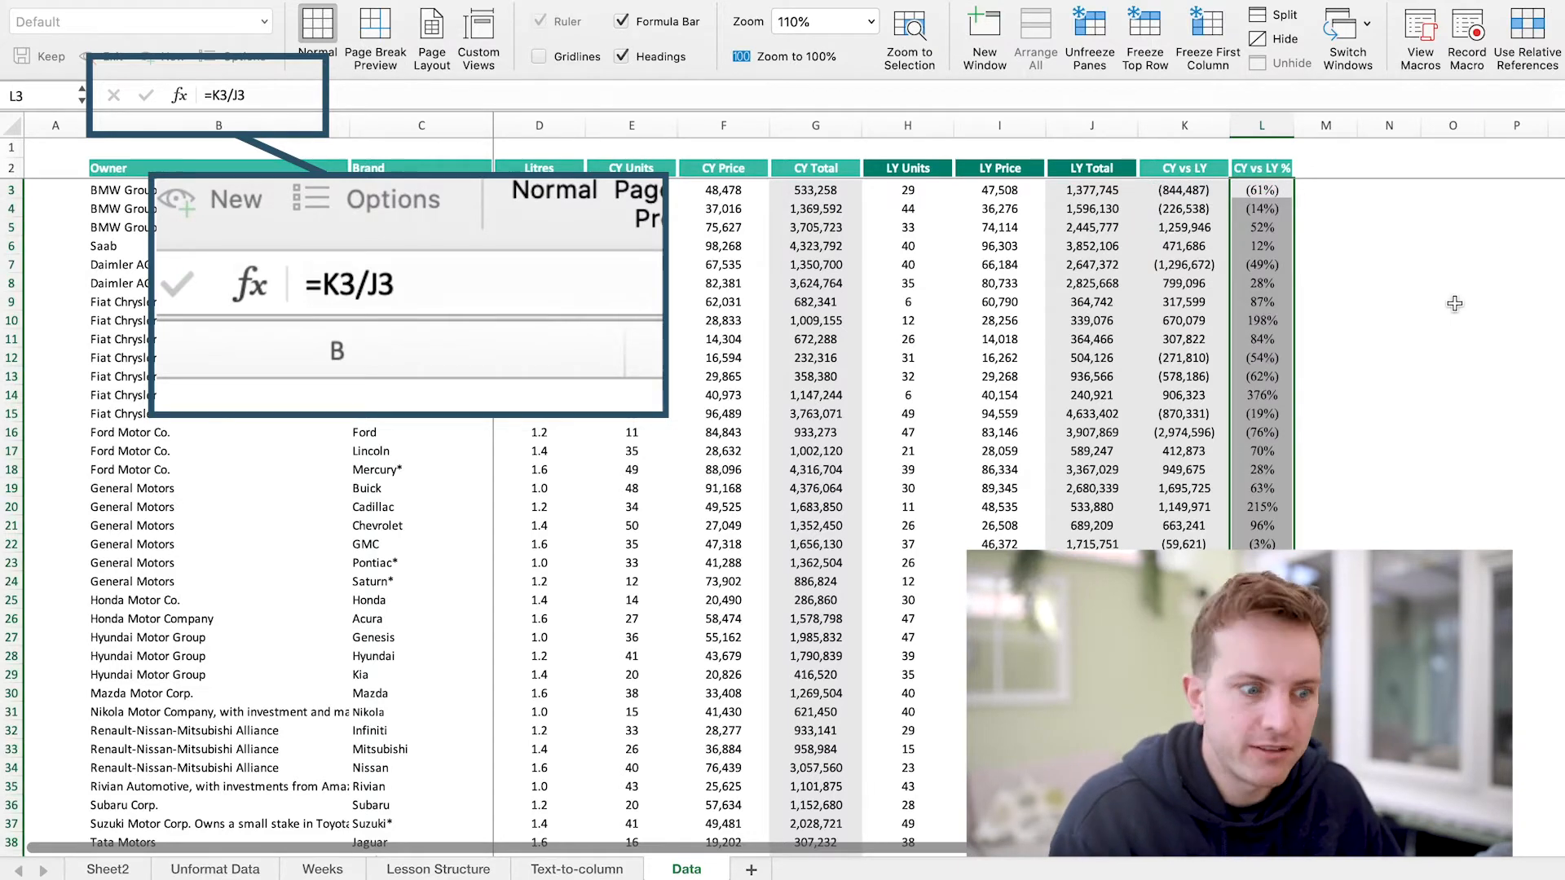
left_click(713, 334)
key("ctrl+Down")
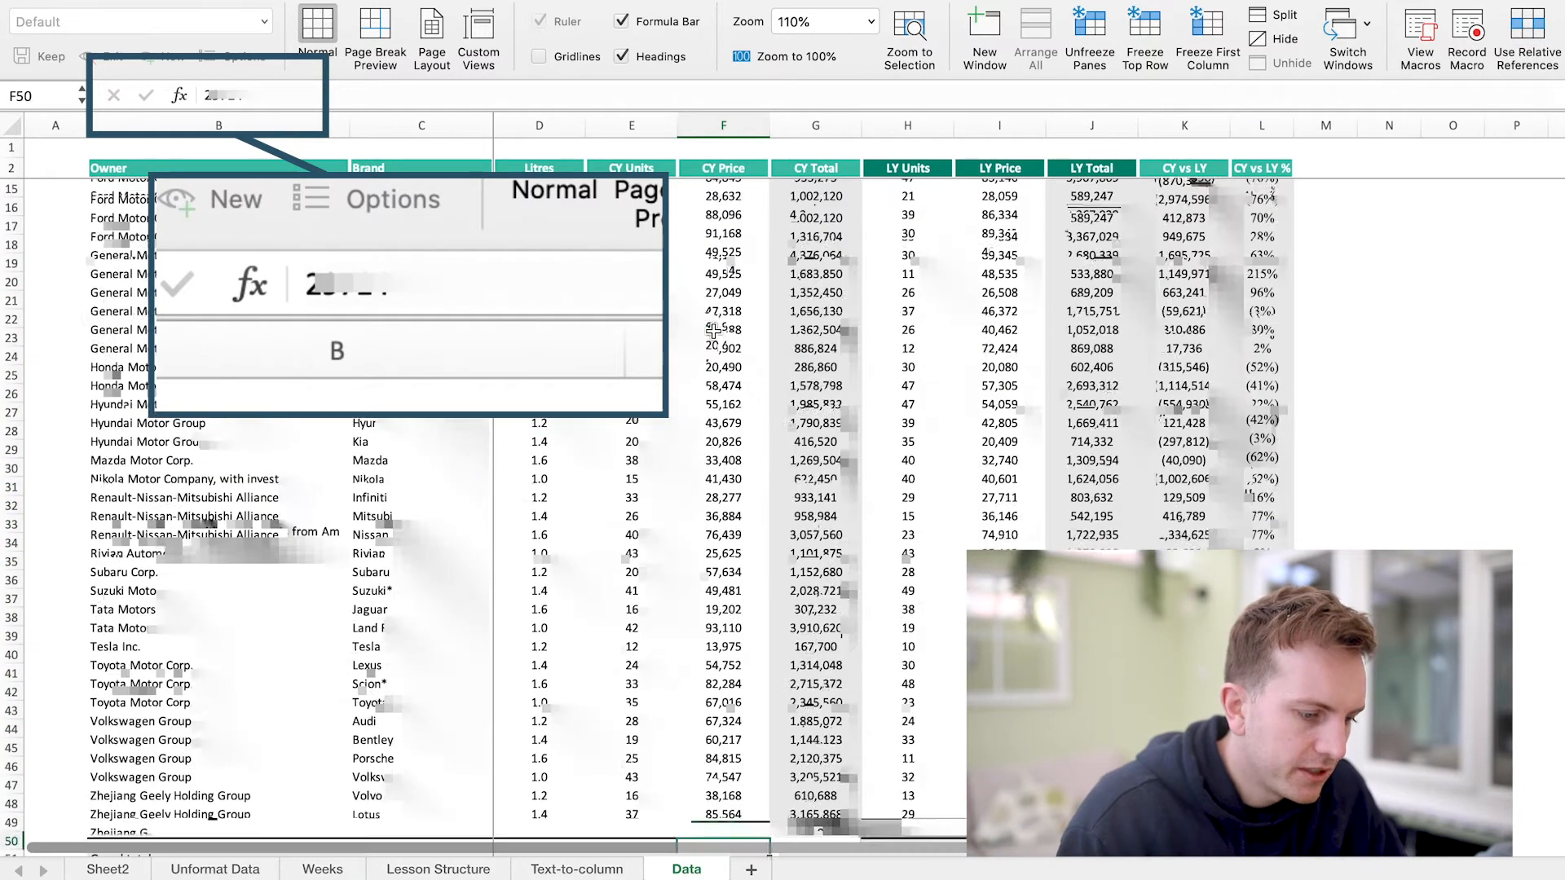
key("Right")
key("Up")
key("Up")
key("Up")
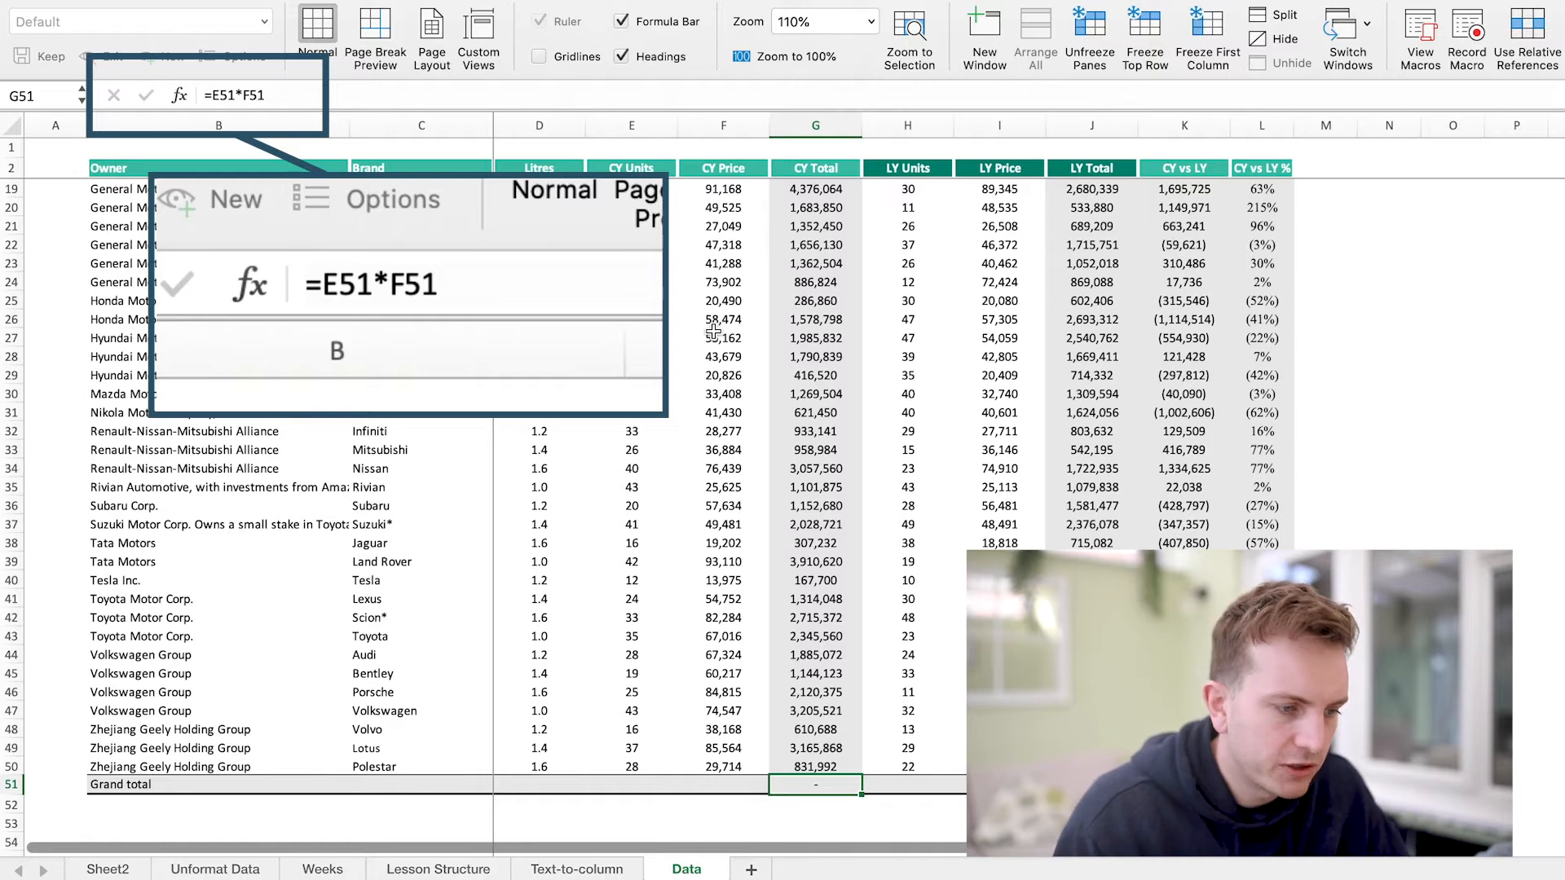
key("Left")
key("Left")
key("Left")
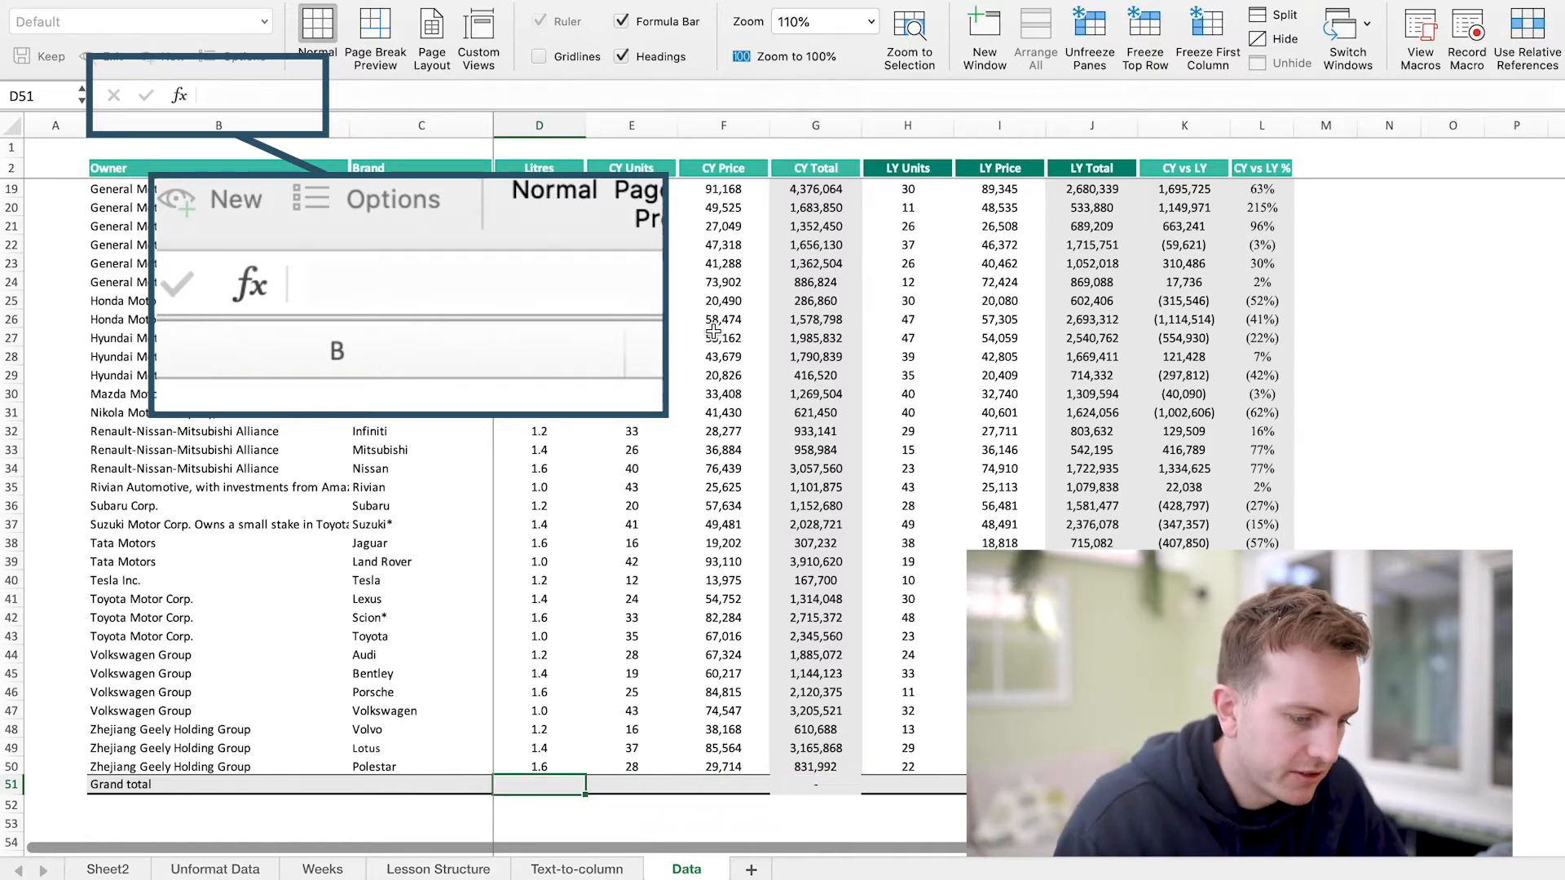
key("Right")
type("=su")
key("BackSpace")
key("BackSpace")
key("BackSpace")
left_click(679, 369)
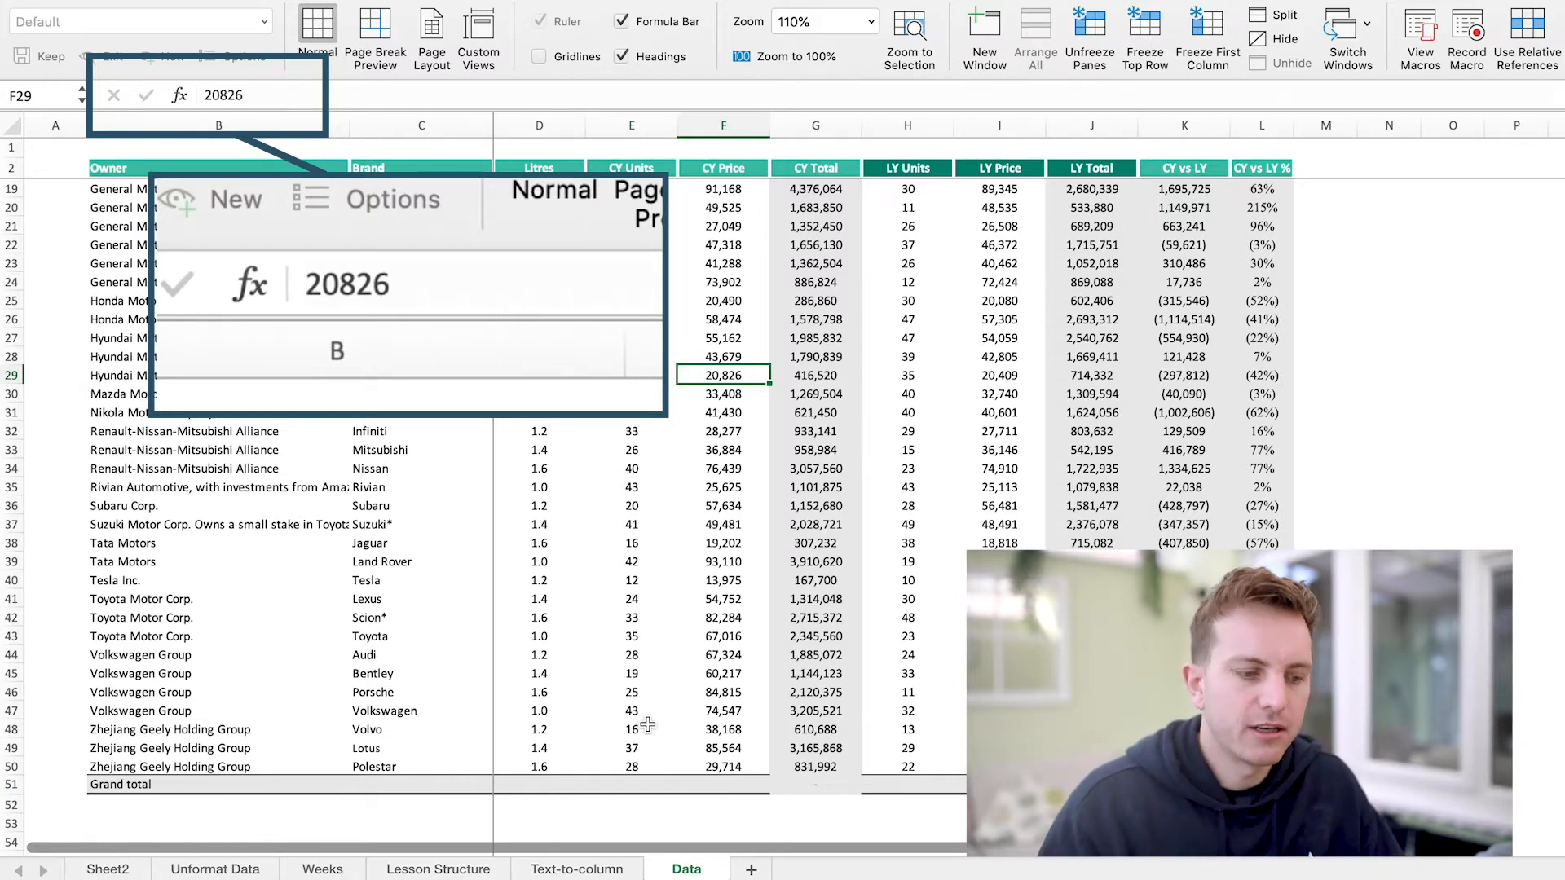
Step: Total the CY Units in the Grand total row by entering a SUM of E3:E50 in E51
left_click(629, 782)
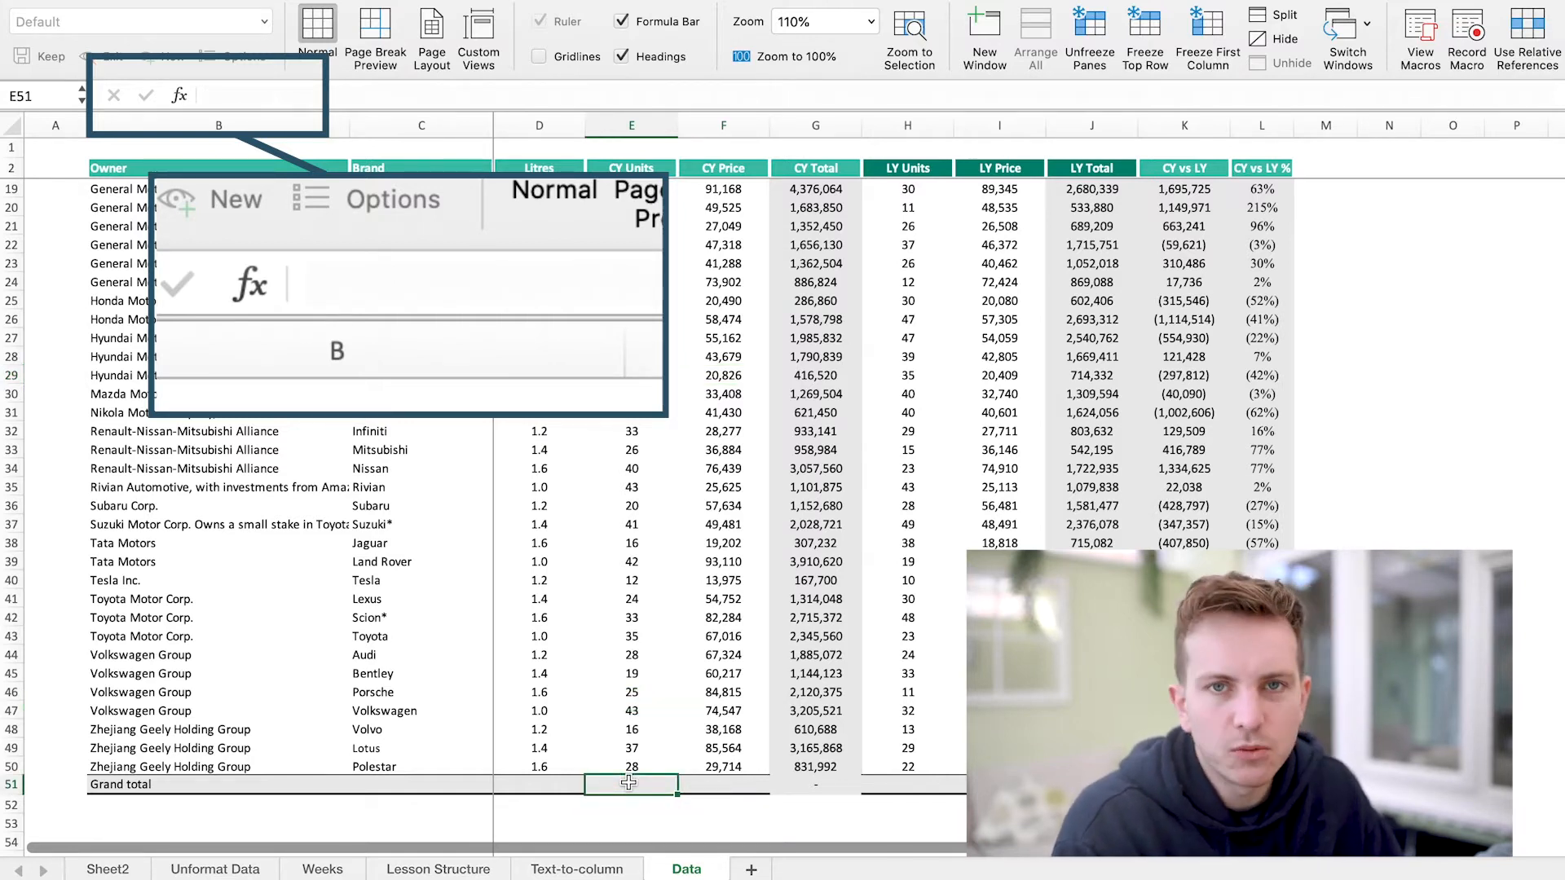
type("=")
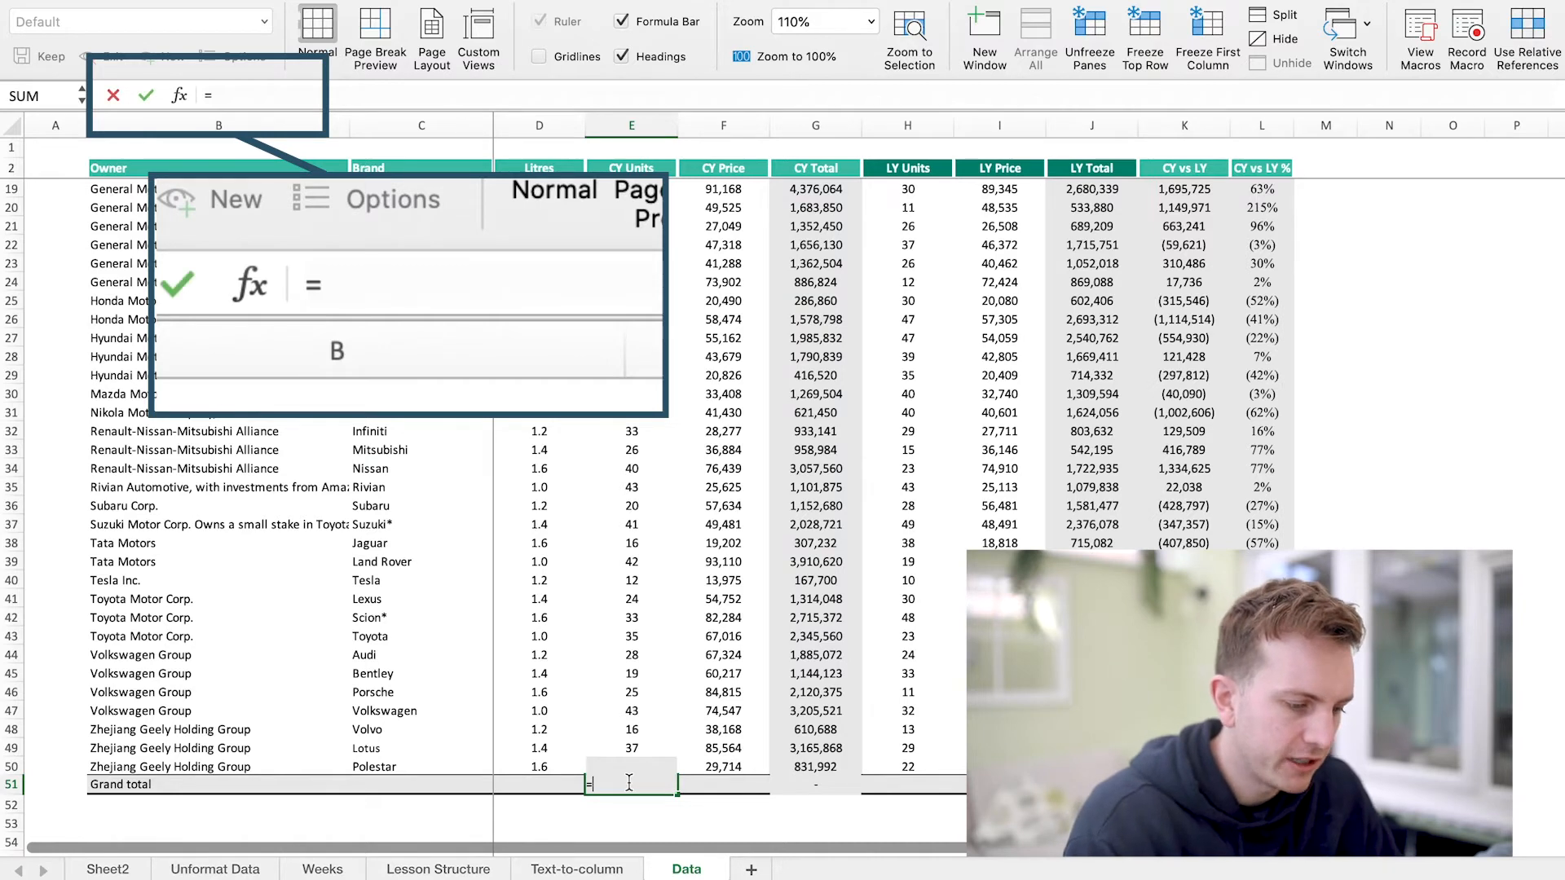
type("sum")
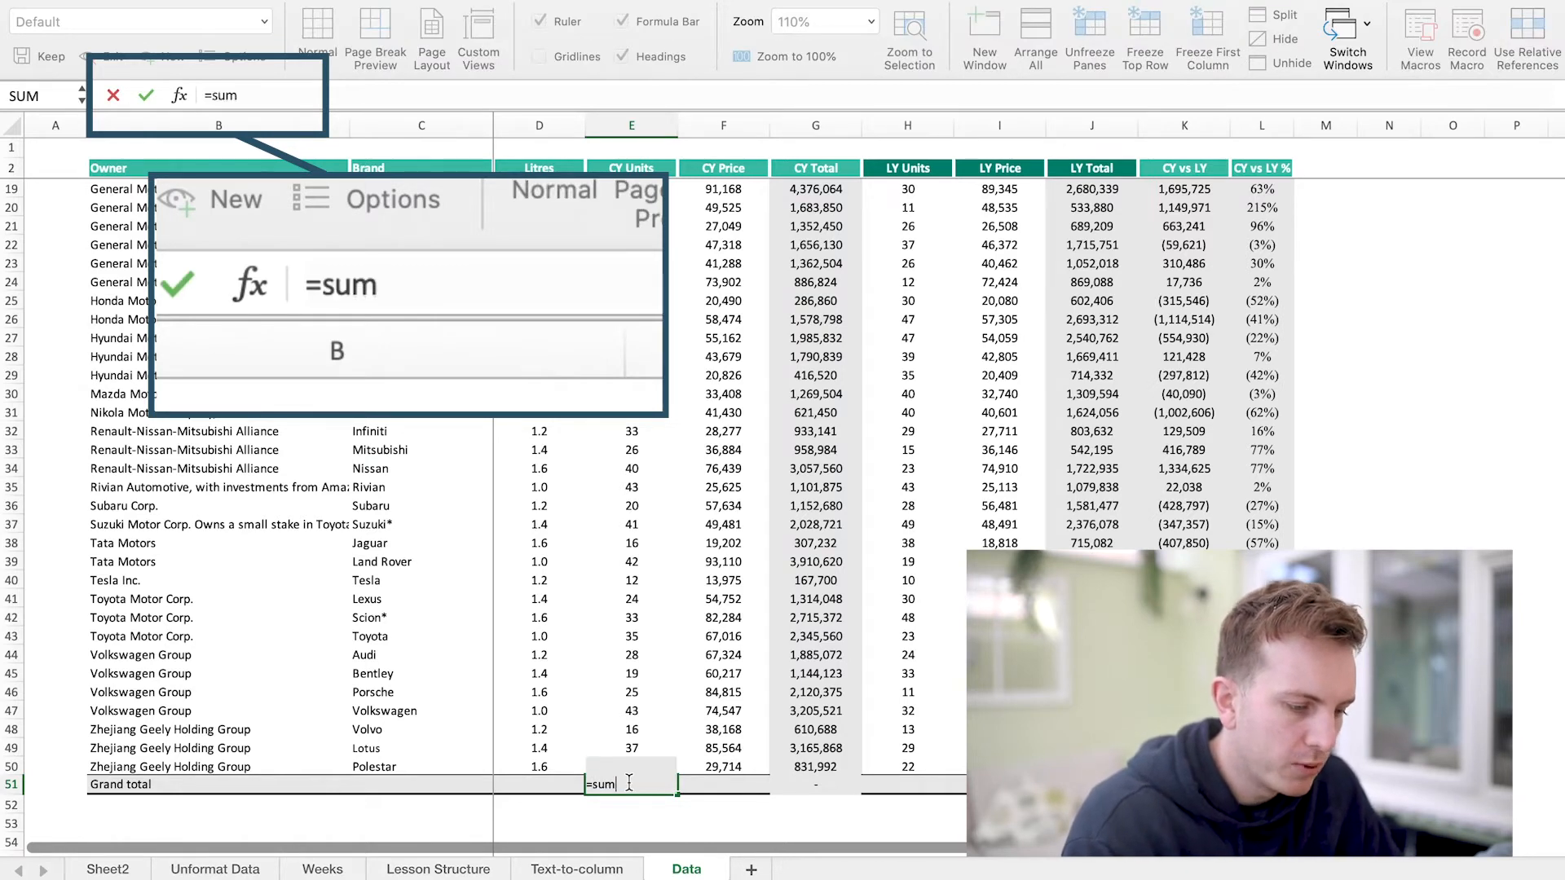
type("(")
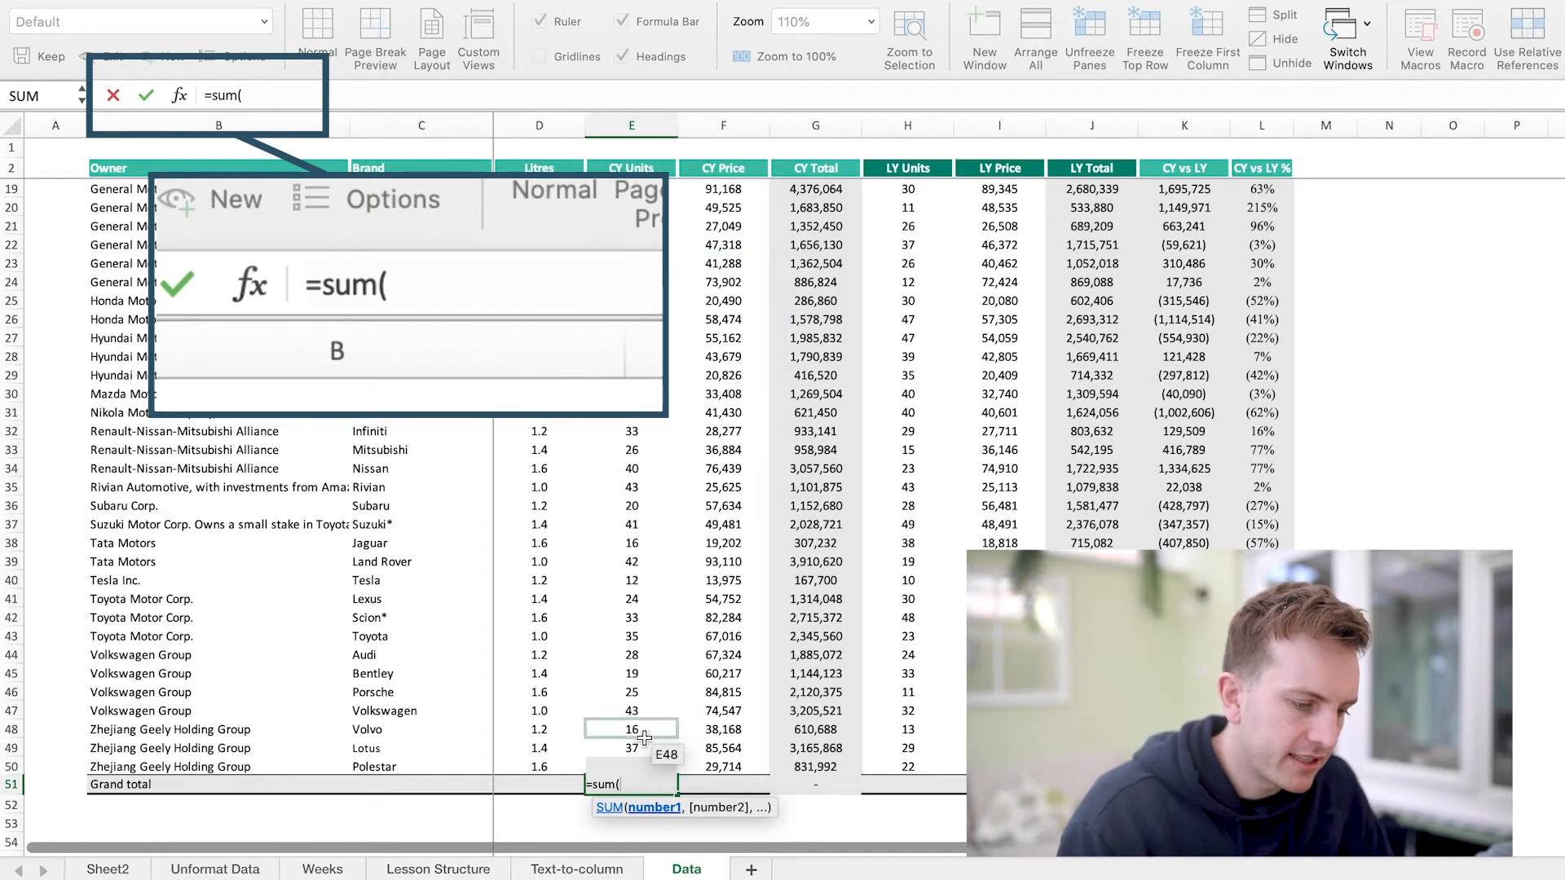
left_click(673, 338)
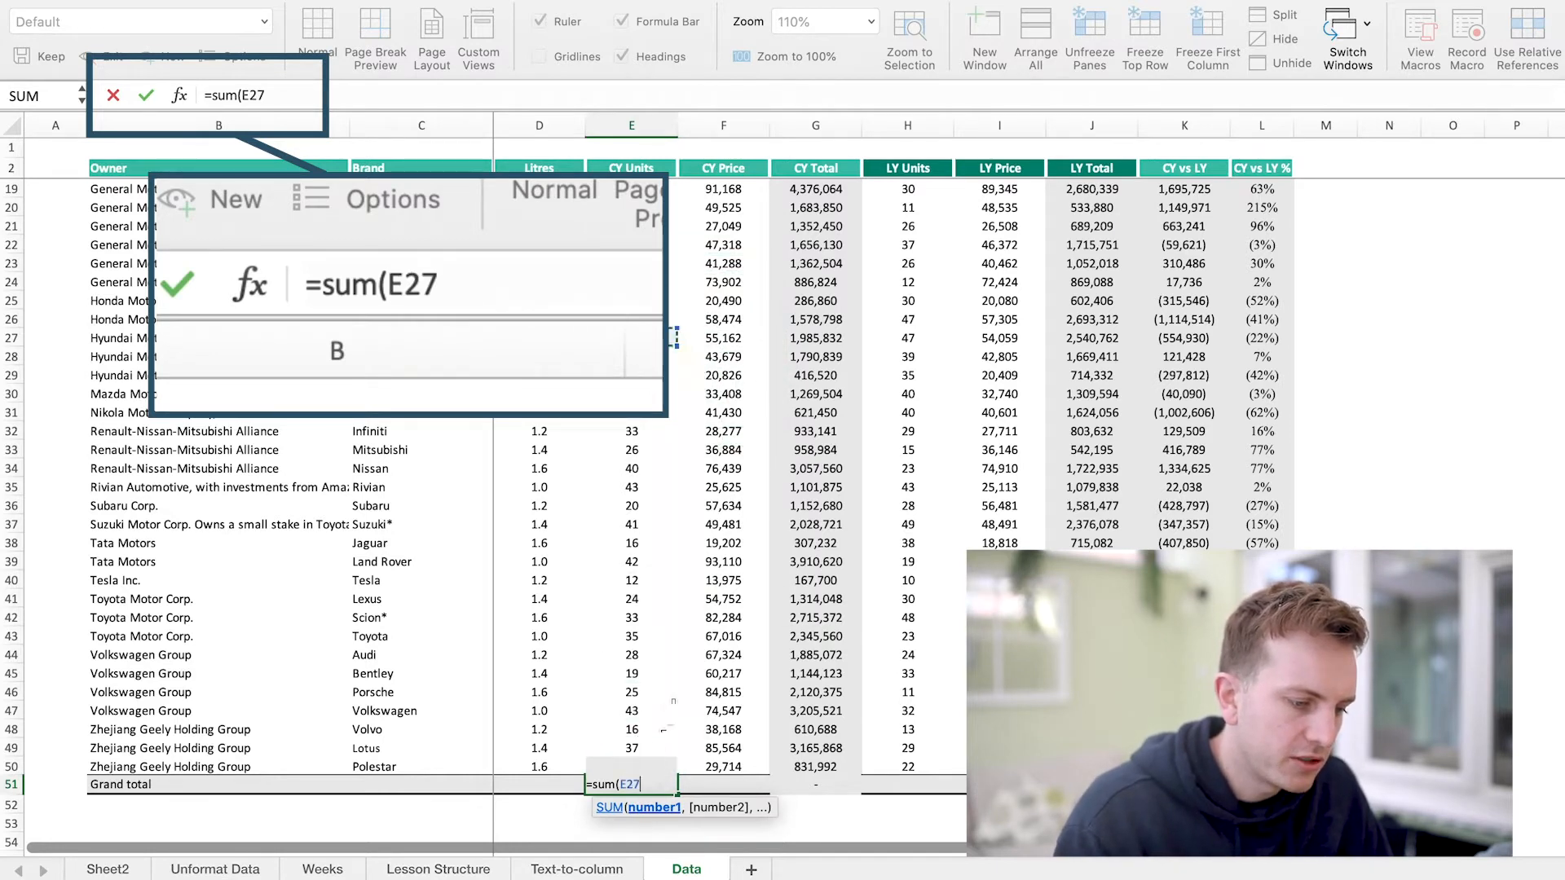
scroll(668, 692, "up", 5)
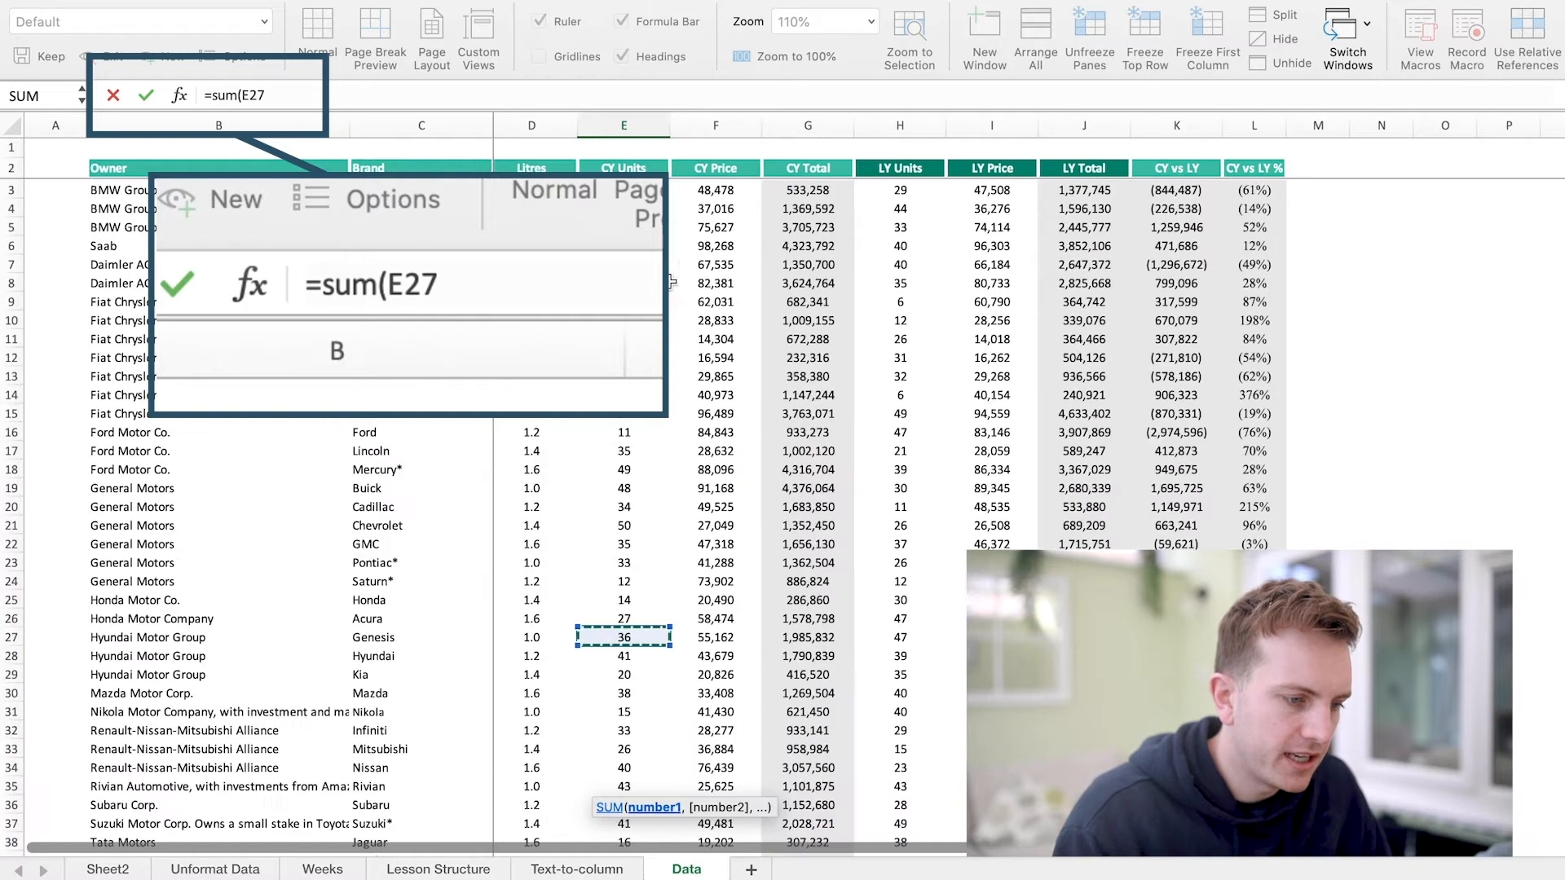
left_click_drag(636, 189, 629, 727)
key("Return")
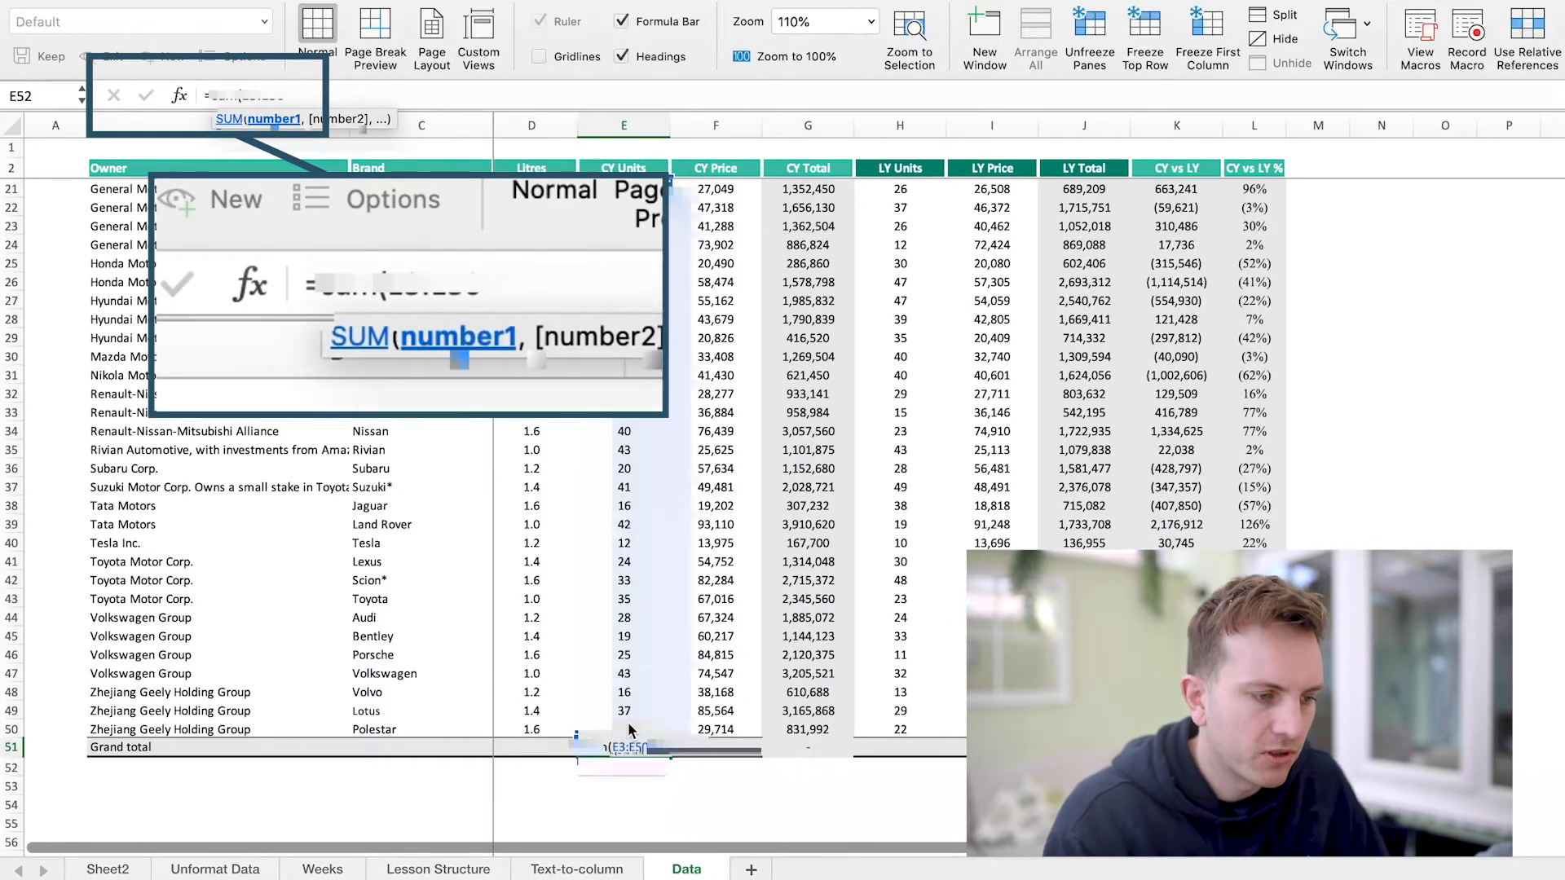
Step: Fill the SUM formula from E51 across the Grand total row to the CY vs LY % column
left_click(624, 744)
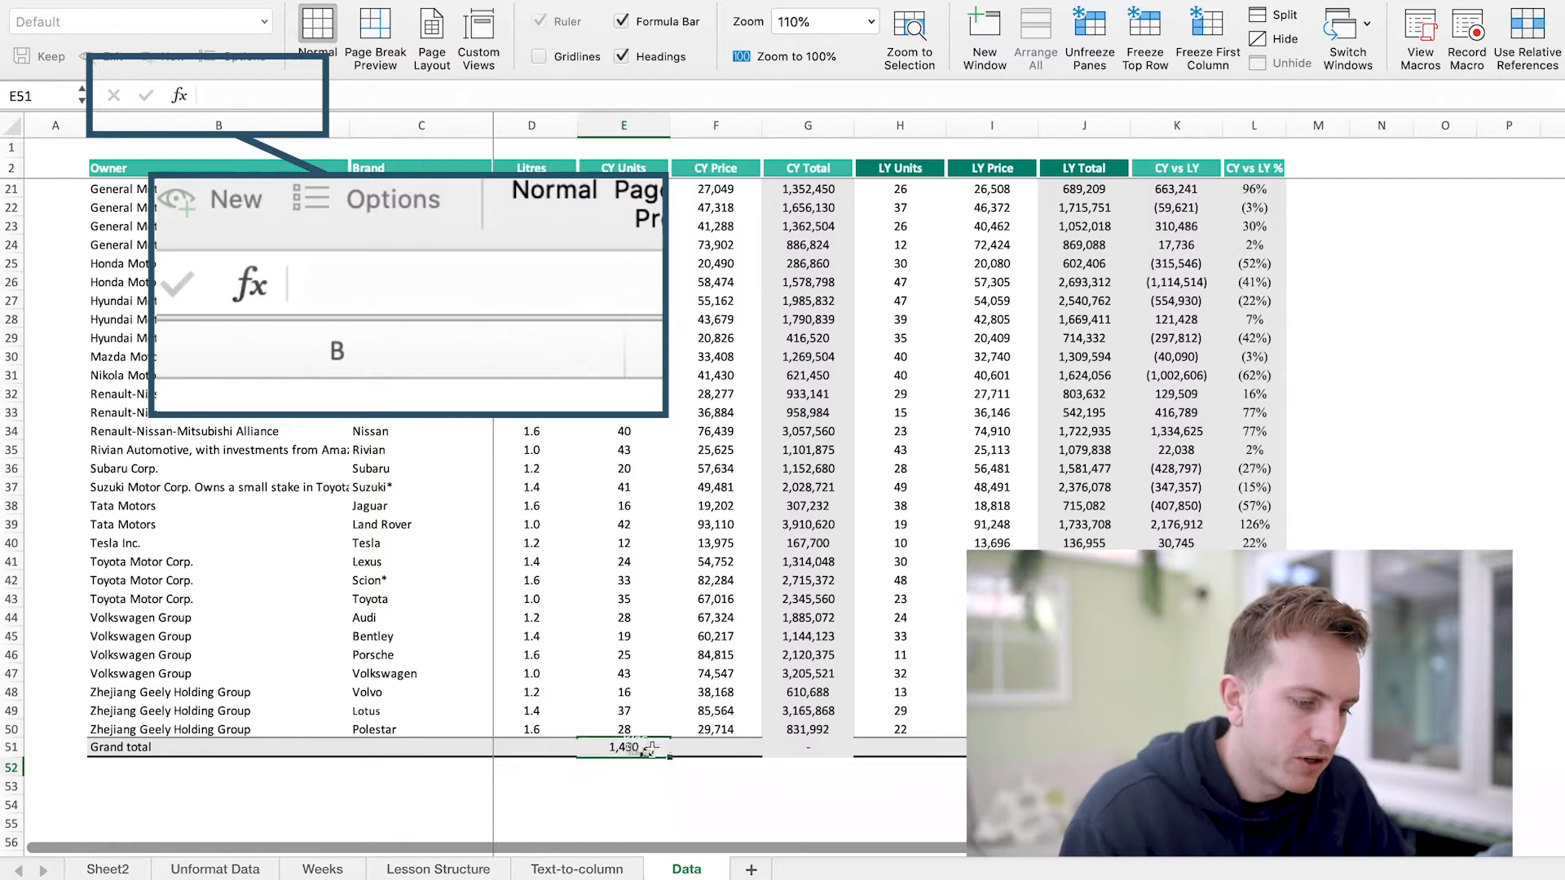
left_click_drag(671, 760, 1254, 758)
left_click(1382, 674)
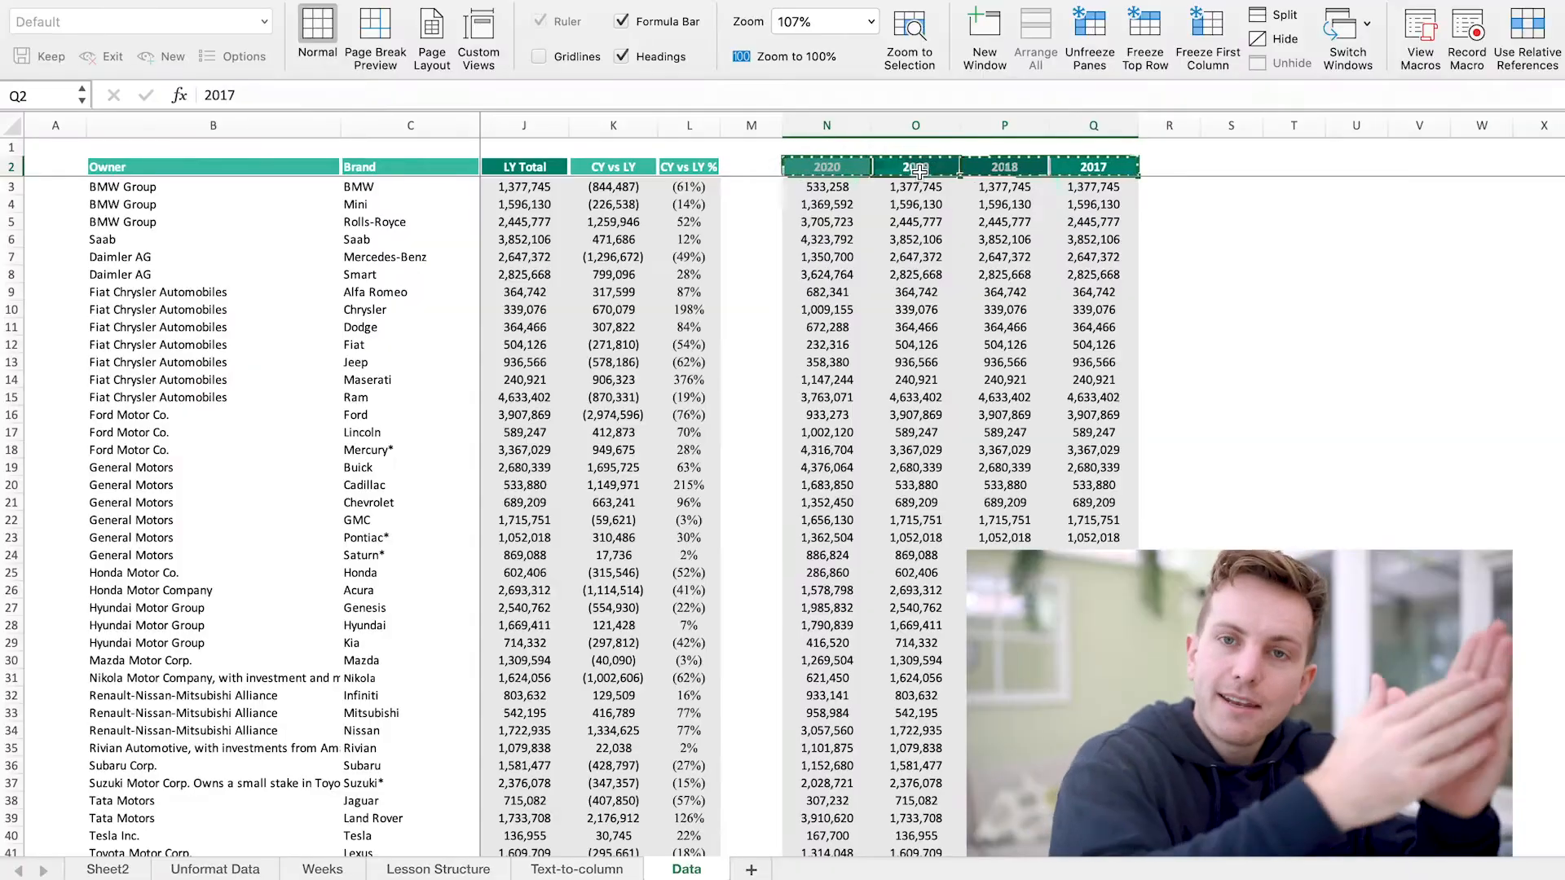
Step: Copy the year header cells N2:Q2 and paste them into the header row starting at R2
left_click_drag(667, 114, 956, 124)
key("ctrl+c")
left_click(1166, 168)
key("ctrl+v")
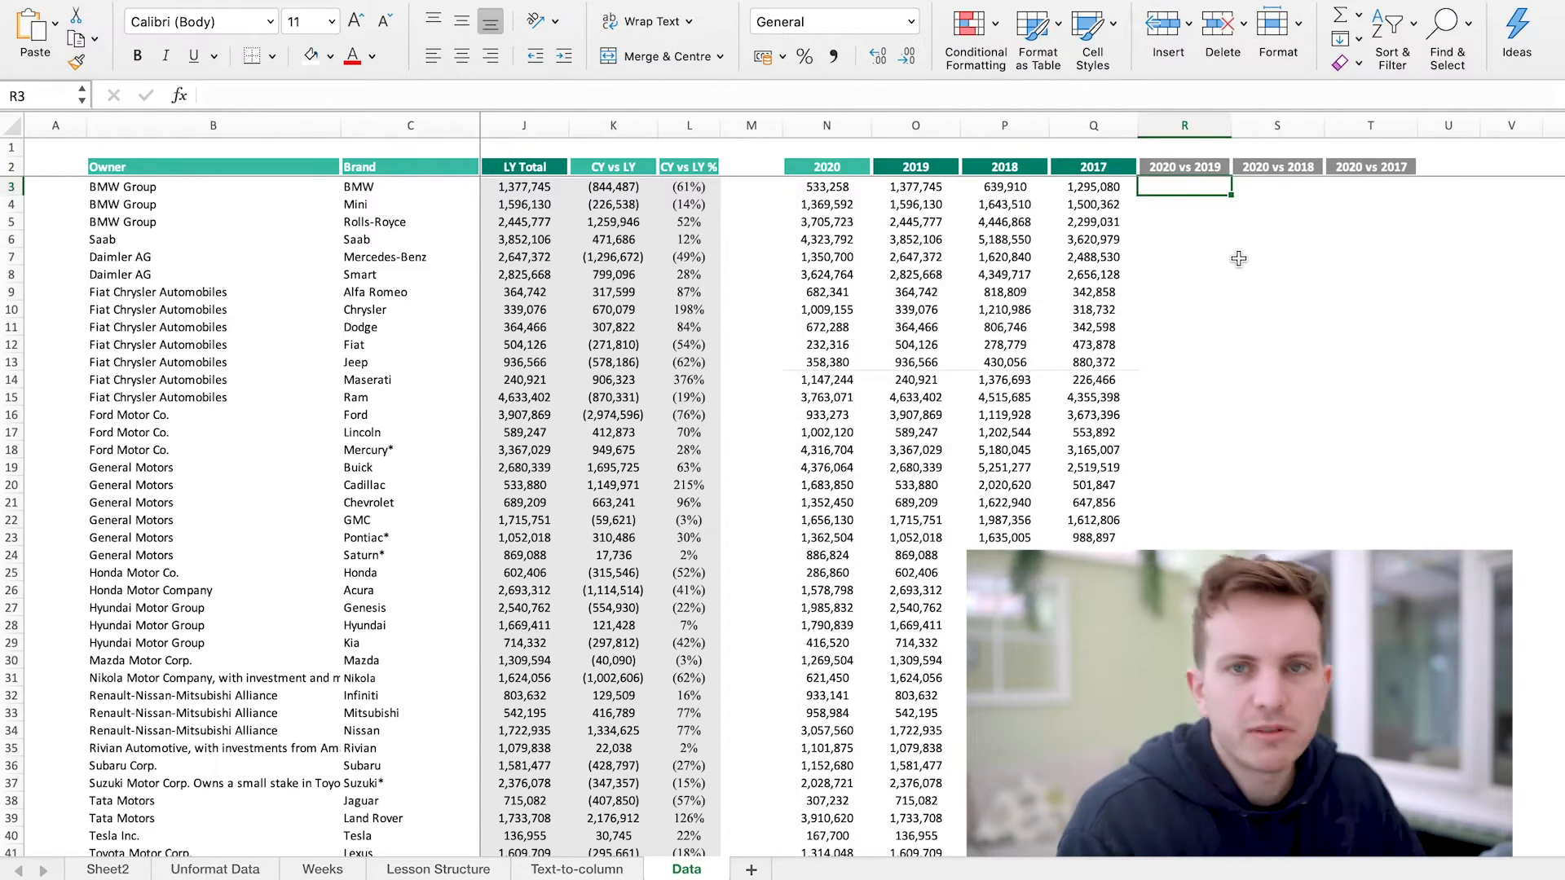
Step: Calculate the 2020 vs 2019 difference in R3 with the formula =O3-N3
type("=")
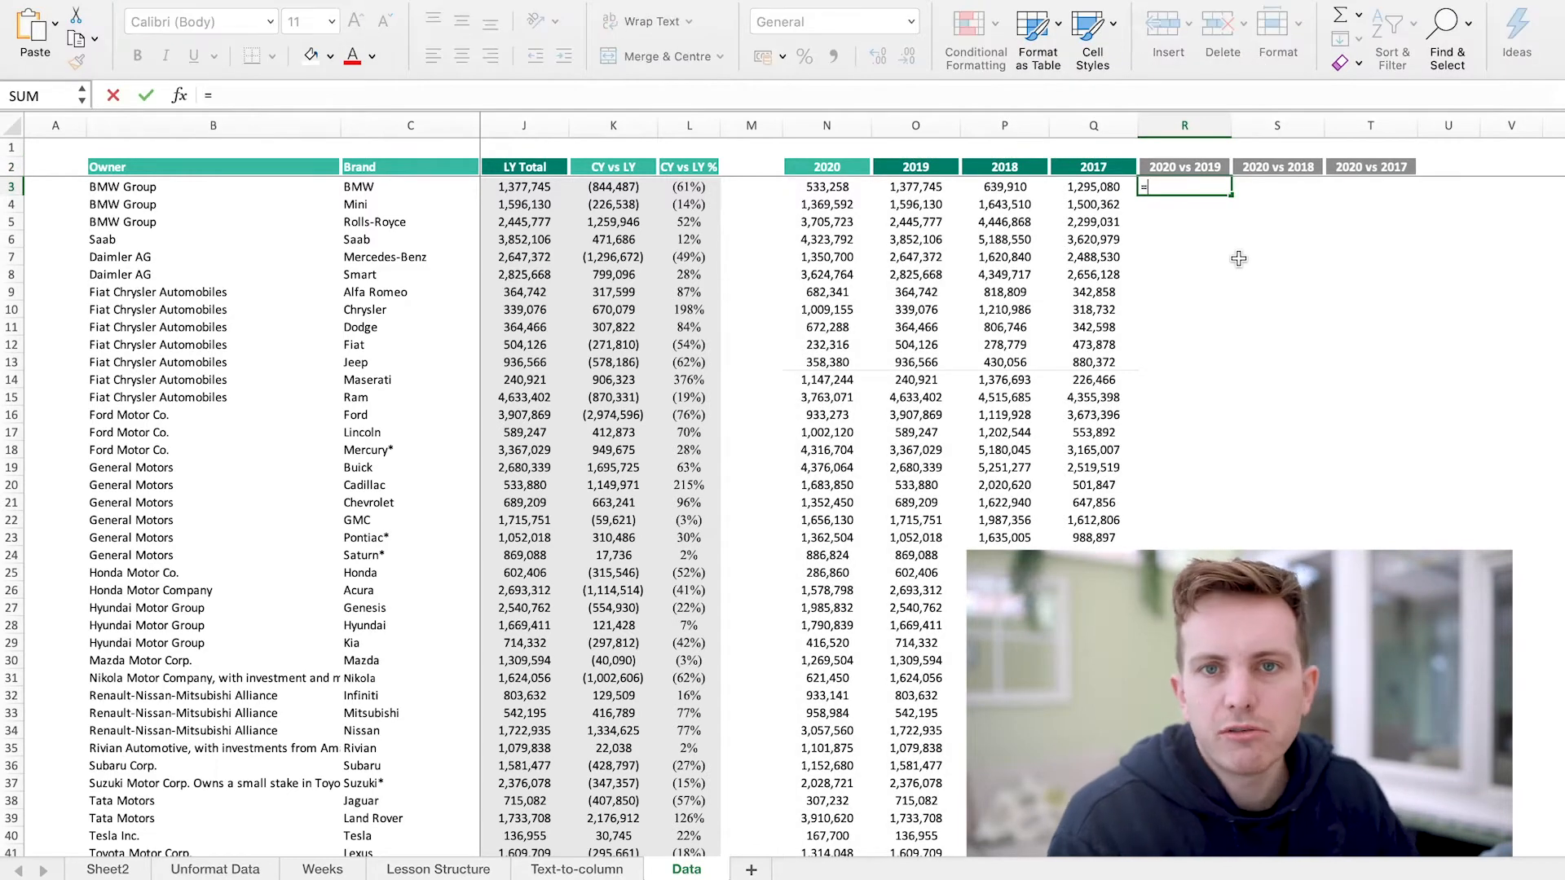
key("Left")
key("Left")
key("Left")
key("Left")
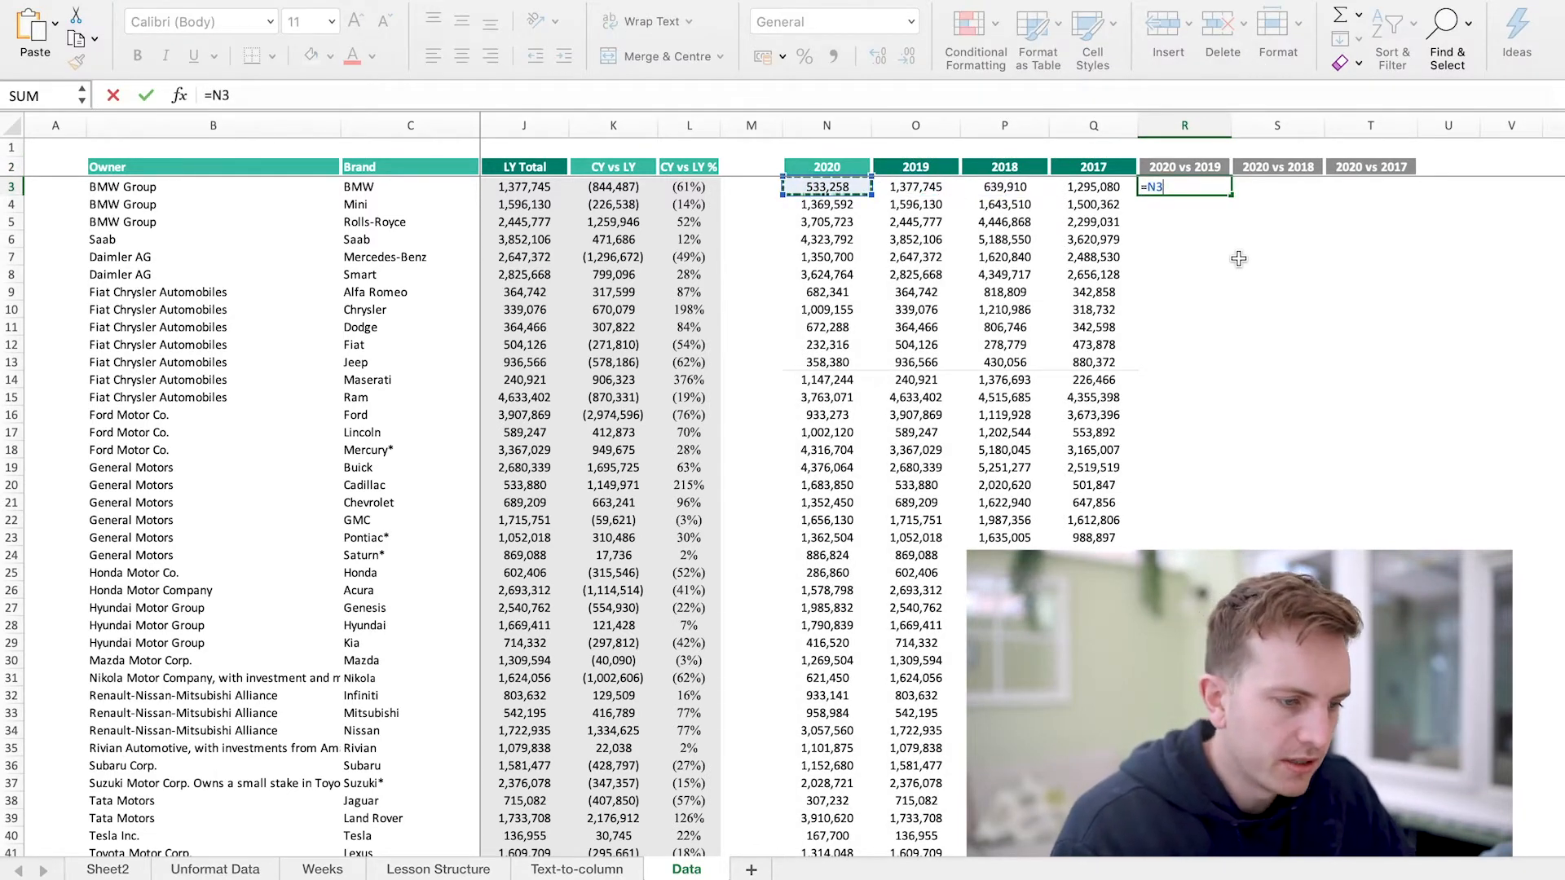
key("Right")
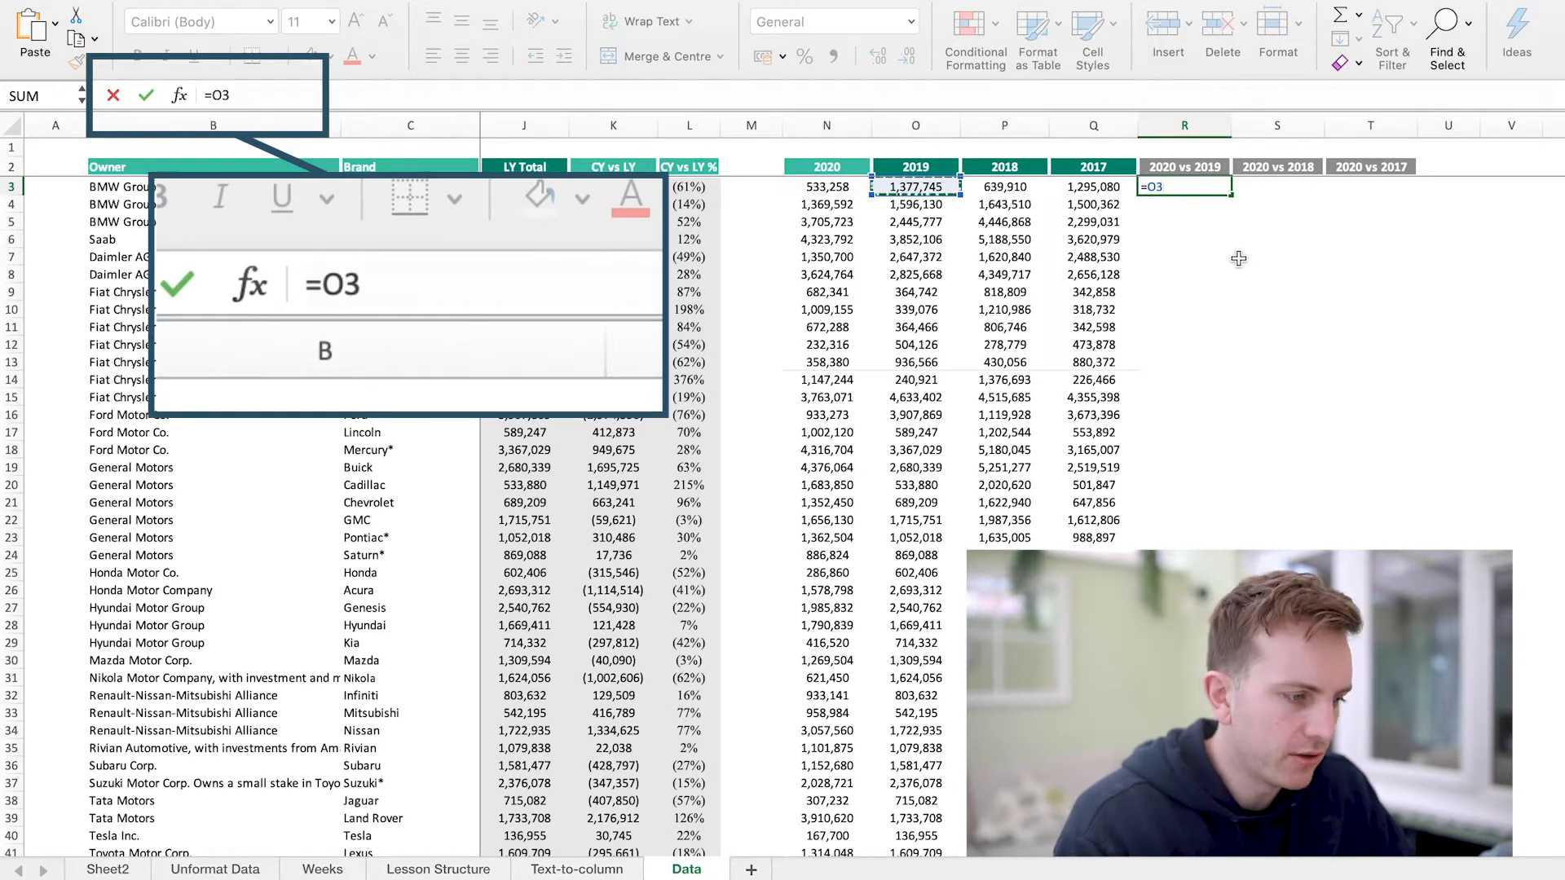
type("-")
key("Left")
key("Left")
key("Left")
key("Left")
key("Left")
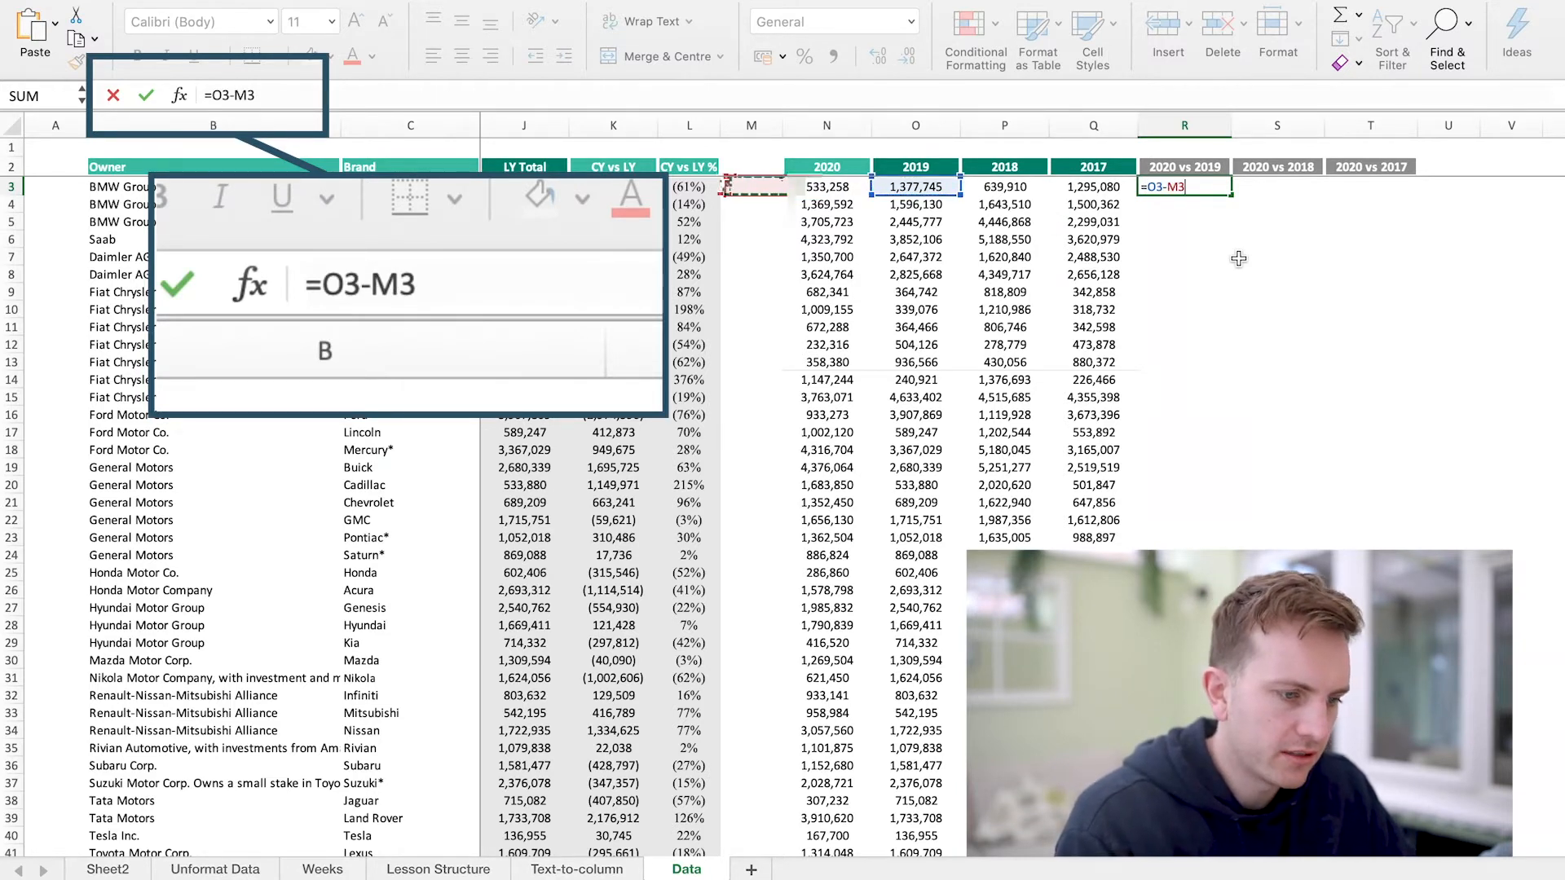
key("Right")
key("Return")
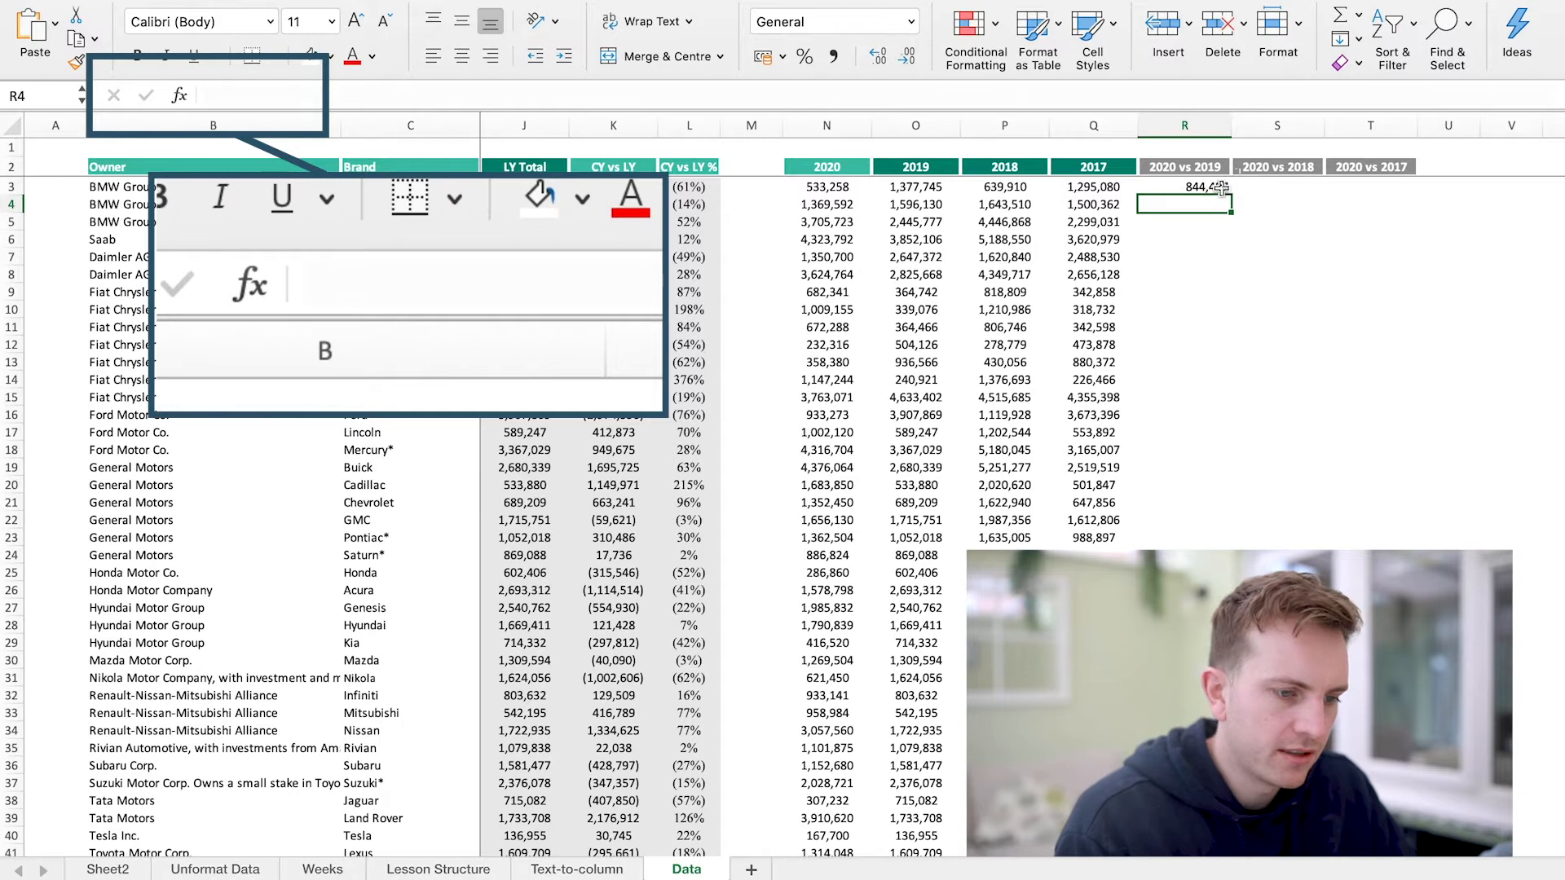
Step: Fill the relative formula from R3 across to T3 and inspect the cell references in S3 and T3
left_click(1220, 187)
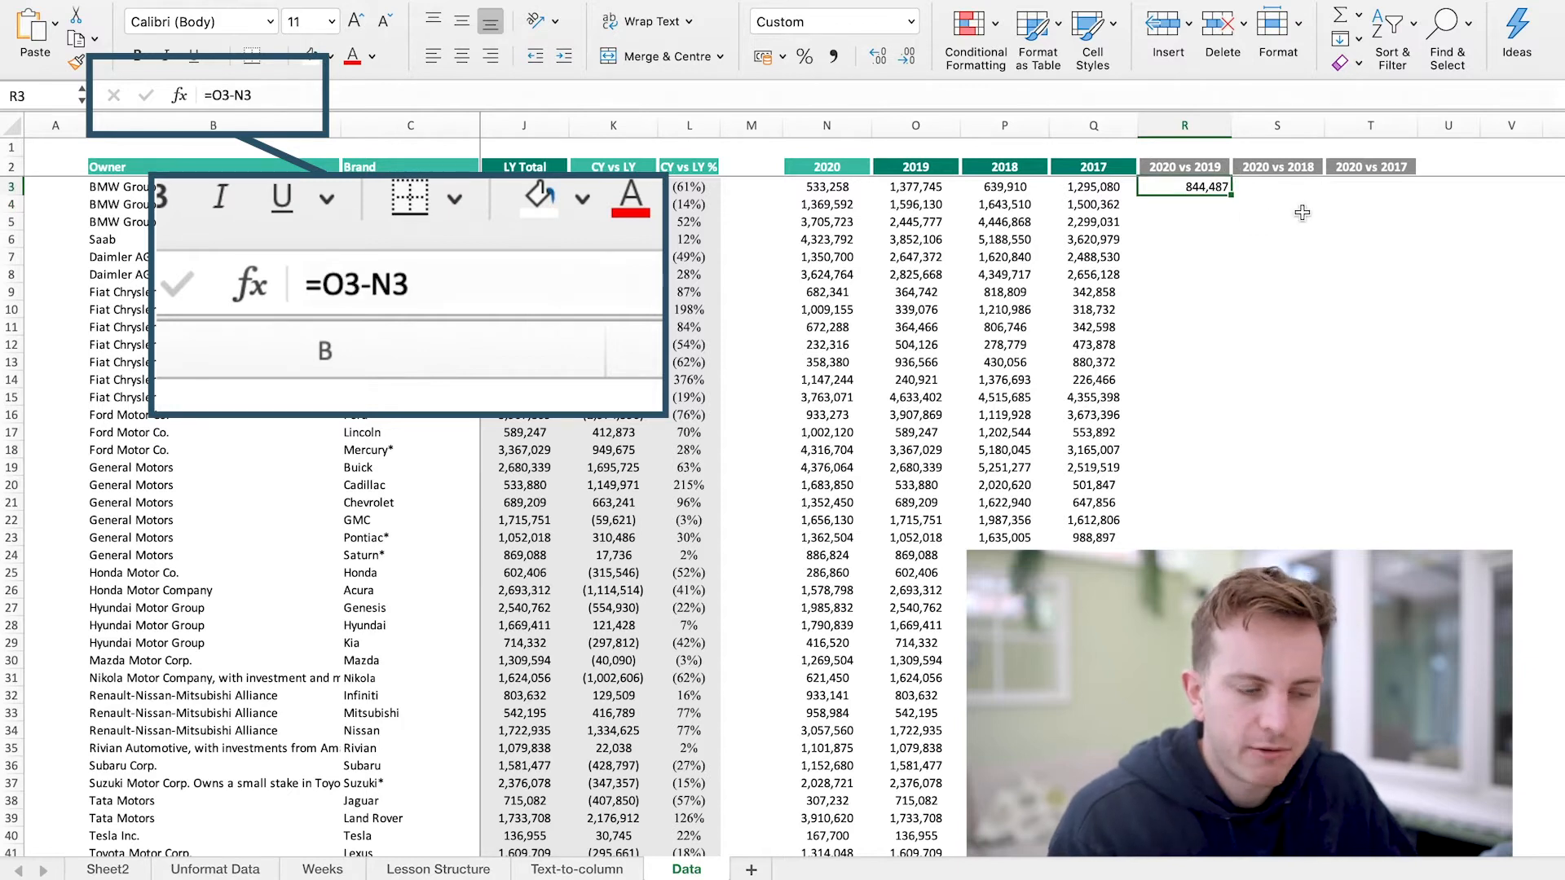
left_click(1247, 203)
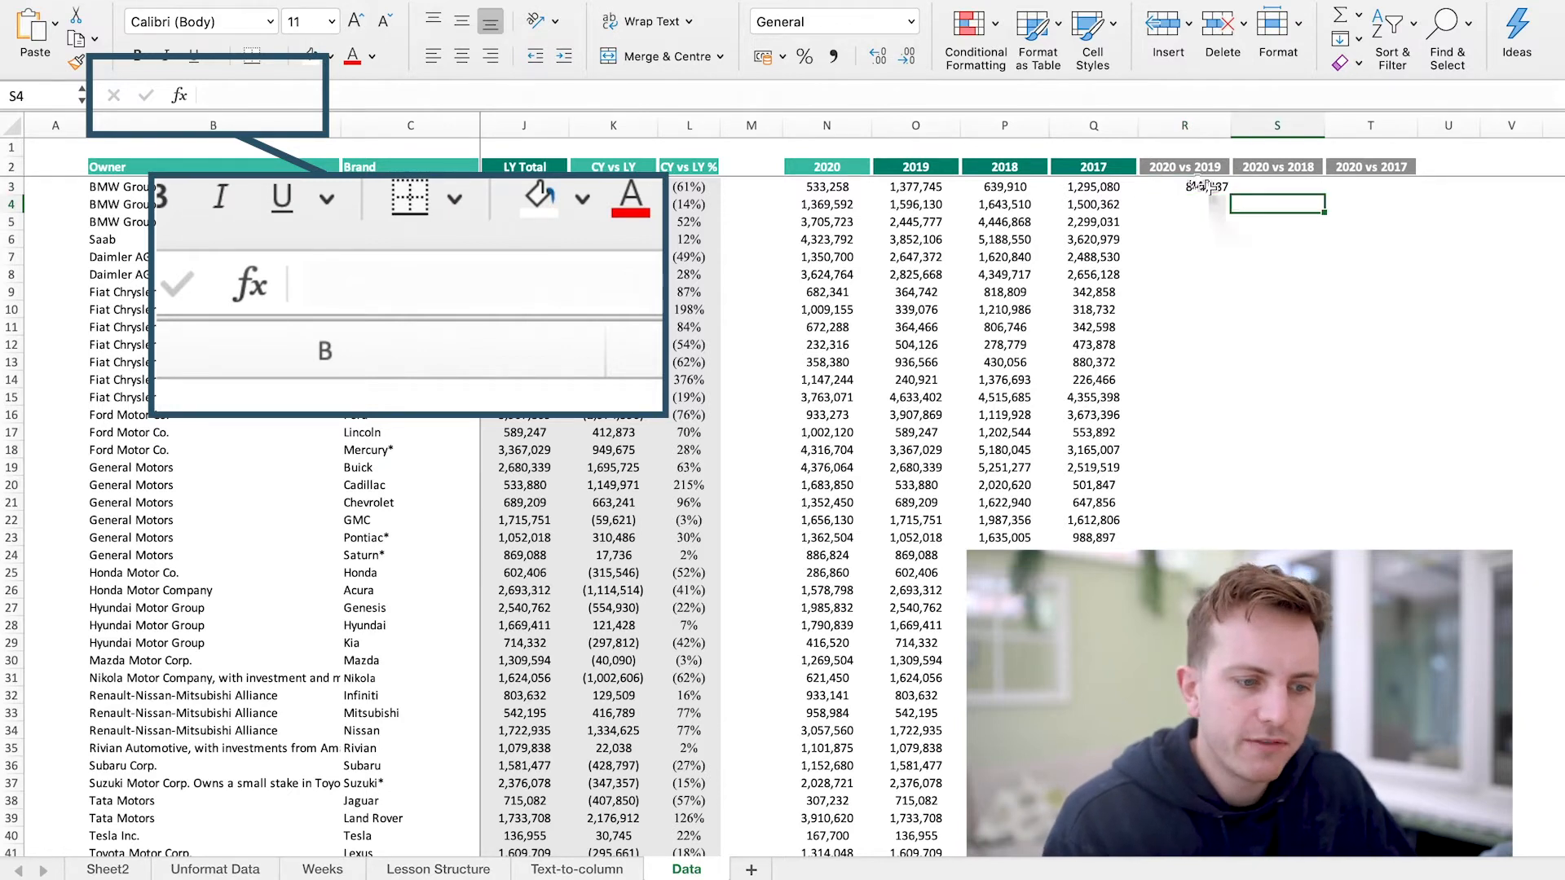
left_click(1206, 187)
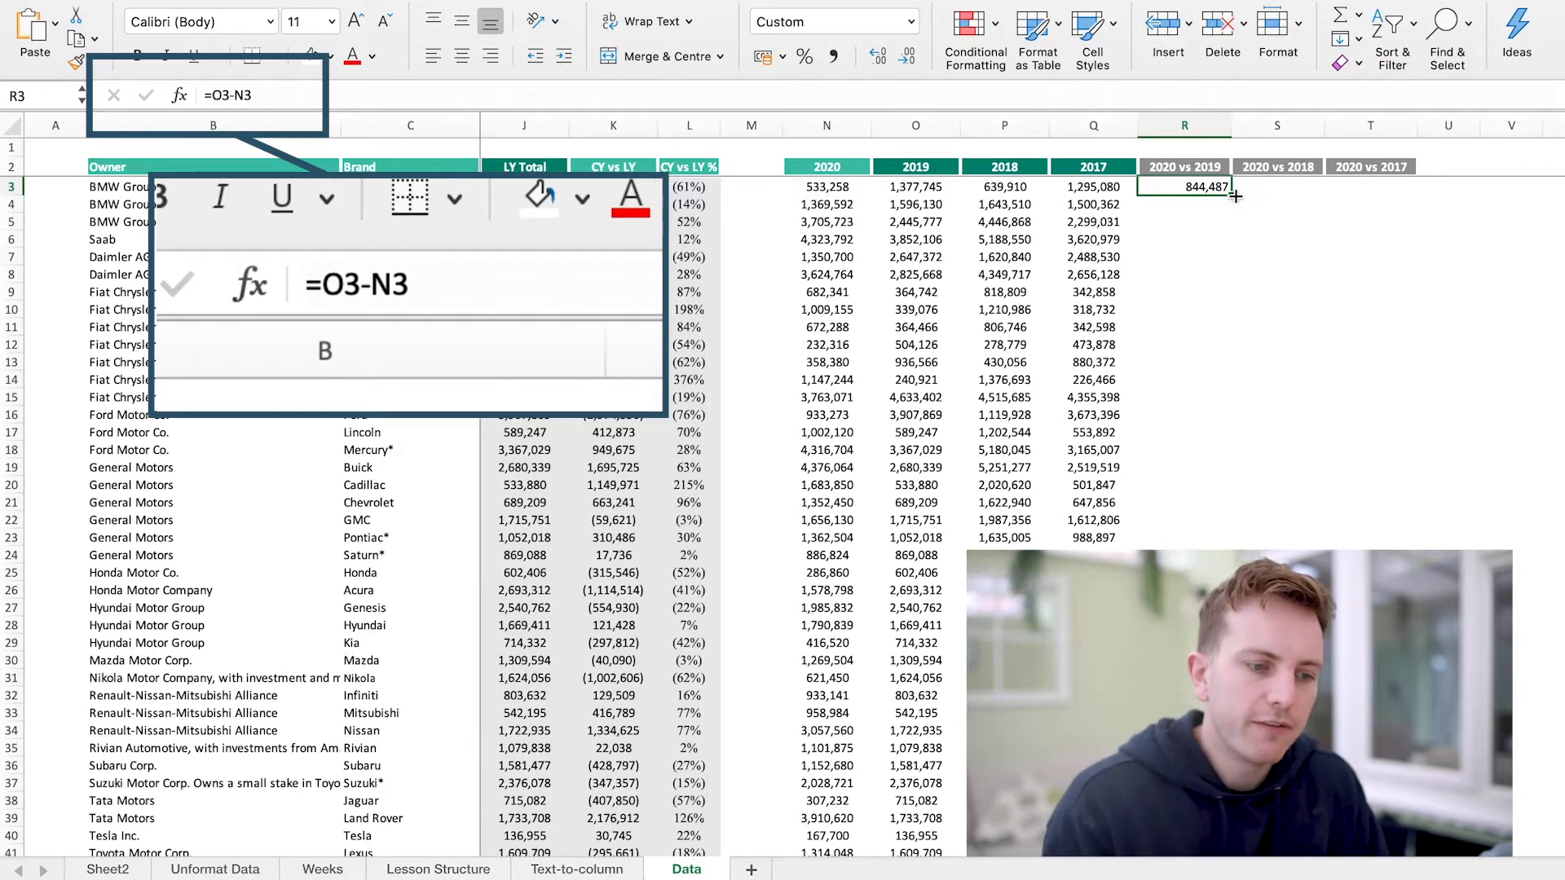
left_click_drag(1236, 197, 1386, 198)
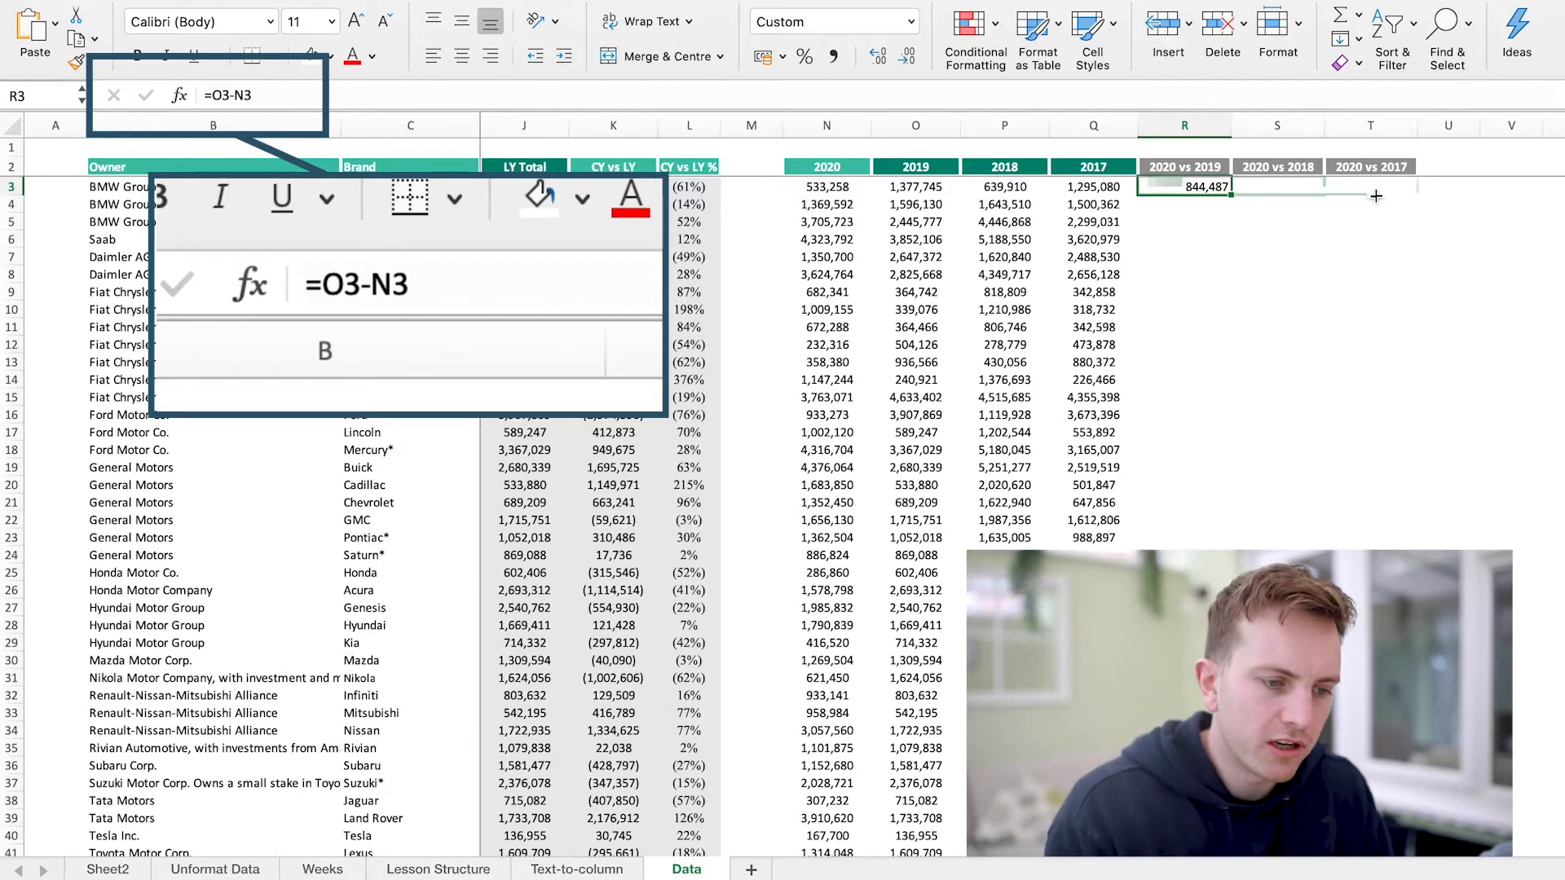
left_click(1299, 189)
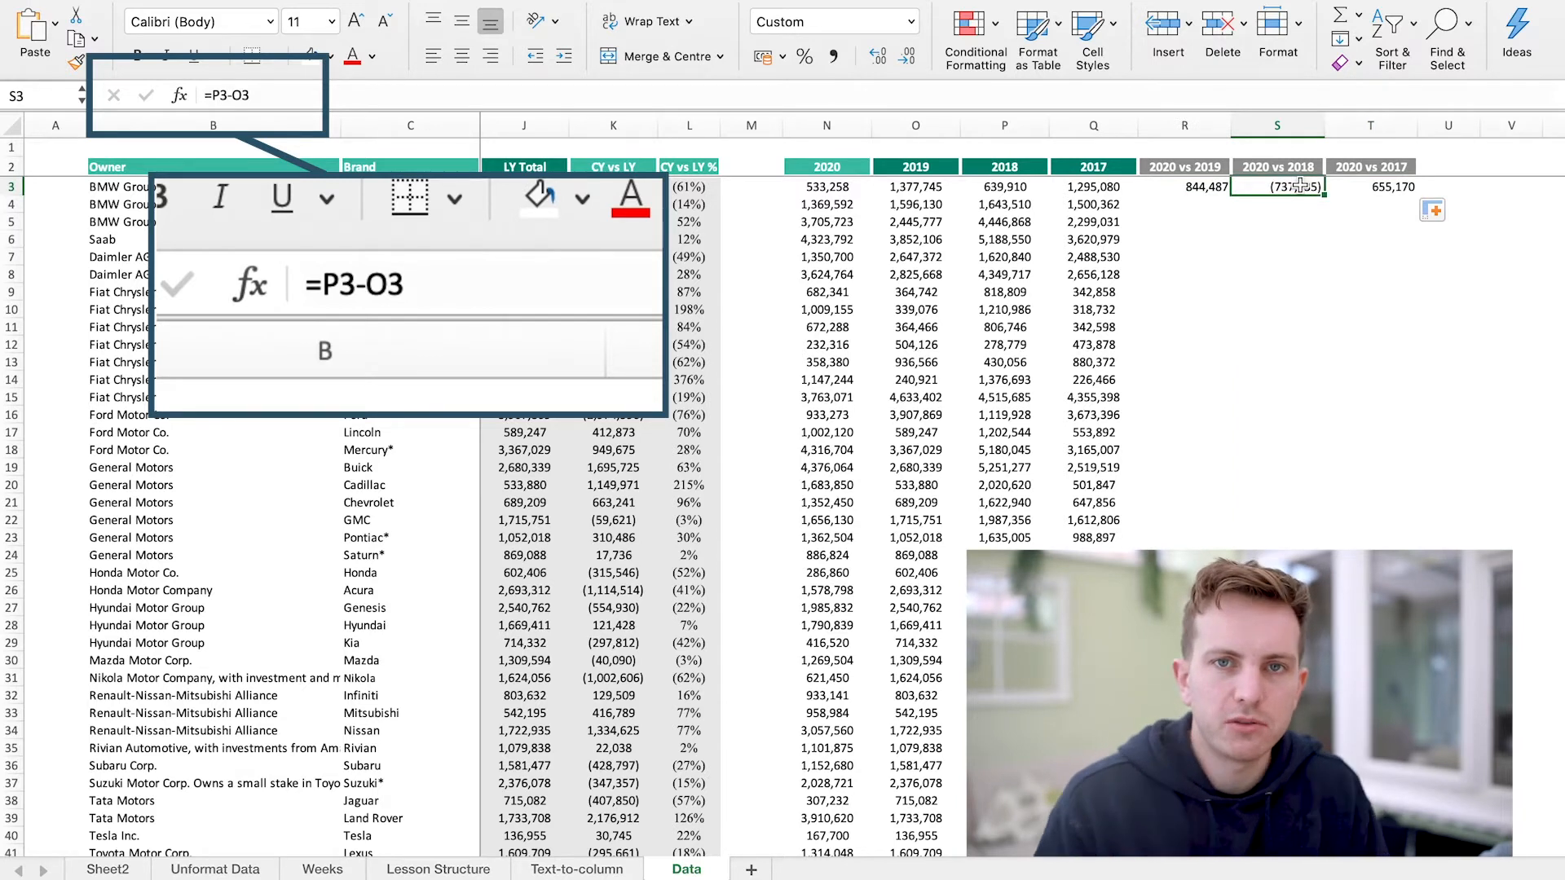
left_click(976, 94)
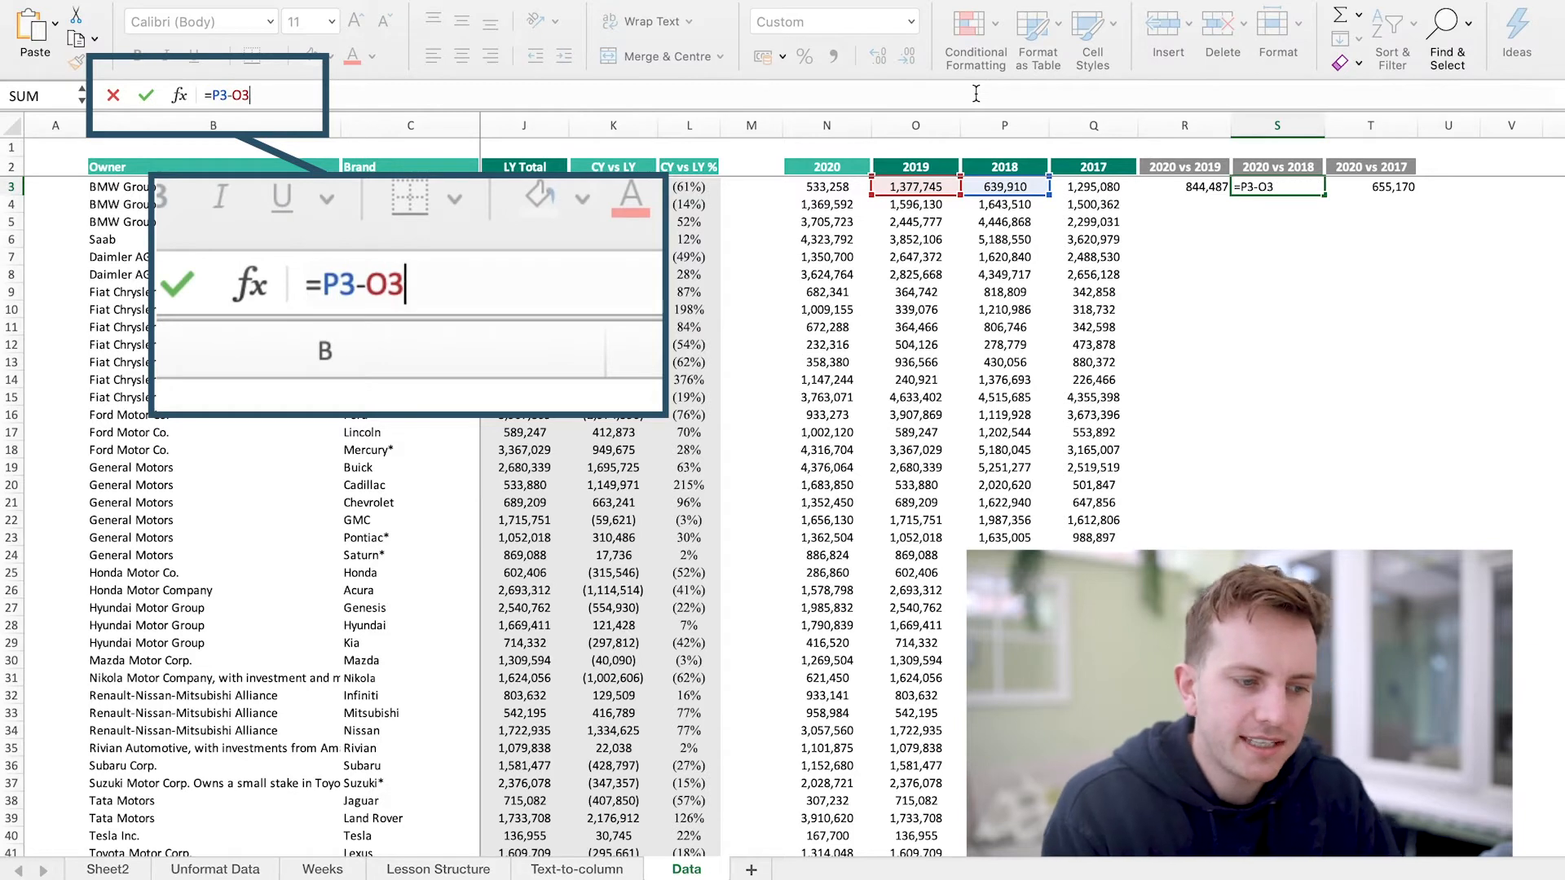
key("Escape")
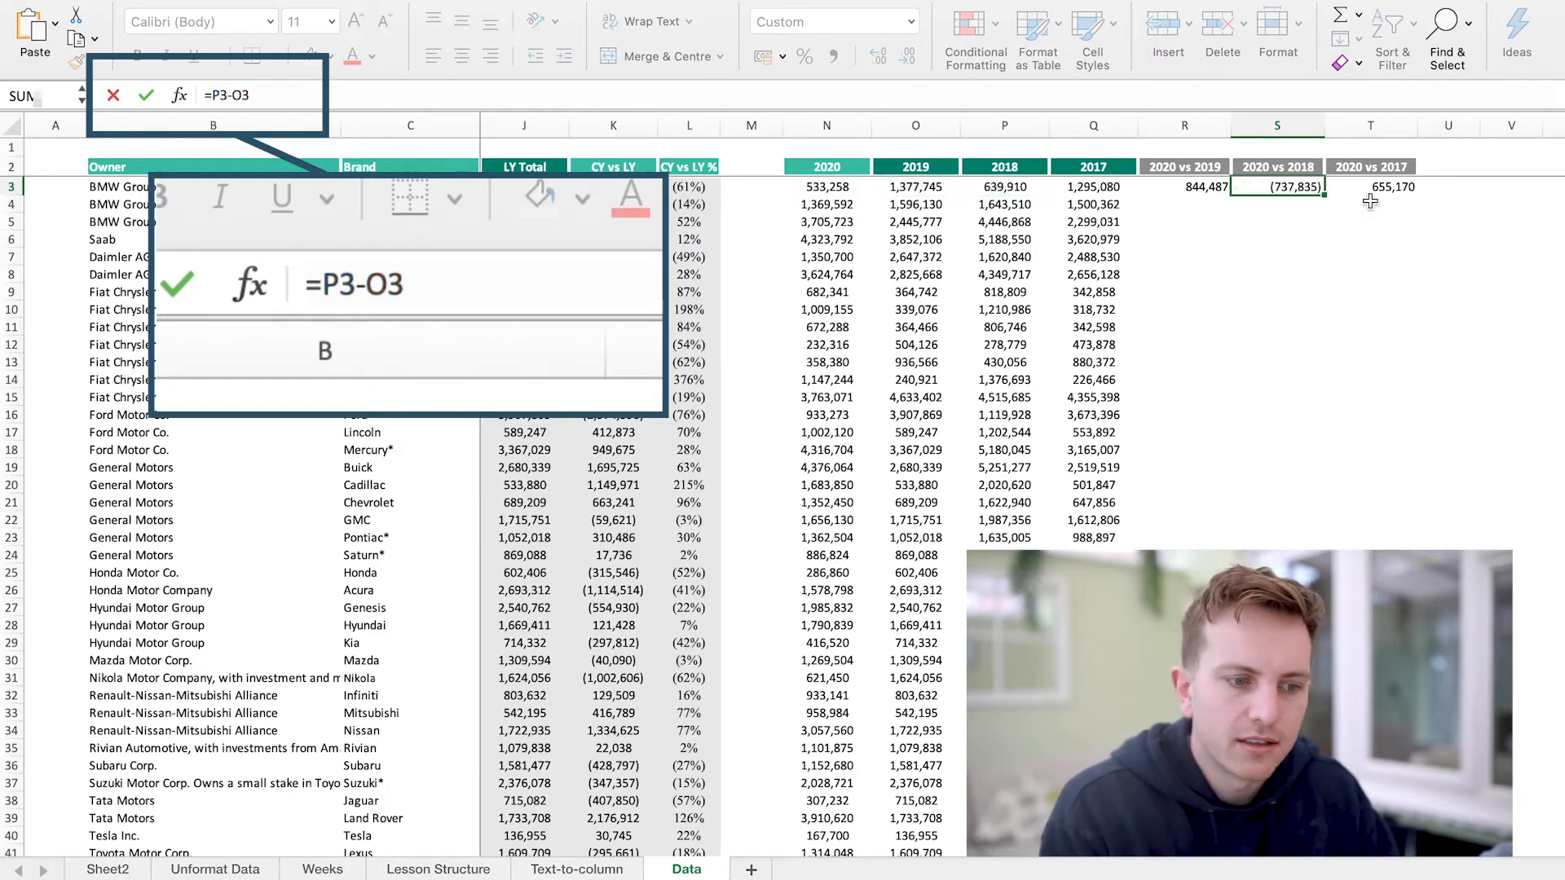
left_click(1396, 188)
left_click(862, 91)
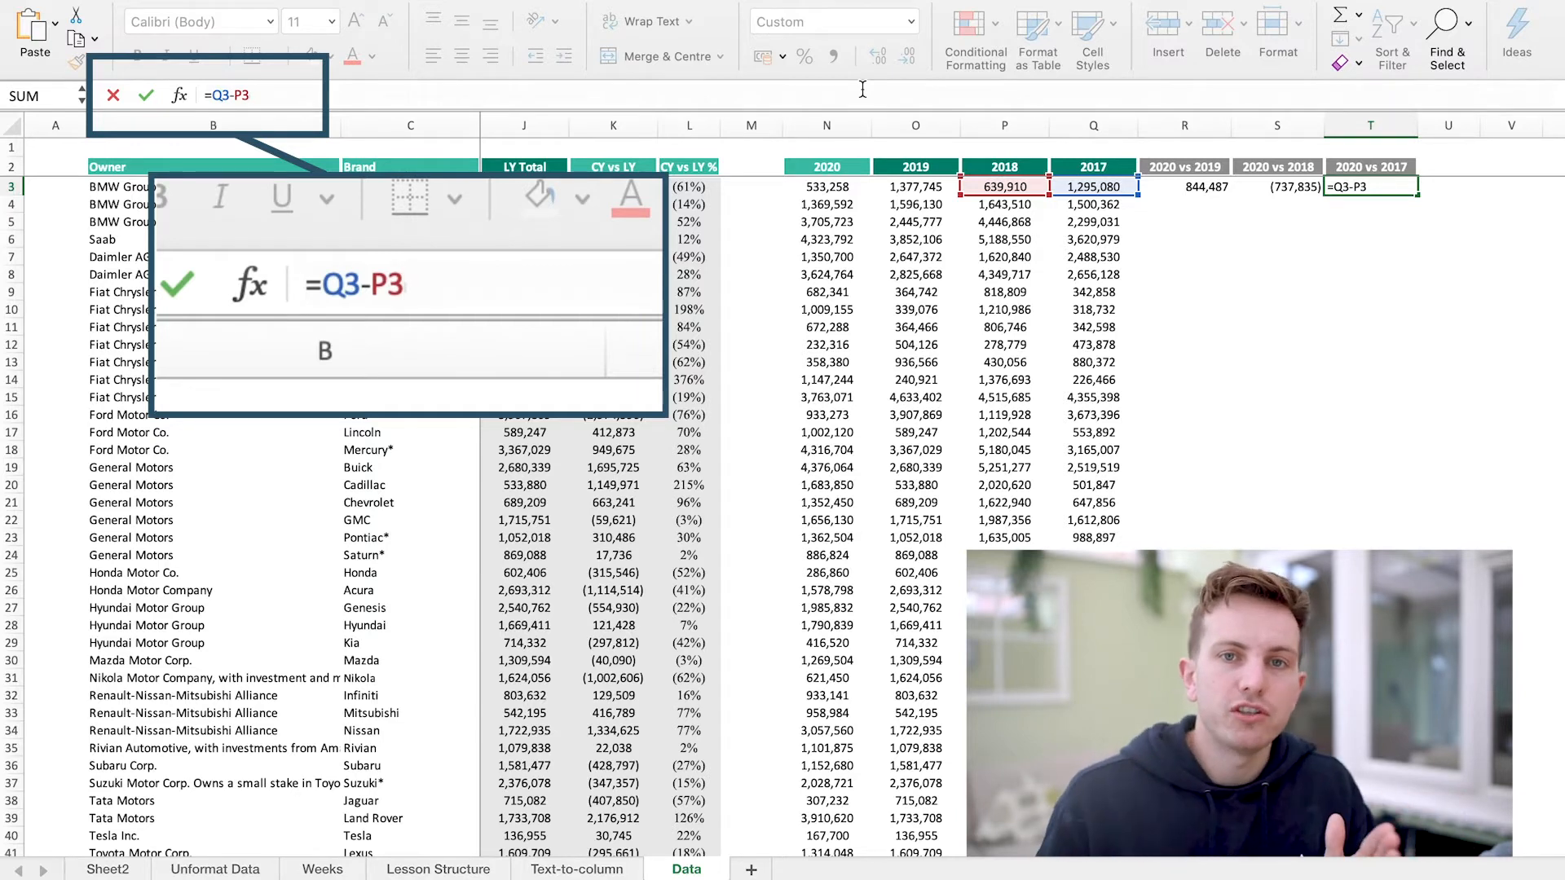
key("Return")
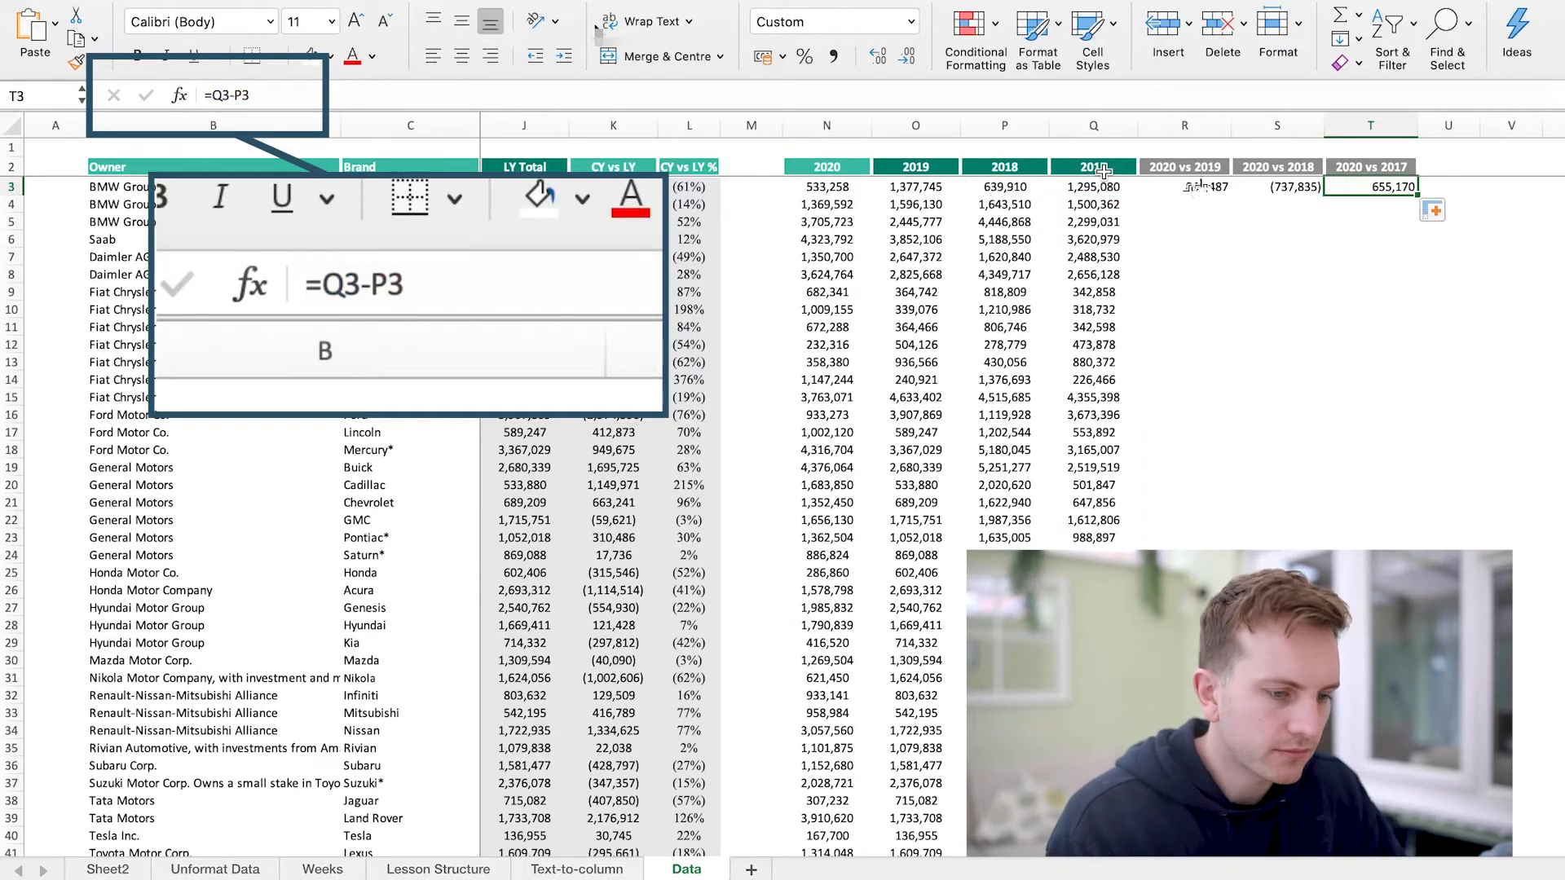
Step: Lock only the column of the N3 reference in R3 so the formula reads =O3-$N3
left_click(1203, 186)
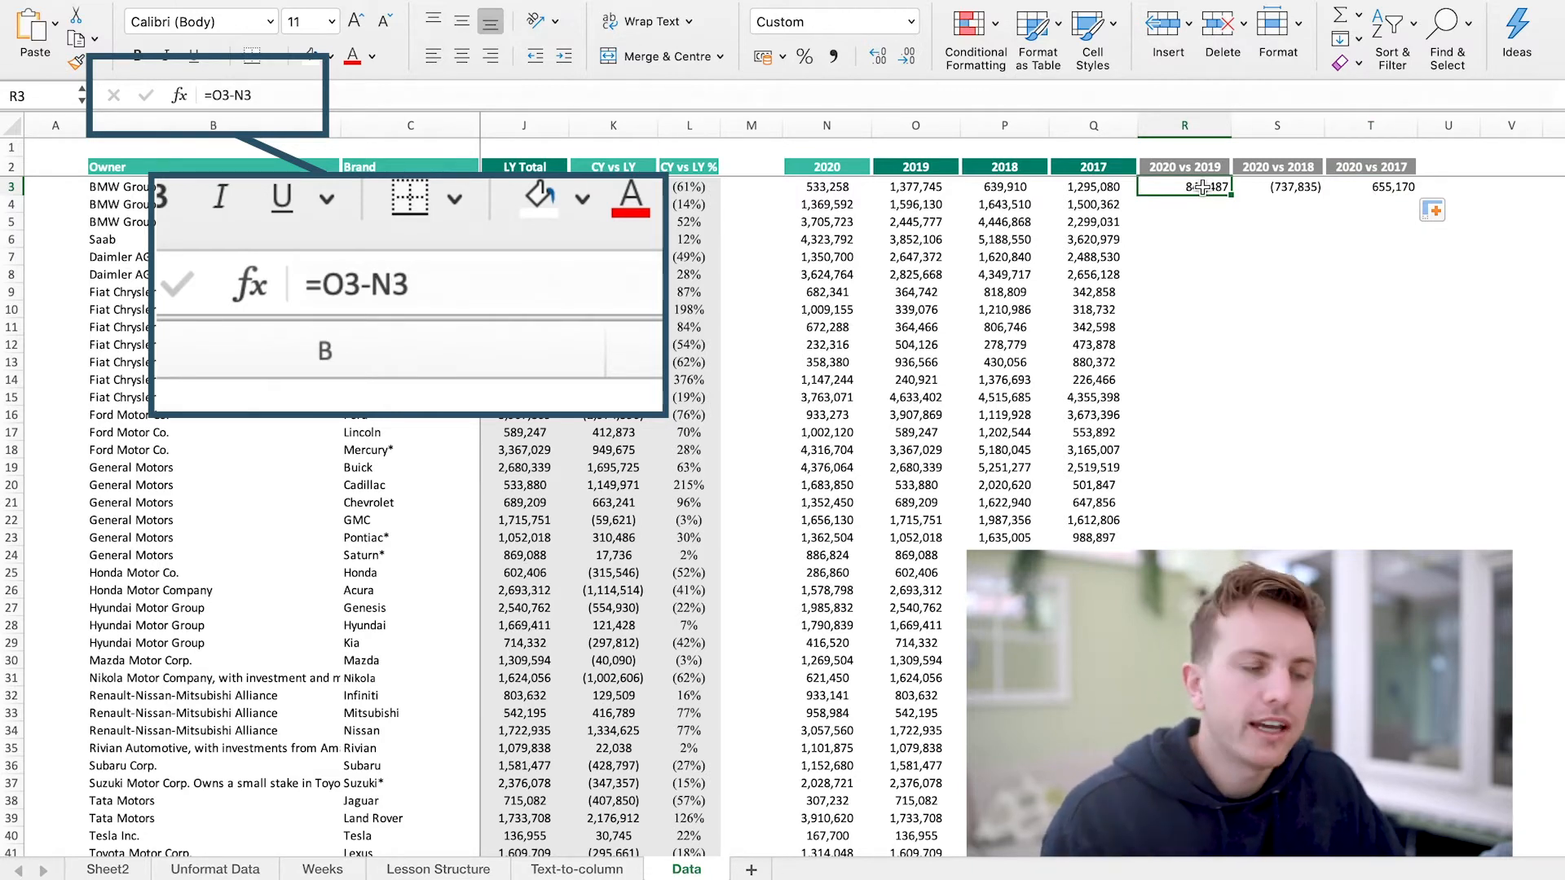
double_click(242, 96)
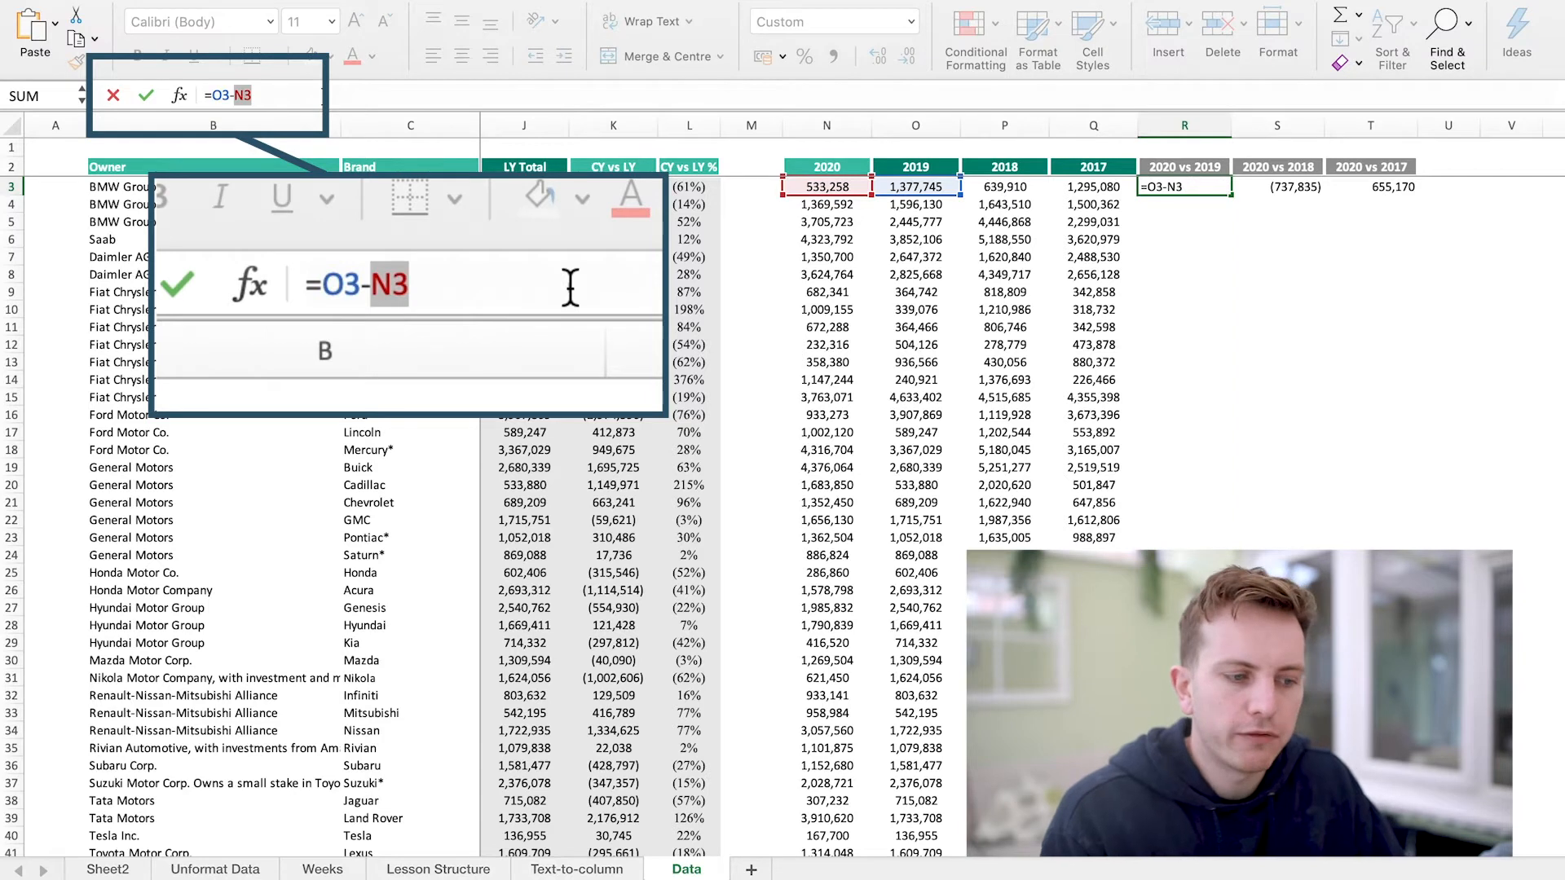
key("F4")
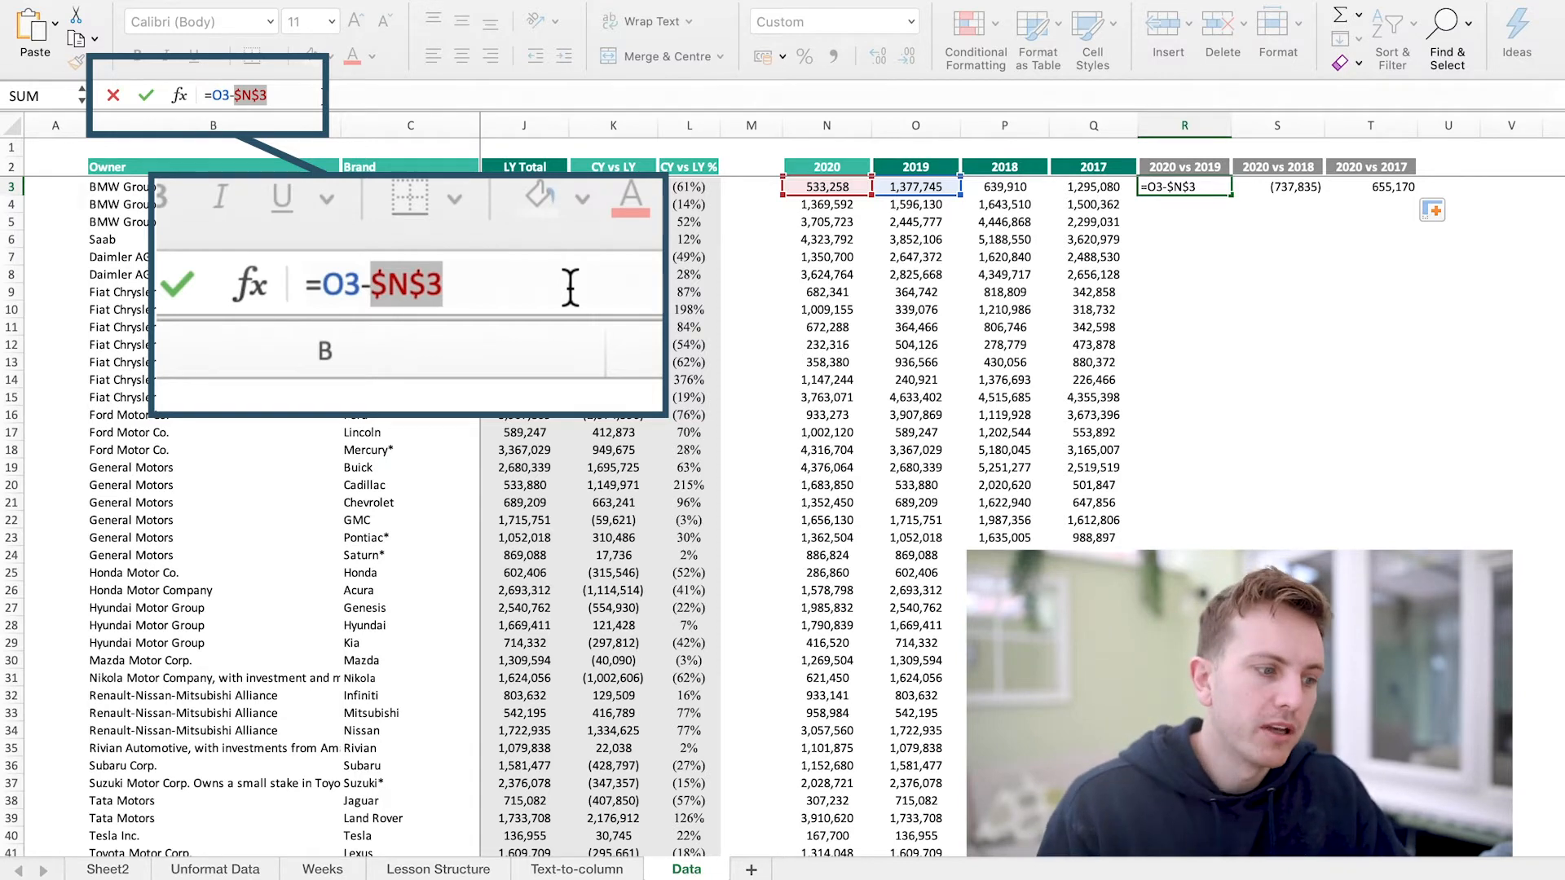
key("F4")
key("F4")
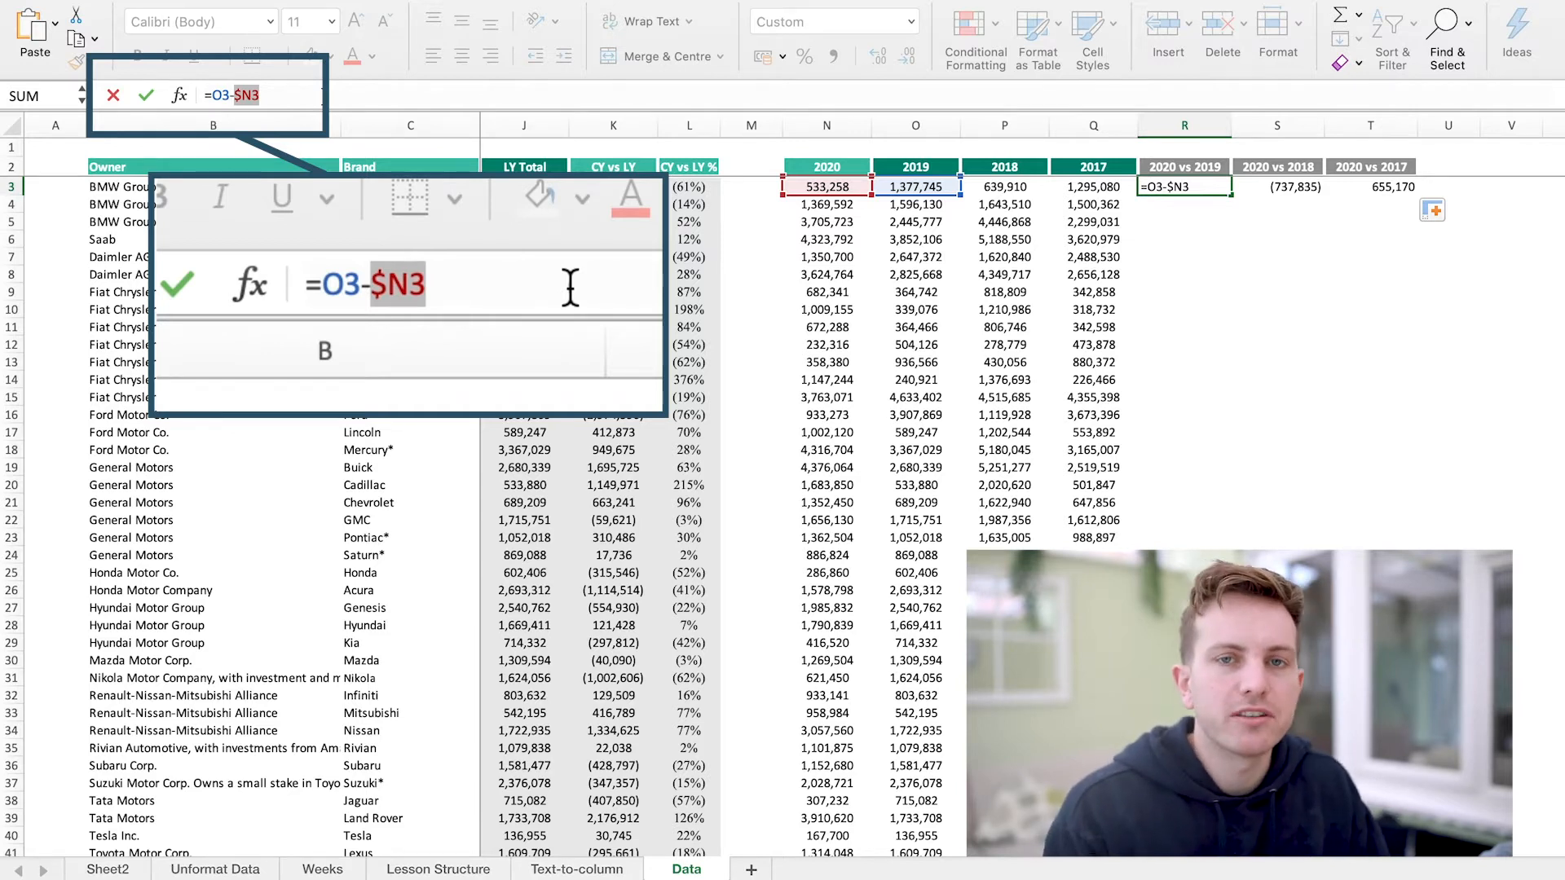
key("Return")
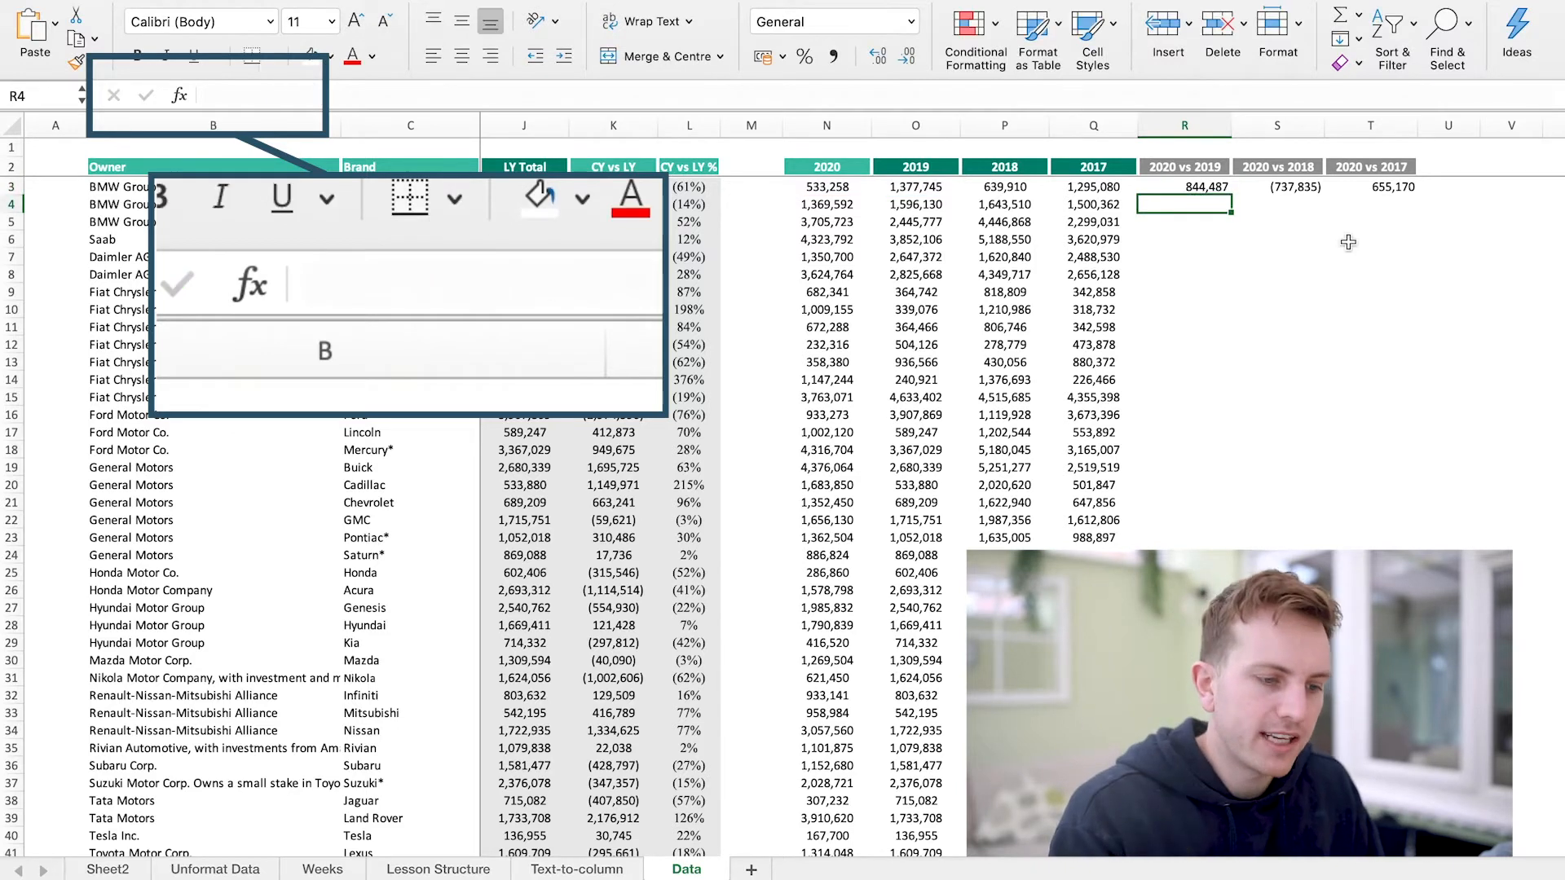
Step: Fill the column-locked formula from R3 across to T3 and check the references in S3 and T3
left_click(1209, 187)
left_click_drag(1230, 195, 1404, 192)
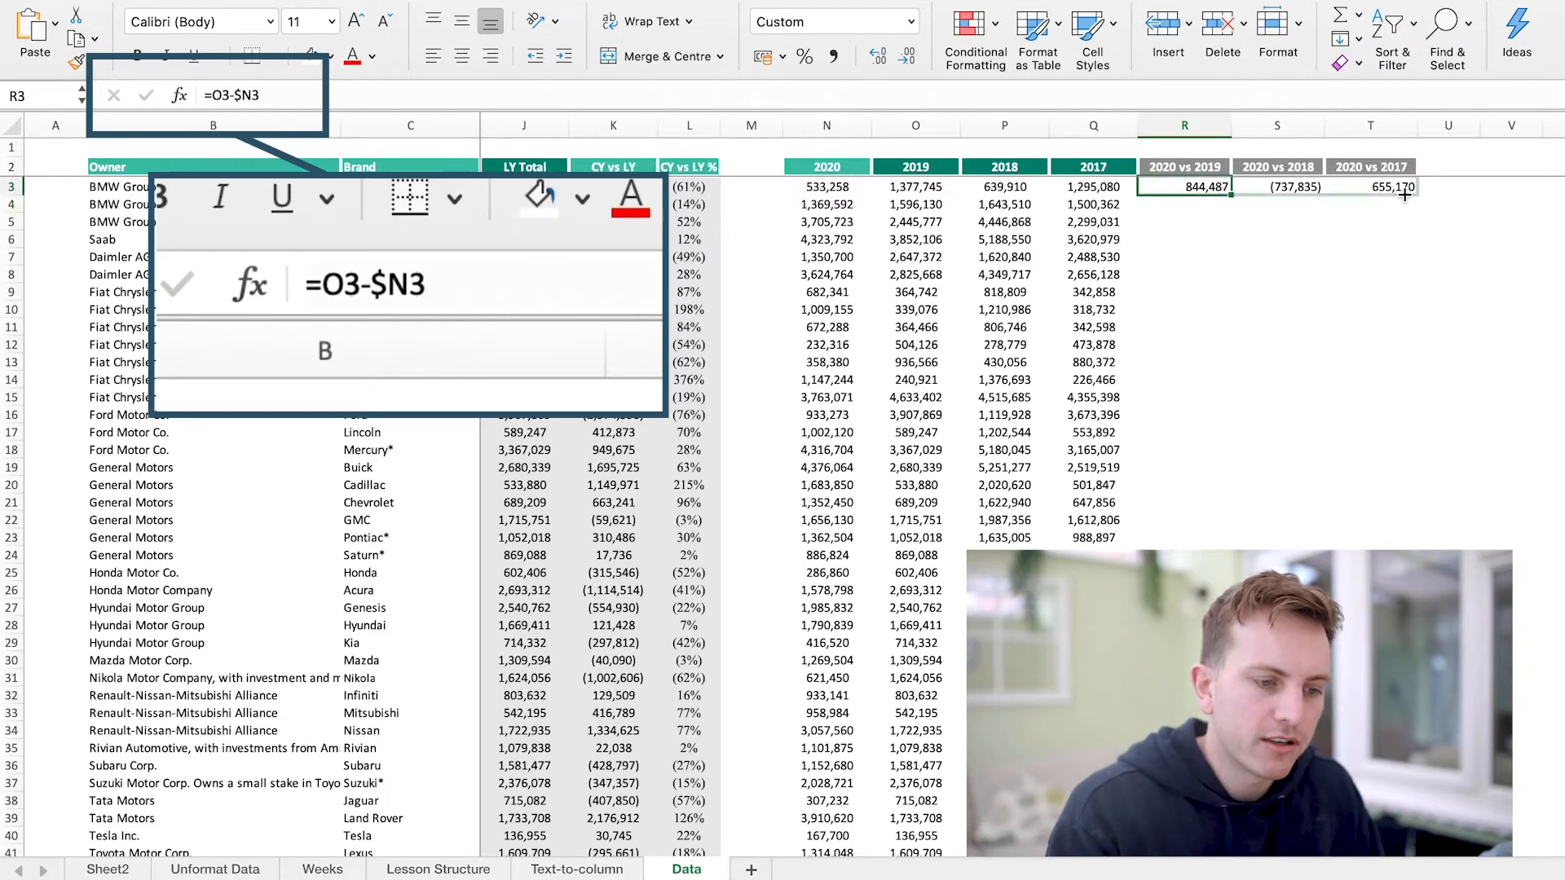
left_click(1304, 188)
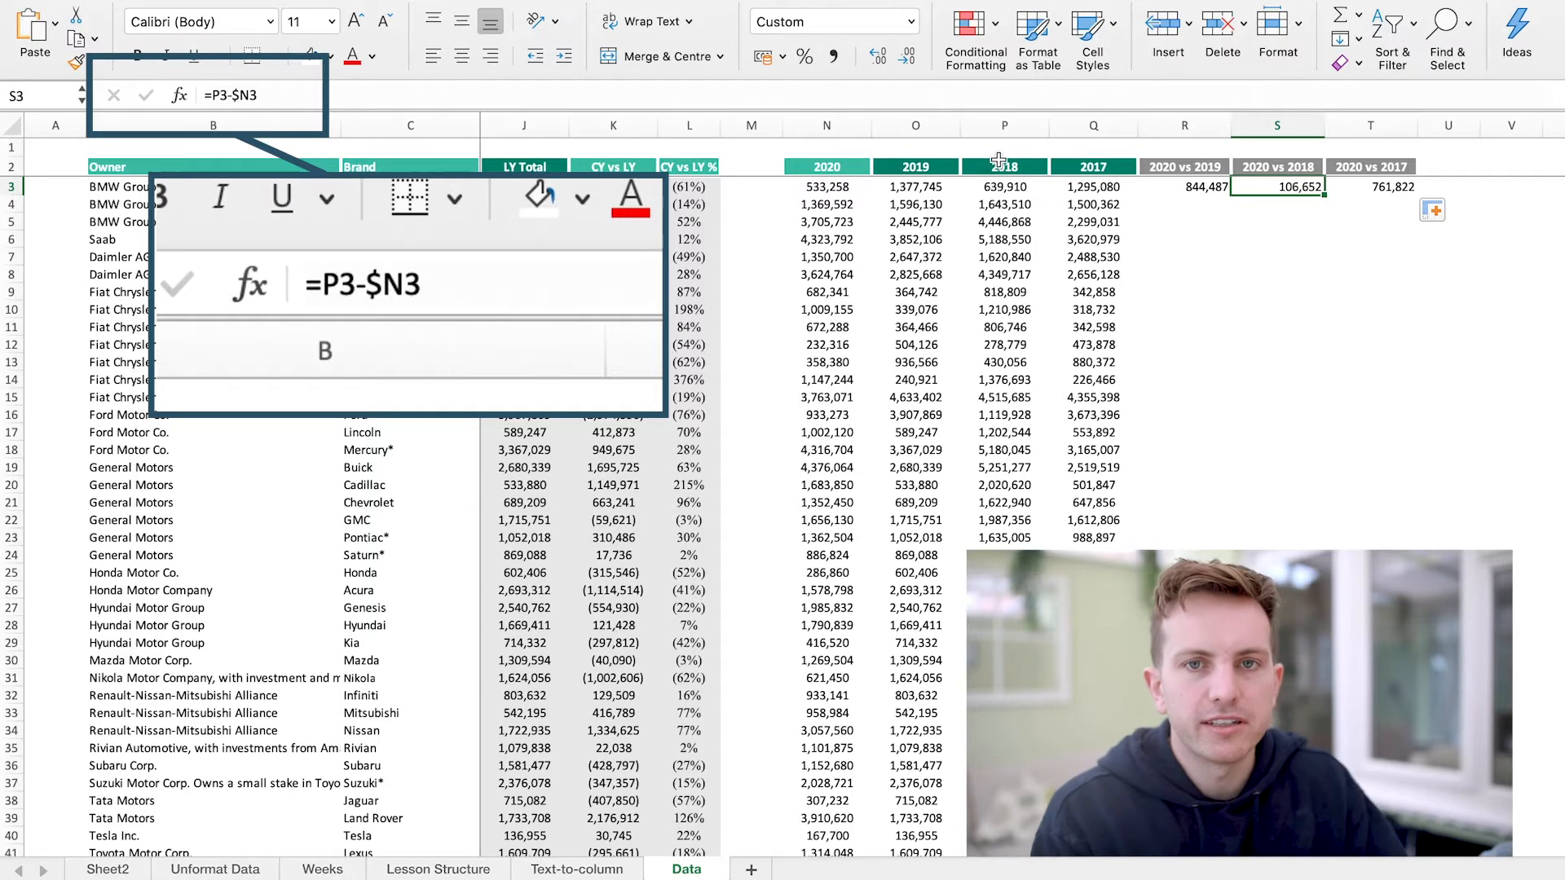
left_click(1364, 186)
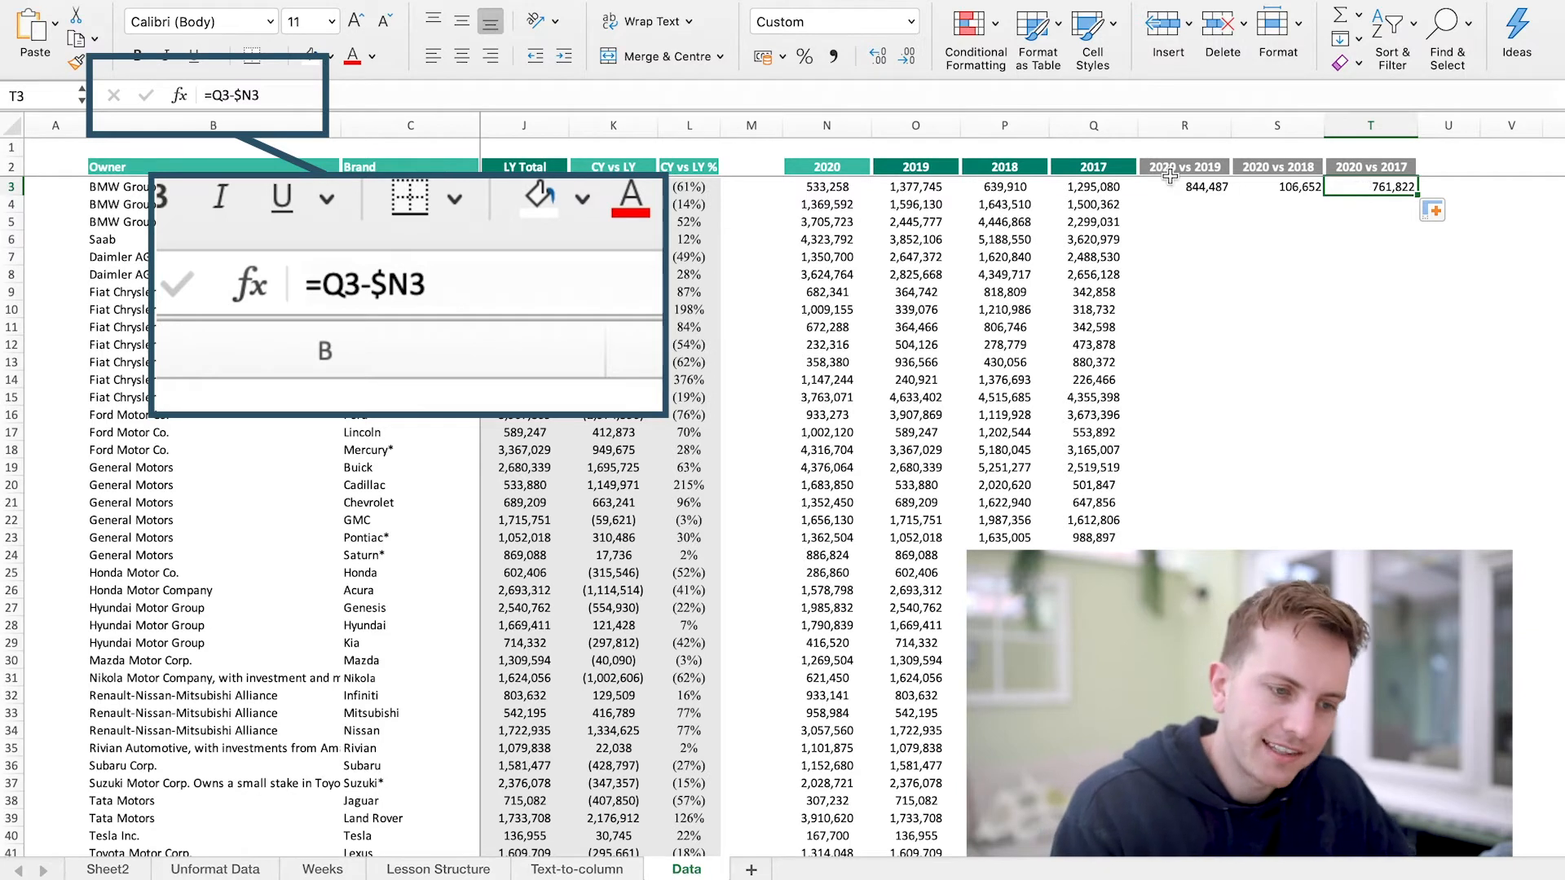
Step: Fill the formulas in R3:T3 down their columns and check the row references in several 2020 vs 2019 cells
left_click_drag(1177, 186, 1420, 186)
left_click(1426, 209)
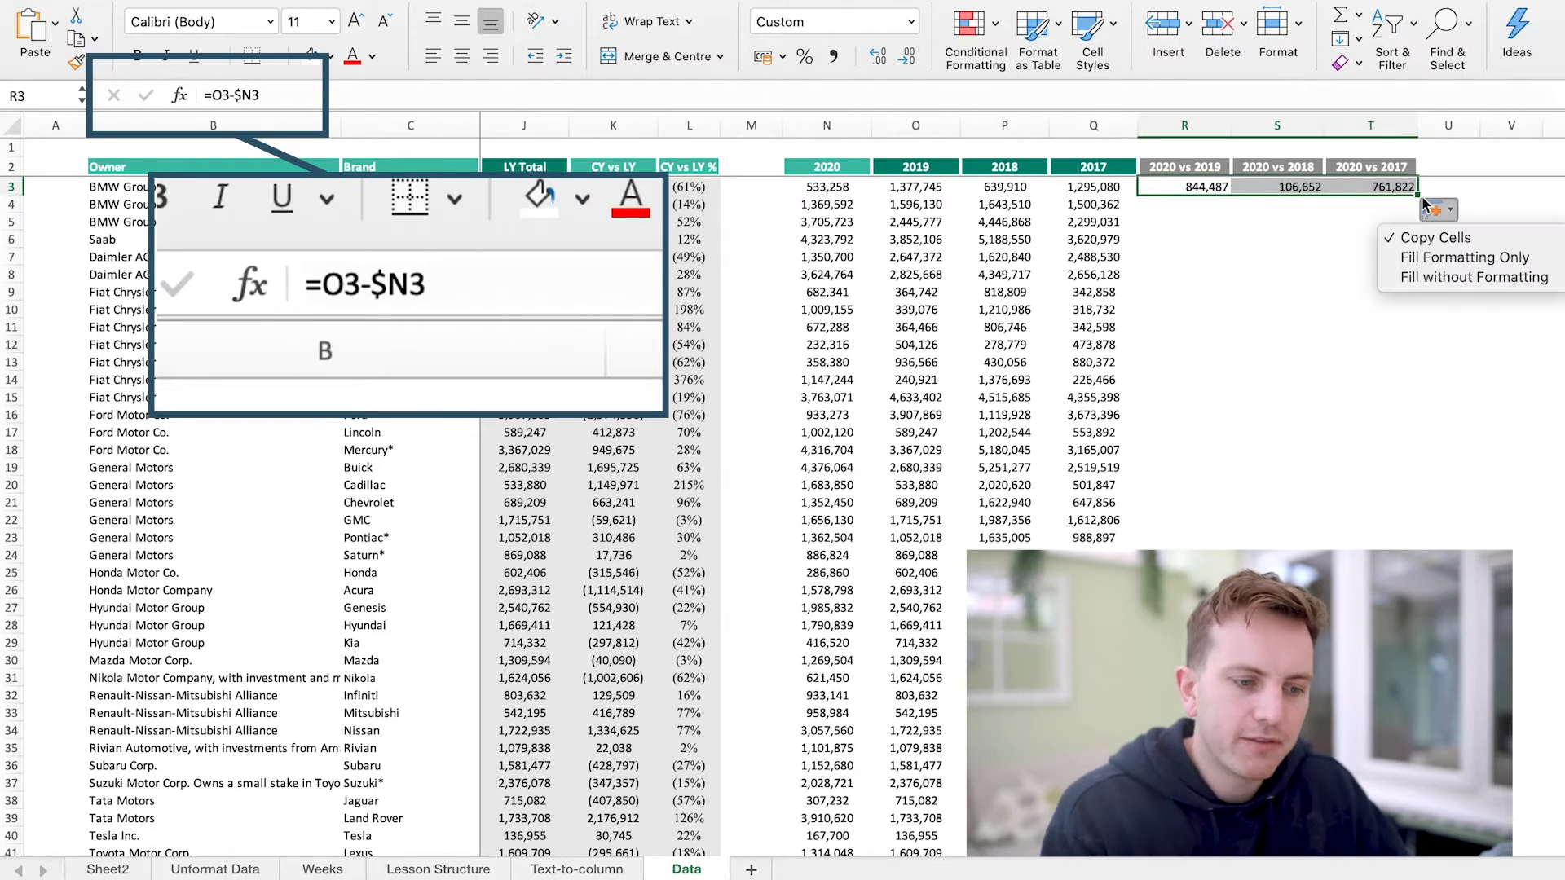
left_click(1341, 213)
left_click(1311, 220)
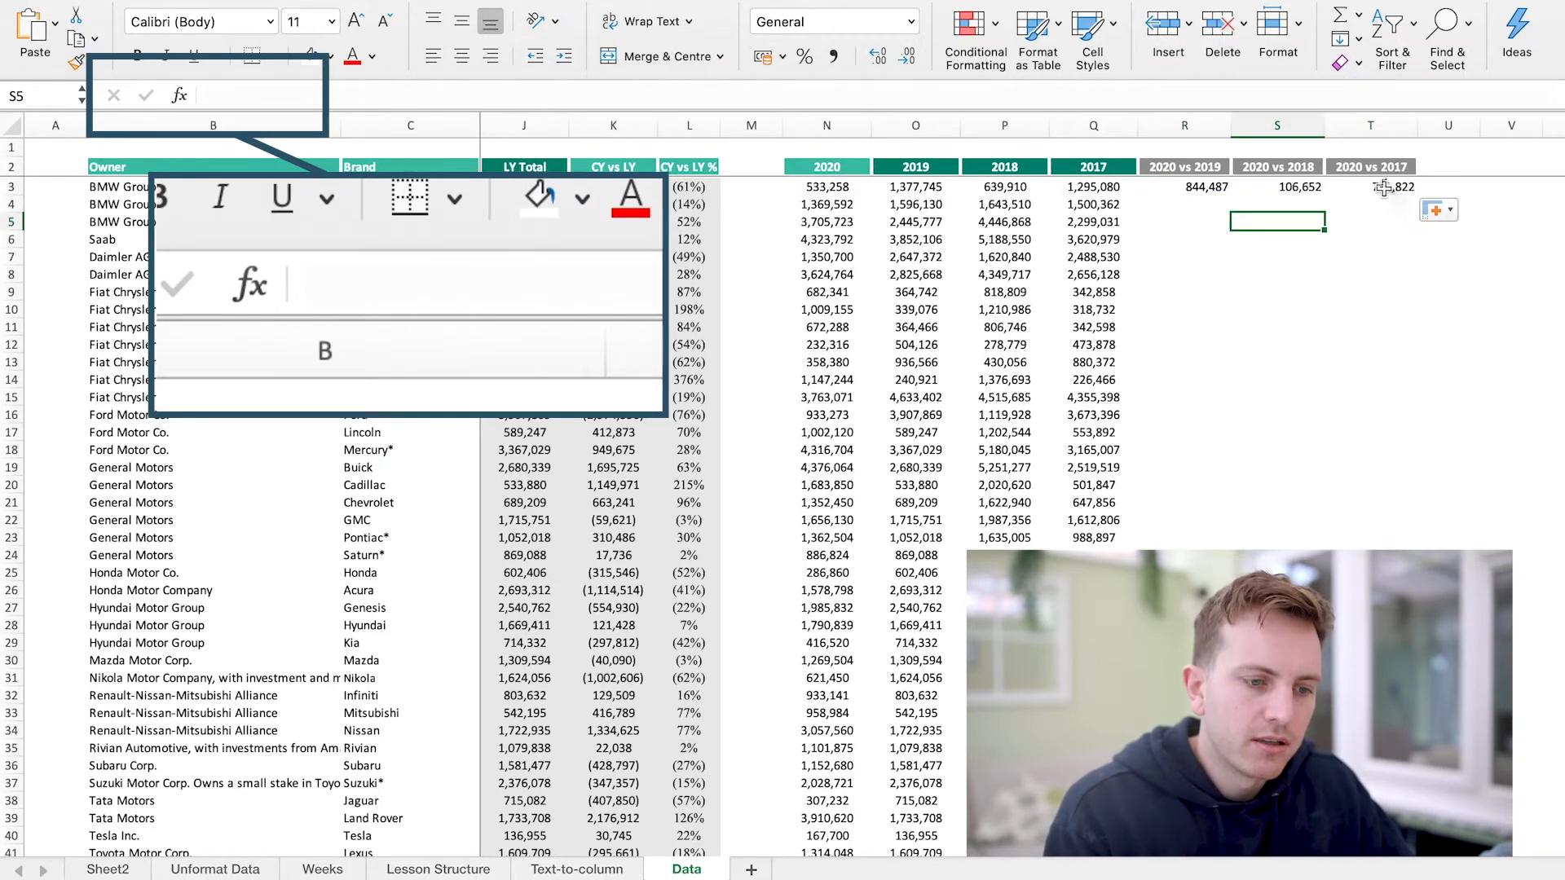
left_click_drag(1381, 188, 1184, 186)
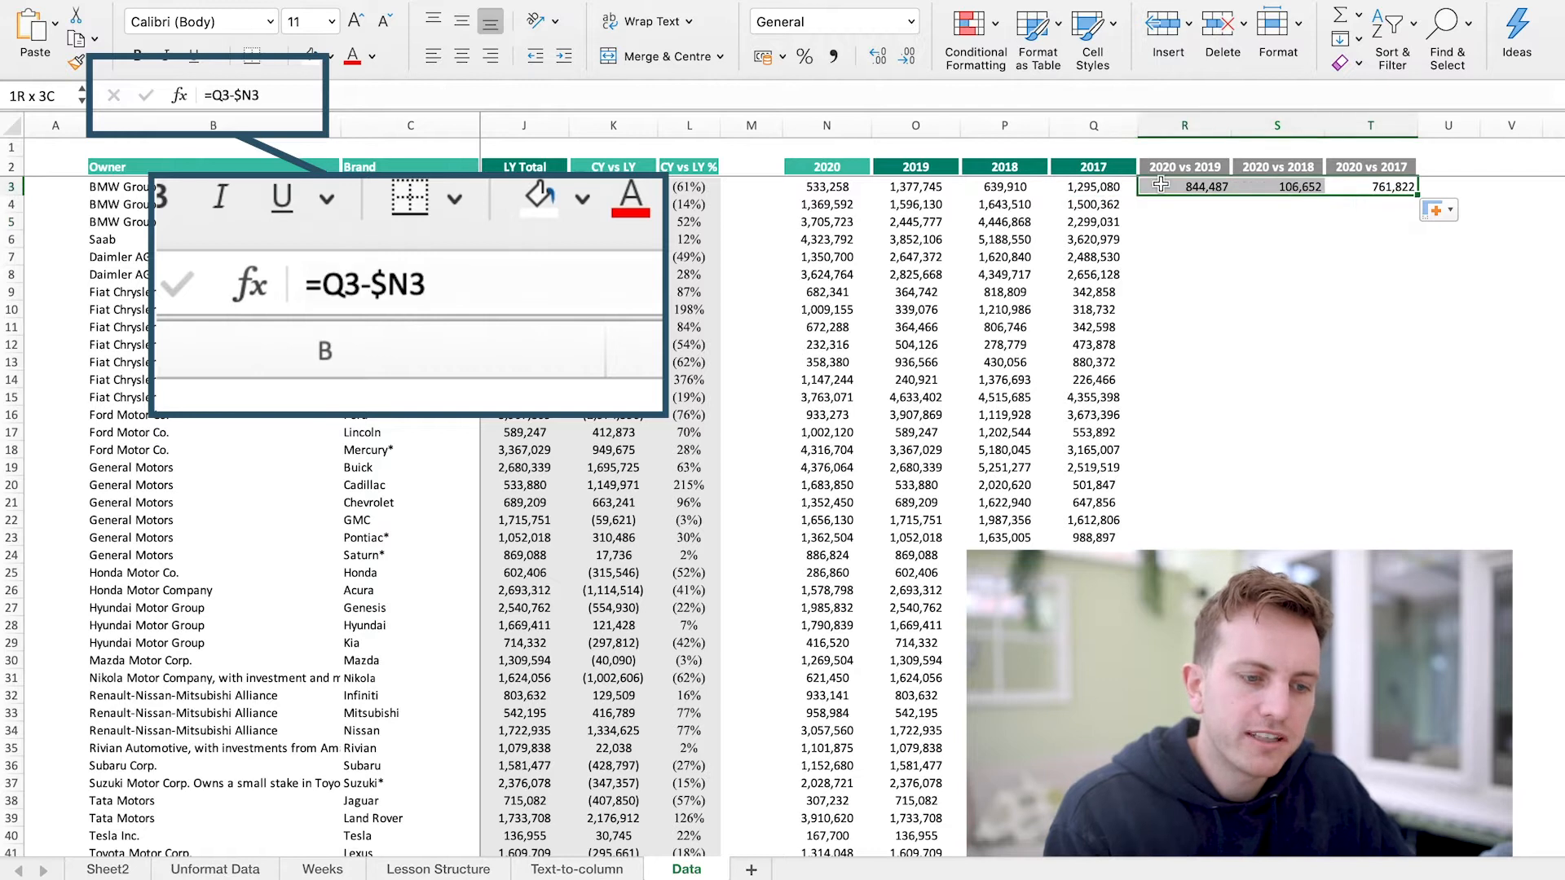
double_click(1417, 196)
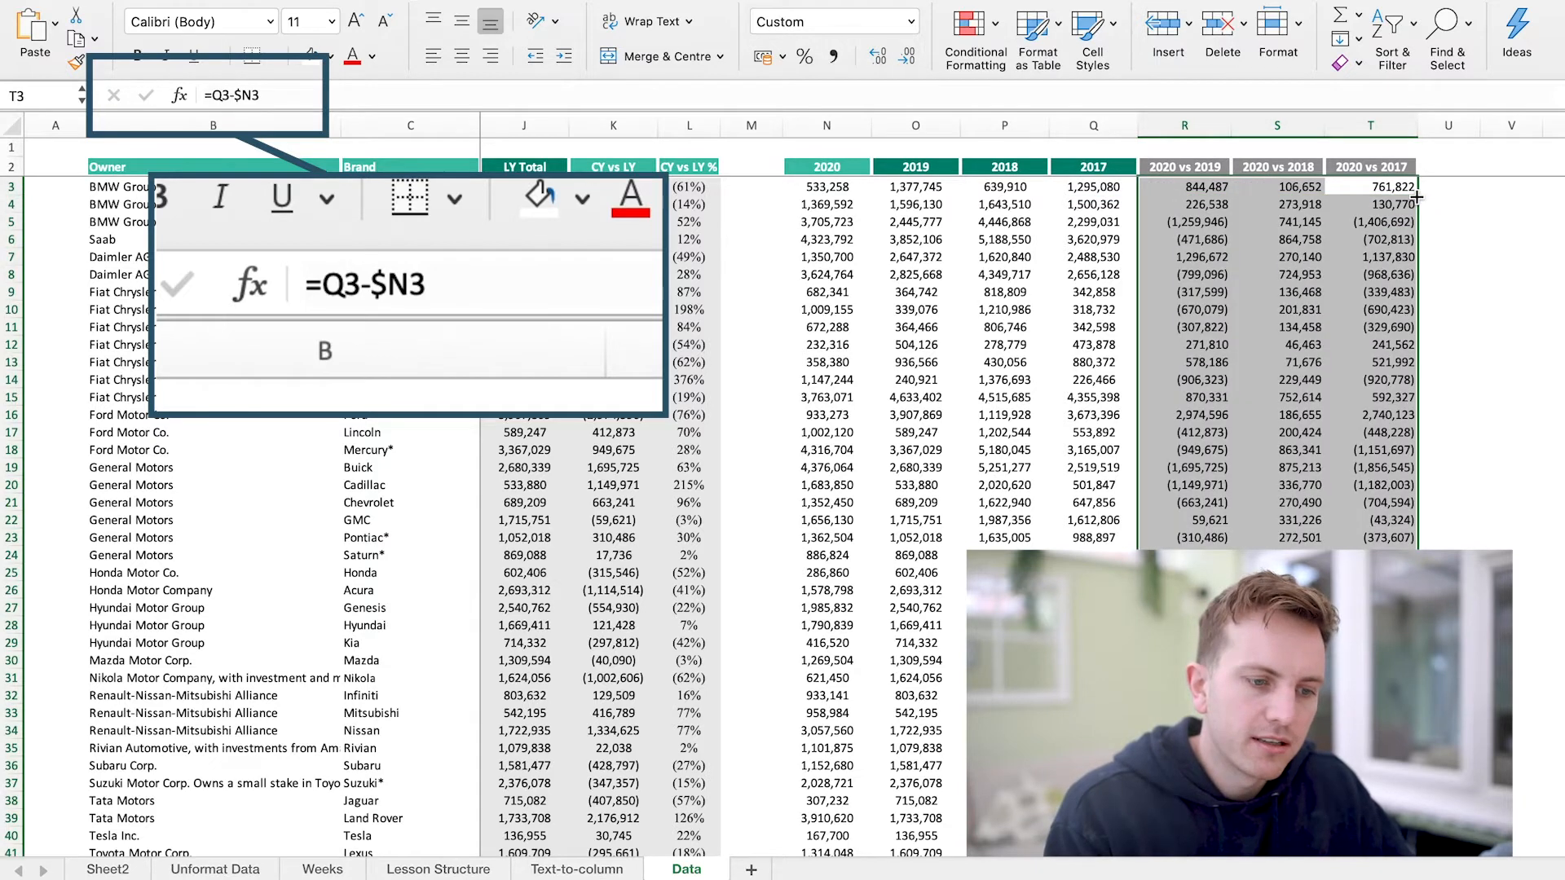
left_click(1225, 275)
left_click(1206, 380)
left_click(1195, 485)
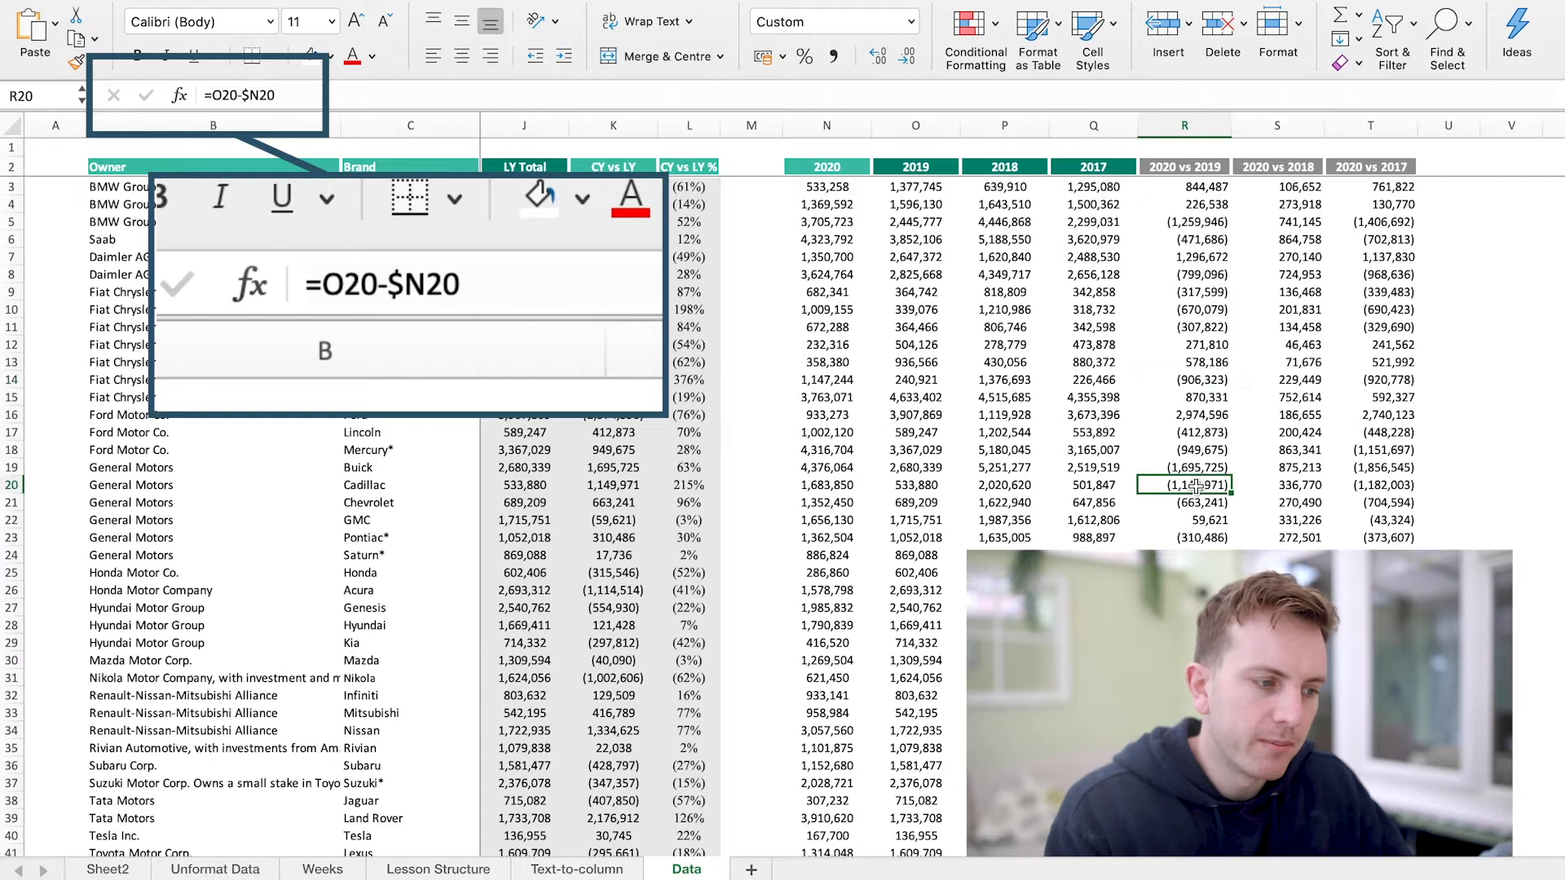
left_click(1190, 590)
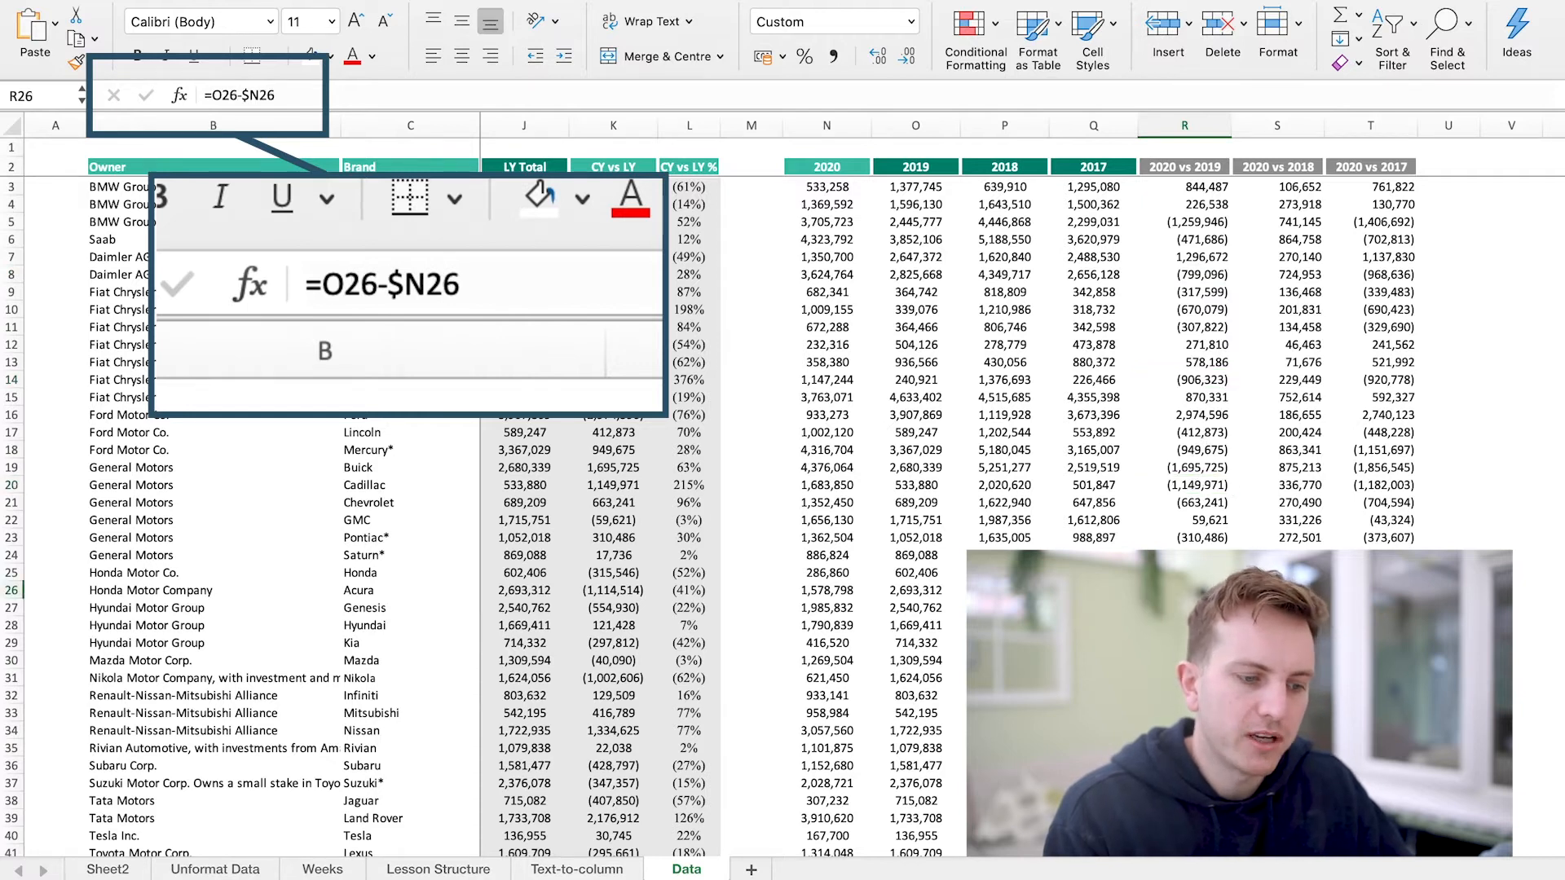
Step: Make the N3 reference in R3 fully absolute so the formula reads =O3-$N$3
left_click(1206, 188)
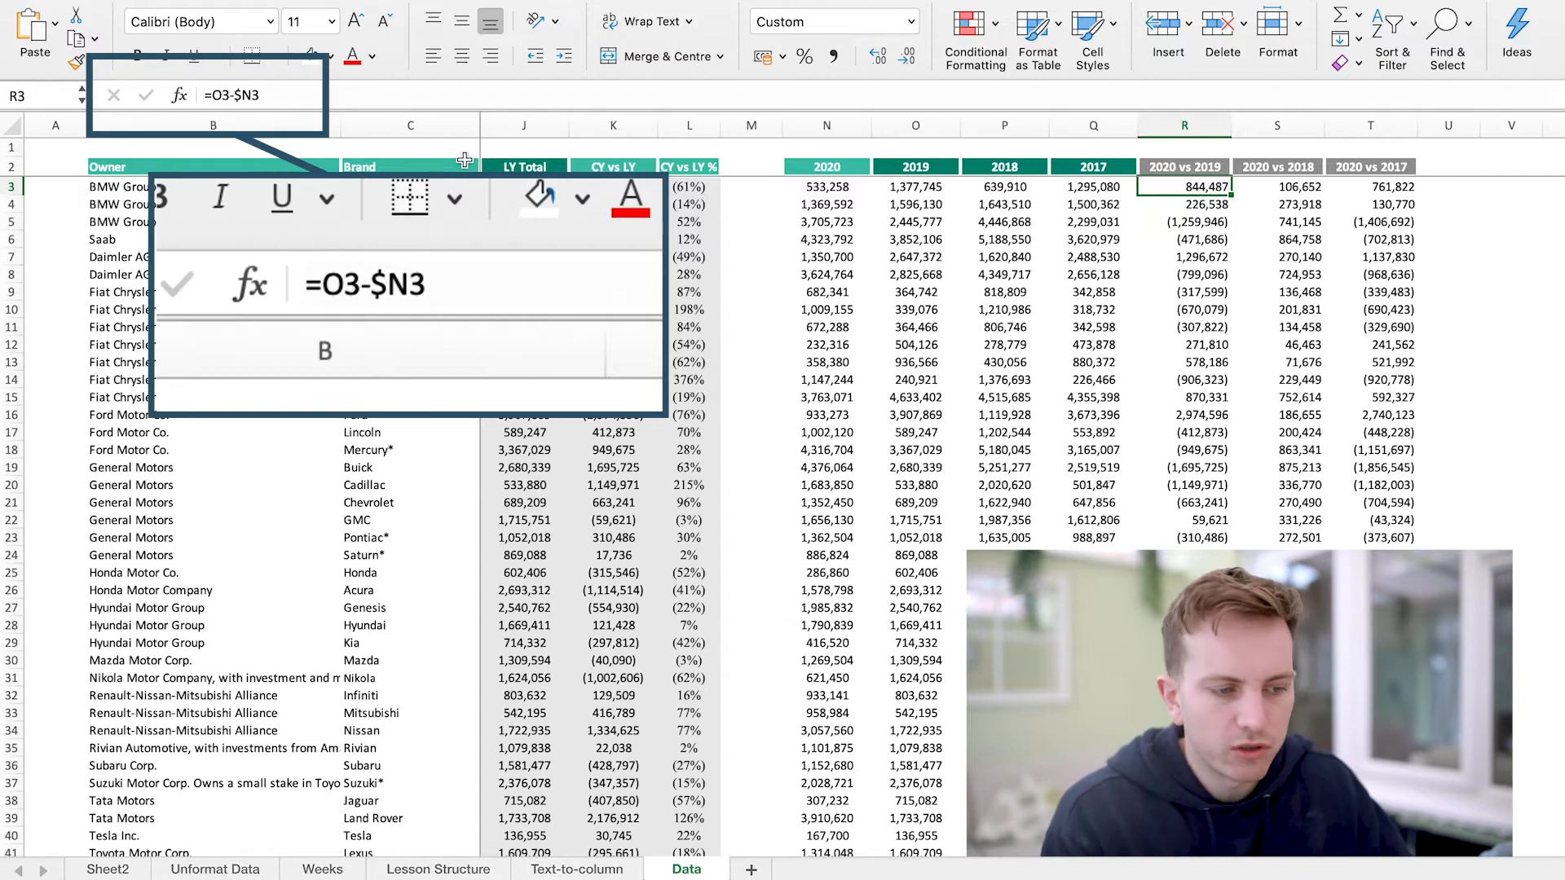
left_click_drag(260, 94, 235, 91)
key("F4")
key("F4")
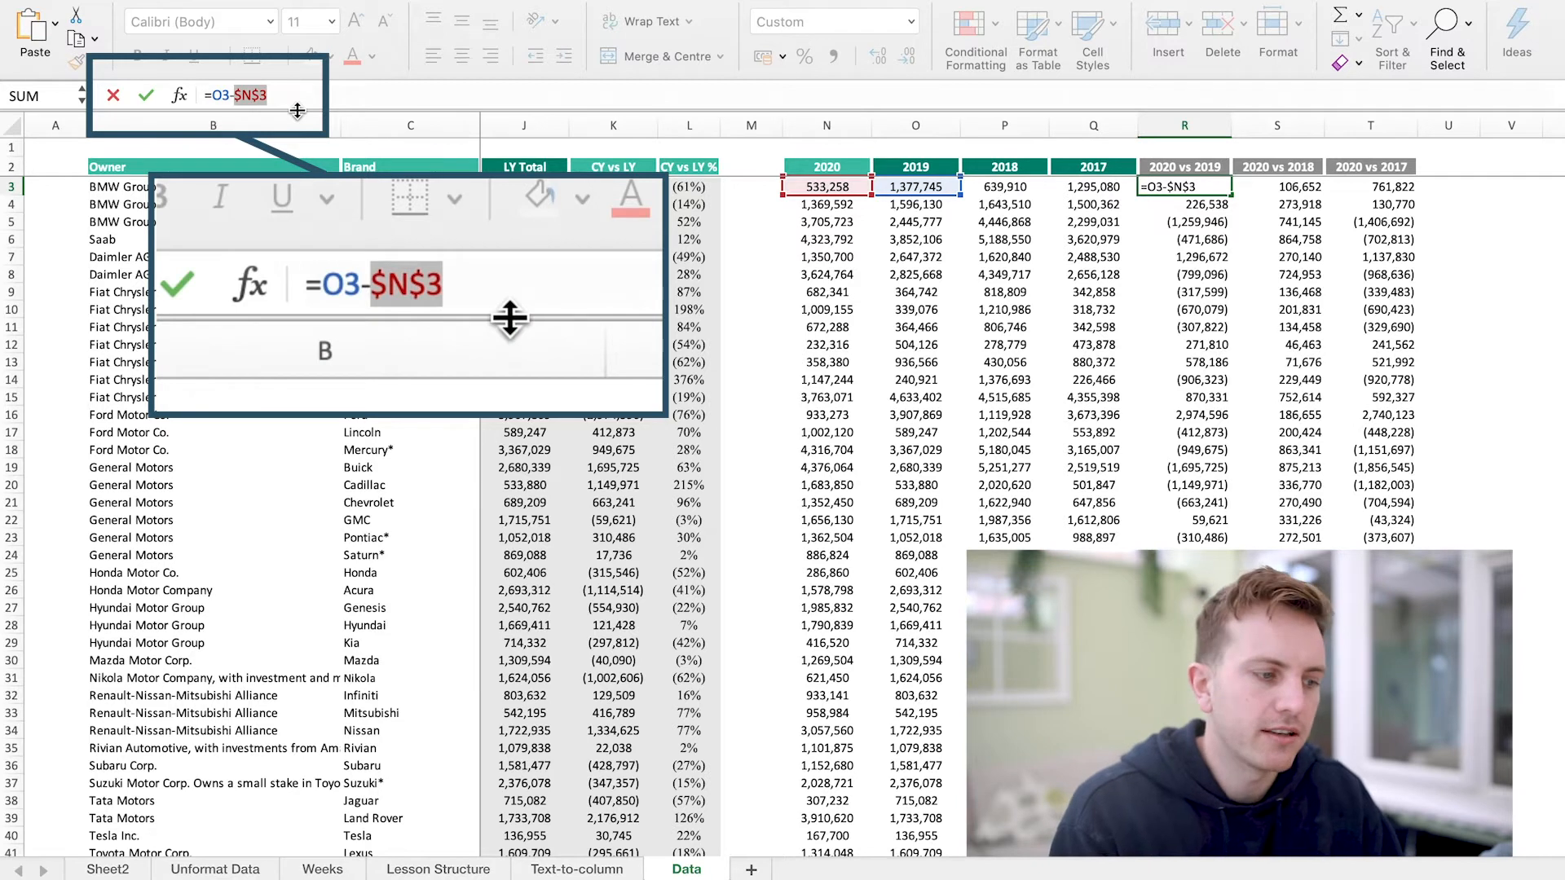
key("Return")
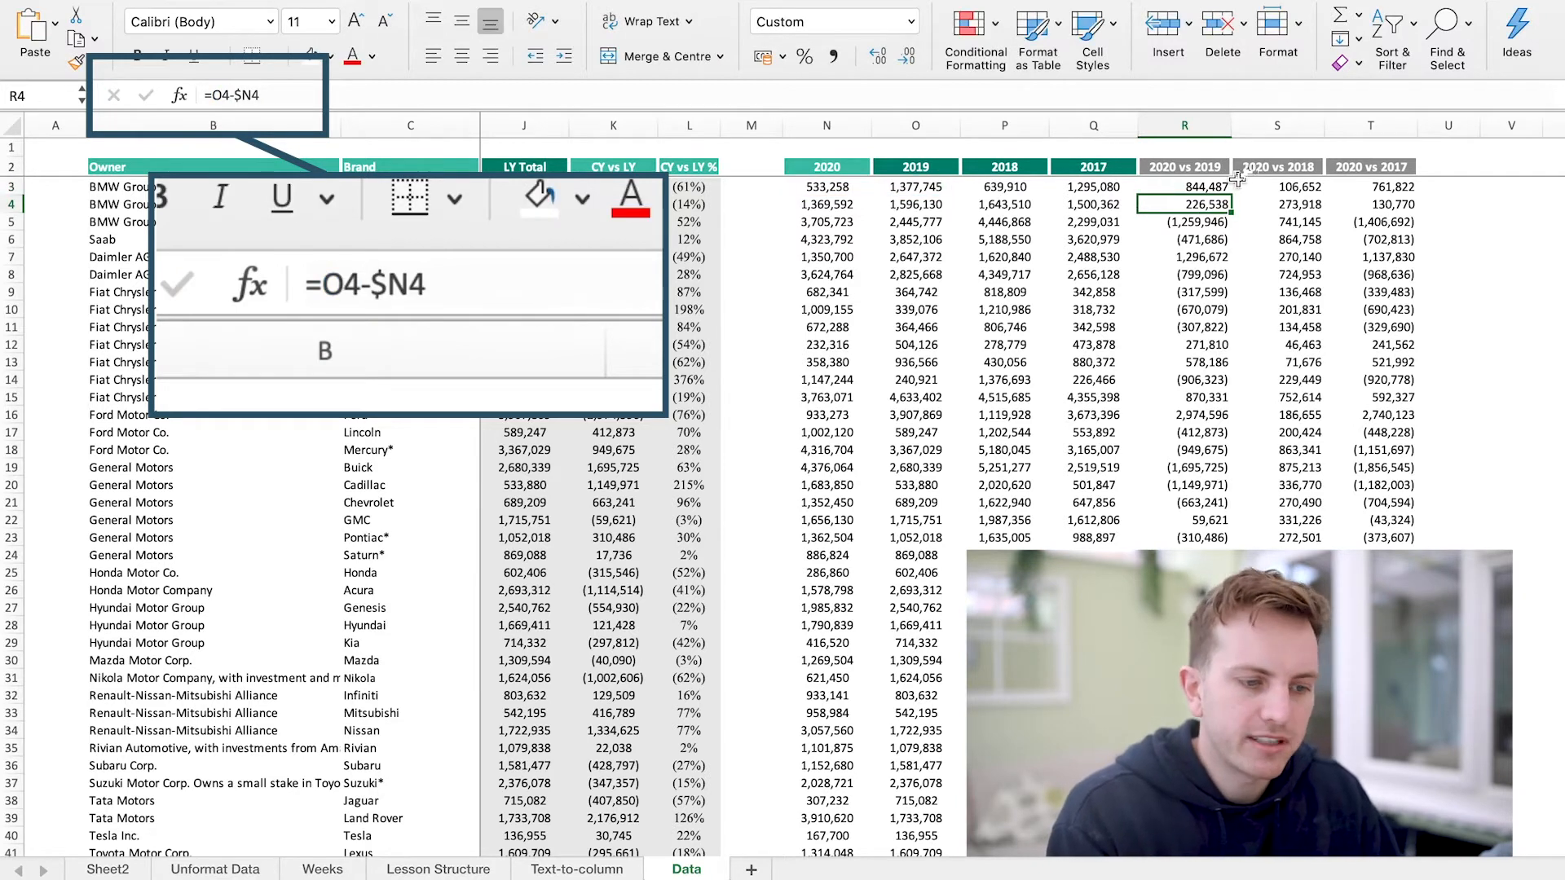
Step: Fill the fully locked formula from R3 down the 2020 vs 2019 column and check the references in lower cells
left_click(1243, 183)
left_click(1212, 187)
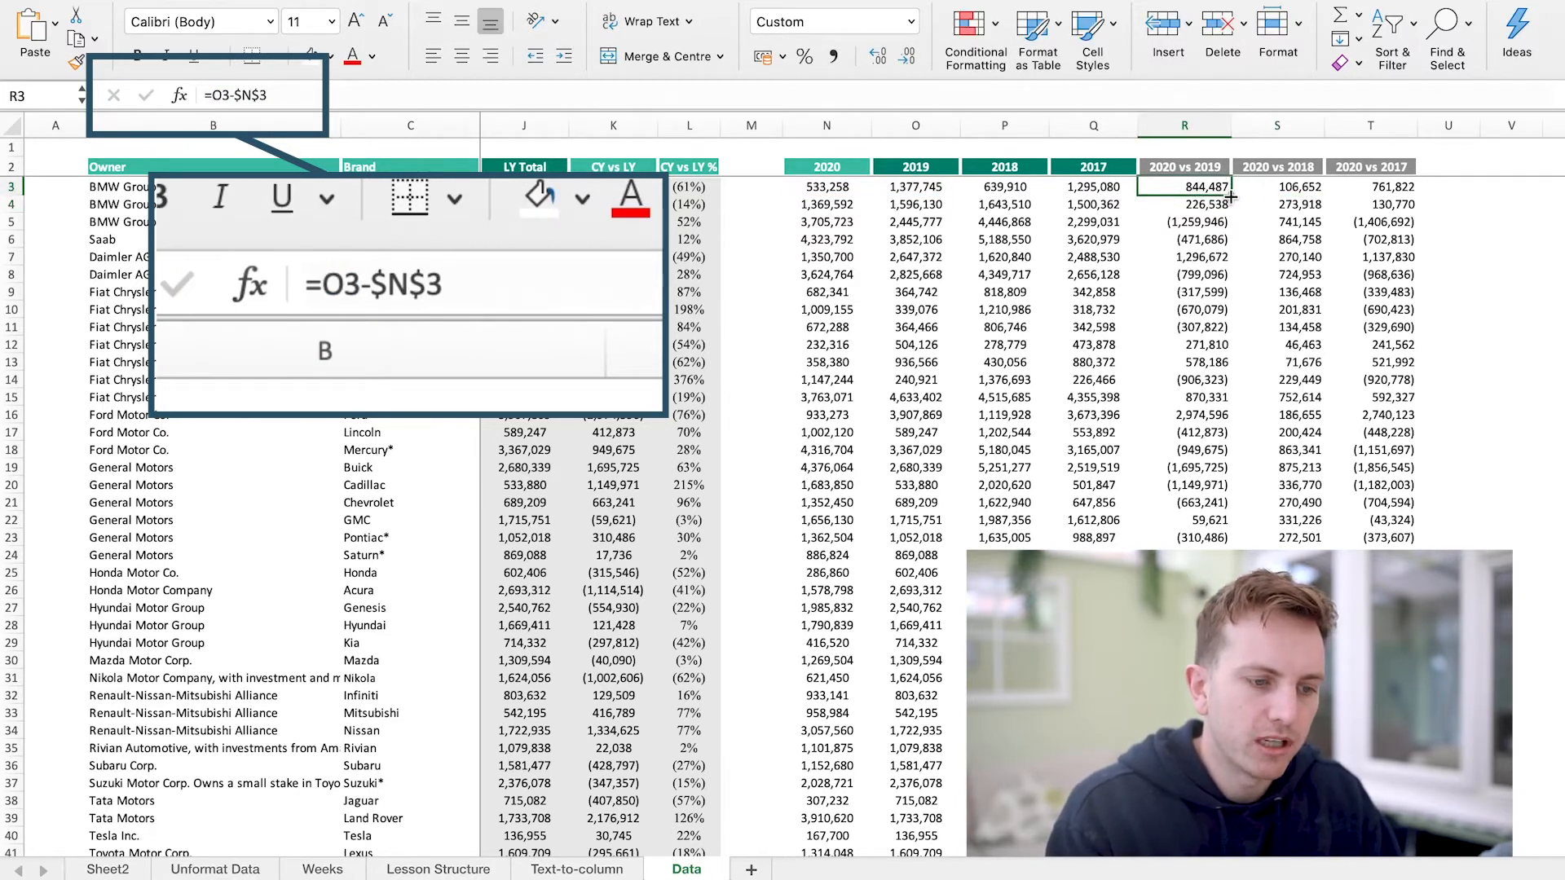
double_click(1229, 195)
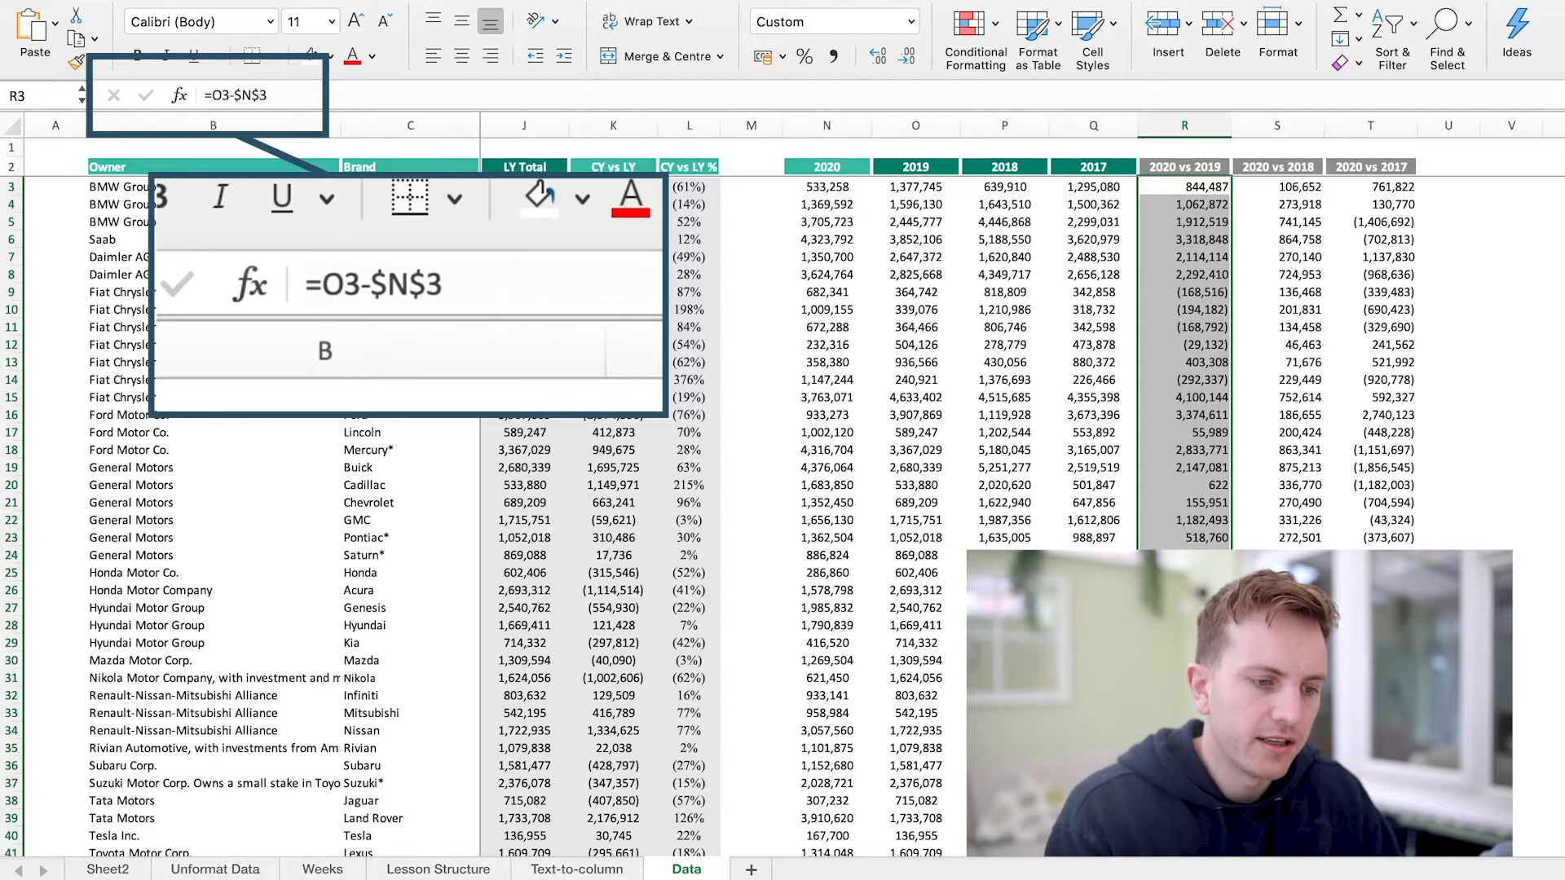
left_click(1209, 272)
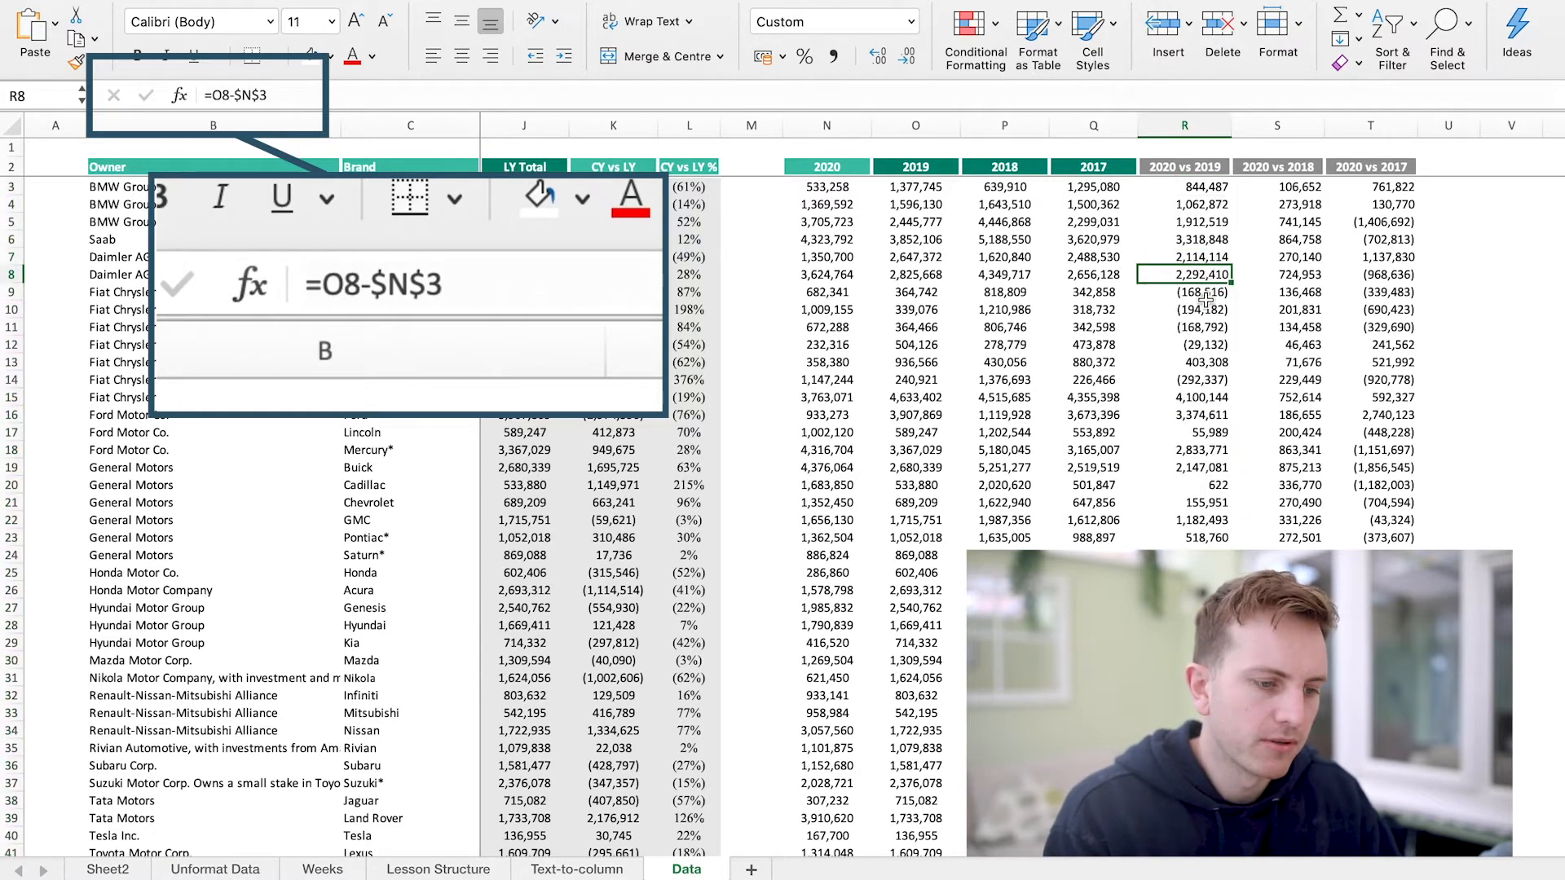
left_click(1197, 415)
left_click(1195, 535)
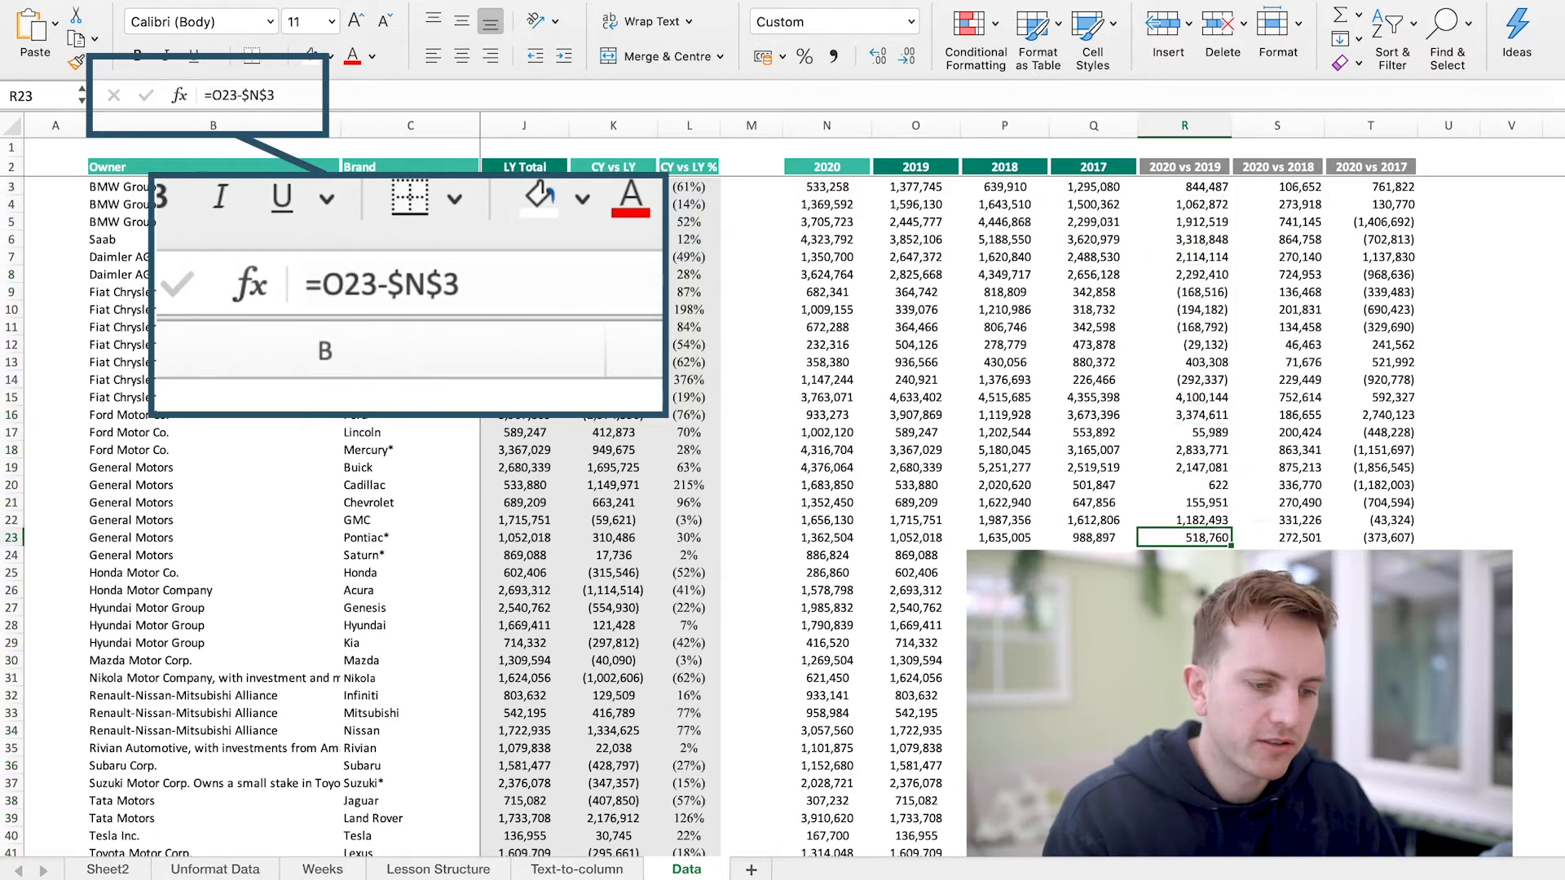
Step: Check which cells the fully locked 2020 vs 2019 formula in R34 refers to
left_click(1198, 643)
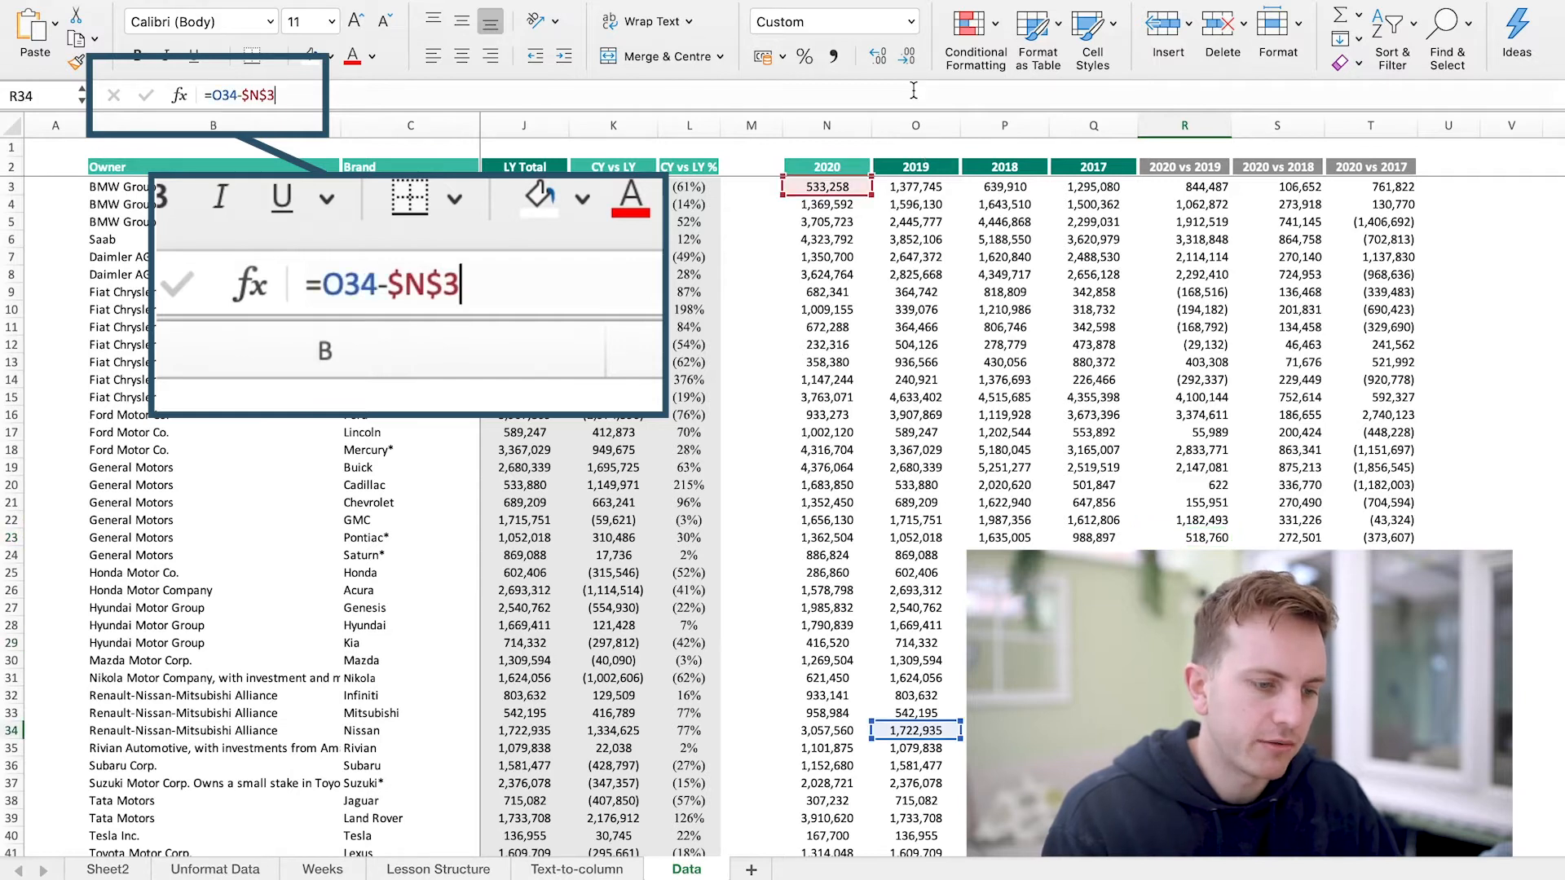
key("F2")
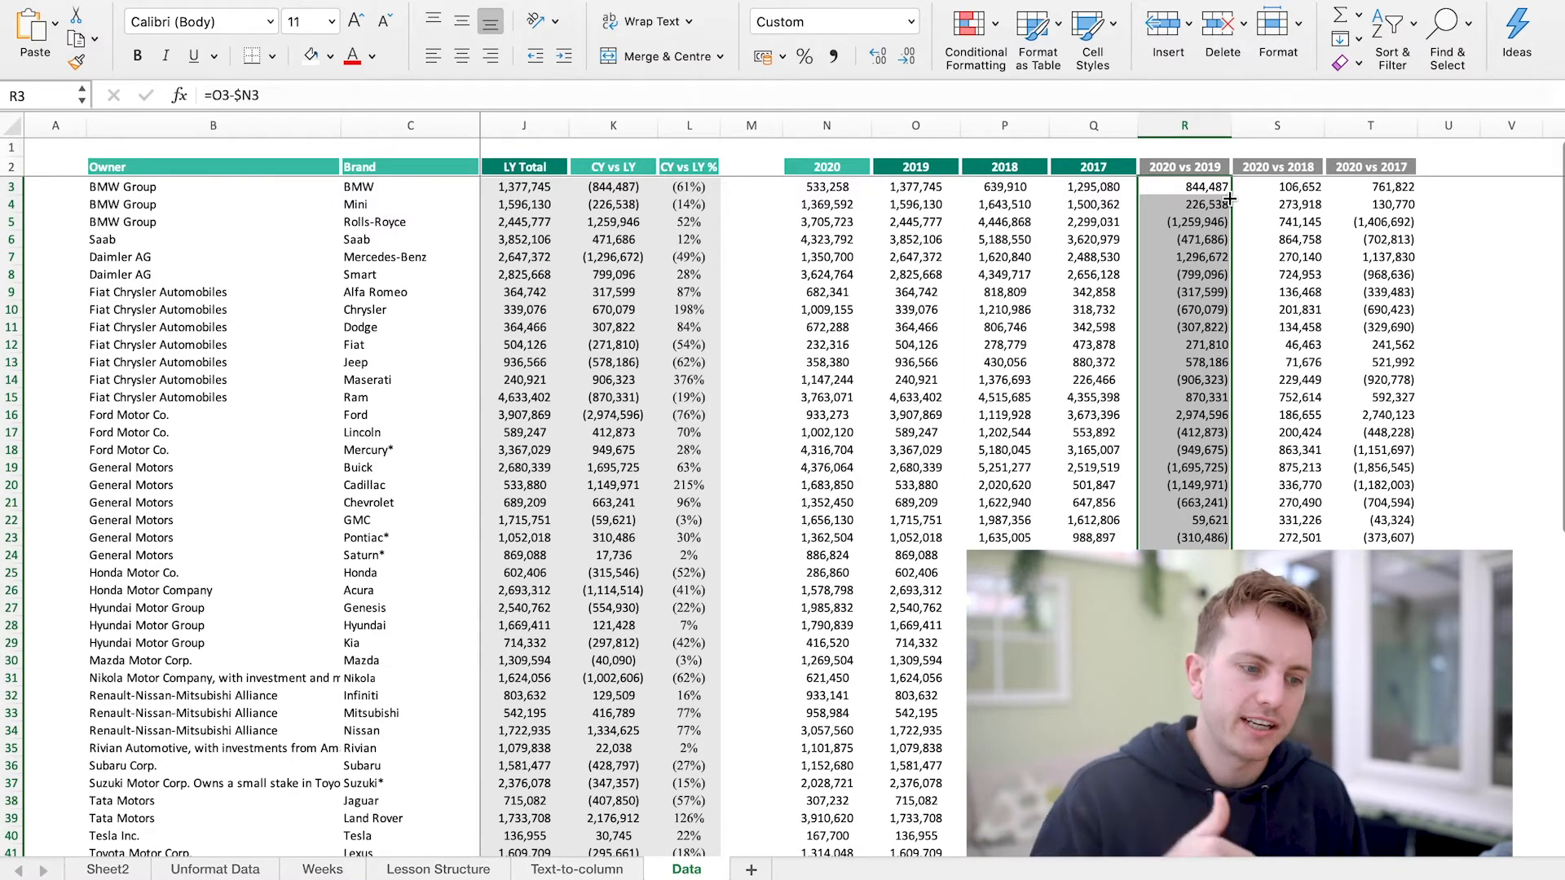
Step: Cycle both references in the R3 formula =O3-$N3 together through the absolute, mixed and relative lock types
left_click(1223, 189)
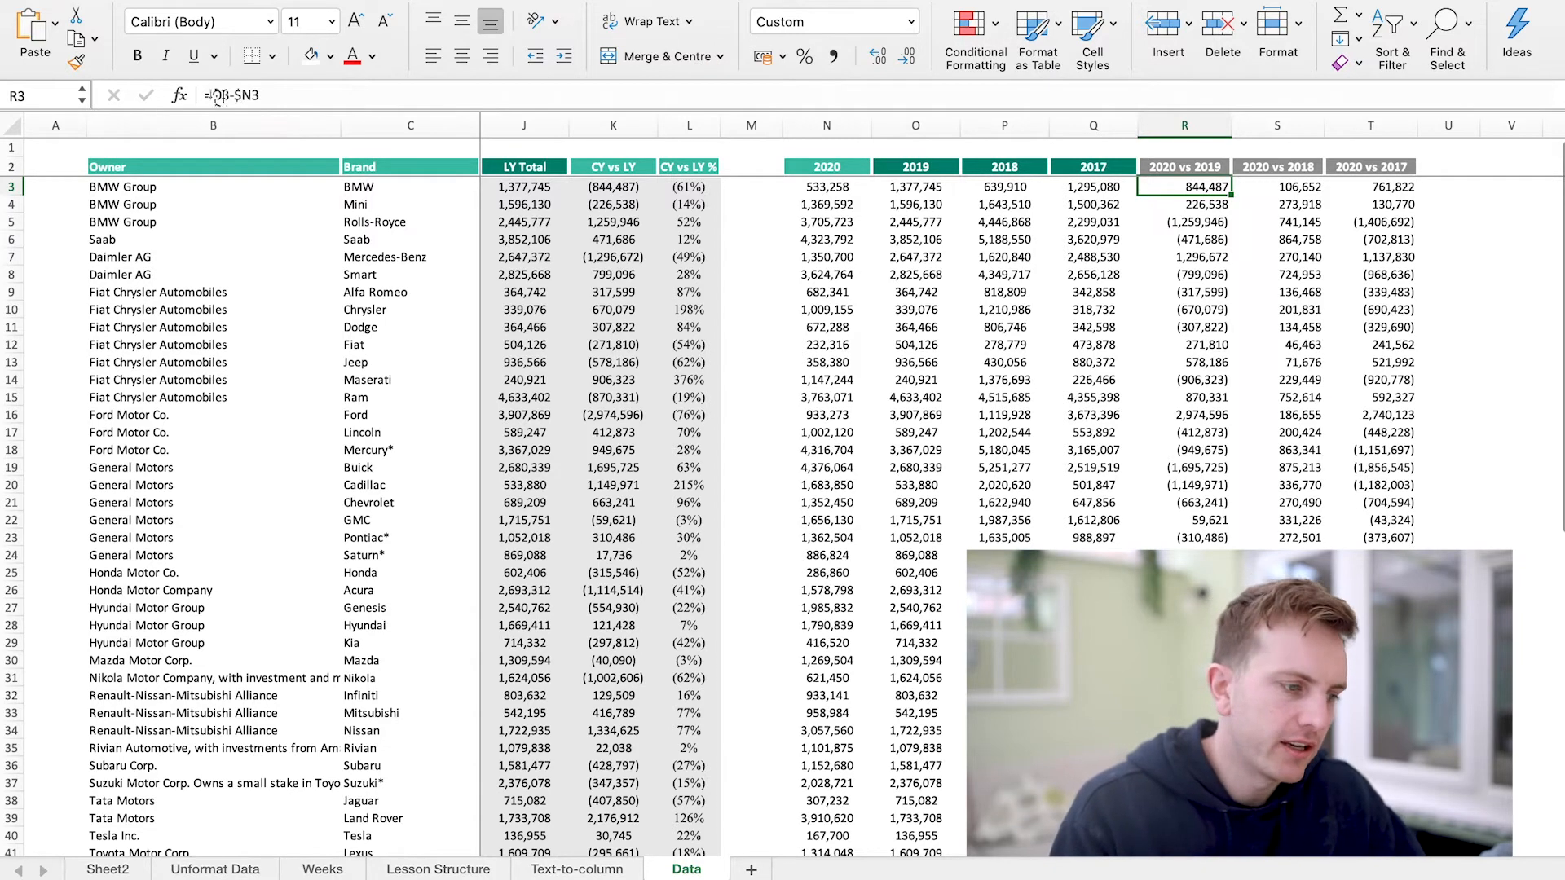
left_click_drag(210, 95, 444, 95)
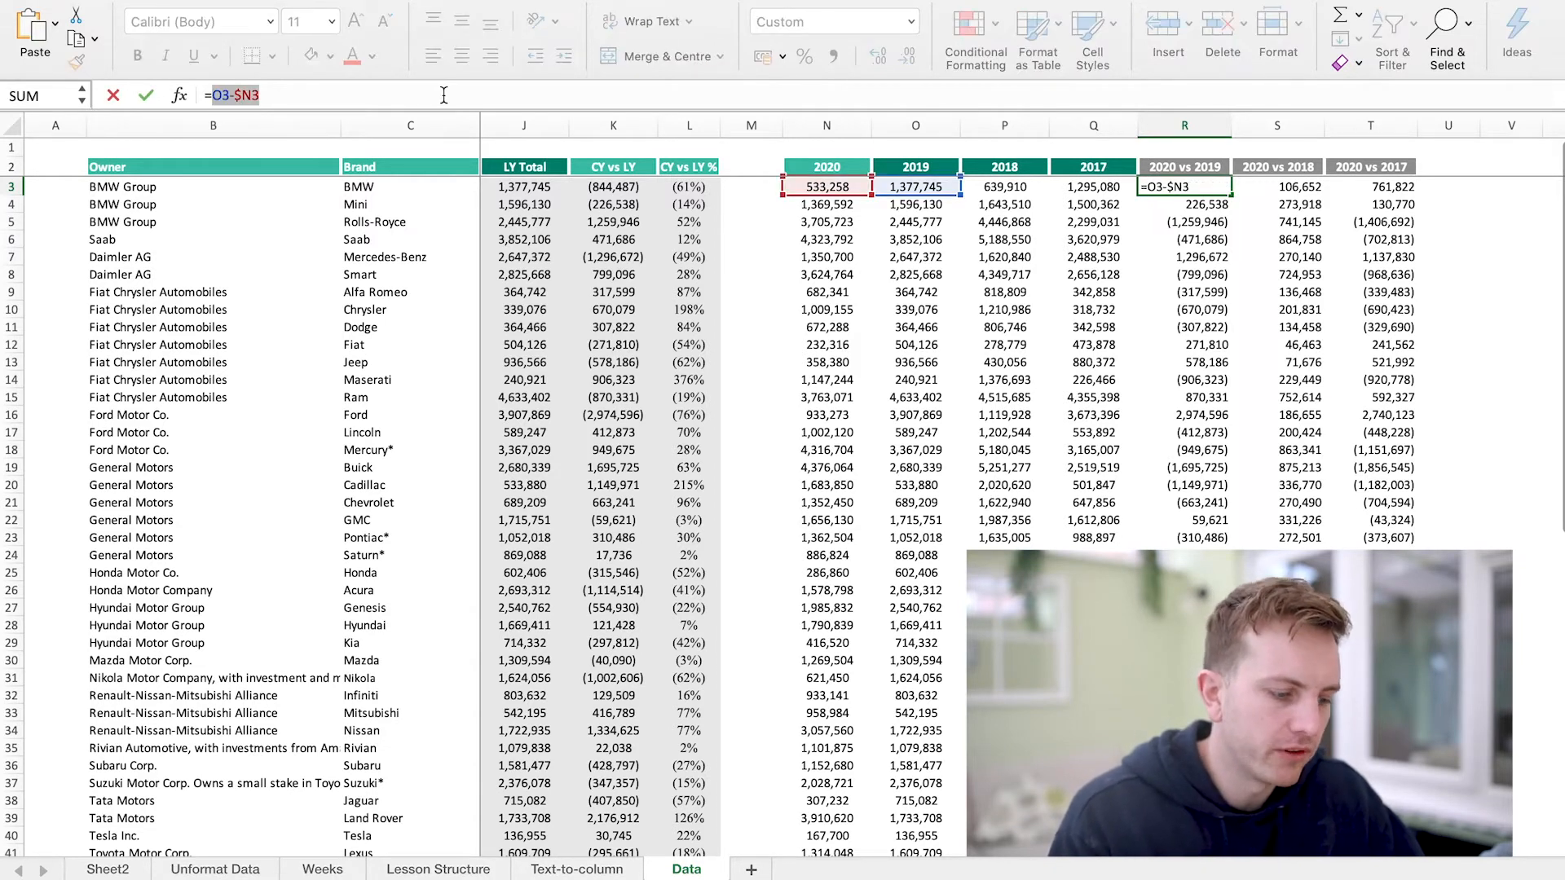
left_click(320, 98)
left_click_drag(283, 100, 209, 91)
key("F4")
key("F4")
key("F4")
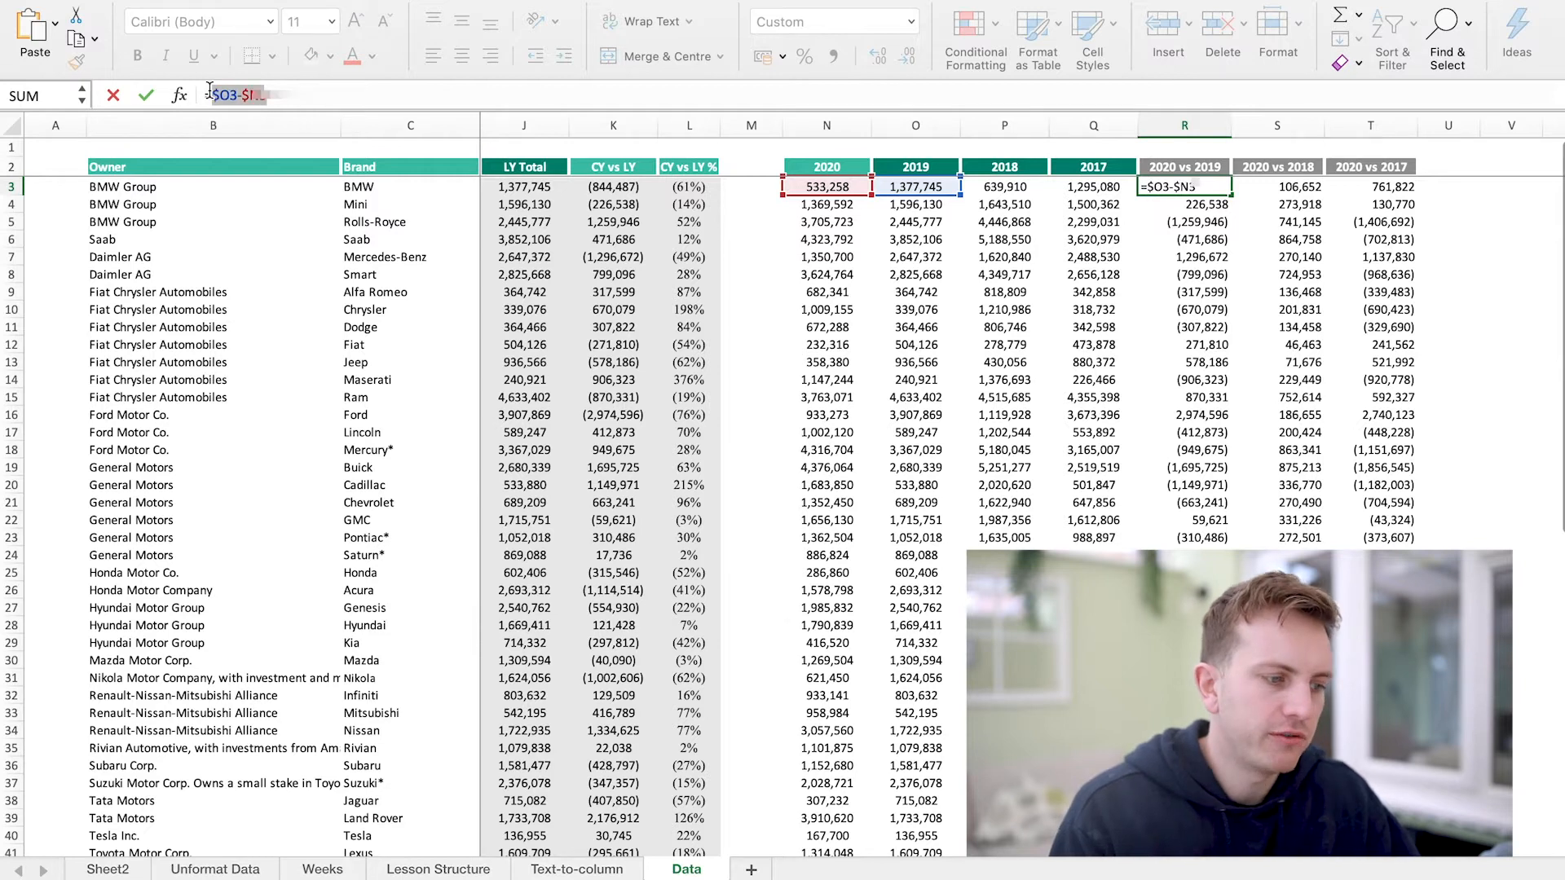
key("F4")
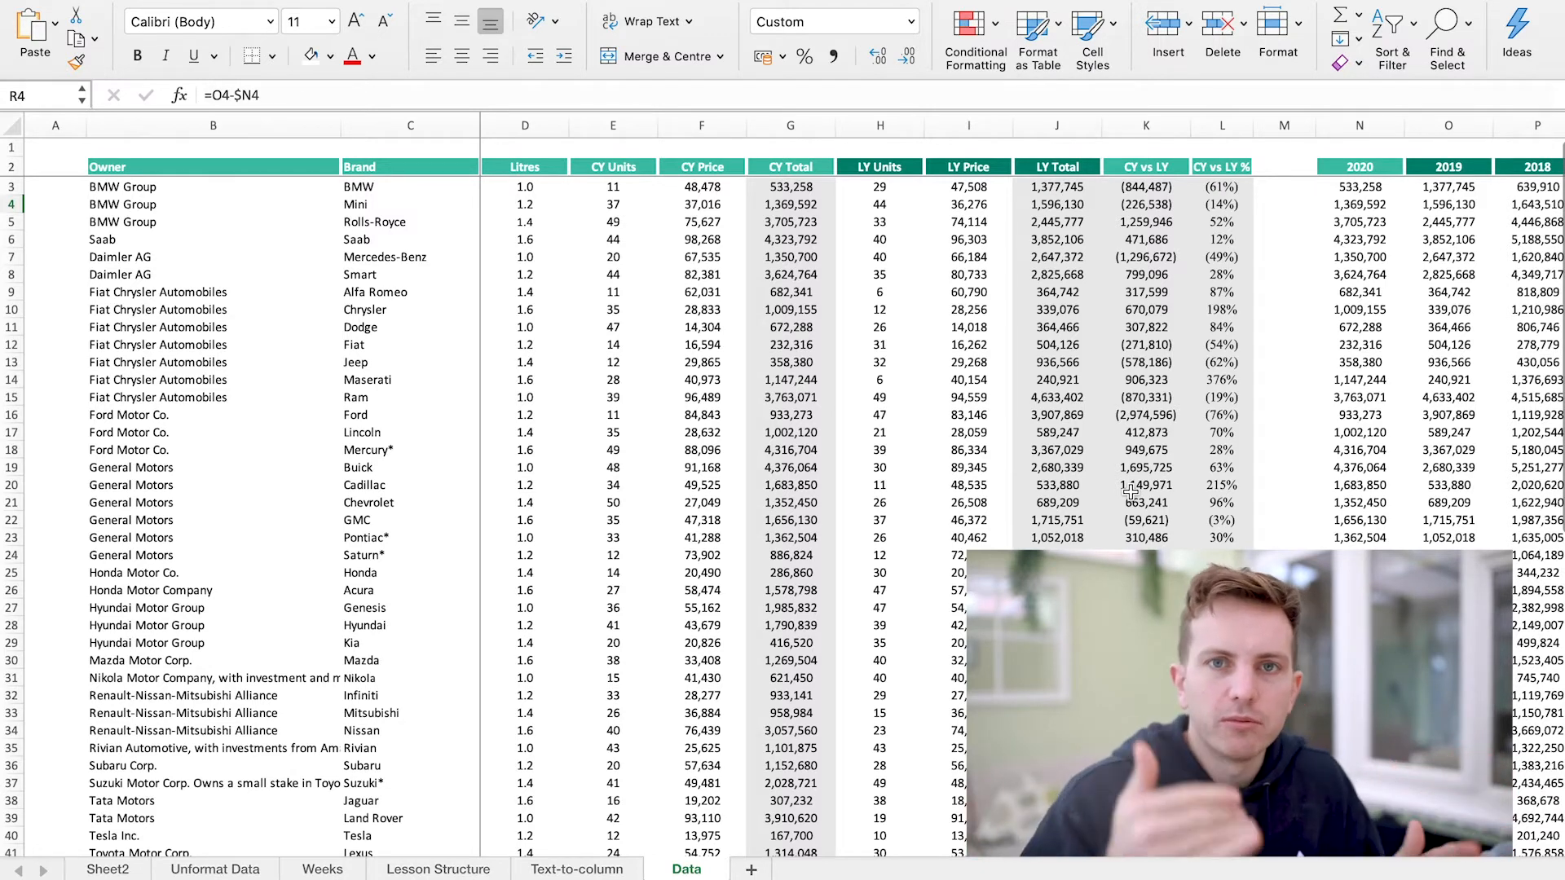
Step: Add filters to the header row 2 and filter the Owner column to General Motors
left_click(879, 166)
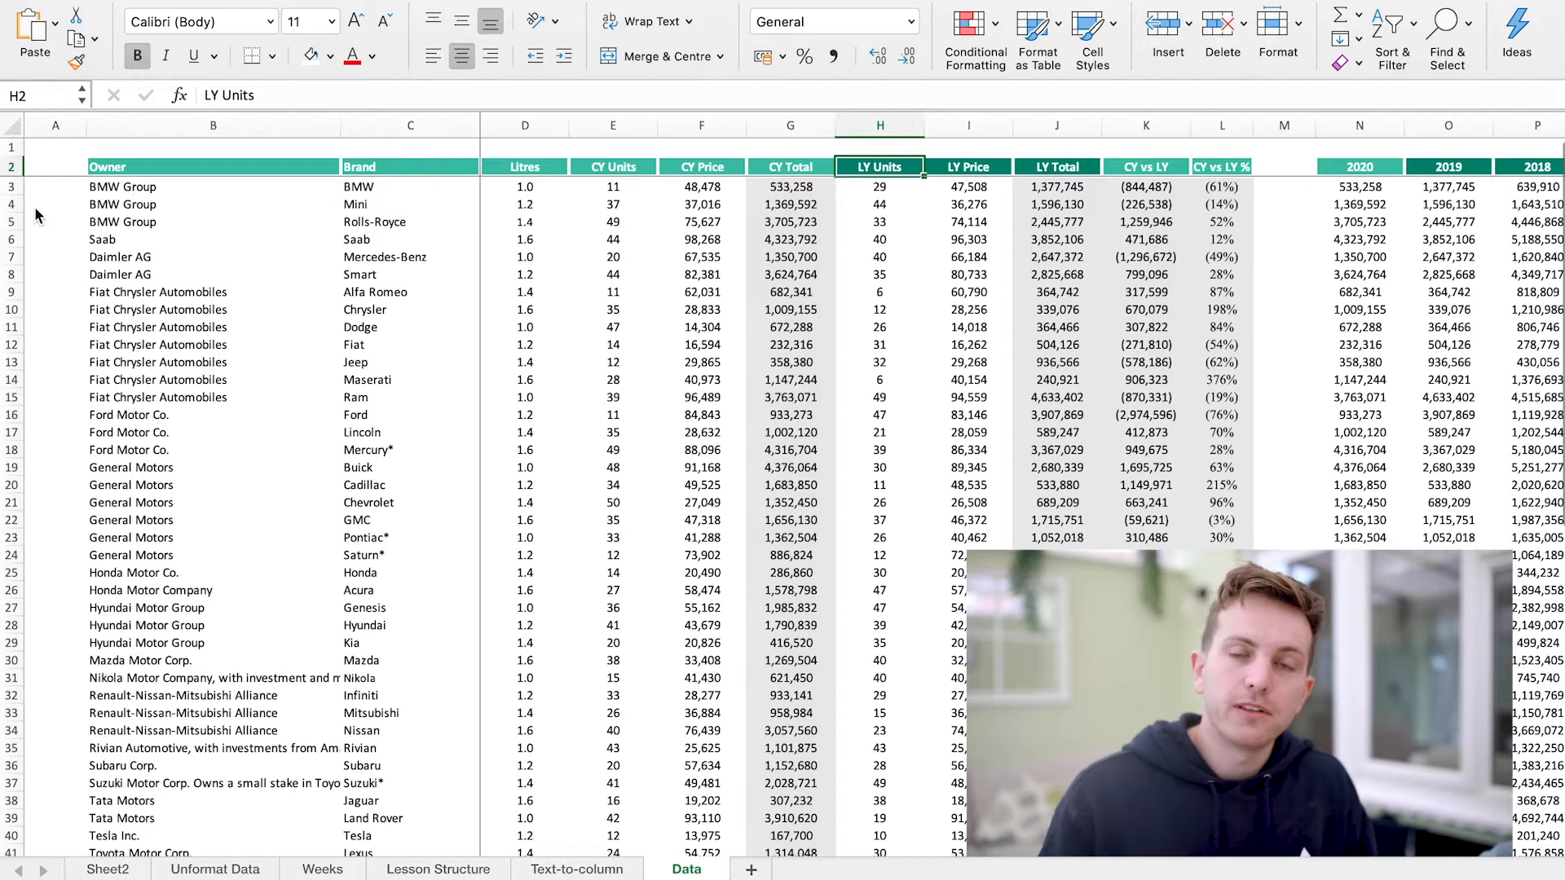
key("shift+space")
key("ctrl+shift+Down")
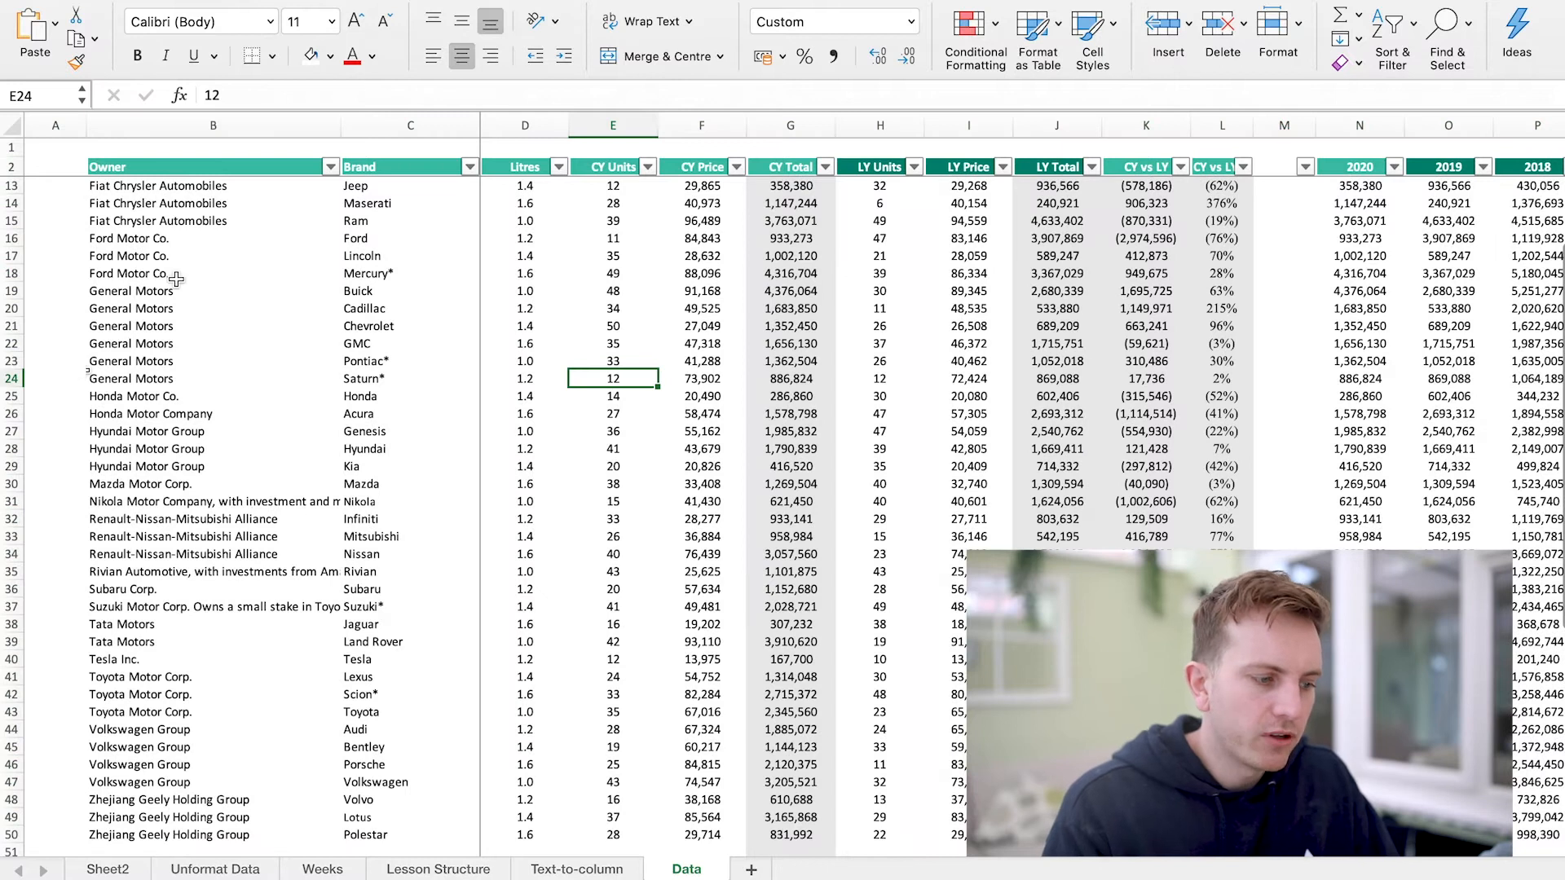
left_click(330, 166)
left_click(392, 412)
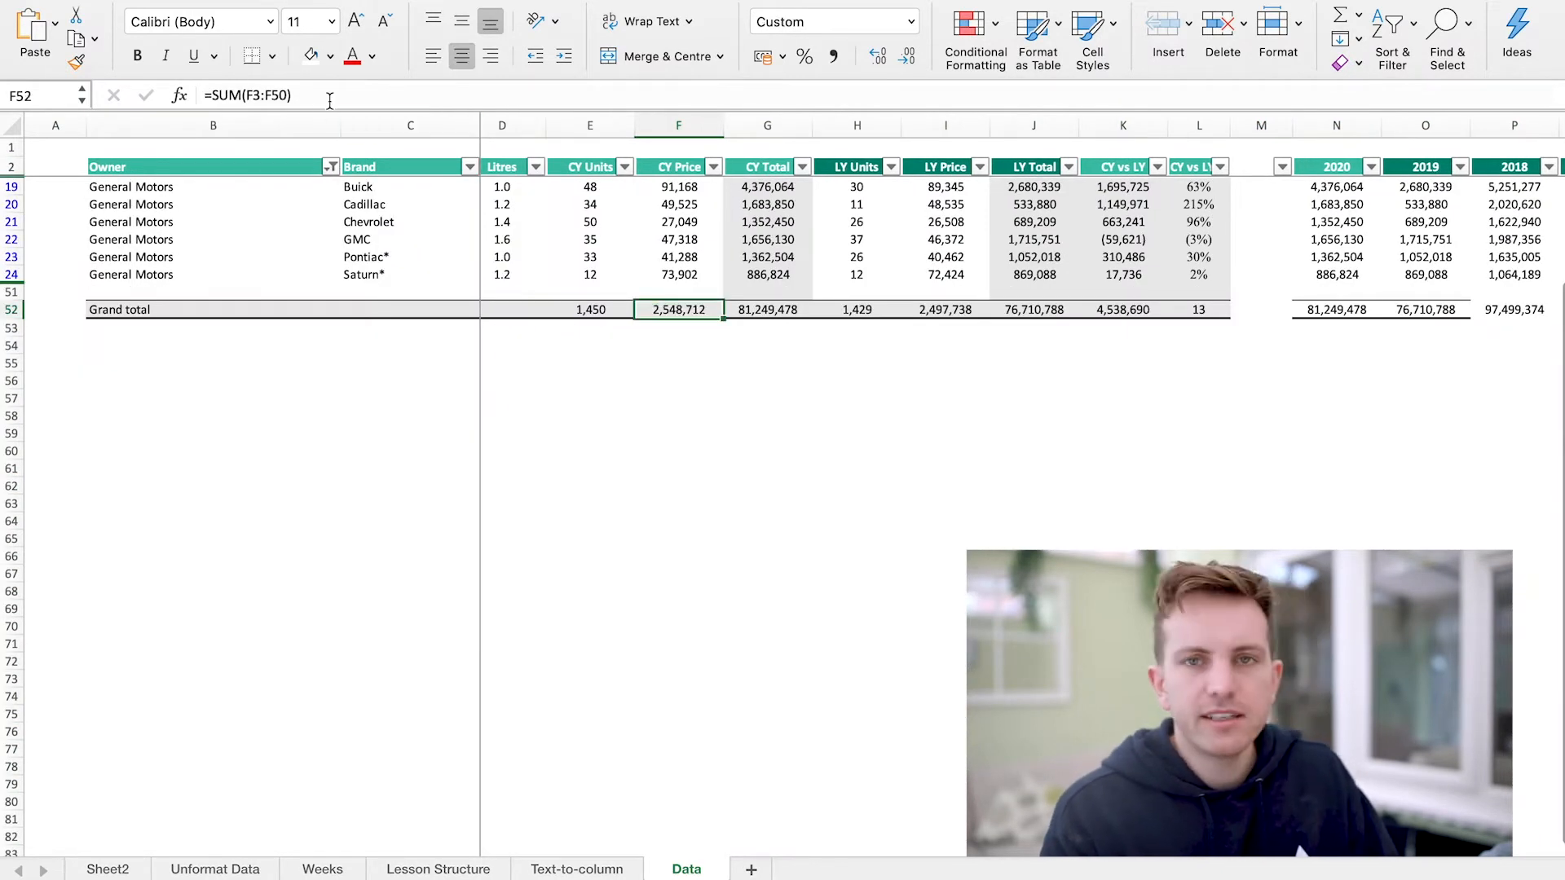
Step: Examine the range summed by the CY Price grand total in F52 and select the visible General Motors prices for comparison
left_click(332, 96)
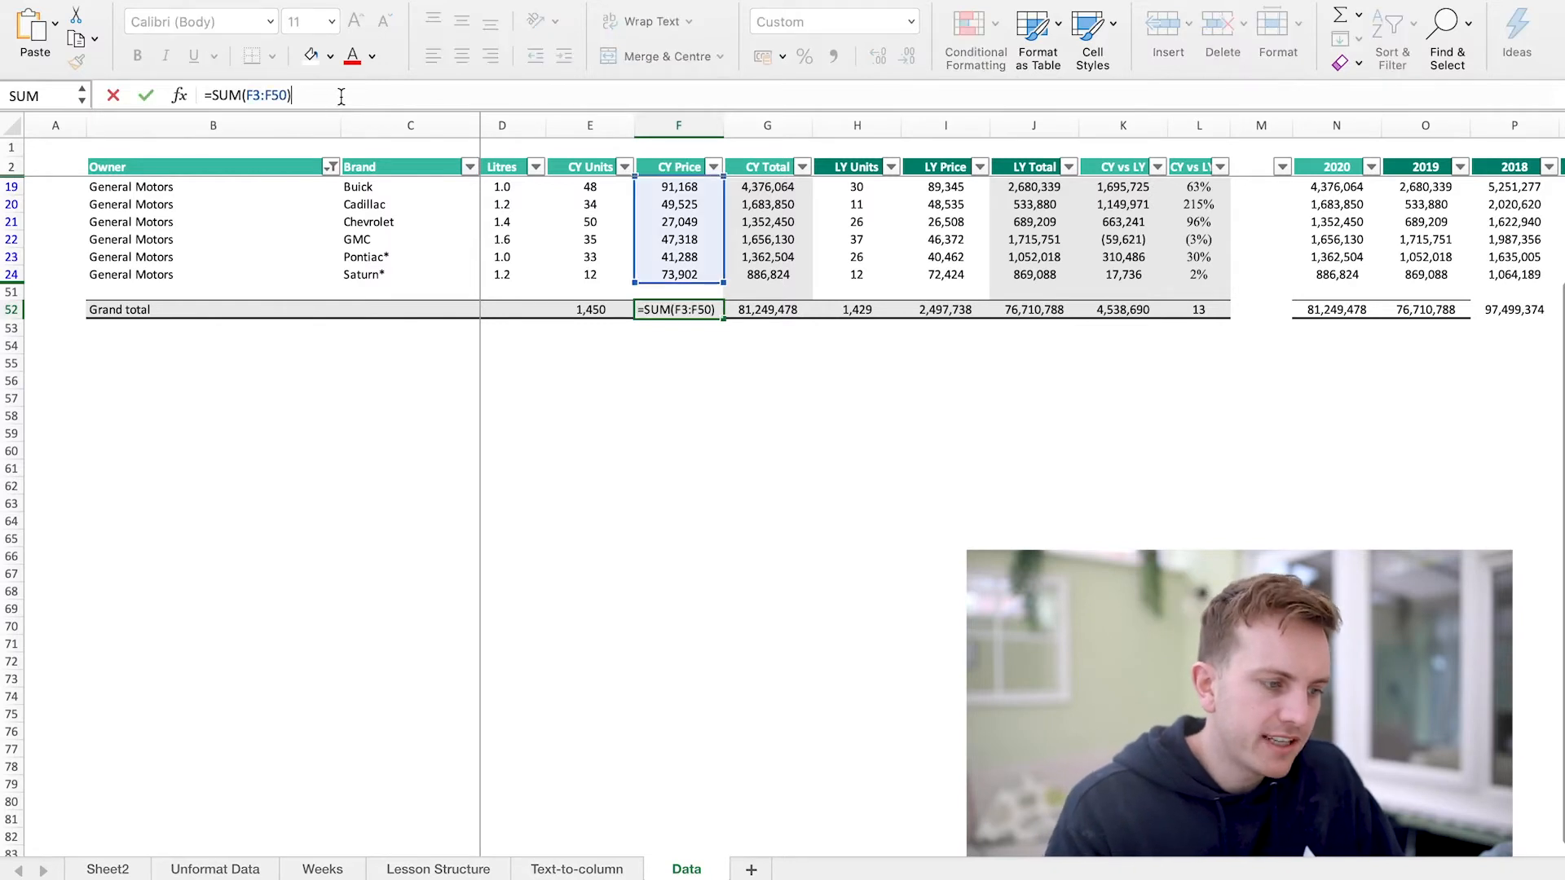
key("Return")
left_click_drag(678, 187, 679, 271)
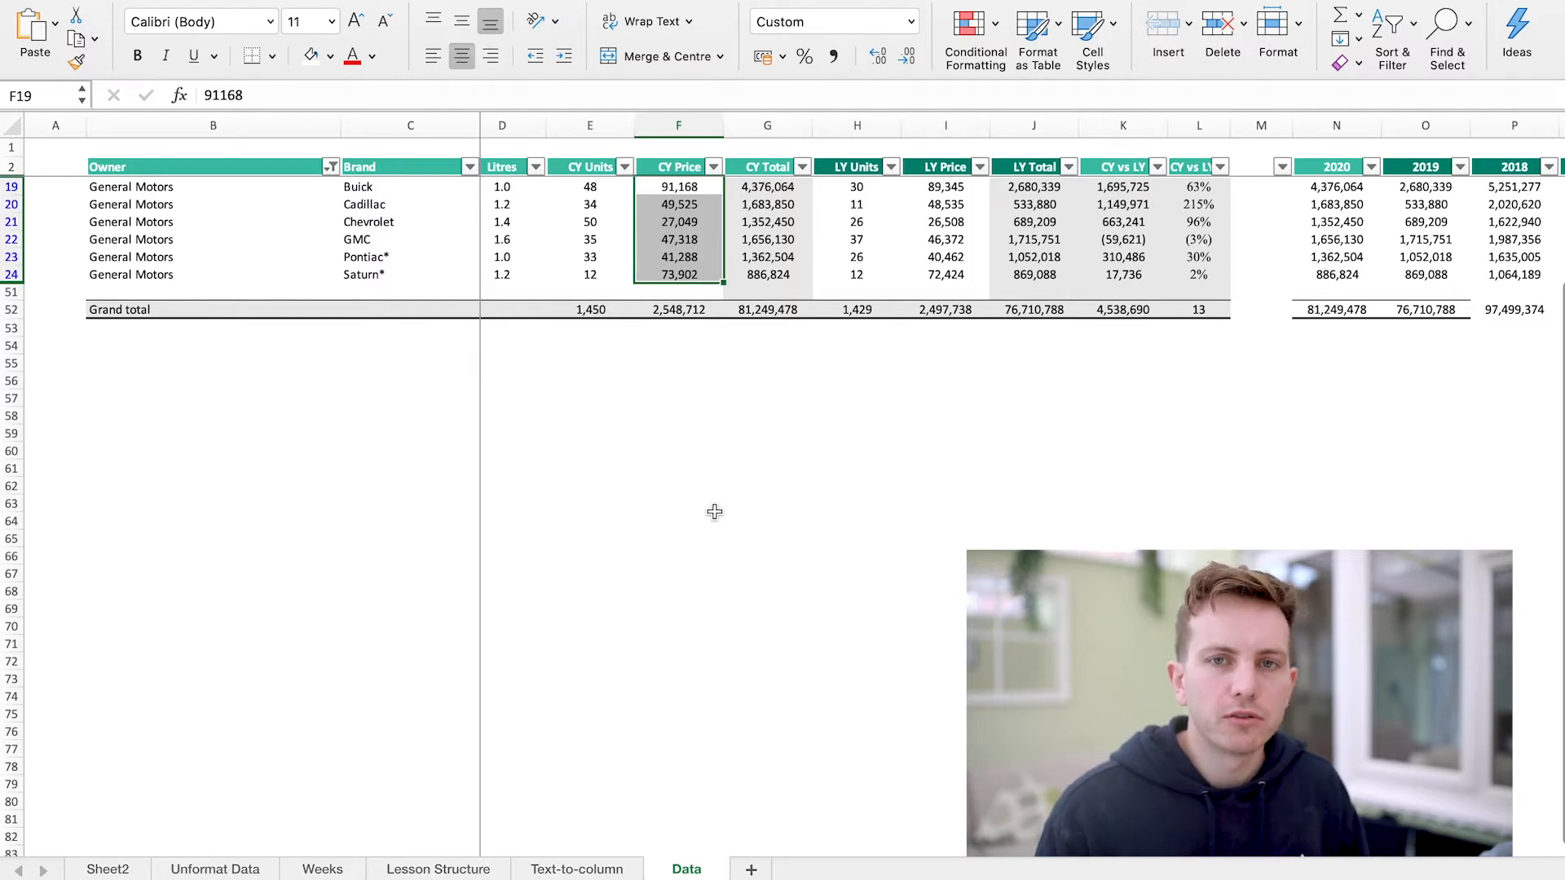
Step: Show all owners again in the Owner filter and label cell B51 above the grand total as Subtotal
left_click(330, 166)
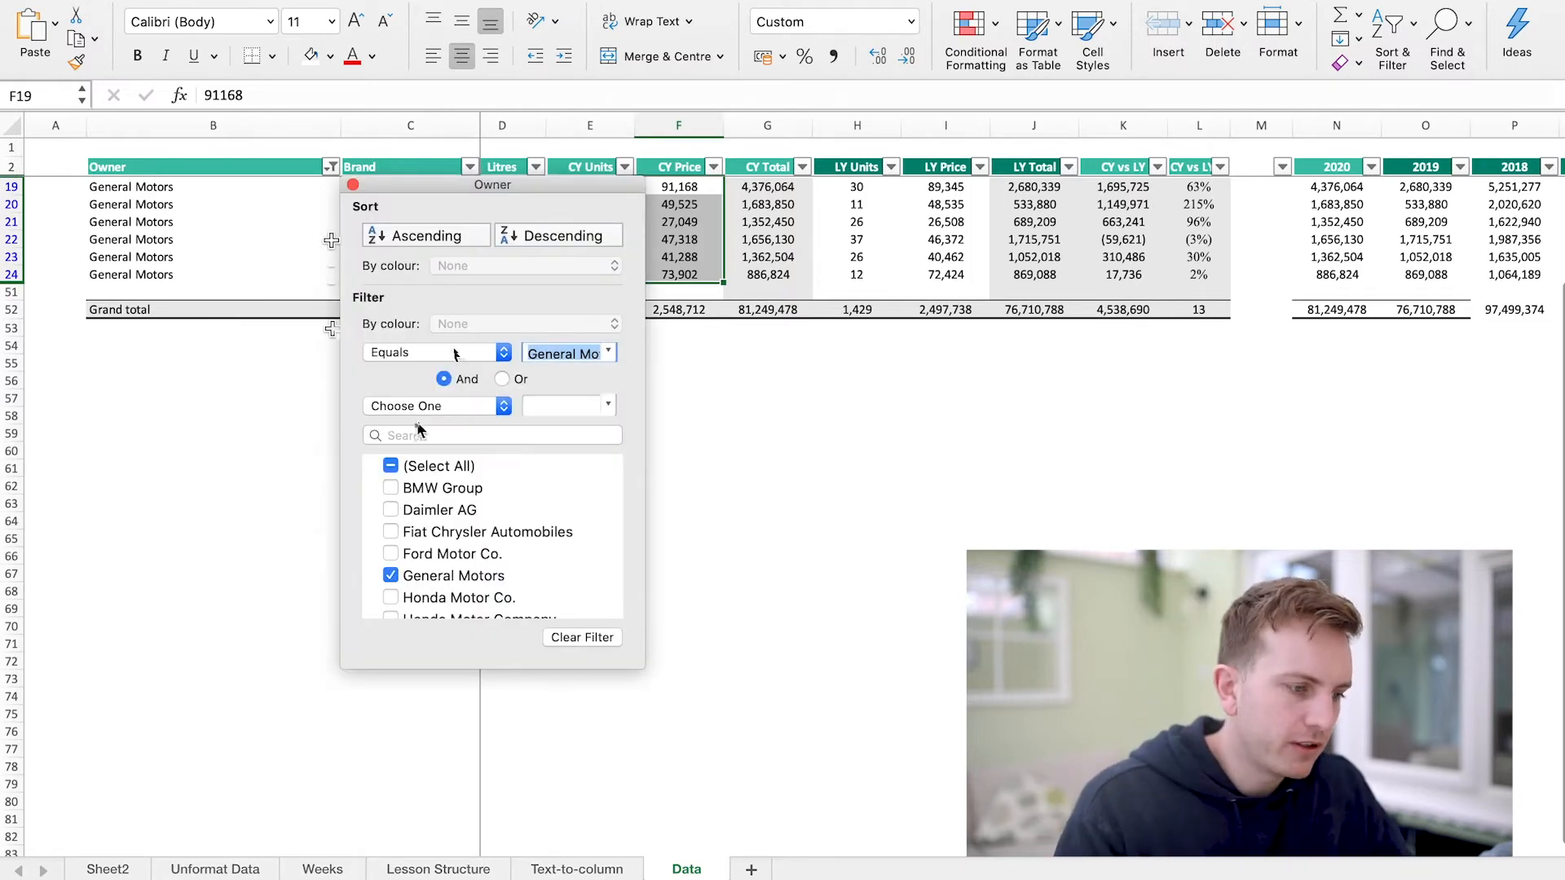
left_click(392, 471)
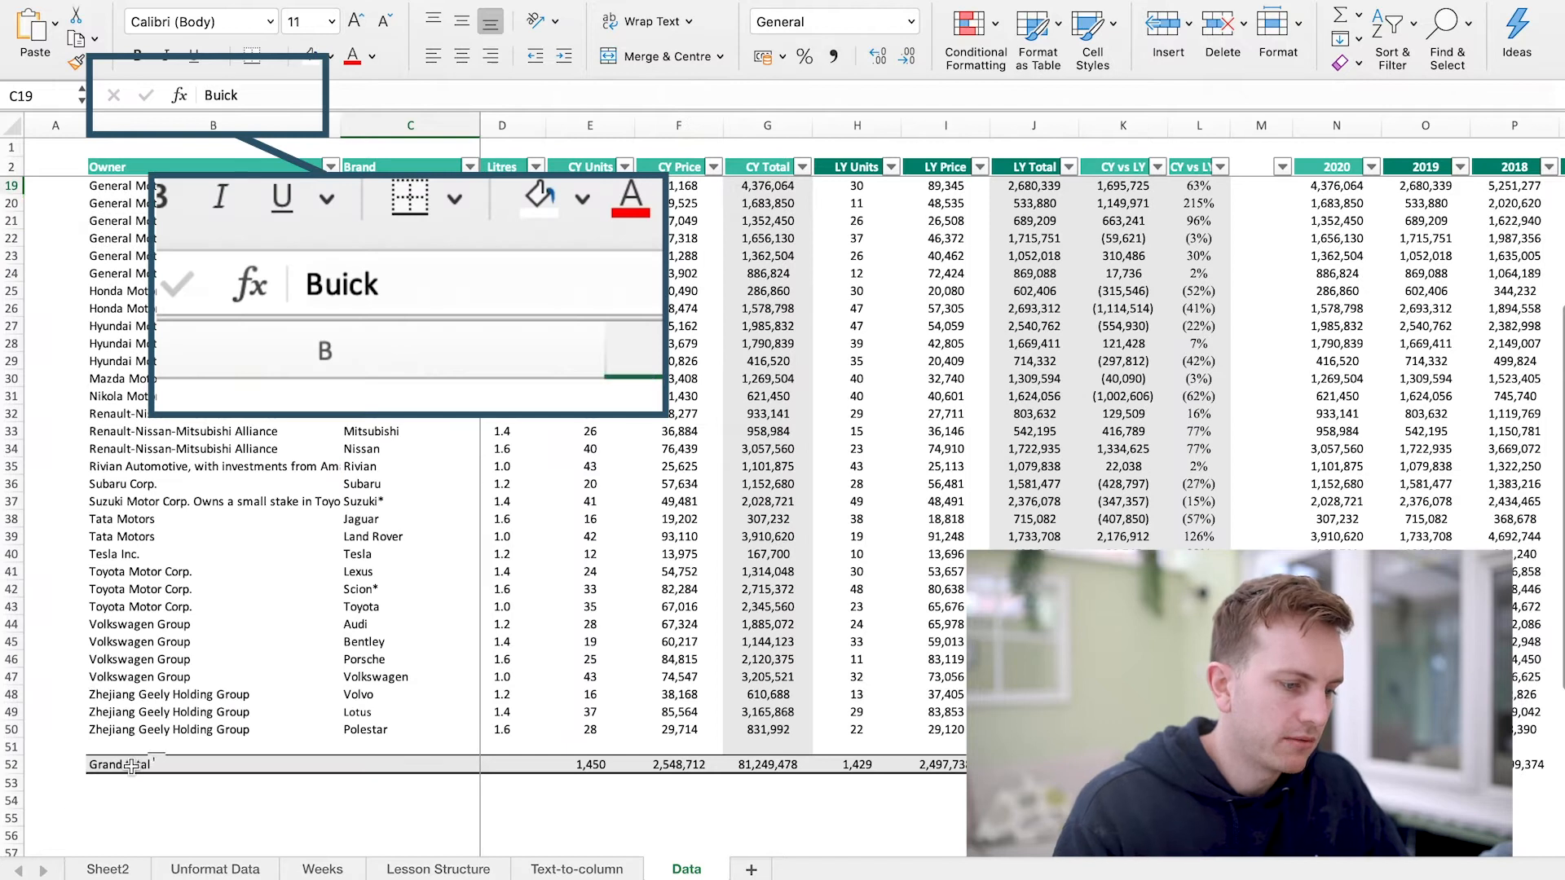
left_click(145, 749)
type("Subt")
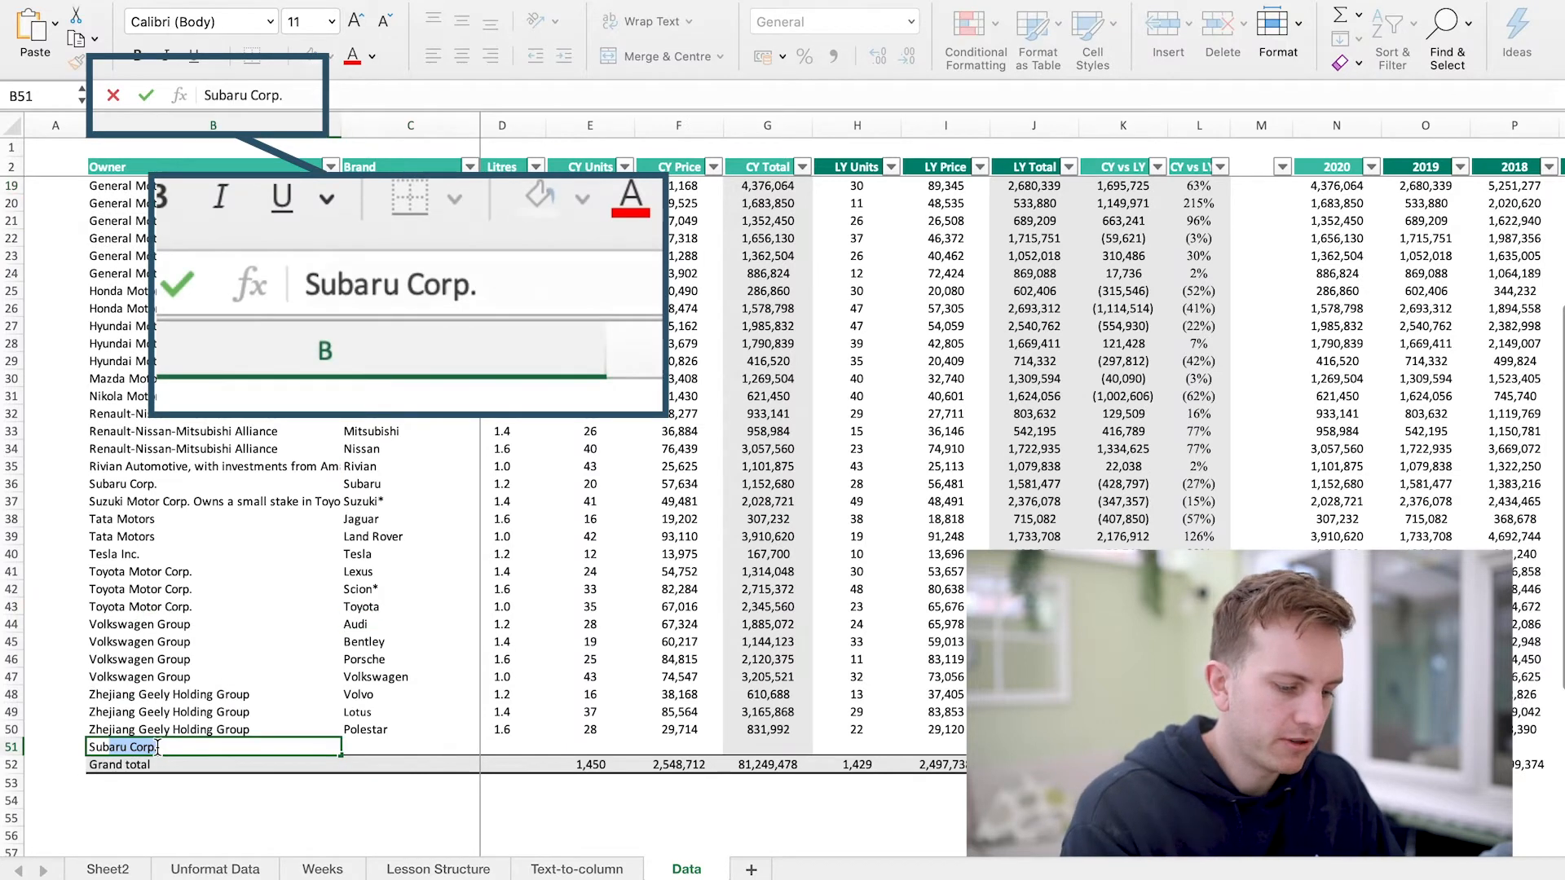
type("otal")
key("Return")
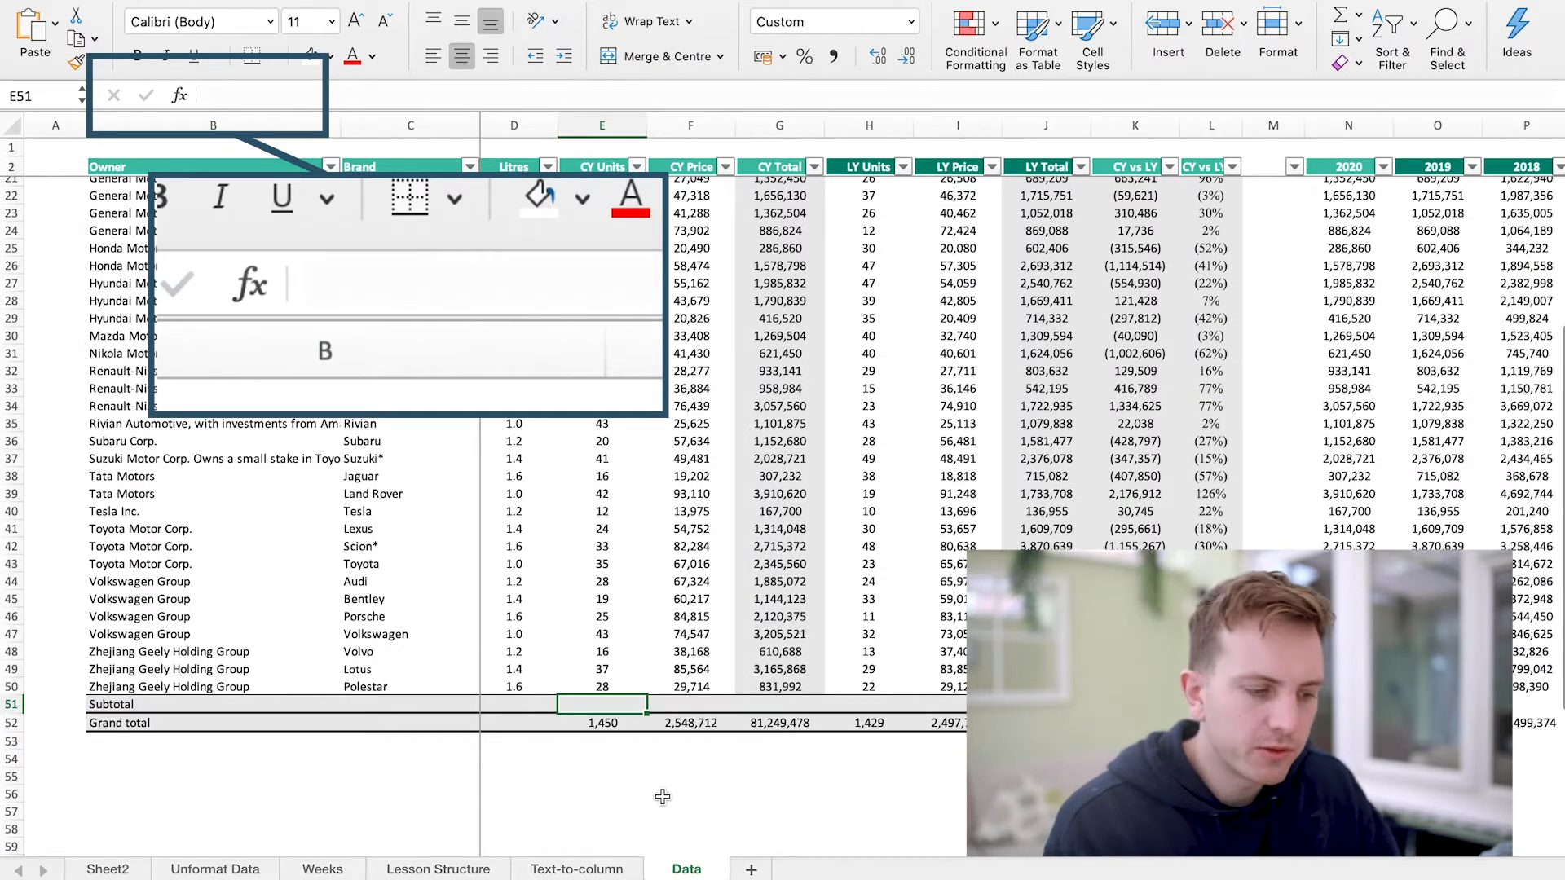
Step: Enter =SUBTOTAL(9,E3:E50) in E51 to subtotal the CY Units column
type("=subtotal")
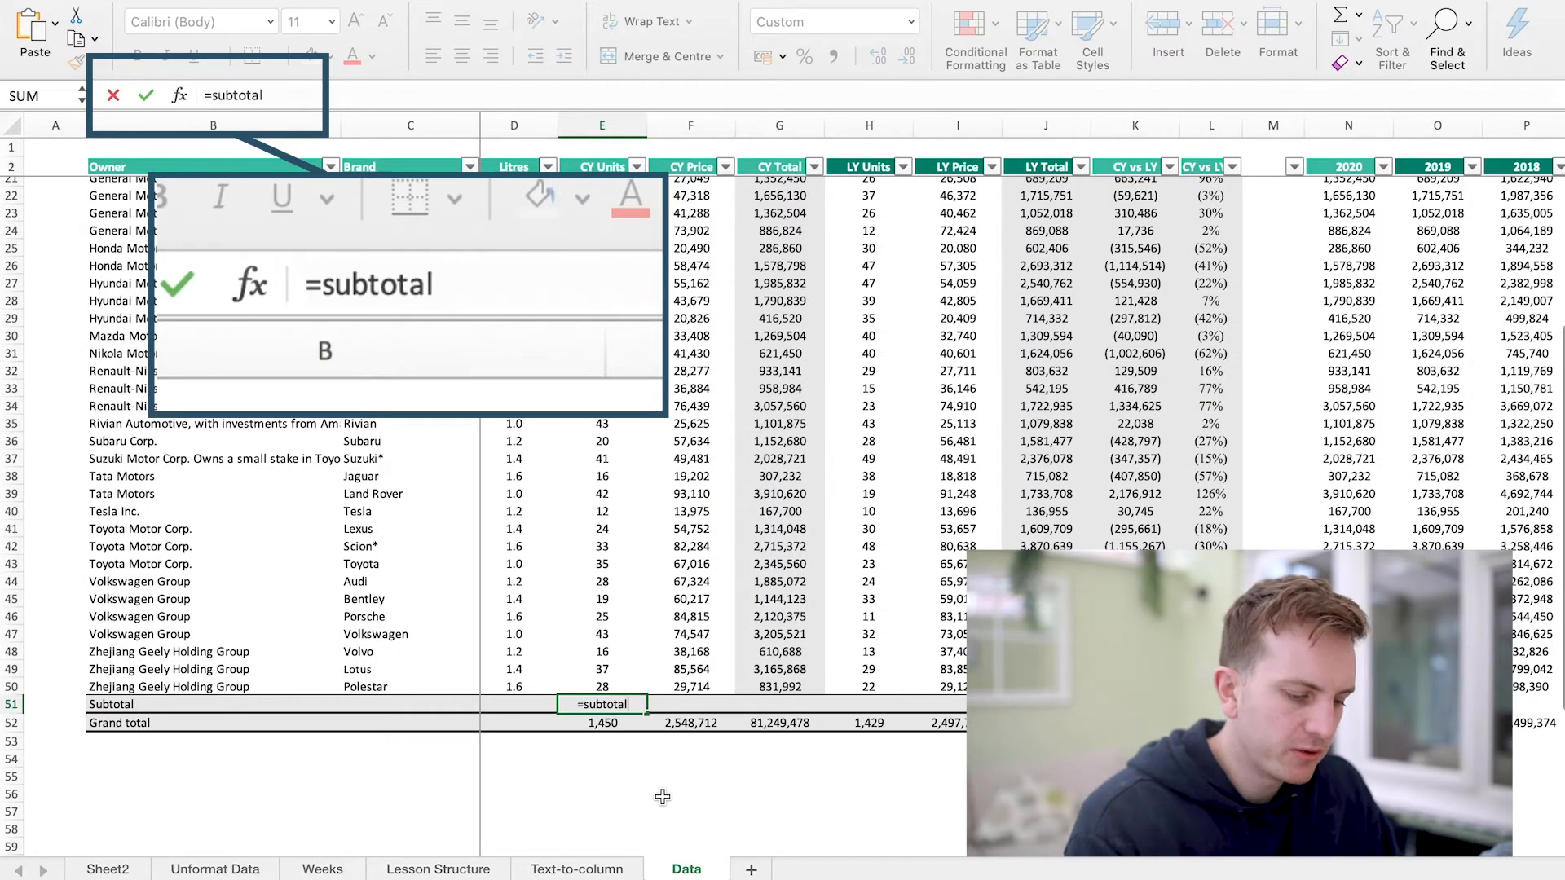
type("(9")
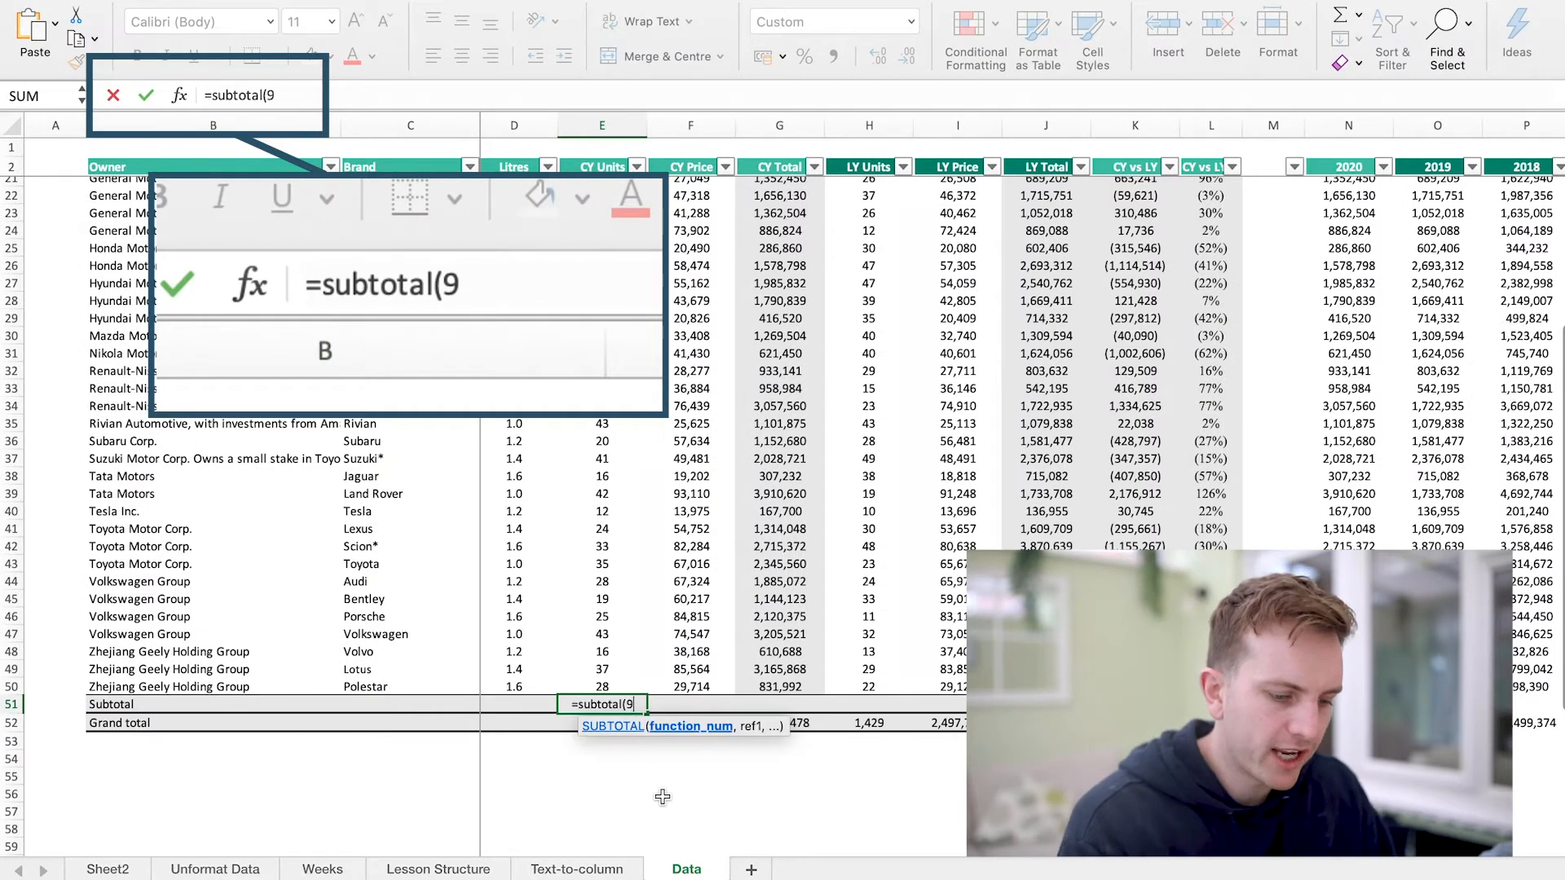
type(",")
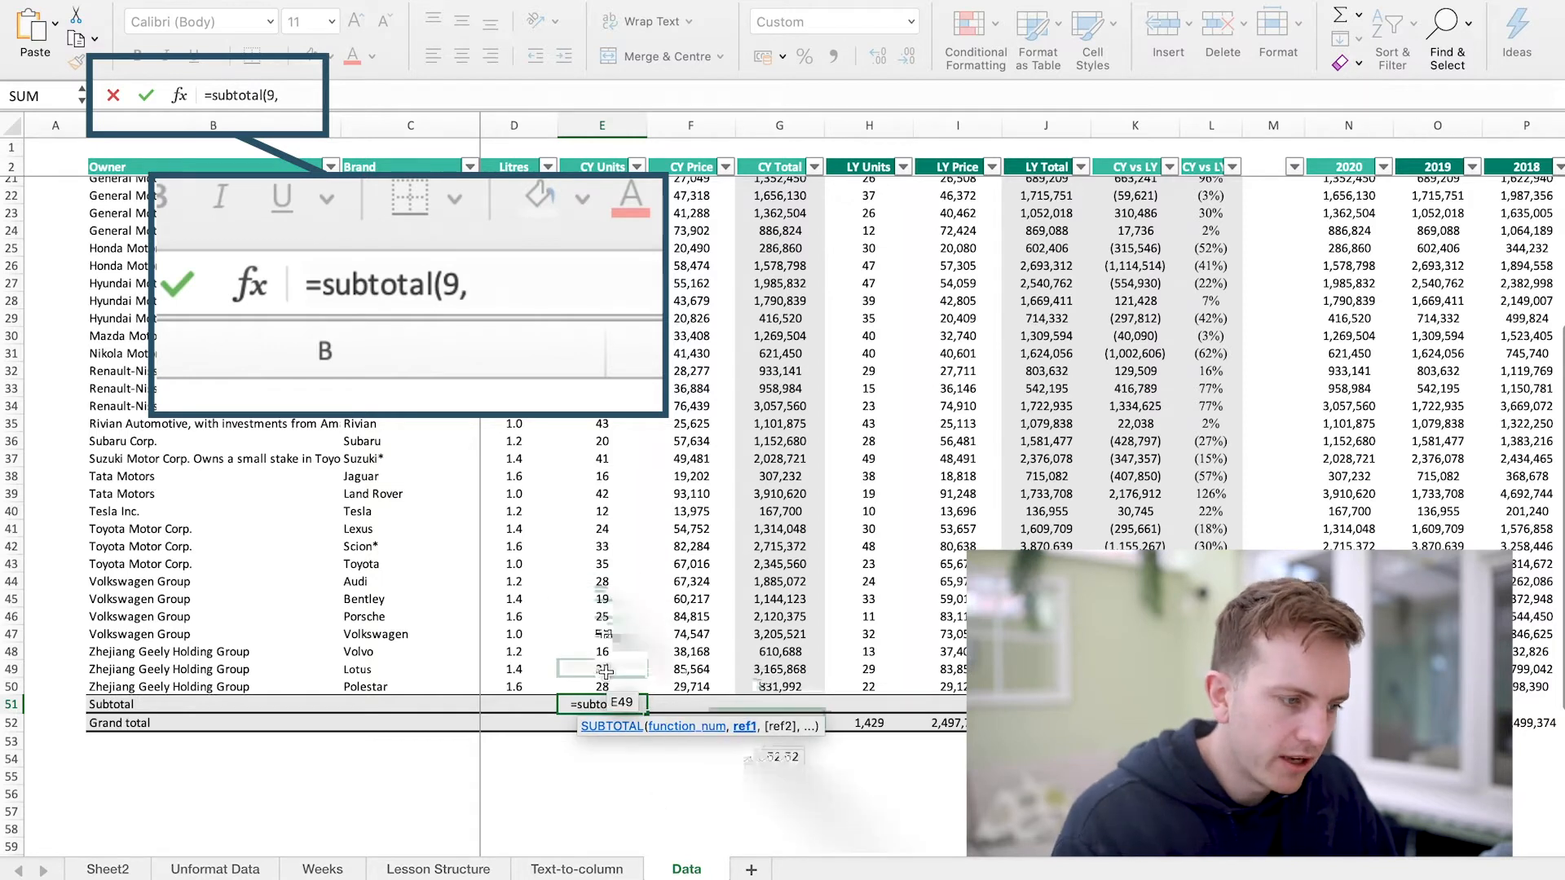
left_click_drag(604, 686, 602, 353)
left_click_drag(597, 145, 602, 185)
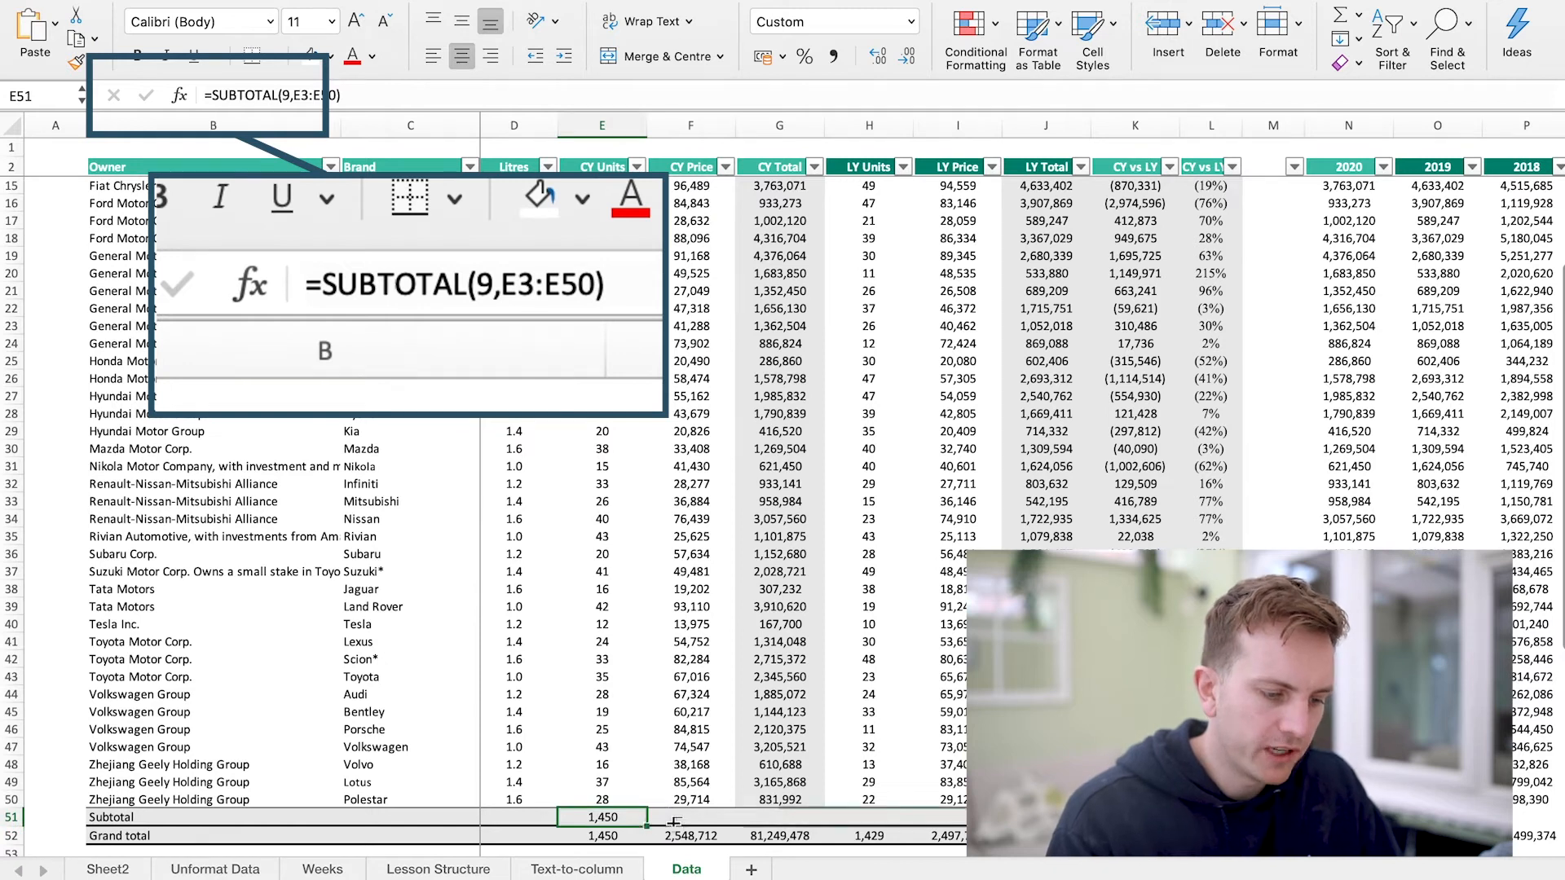
Step: Fill the subtotal formula from E51 across to L51 and insert a blank row above the Subtotal row
left_click_drag(673, 824, 1211, 819)
left_click(690, 817)
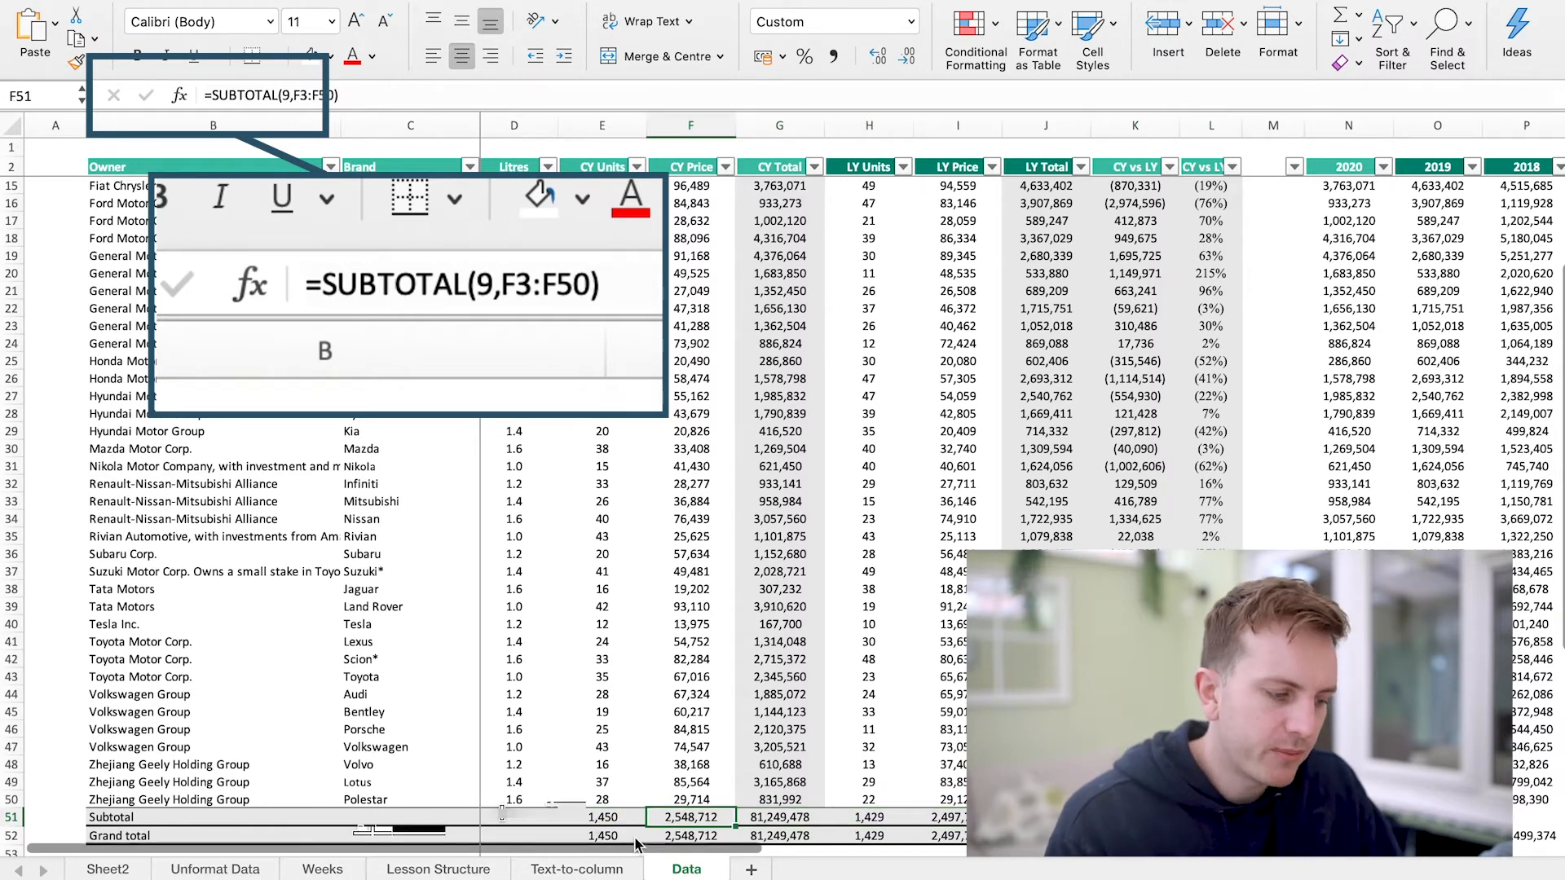
key("Down")
left_click(607, 782)
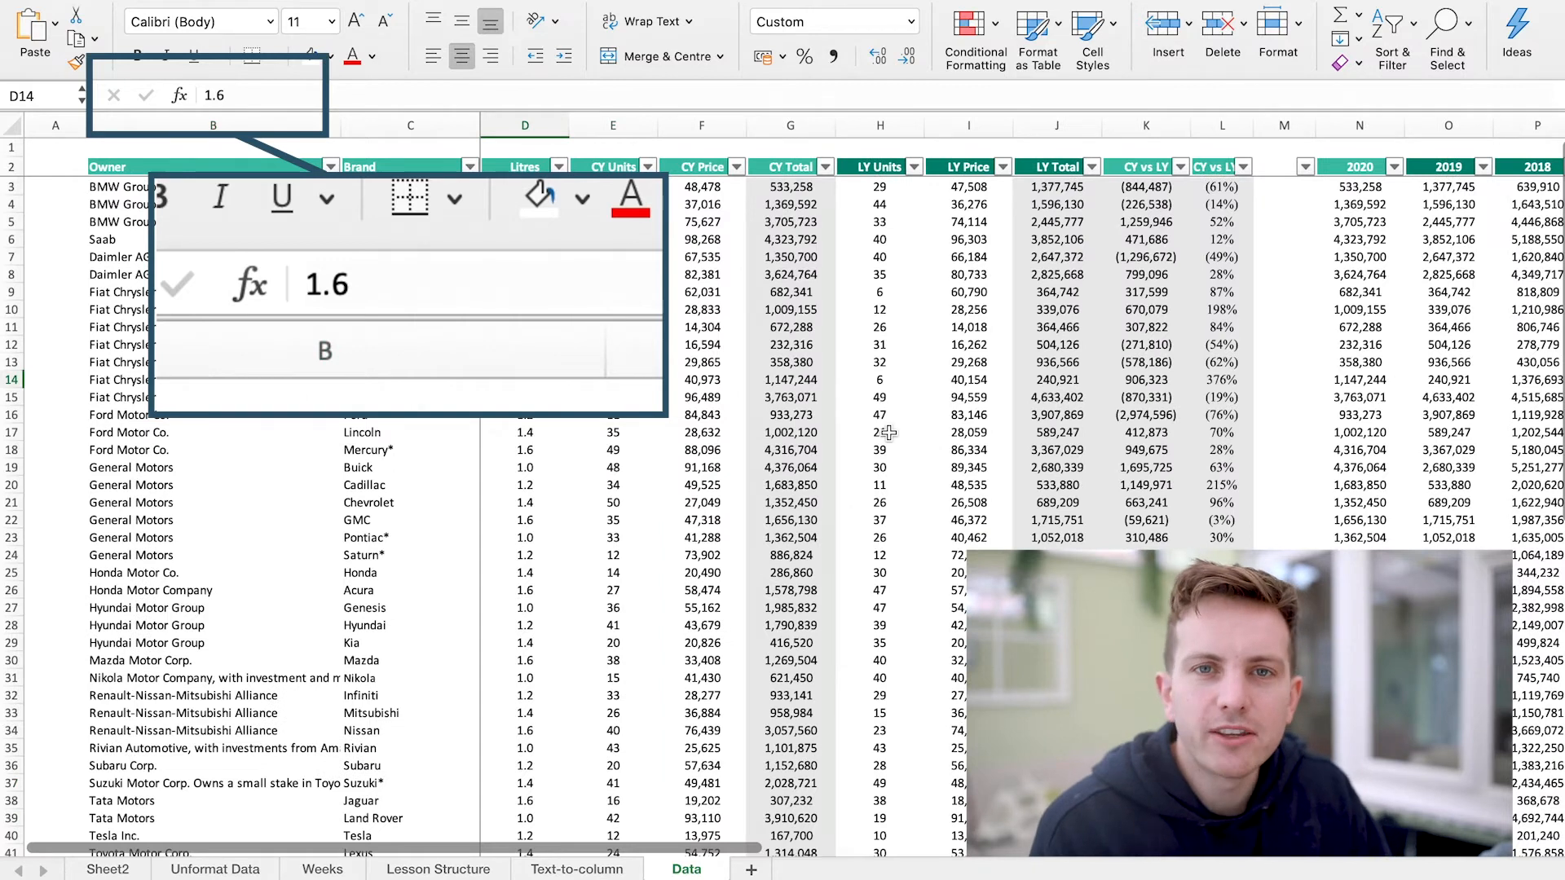
Step: Filter the Owner column to General Motors and check the CY Price subtotal in F52 against the grand total
left_click(330, 167)
left_click(414, 414)
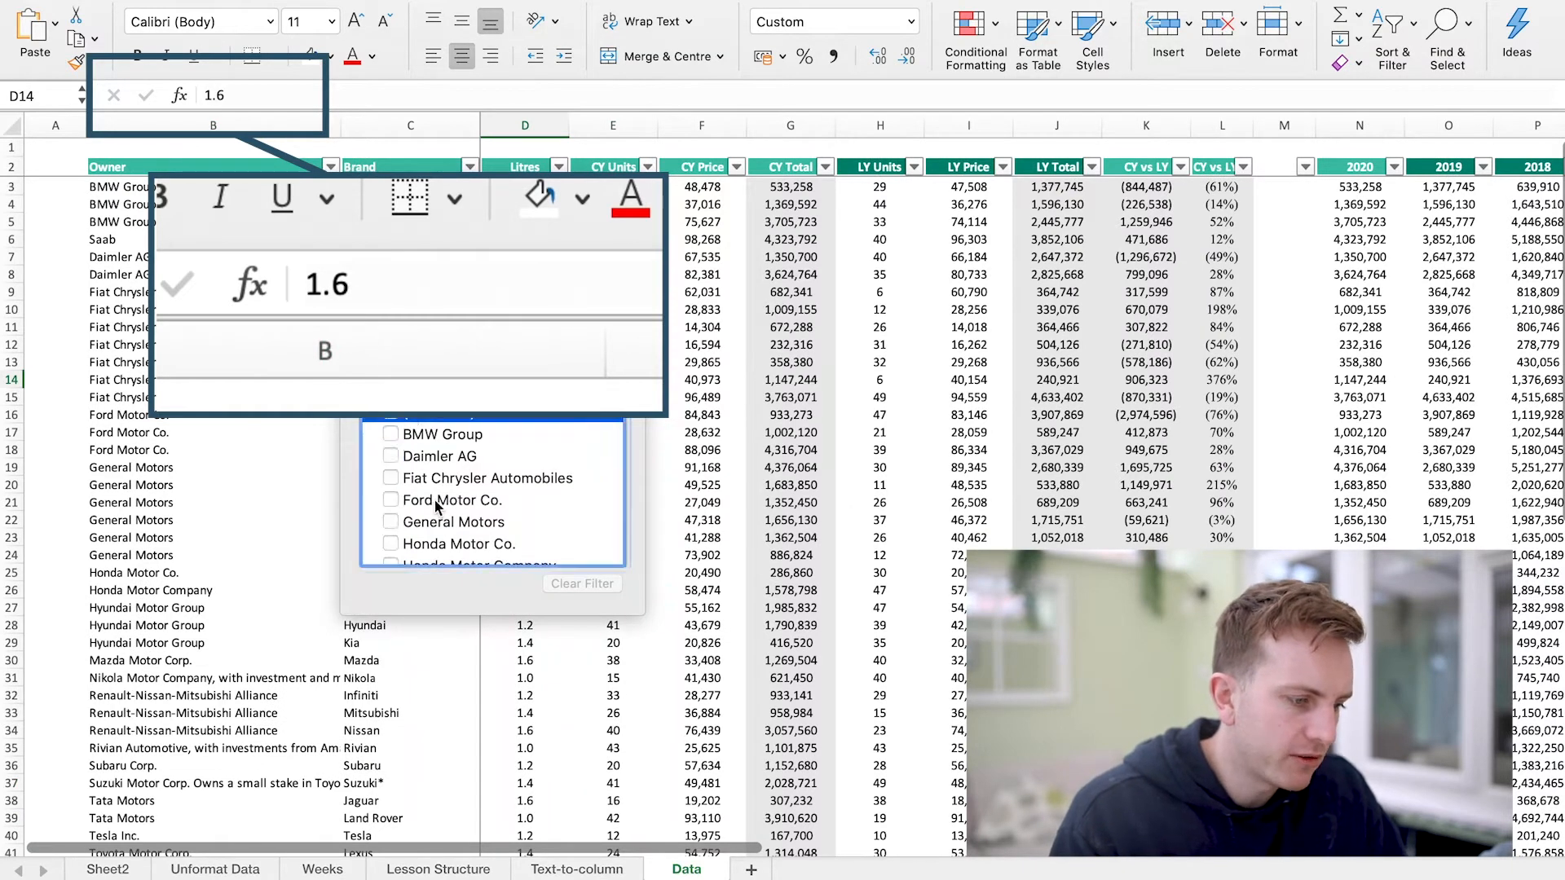
left_click(394, 526)
left_click(842, 384)
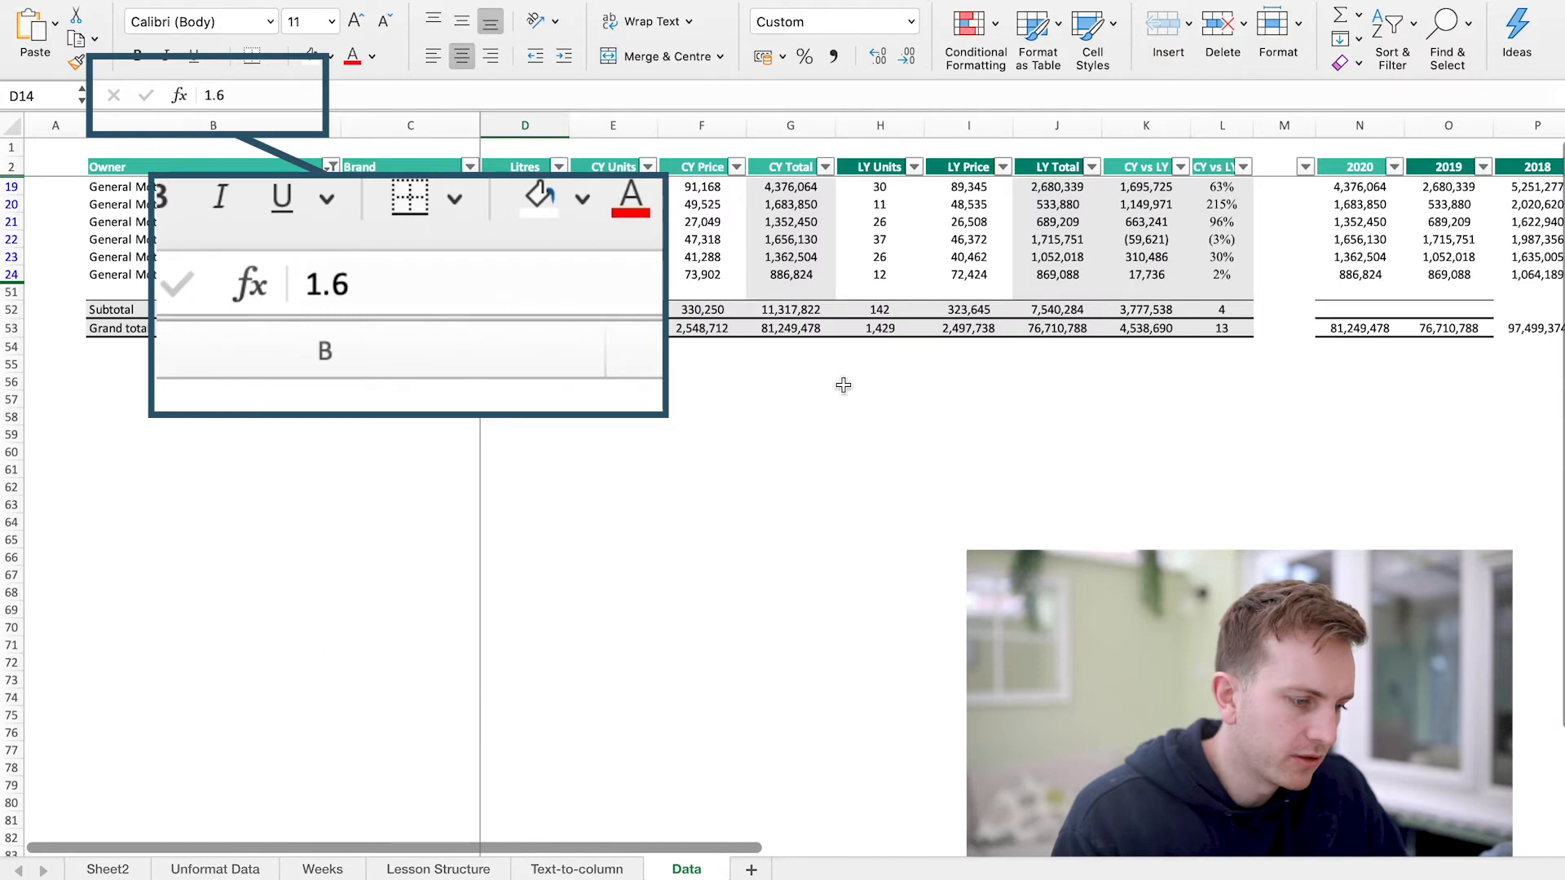
left_click(702, 310)
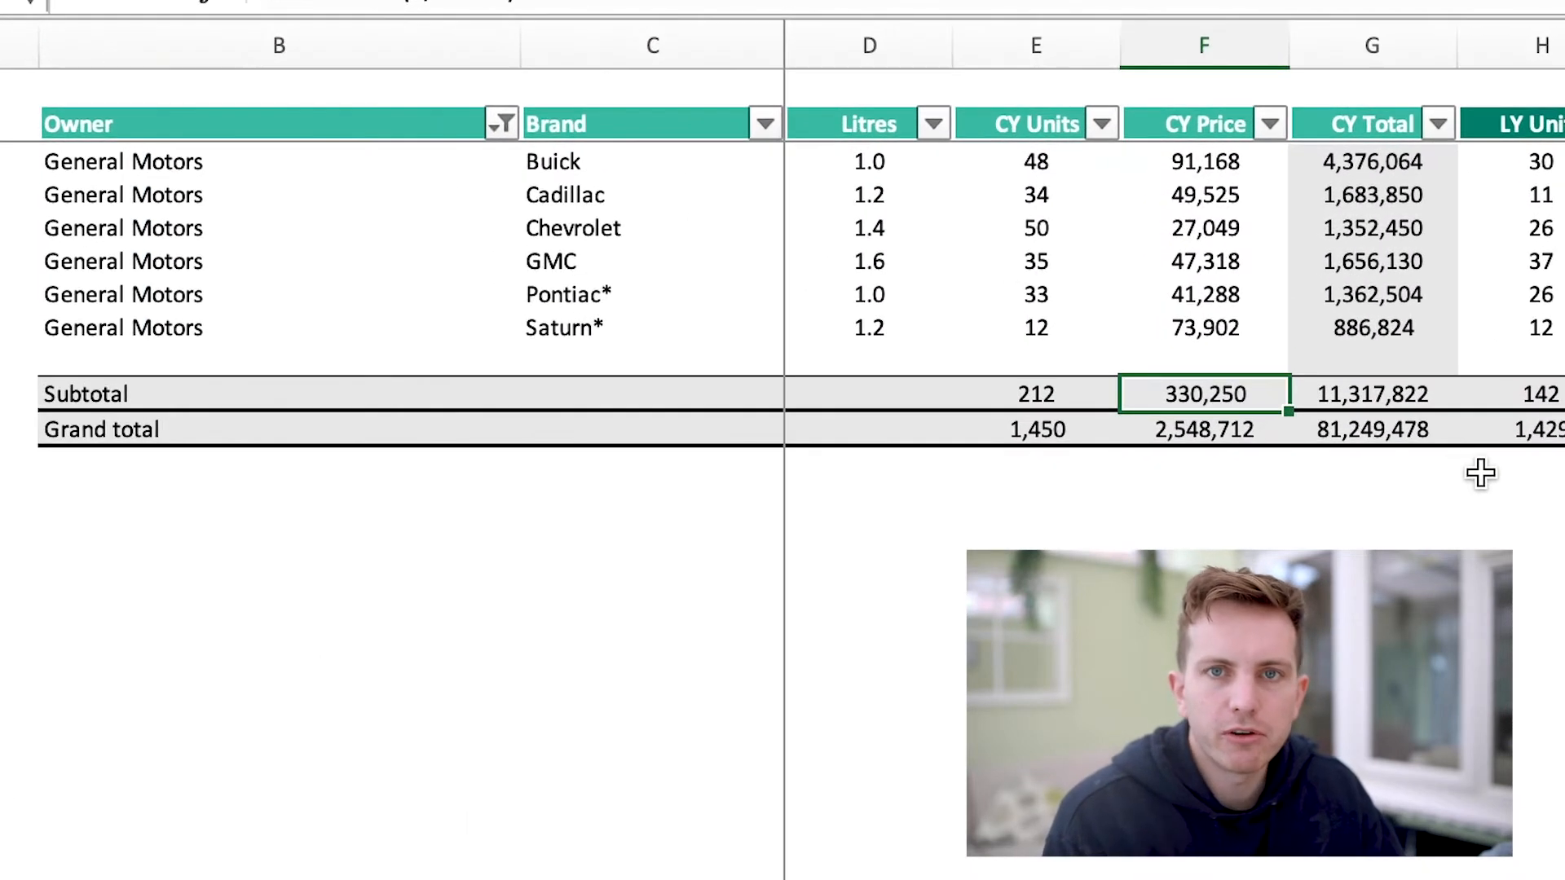
left_click(1198, 371)
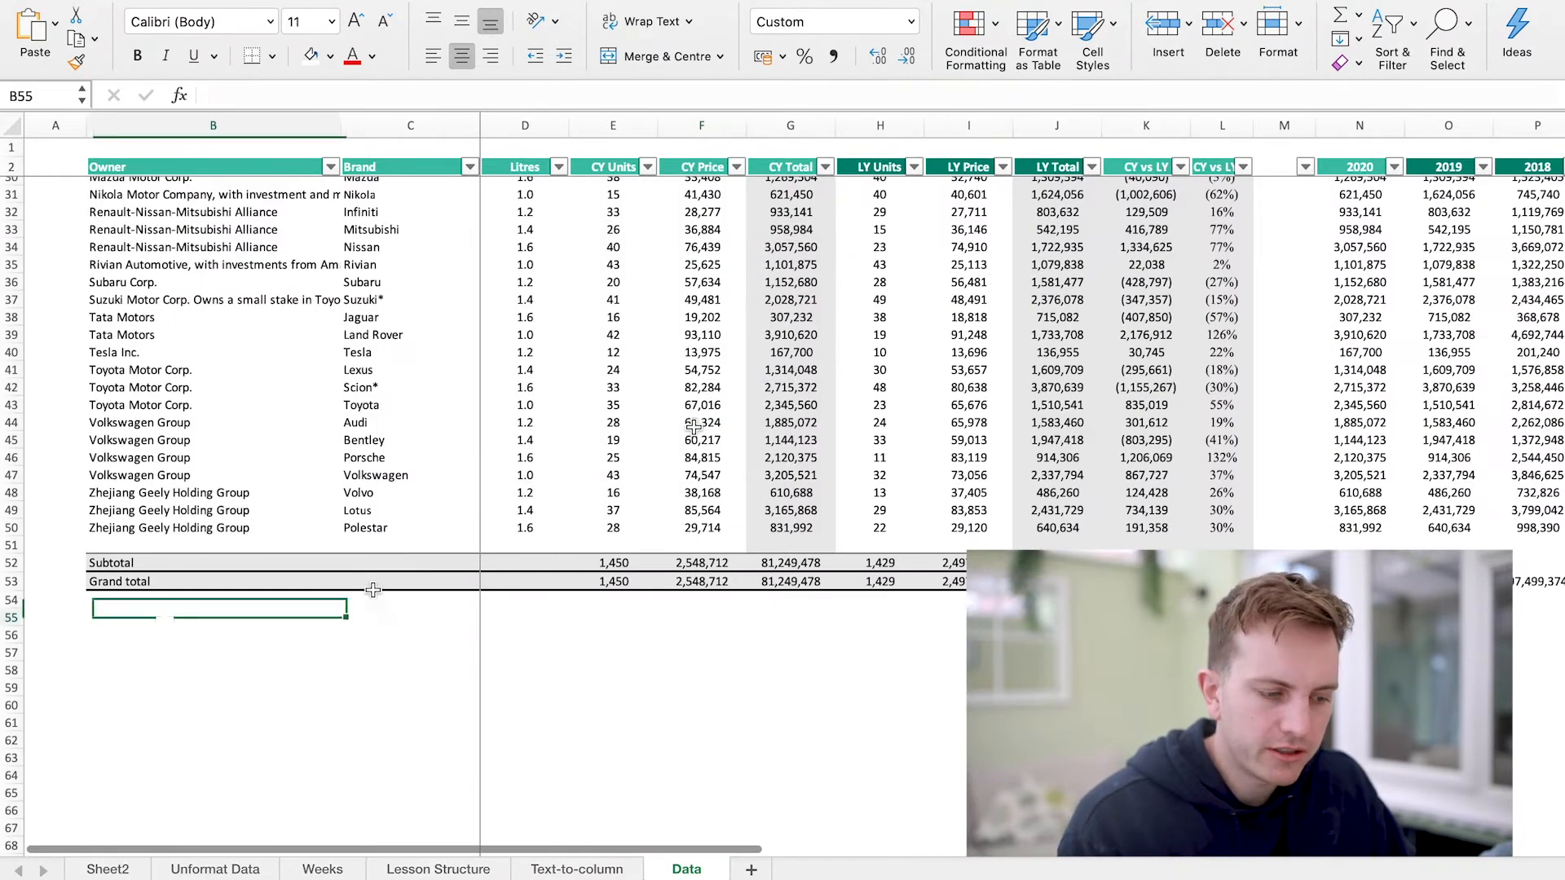
Step: Label cell B55 below the totals as Average
double_click(165, 620)
type("AVer")
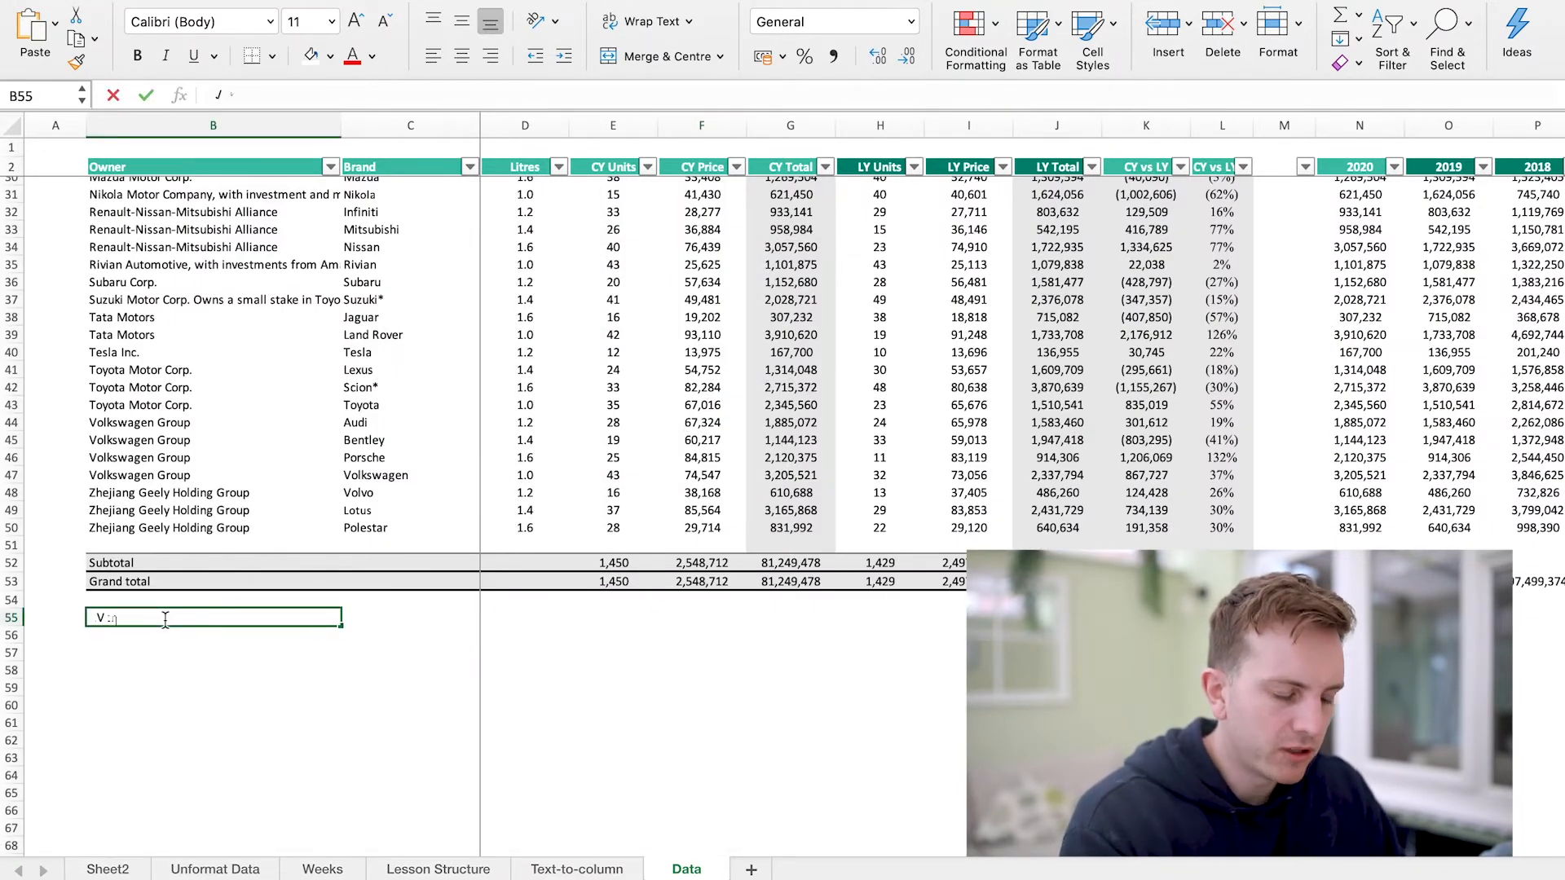
key("BackSpace")
key("BackSpace")
key("BackSpace")
type("verage")
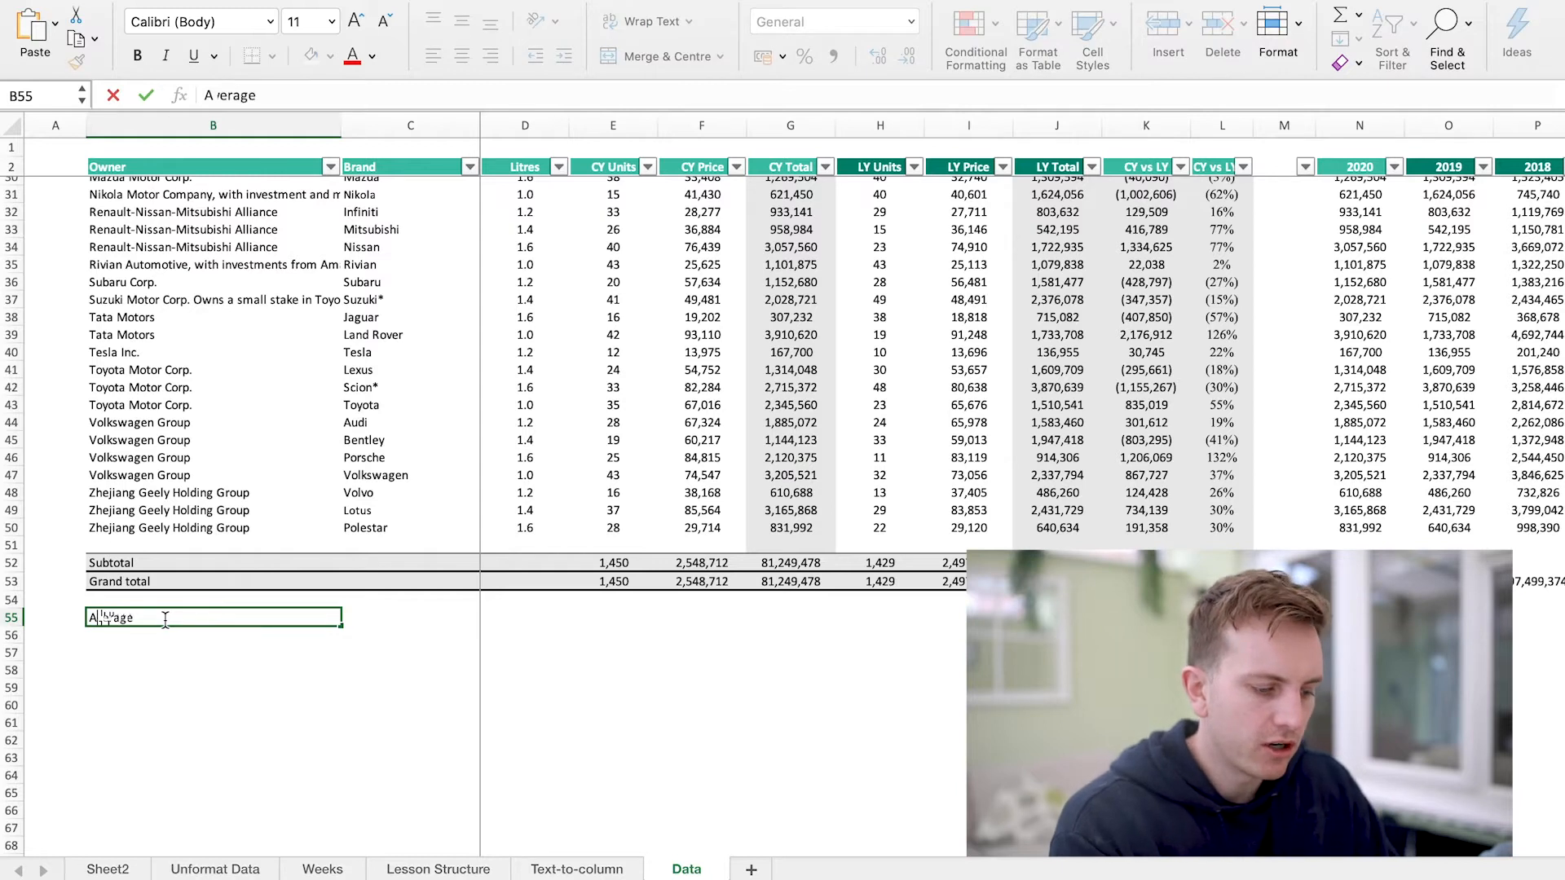
Step: Enter =AVERAGE(E3:E50) in E55 and fill it across the Average row to column L
key("Tab")
key("Tab")
key("Tab")
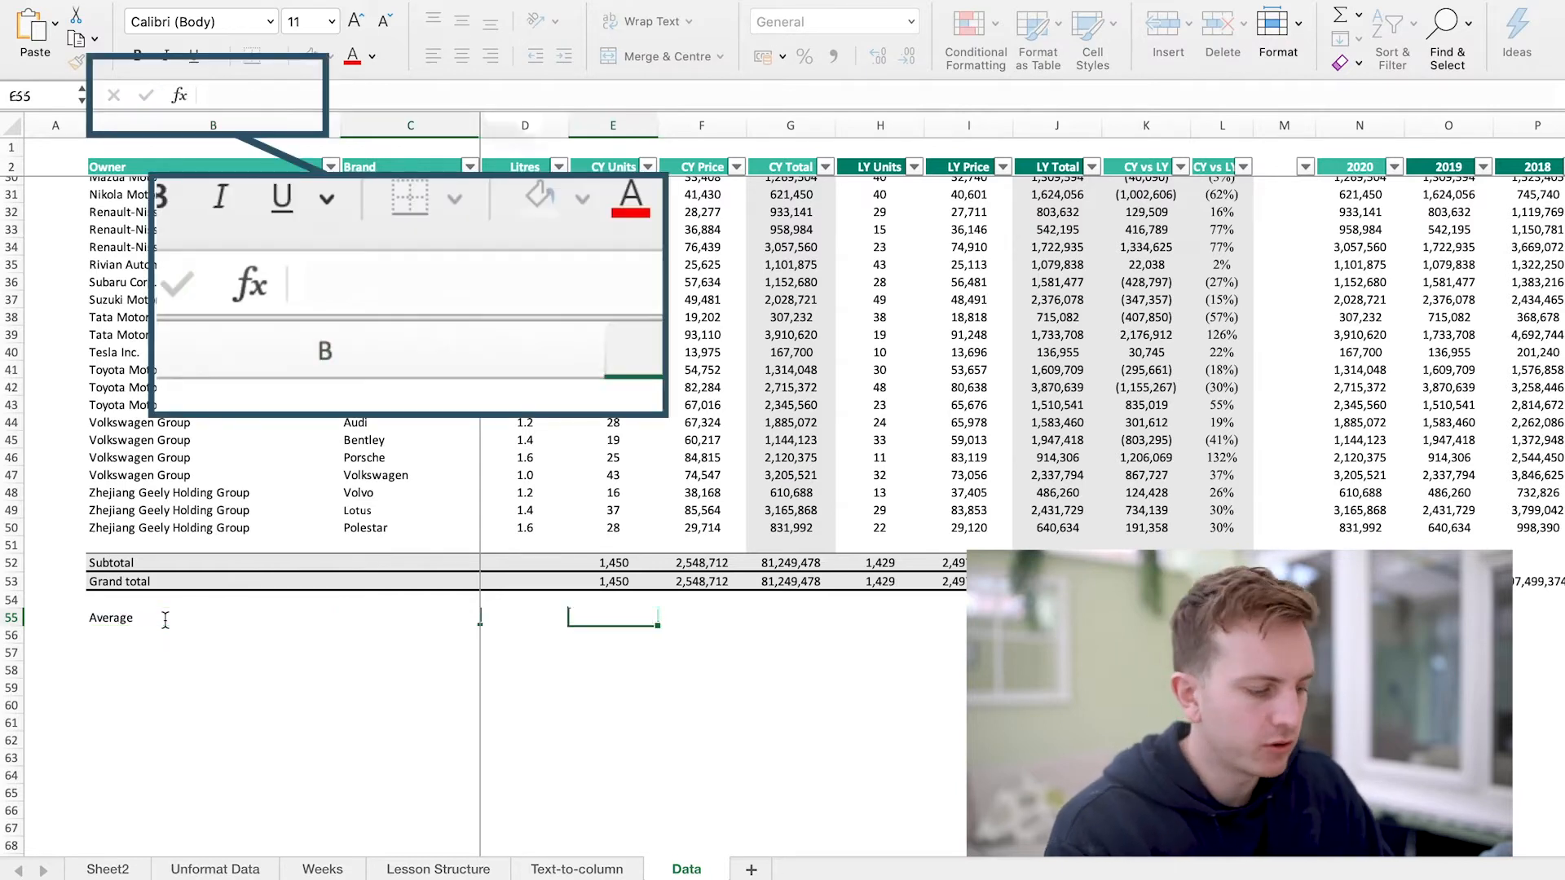
type("=average(")
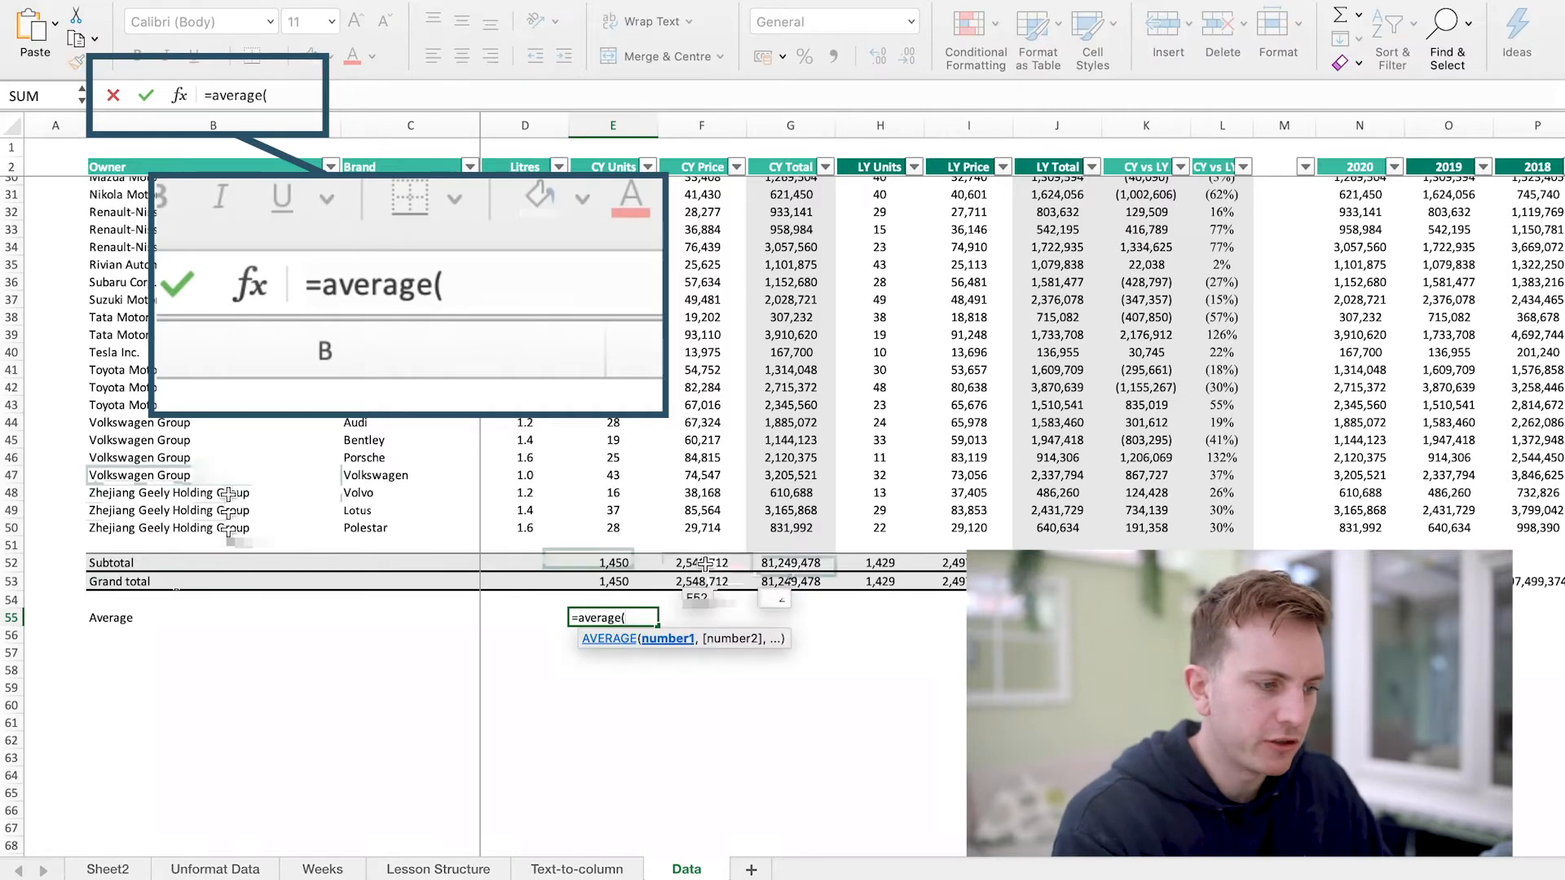
left_click_drag(613, 528, 664, 180)
key("Return")
left_click(640, 623)
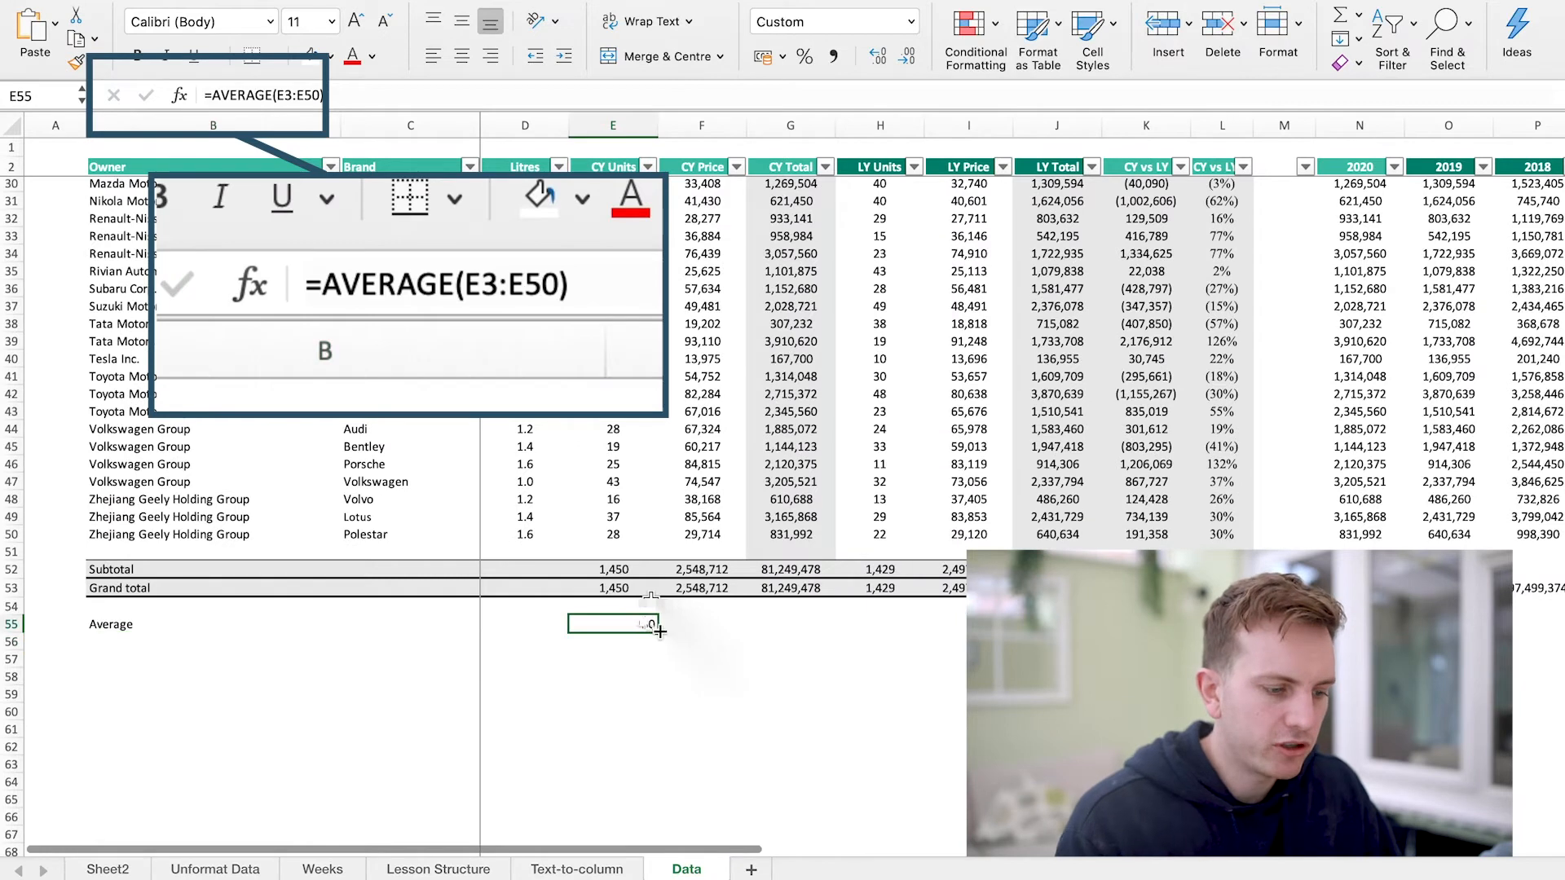
left_click_drag(657, 632, 1226, 626)
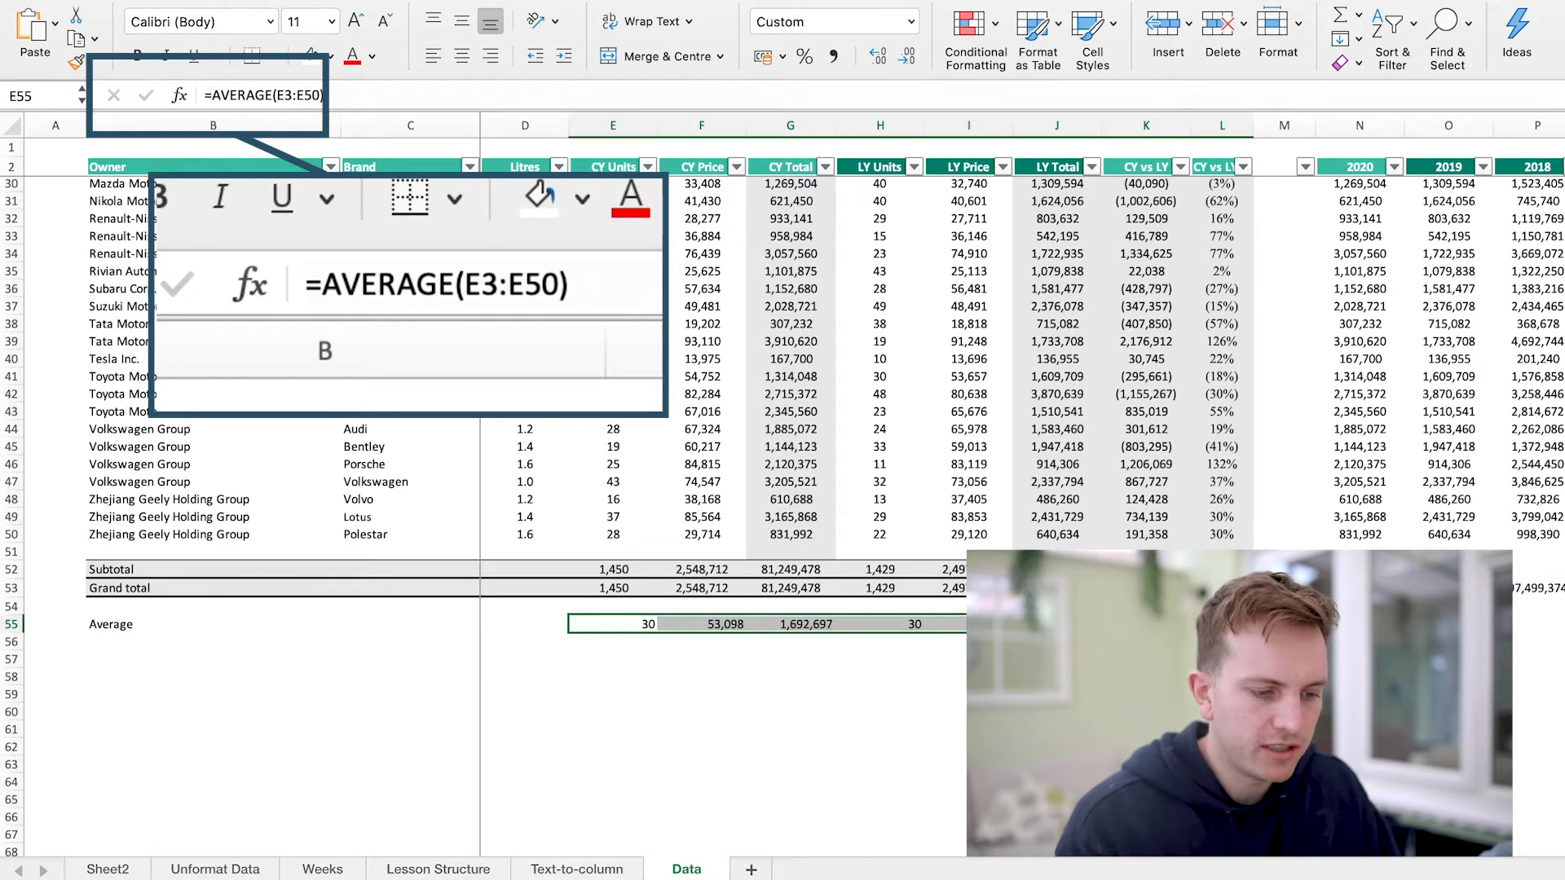
Step: Label cell B56 below Average as count and move to E56 in the same row
left_click(112, 641)
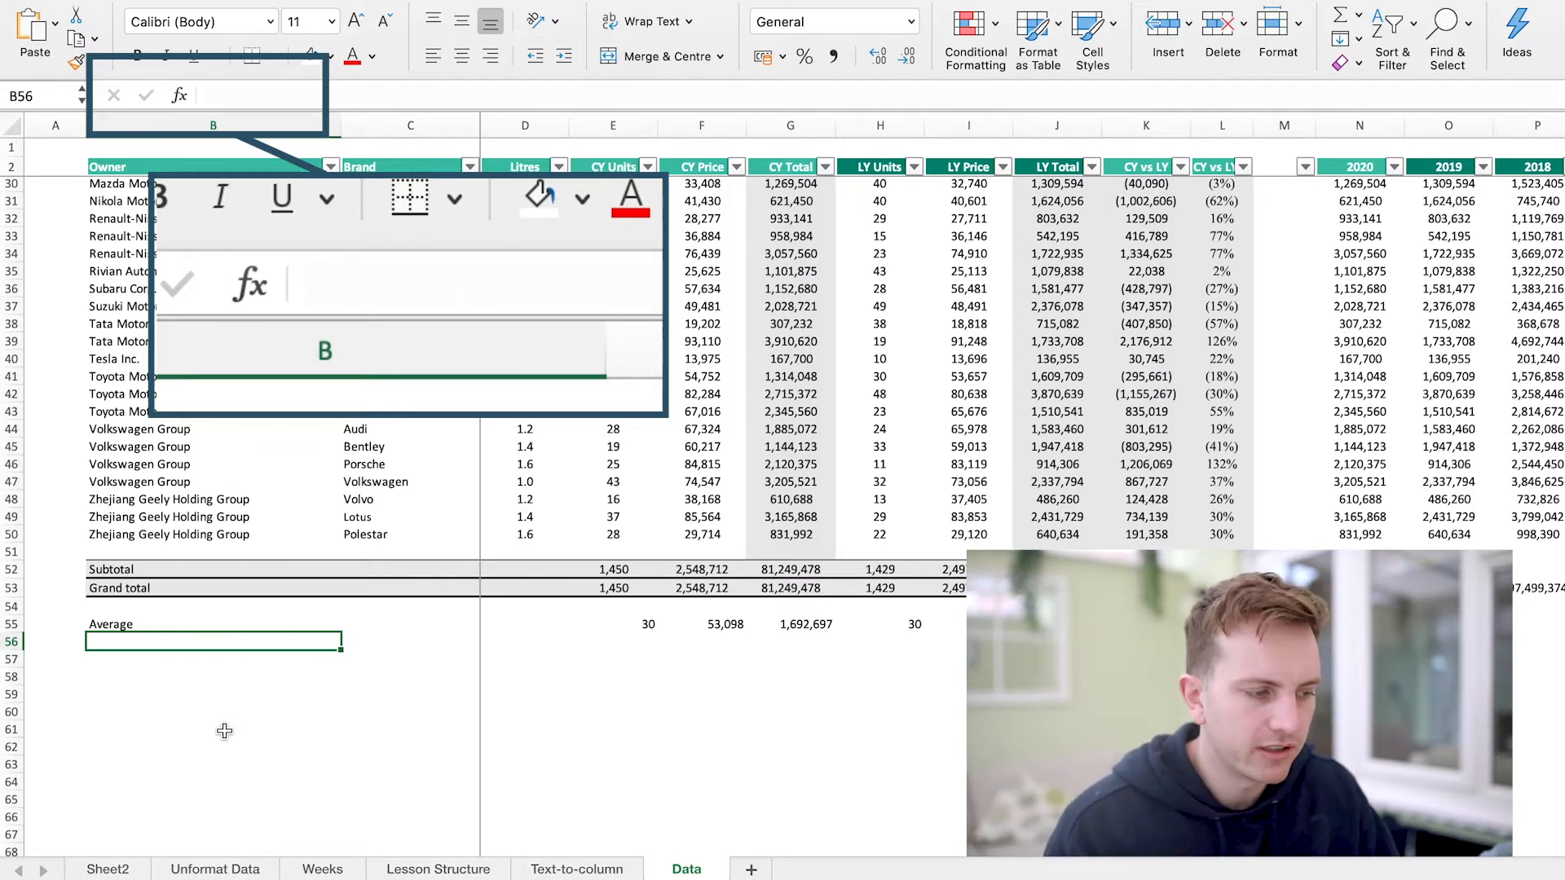
type("count")
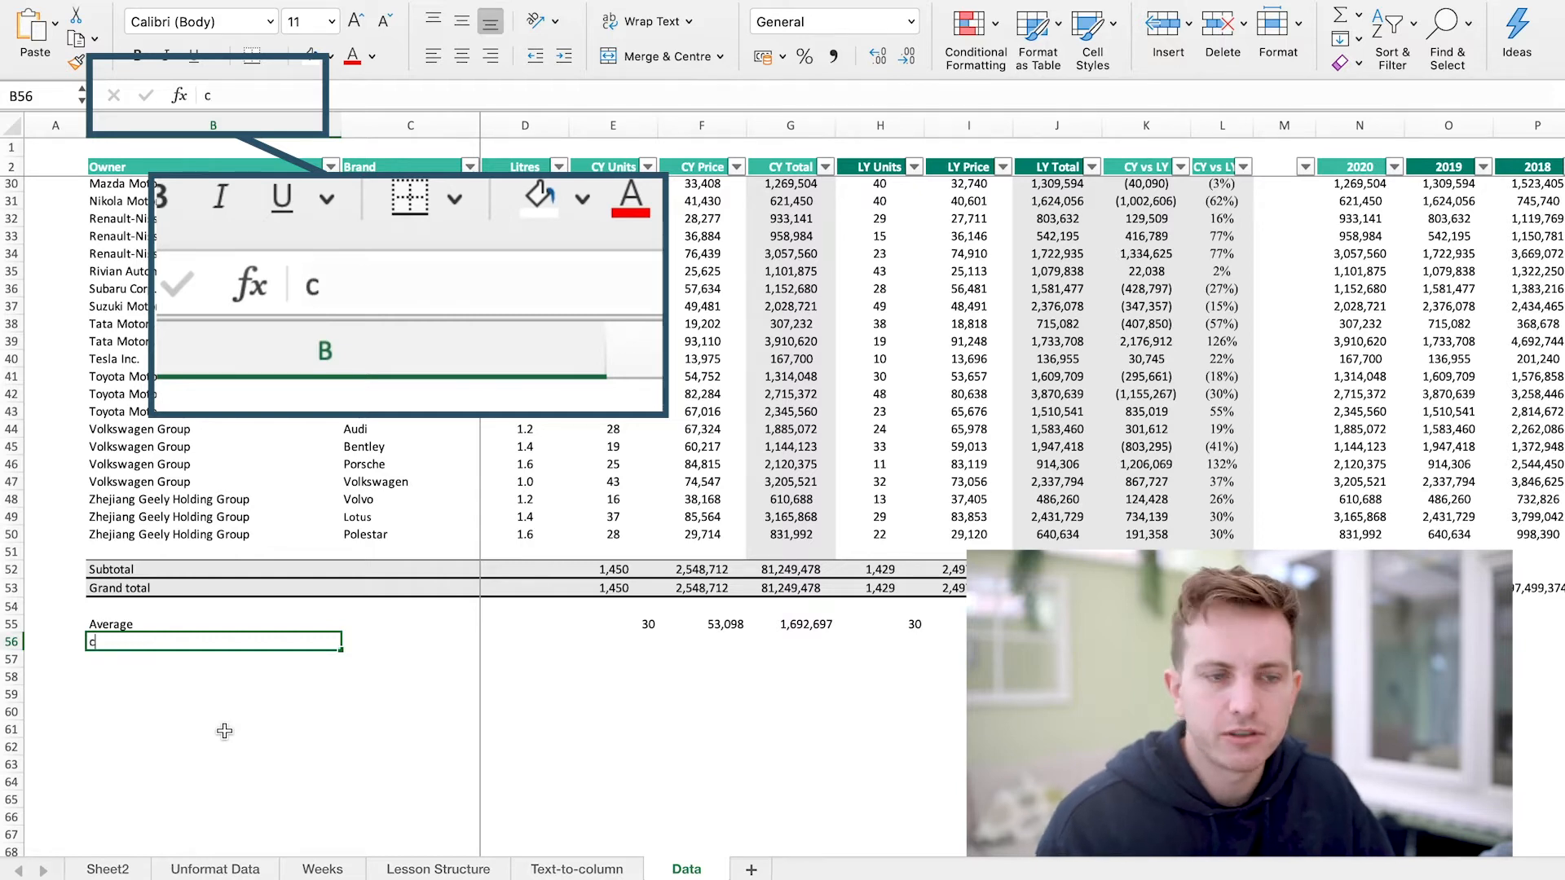
key("Tab")
key("Tab")
key("Tab")
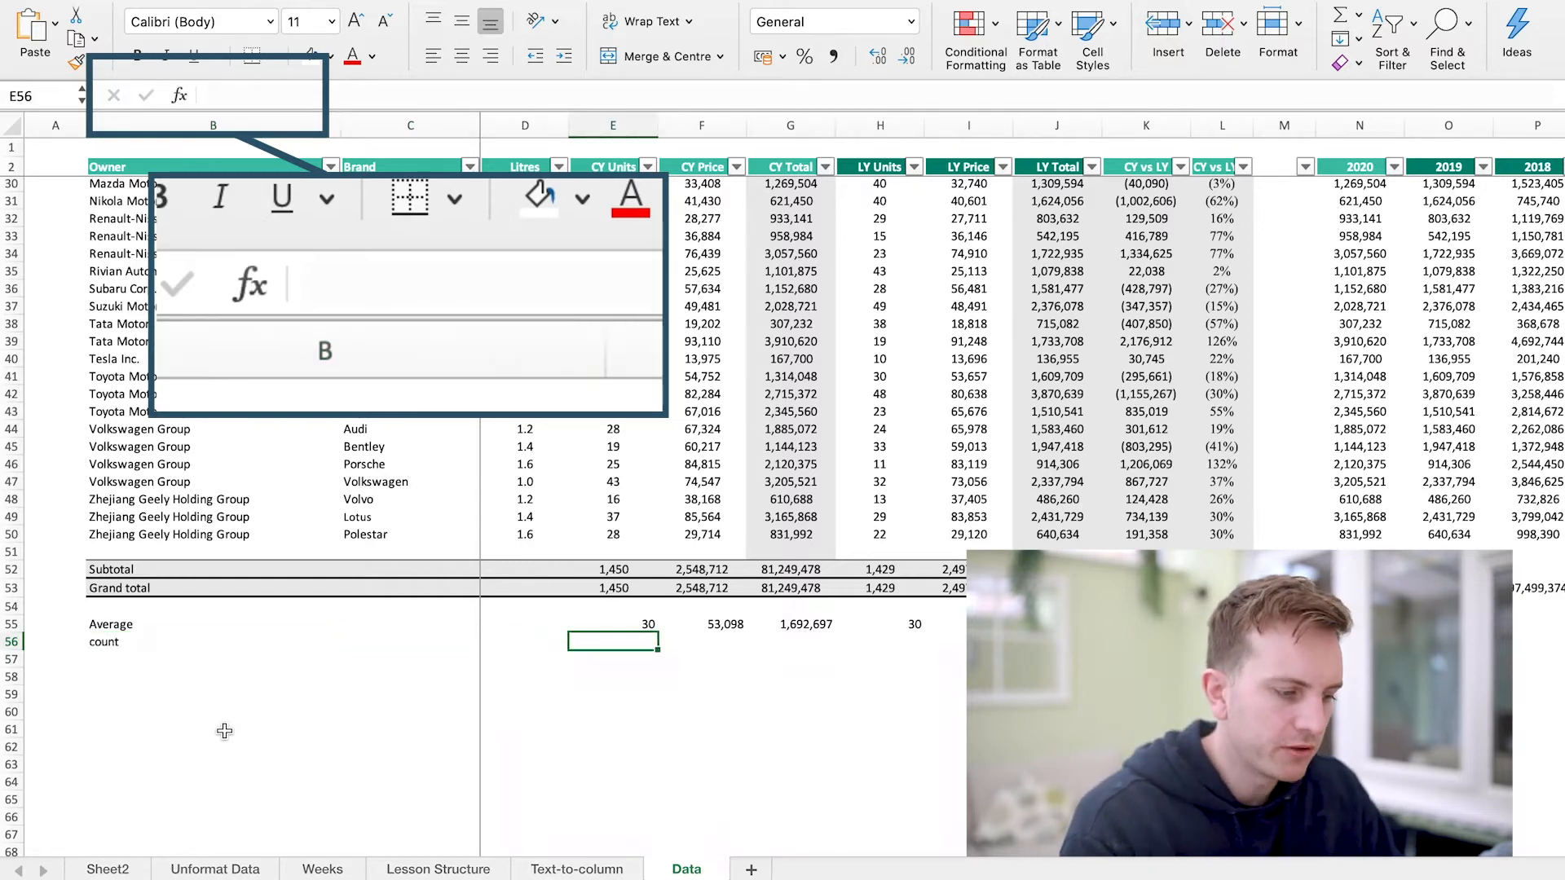
Step: Enter =COUNT(E3:E50) in E56 and fill it across the count row
type("=count)")
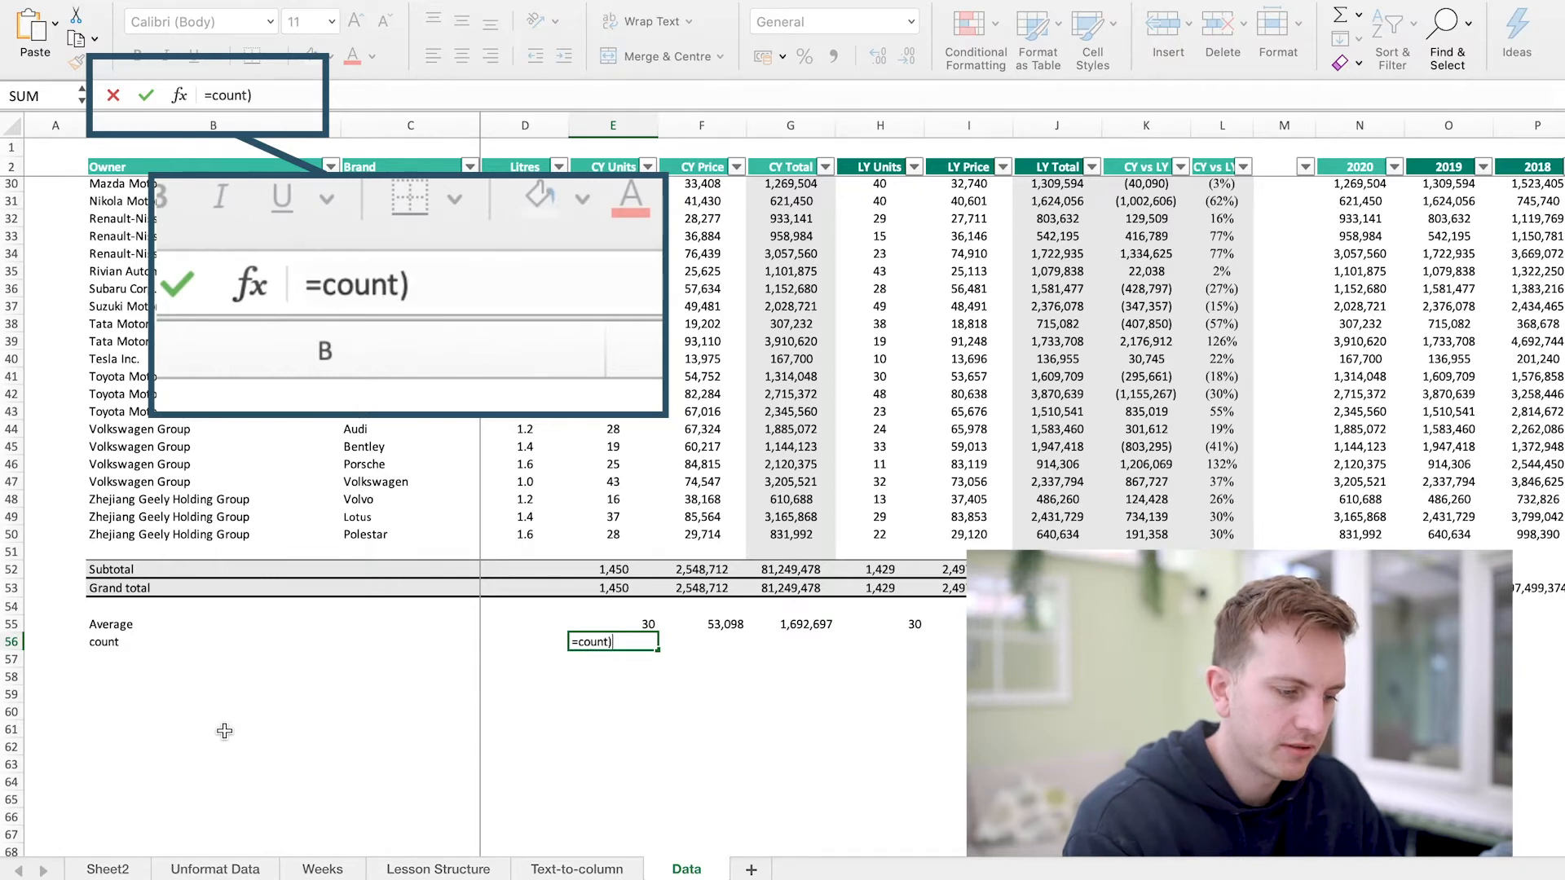
key("BackSpace")
type("(")
left_click_drag(613, 534, 613, 172)
key("Return")
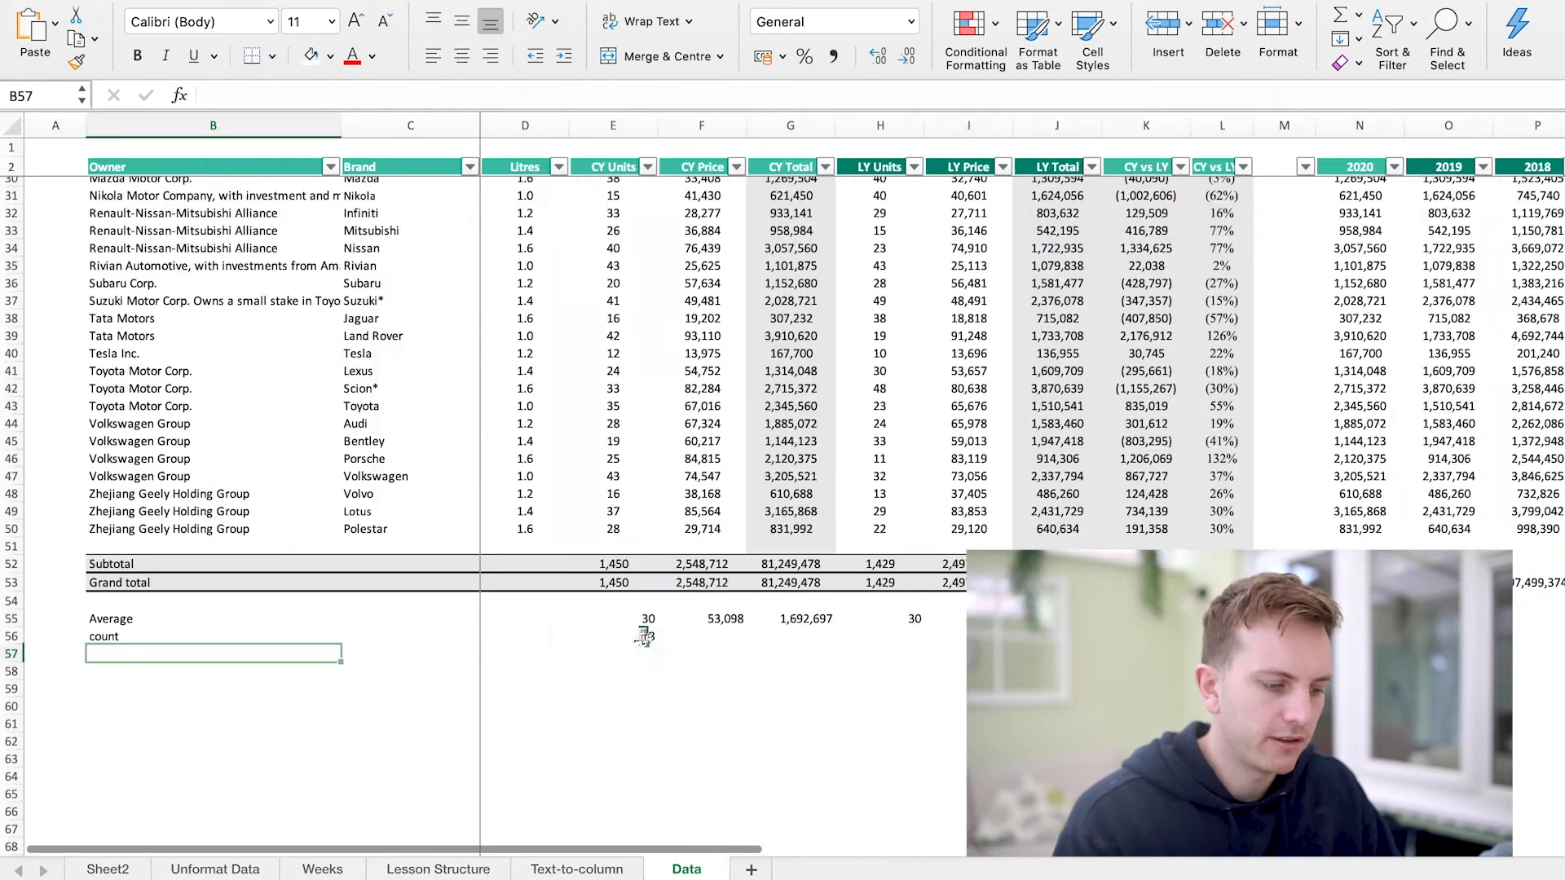
left_click(644, 636)
left_click_drag(657, 645, 905, 646)
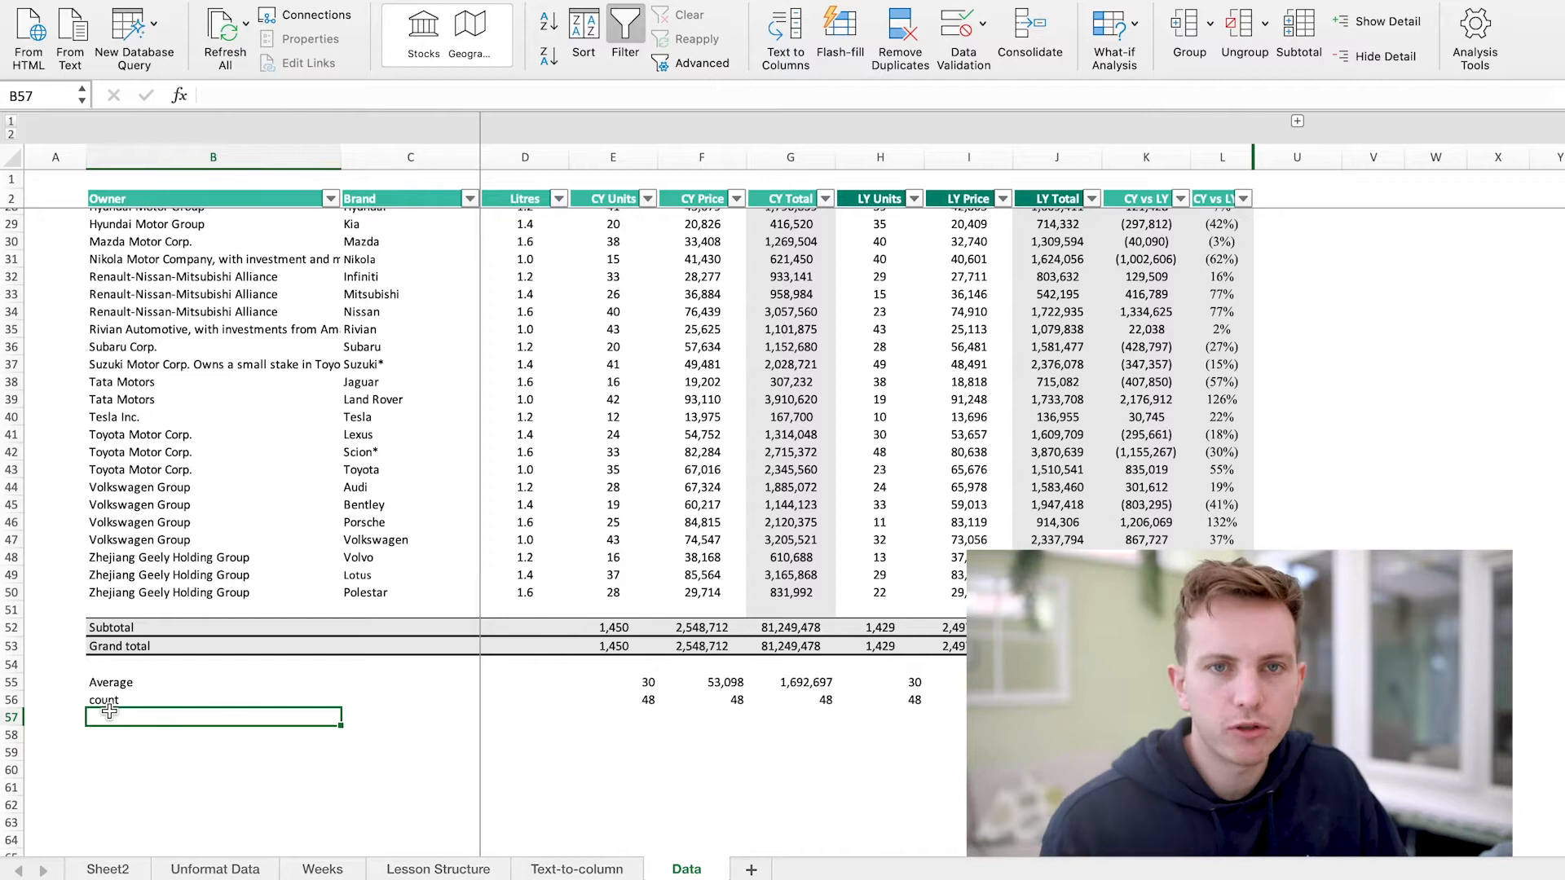
Step: Label cell B57 as product and enter =PRODUCT(E3:E50) in E57
type("product")
left_click(639, 712)
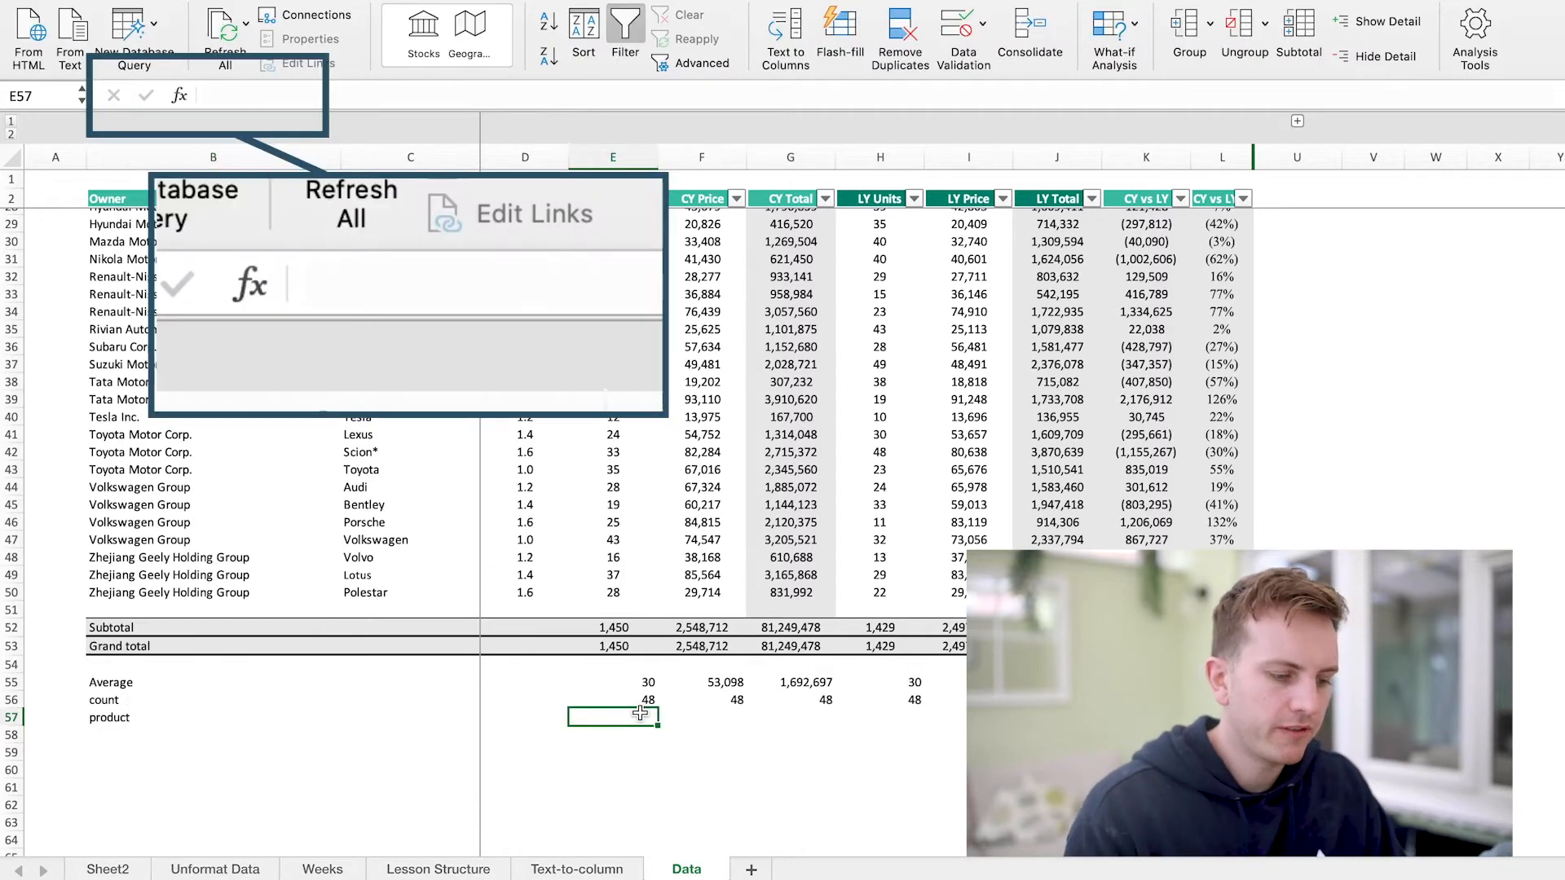
type("=p")
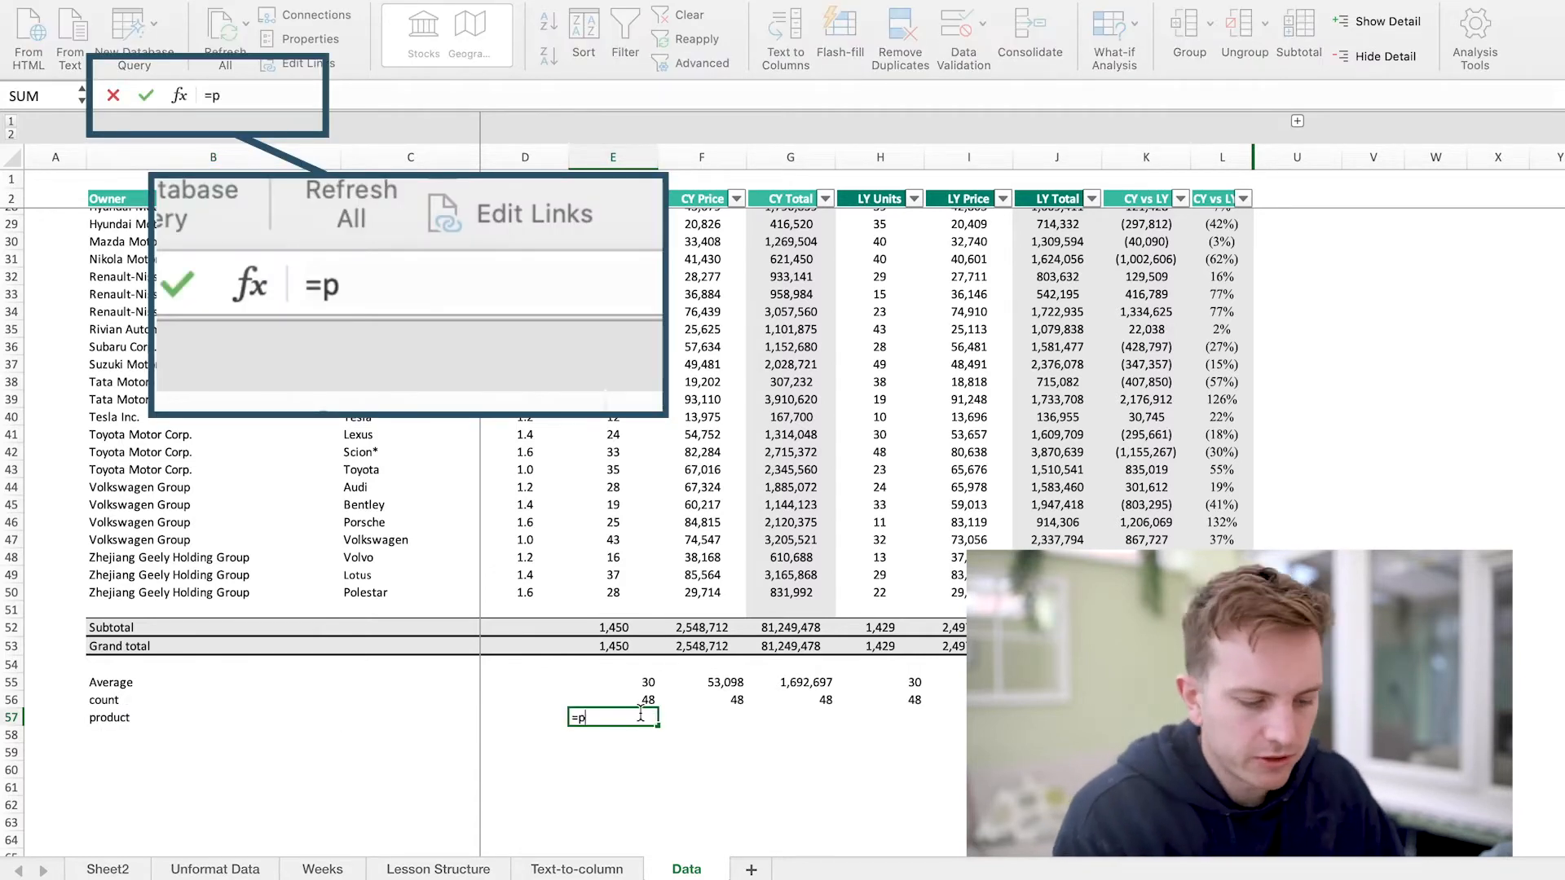
type("roduct(")
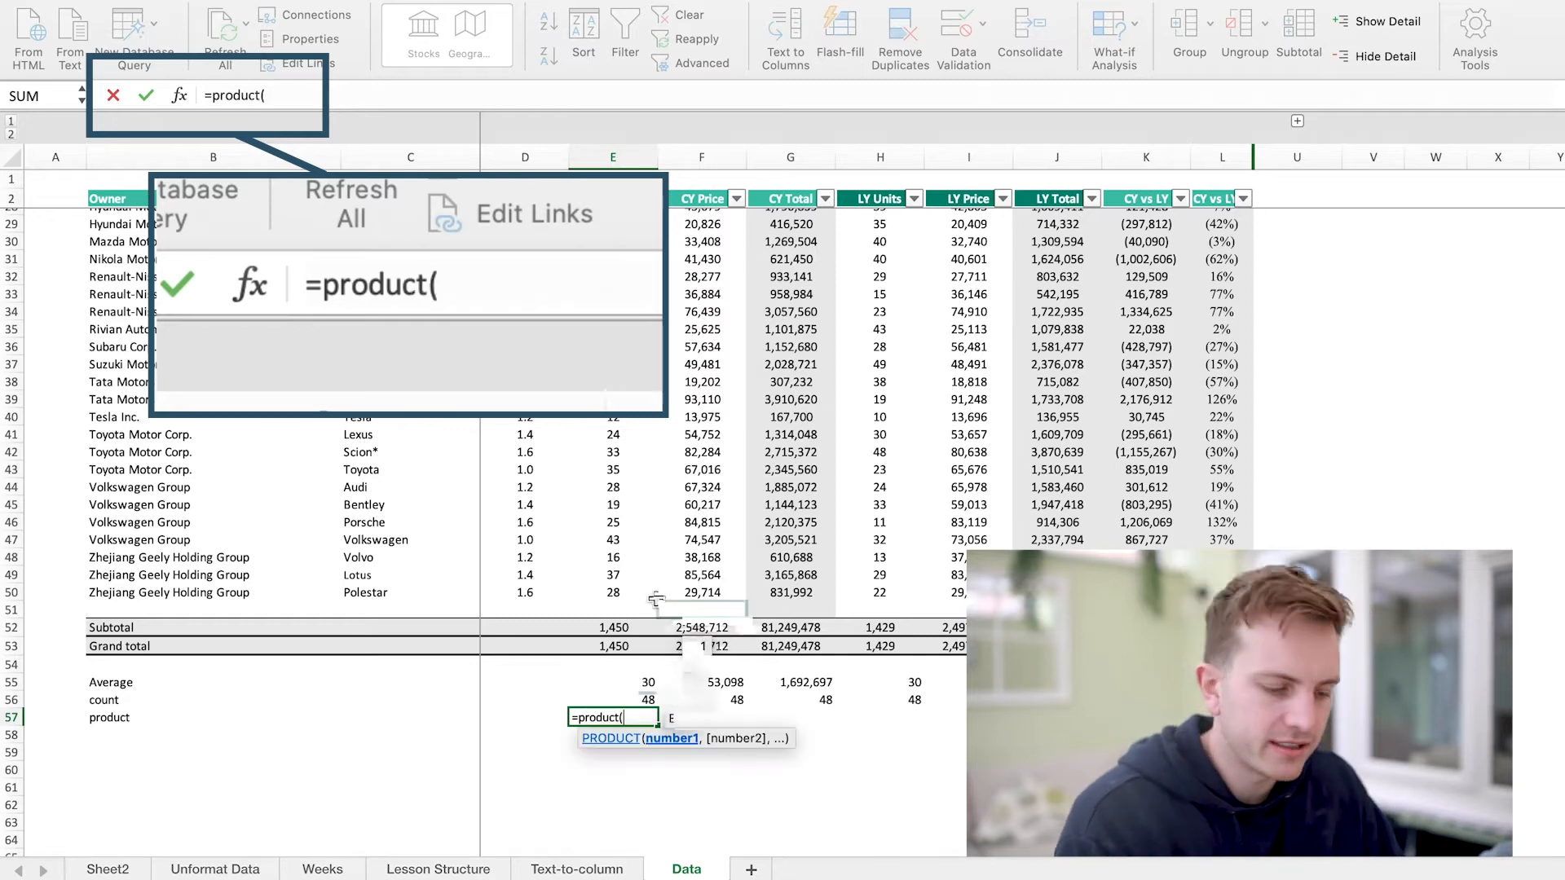
left_click_drag(656, 599, 652, 218)
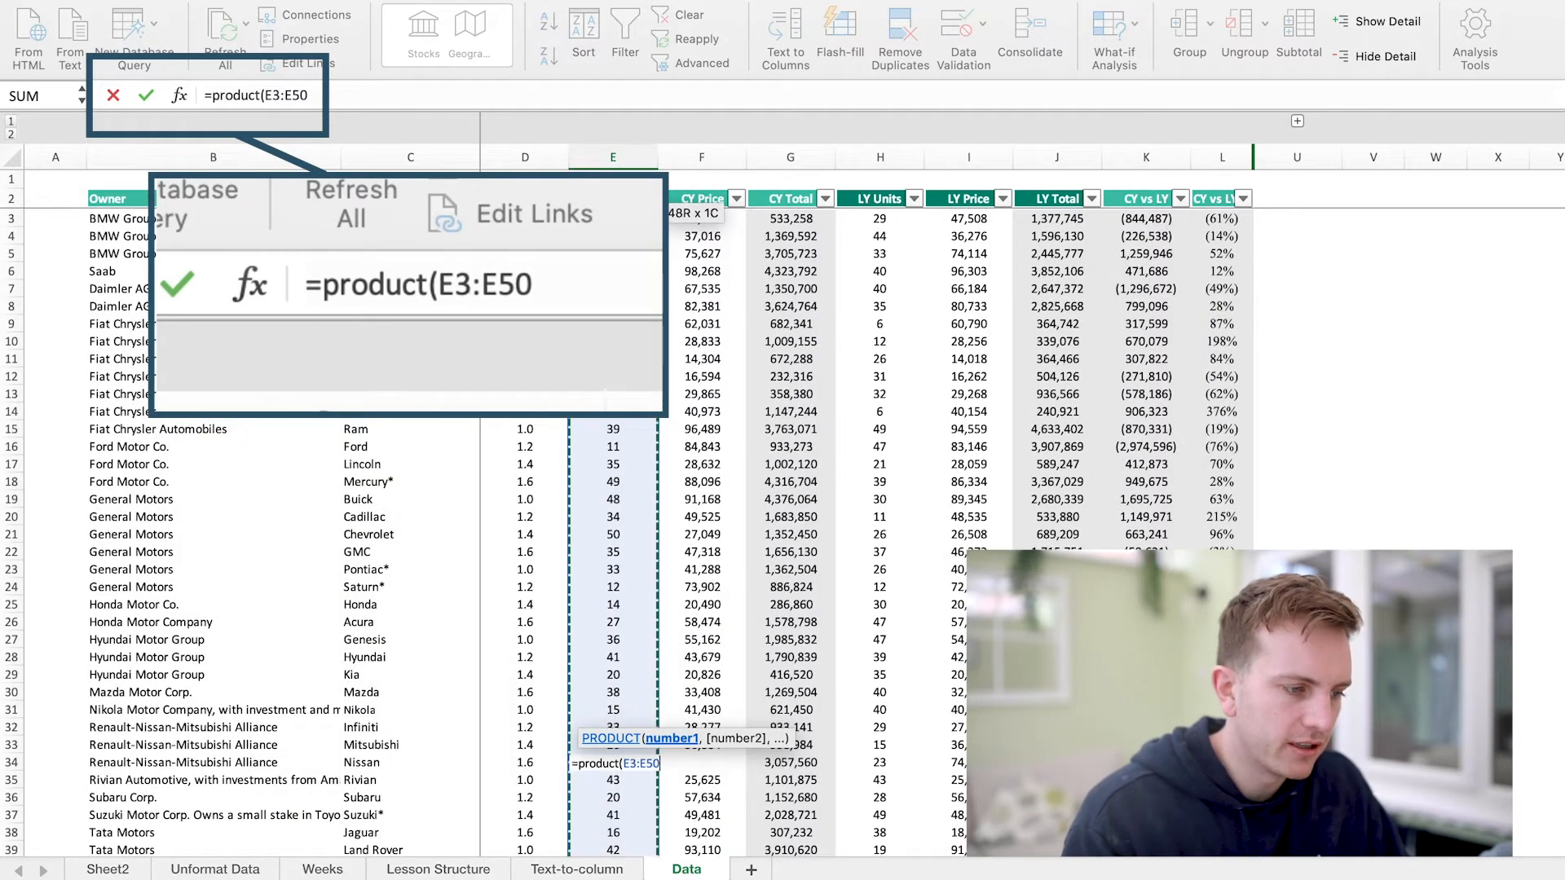
key("Return")
Step: Fill the PRODUCT formula from E57 across to L57
left_click(636, 816)
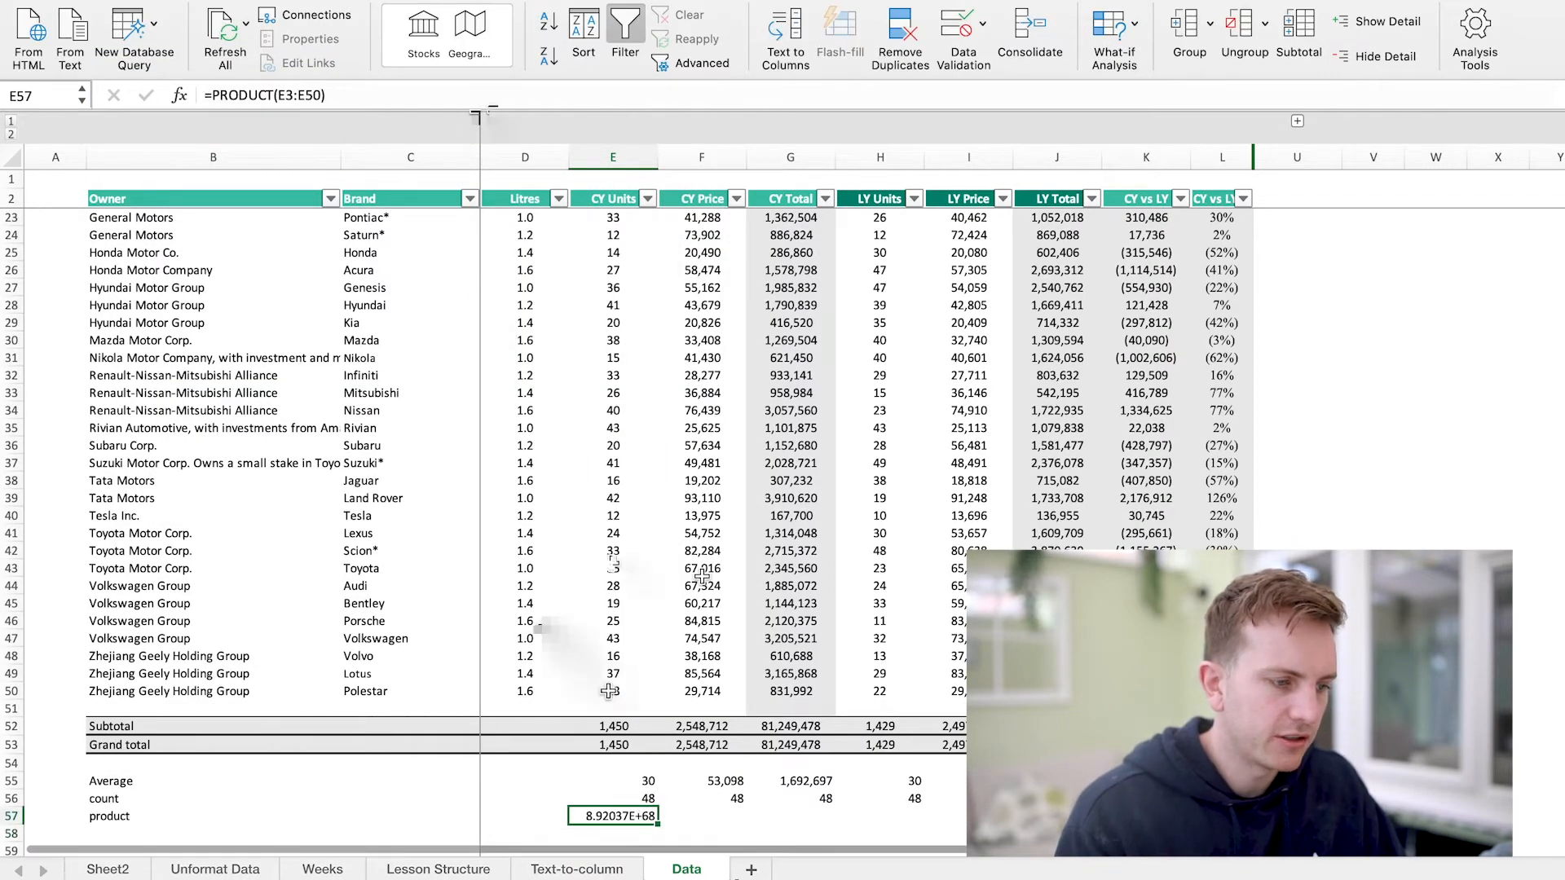
left_click_drag(658, 824, 1223, 816)
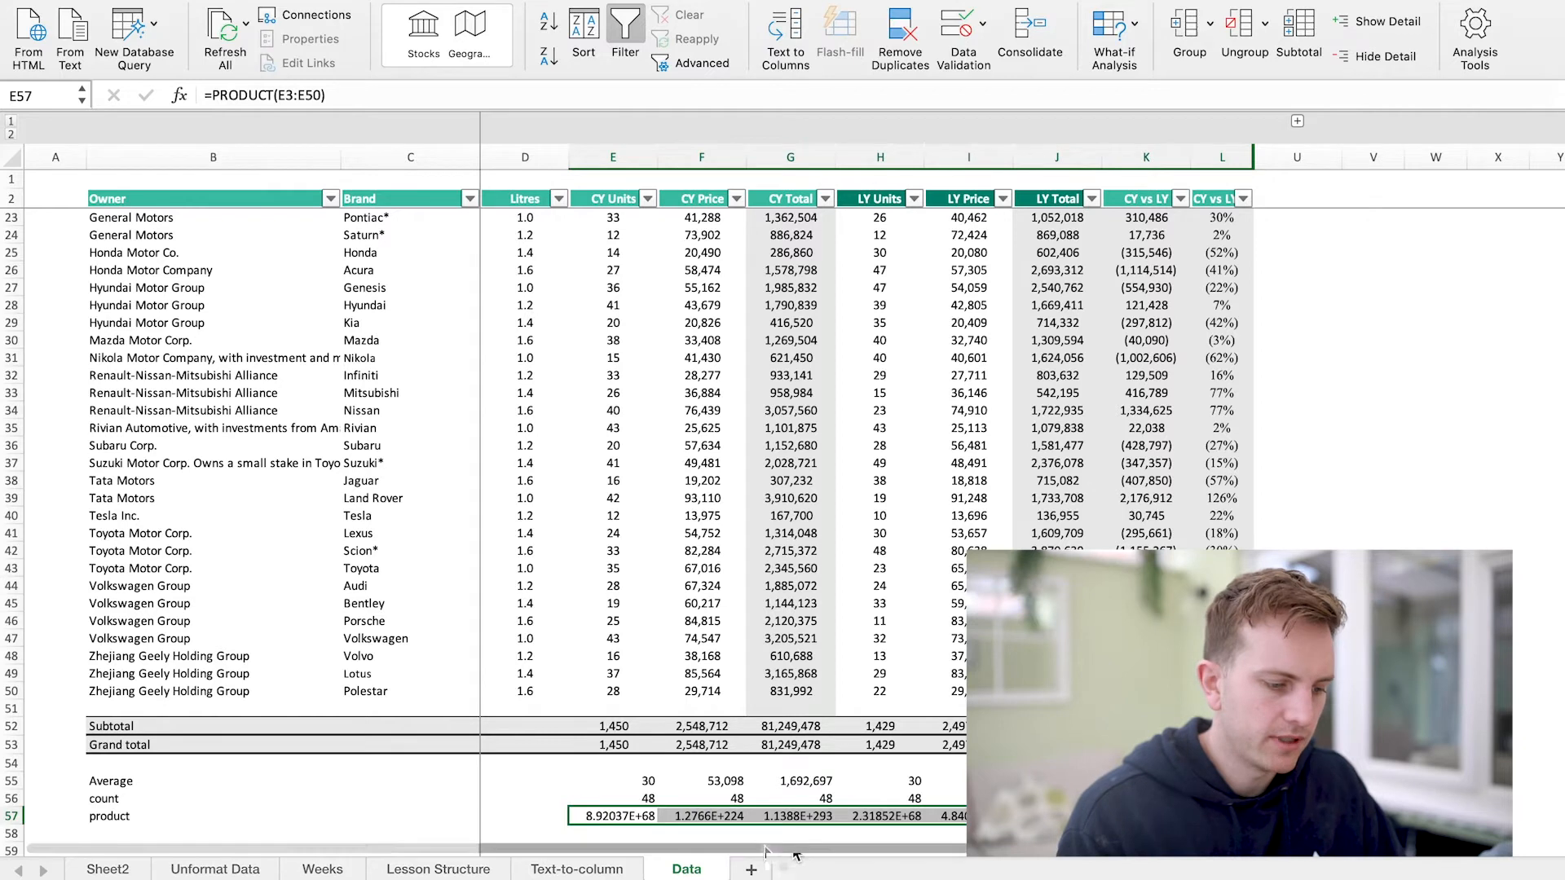
left_click(1374, 798)
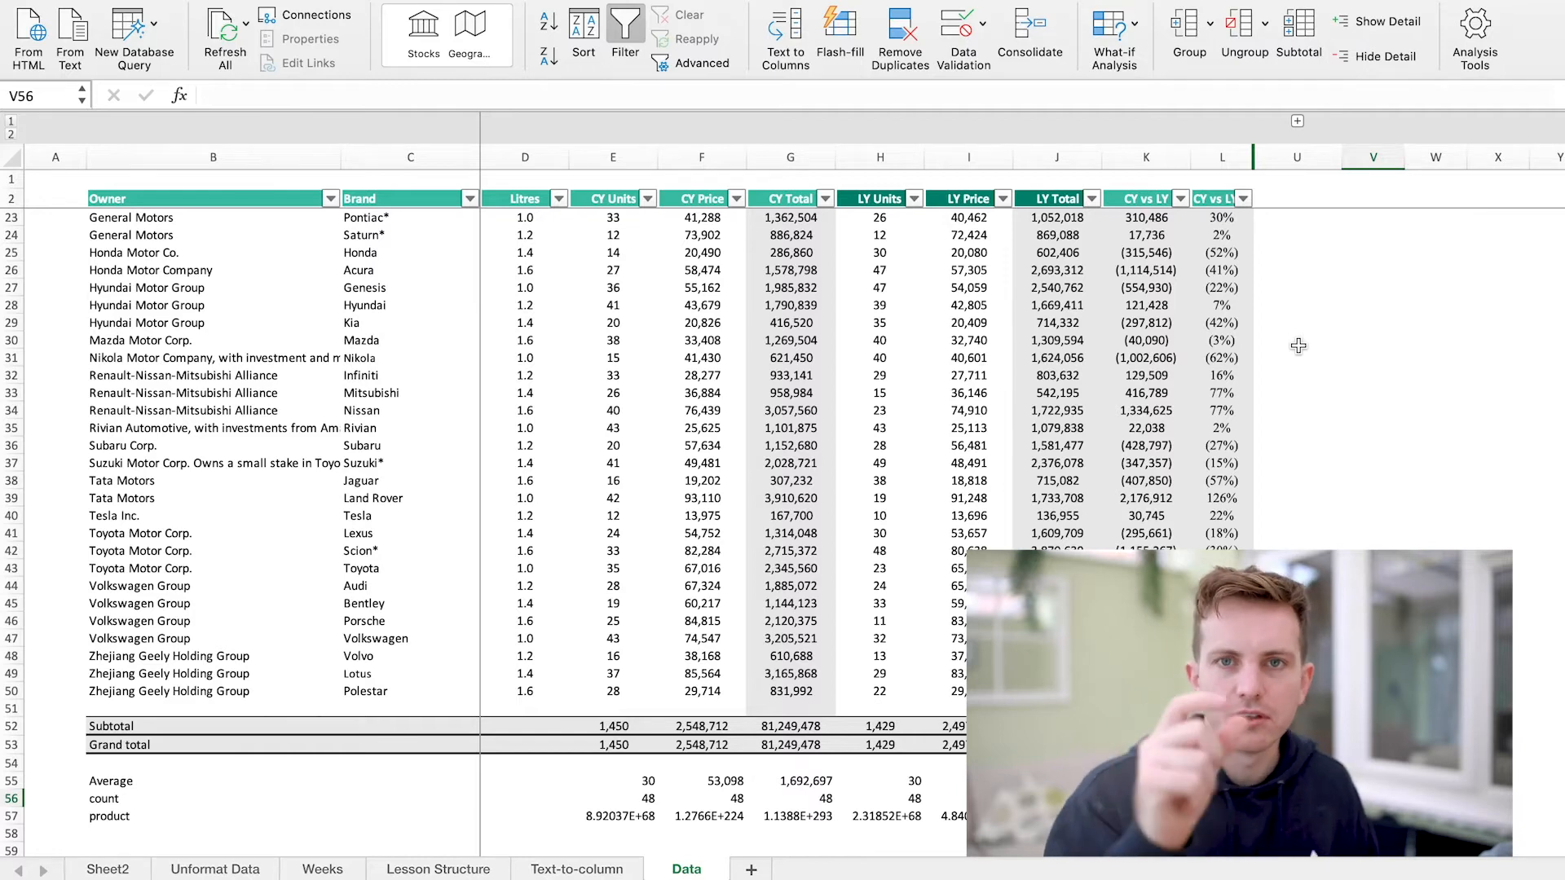
Step: Add the header "if function" in cell U2, beside the CY vs LY percentage column
left_click(1279, 330)
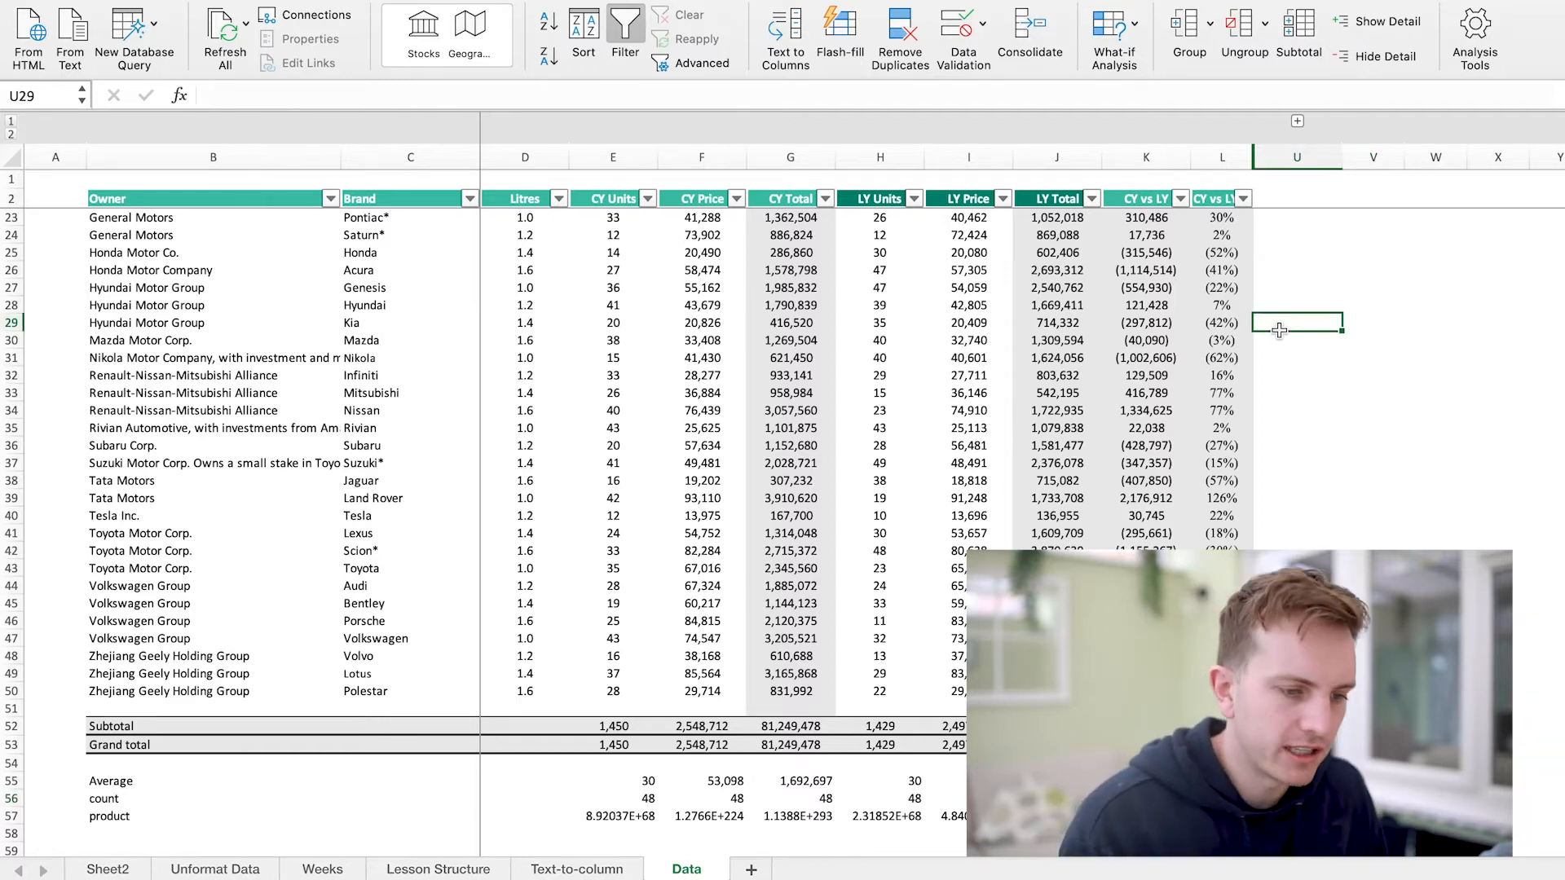
key("Down")
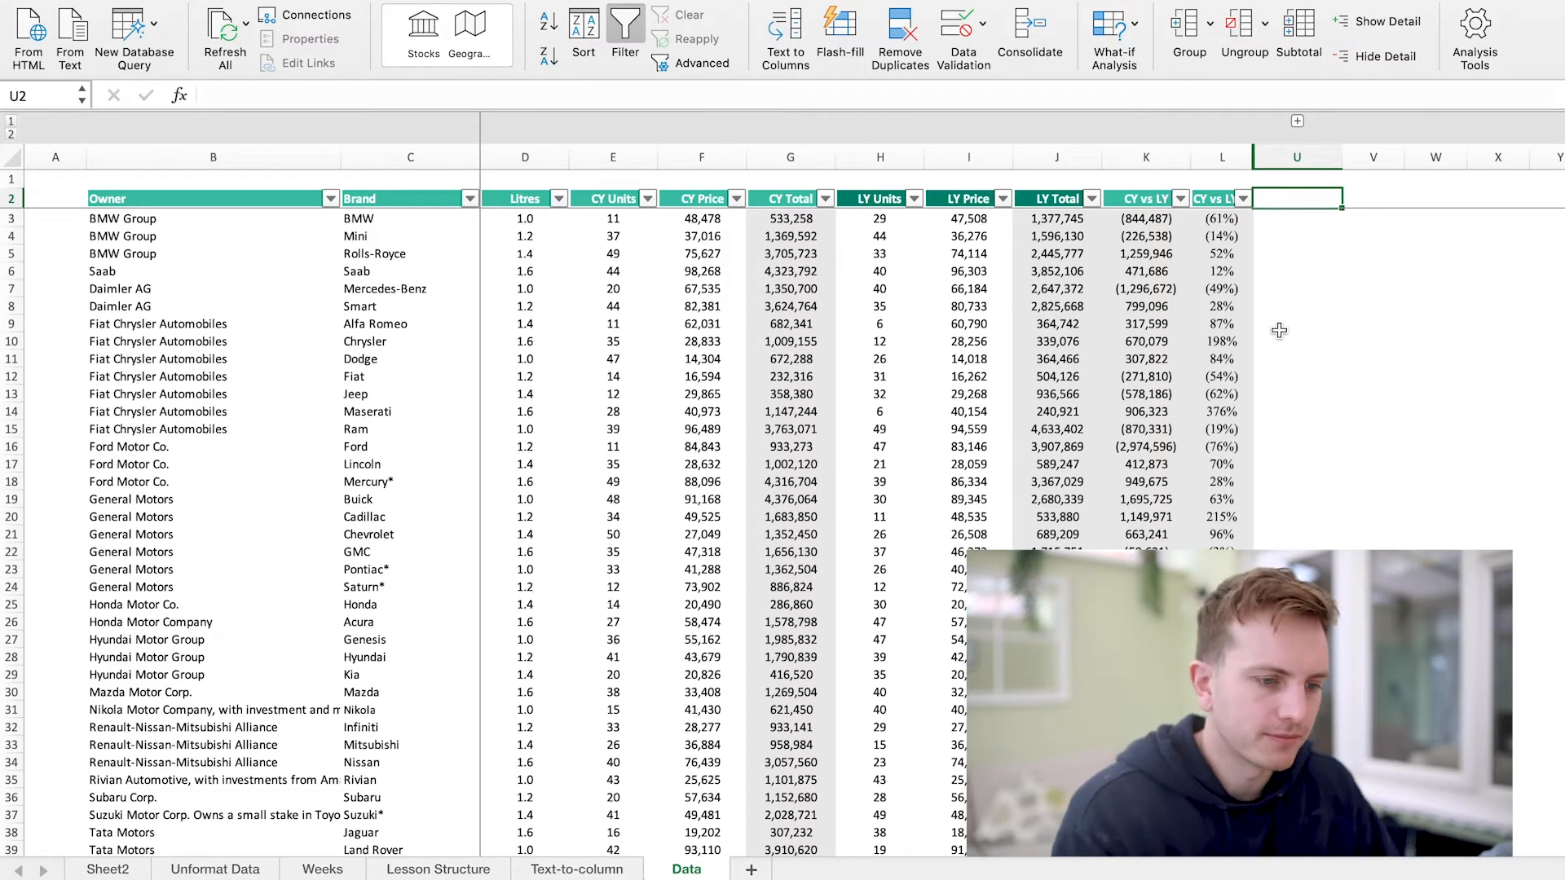
type("function")
key("Return")
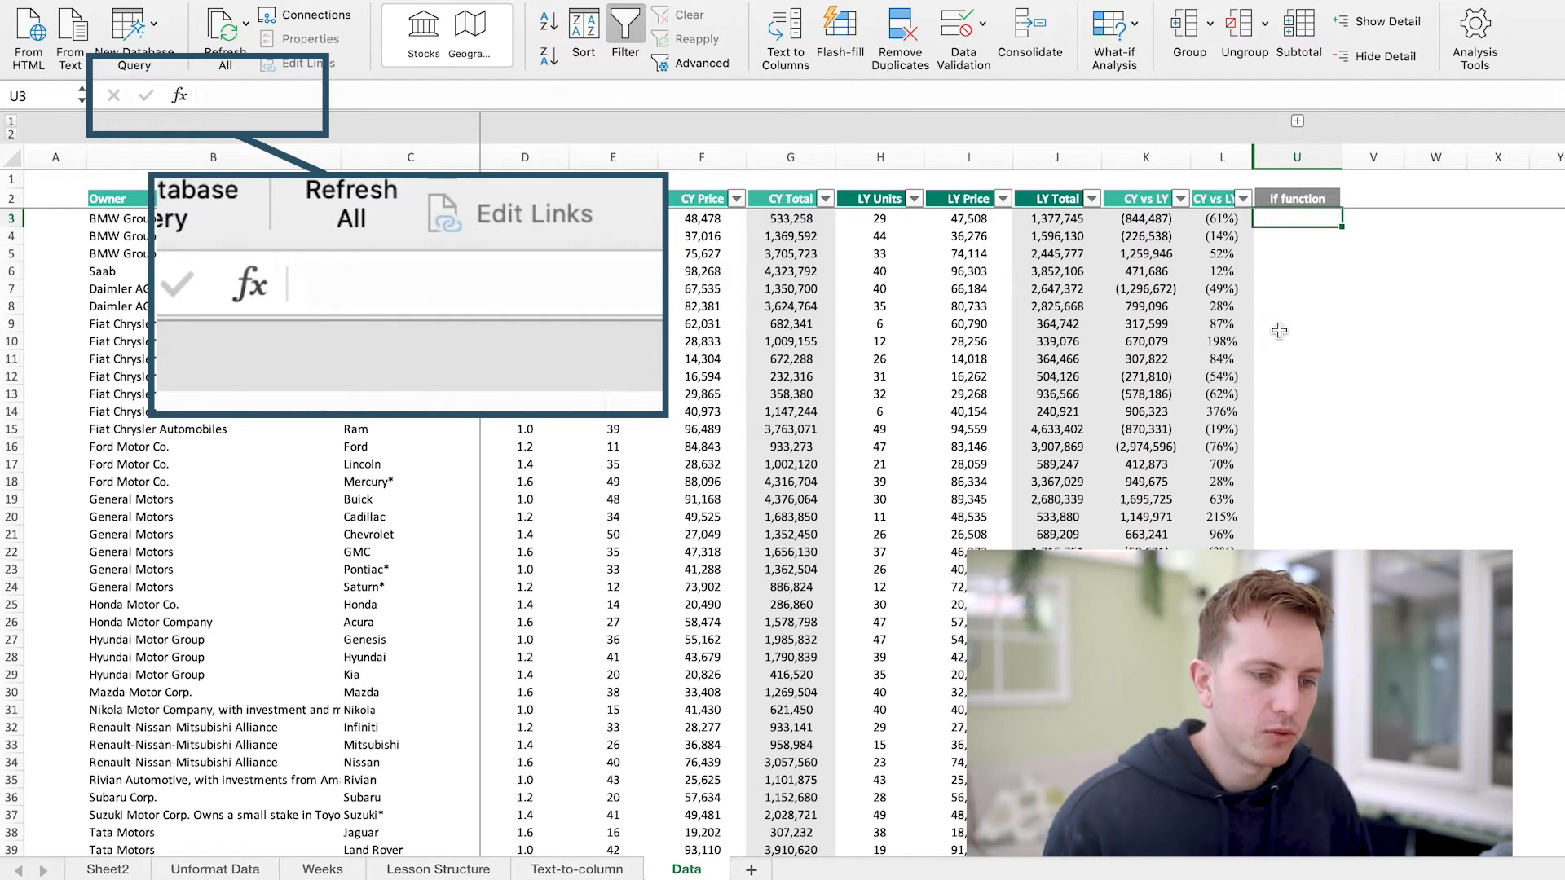
Step: Enter =IF(K3>=0,K3,0) in U3 to keep positive CY vs LY differences and return 0 otherwise
type("=")
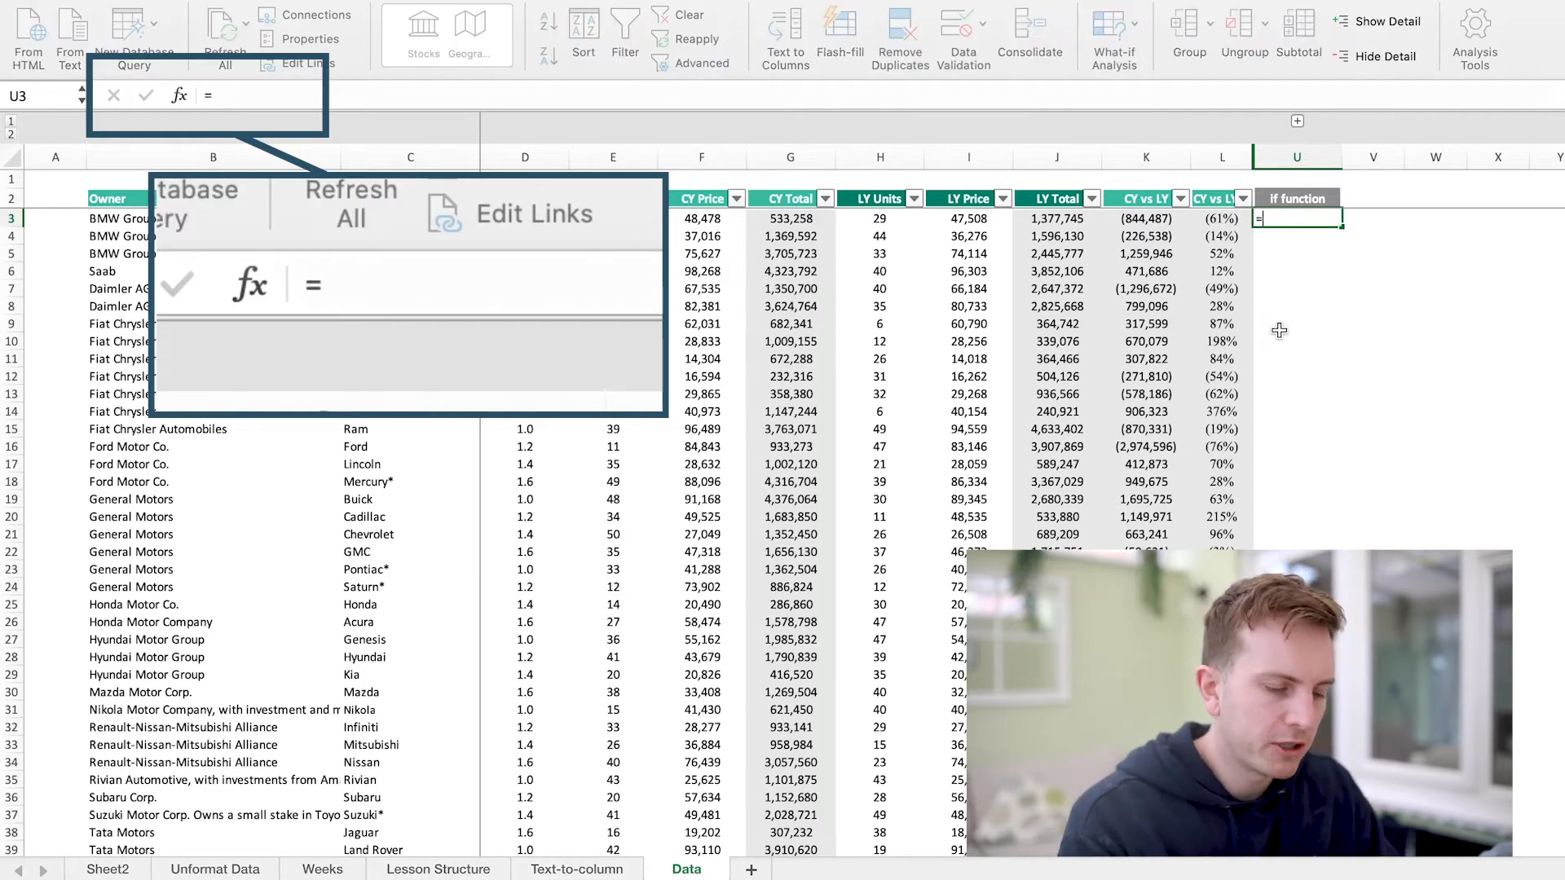
type("if(")
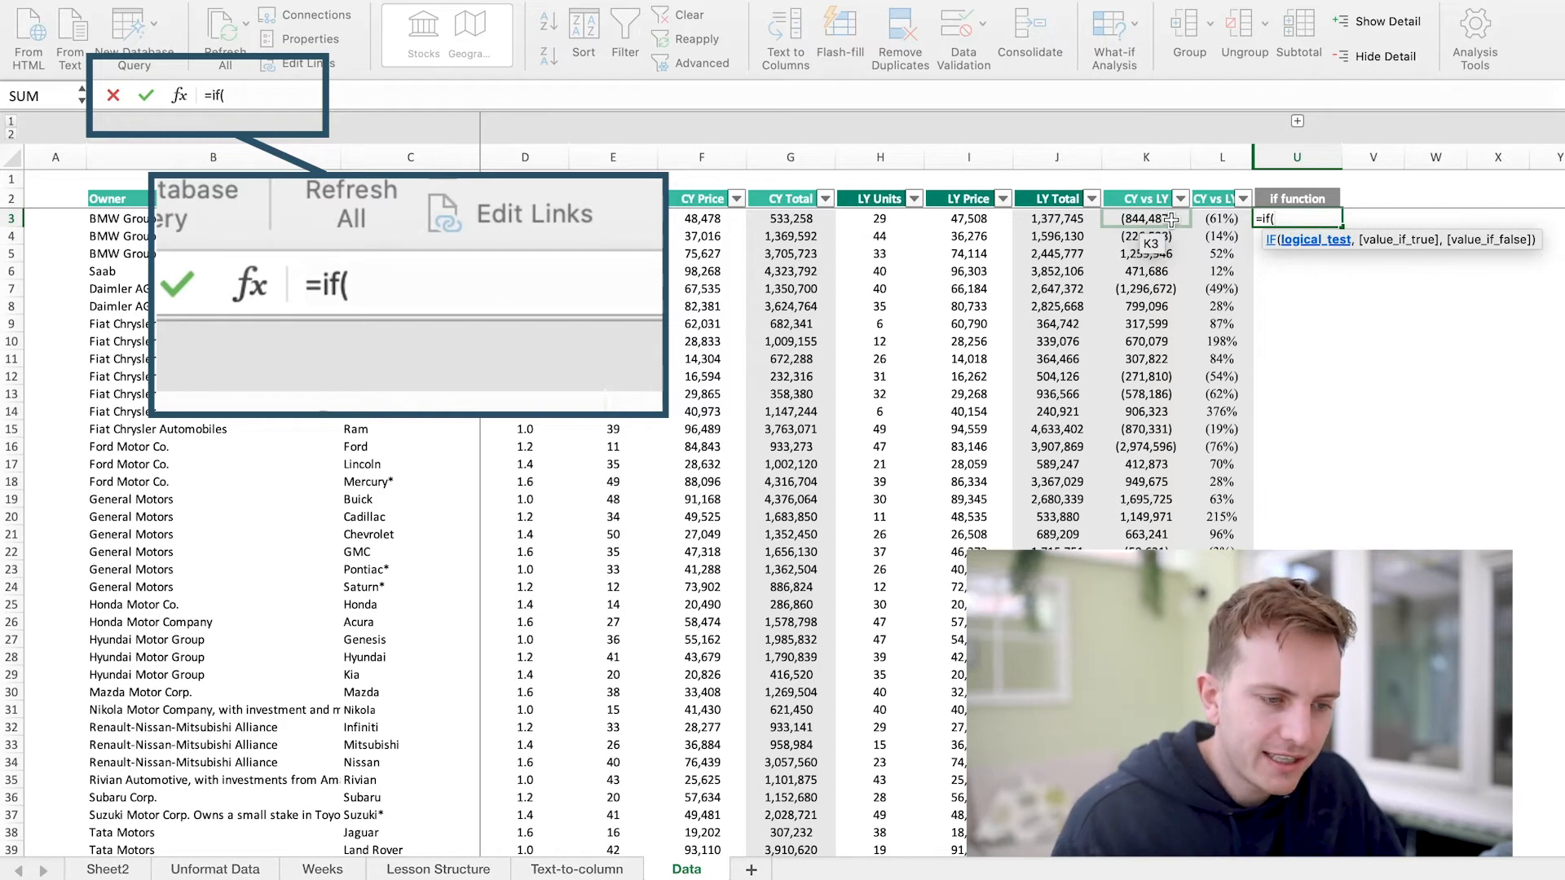
left_click(1171, 220)
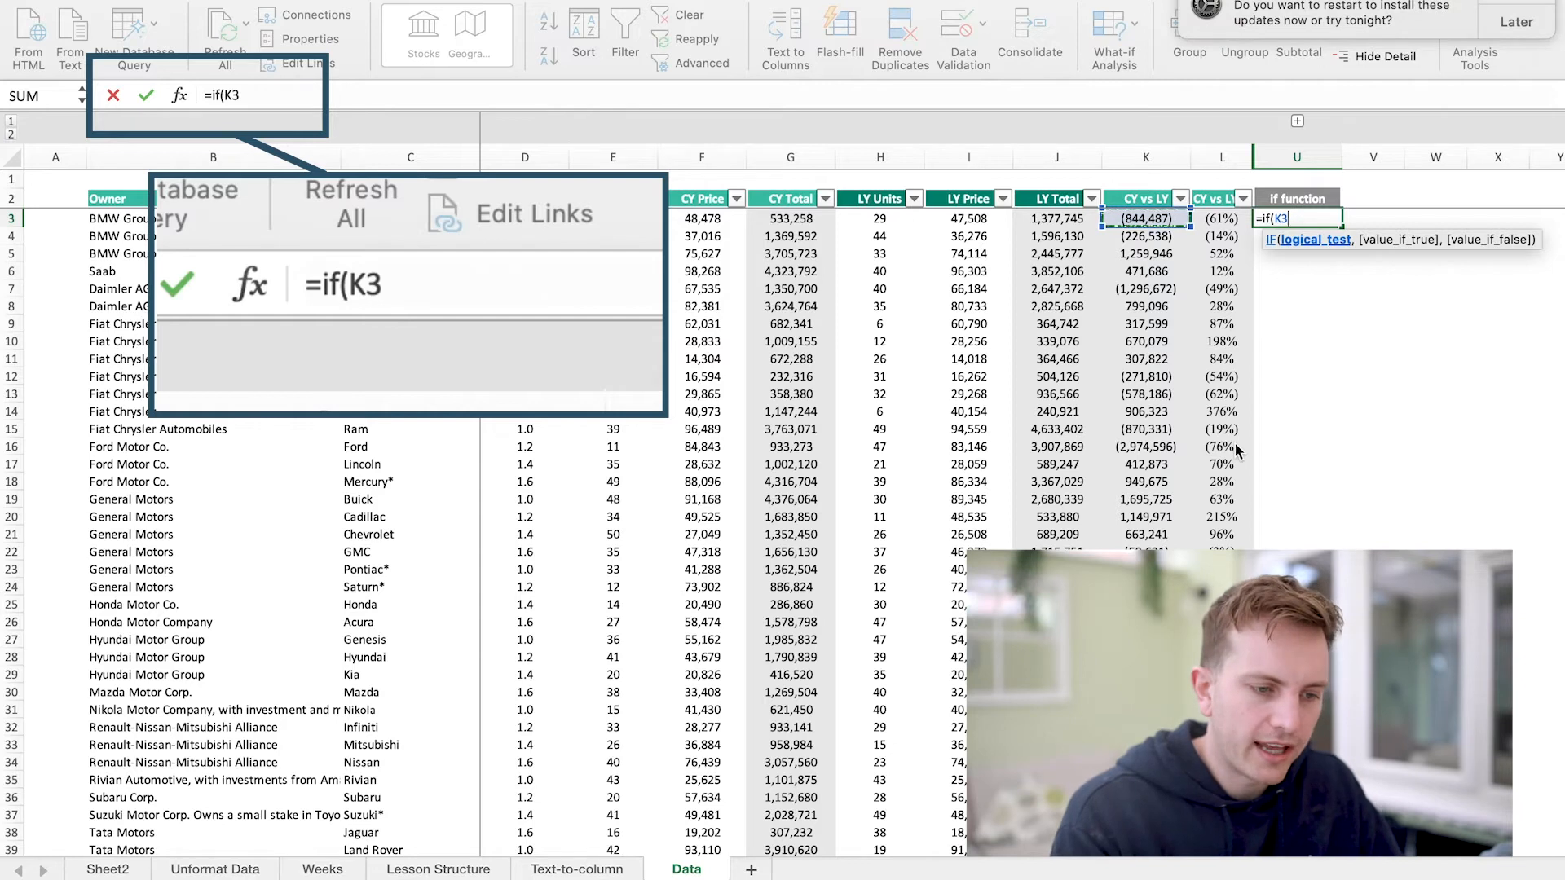
type(">")
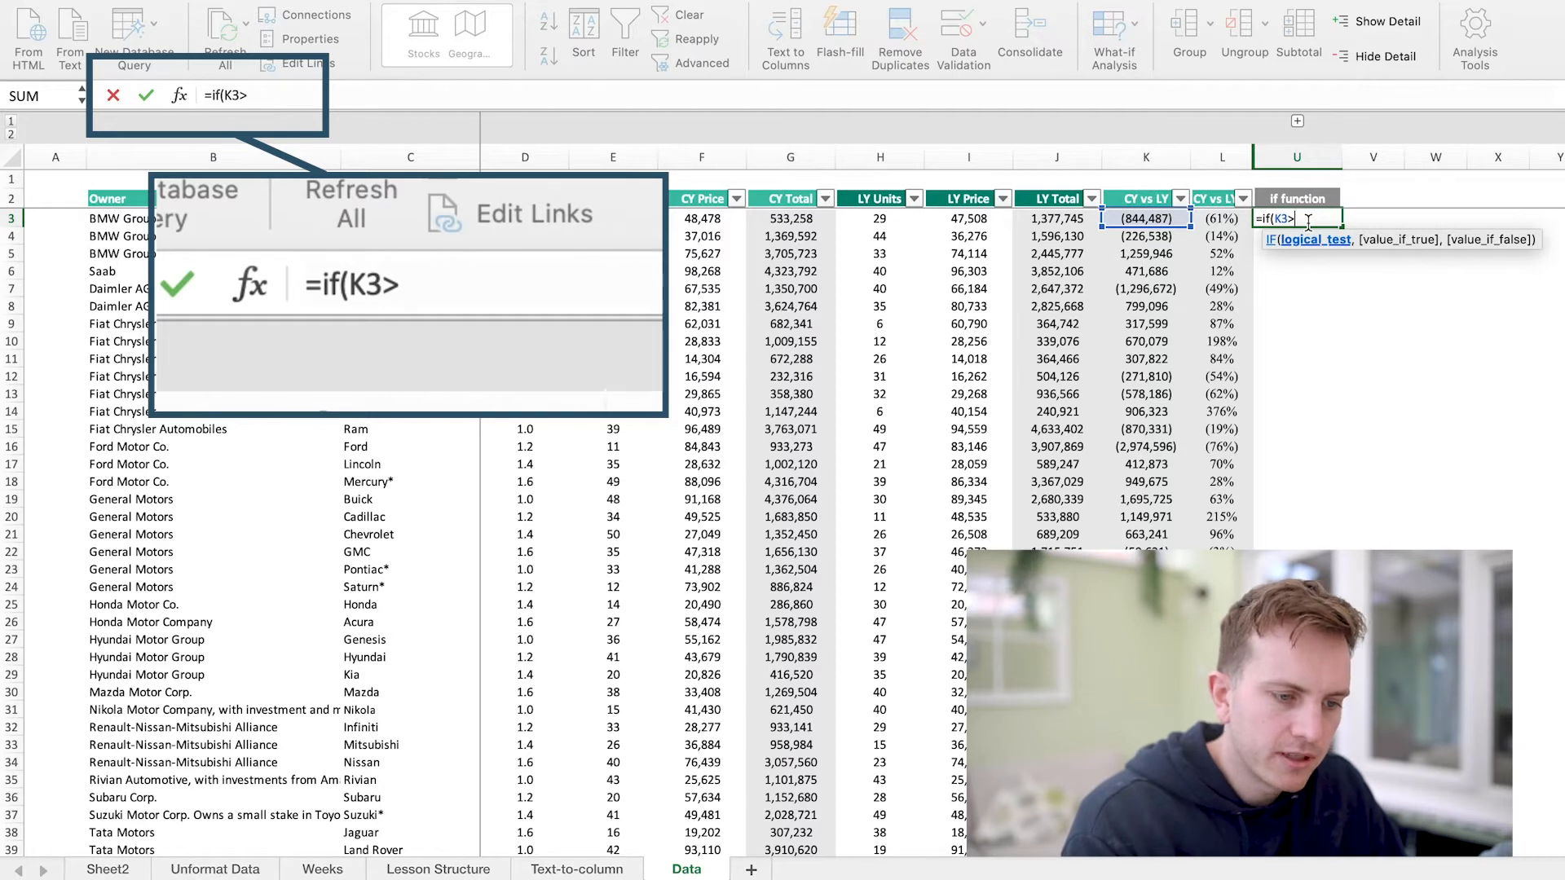
type("=0")
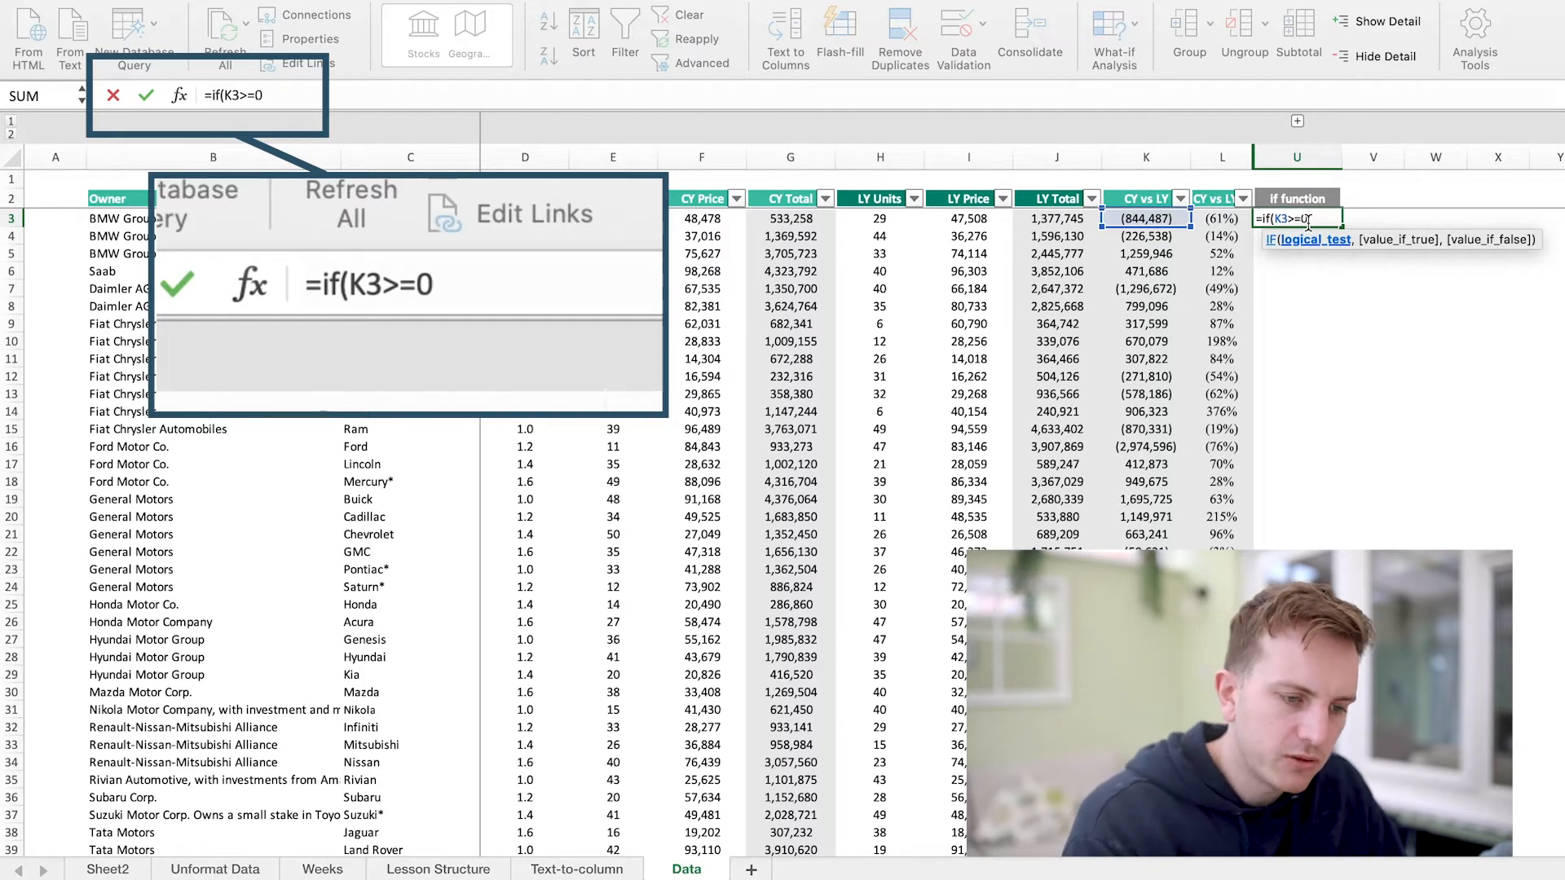
type(",")
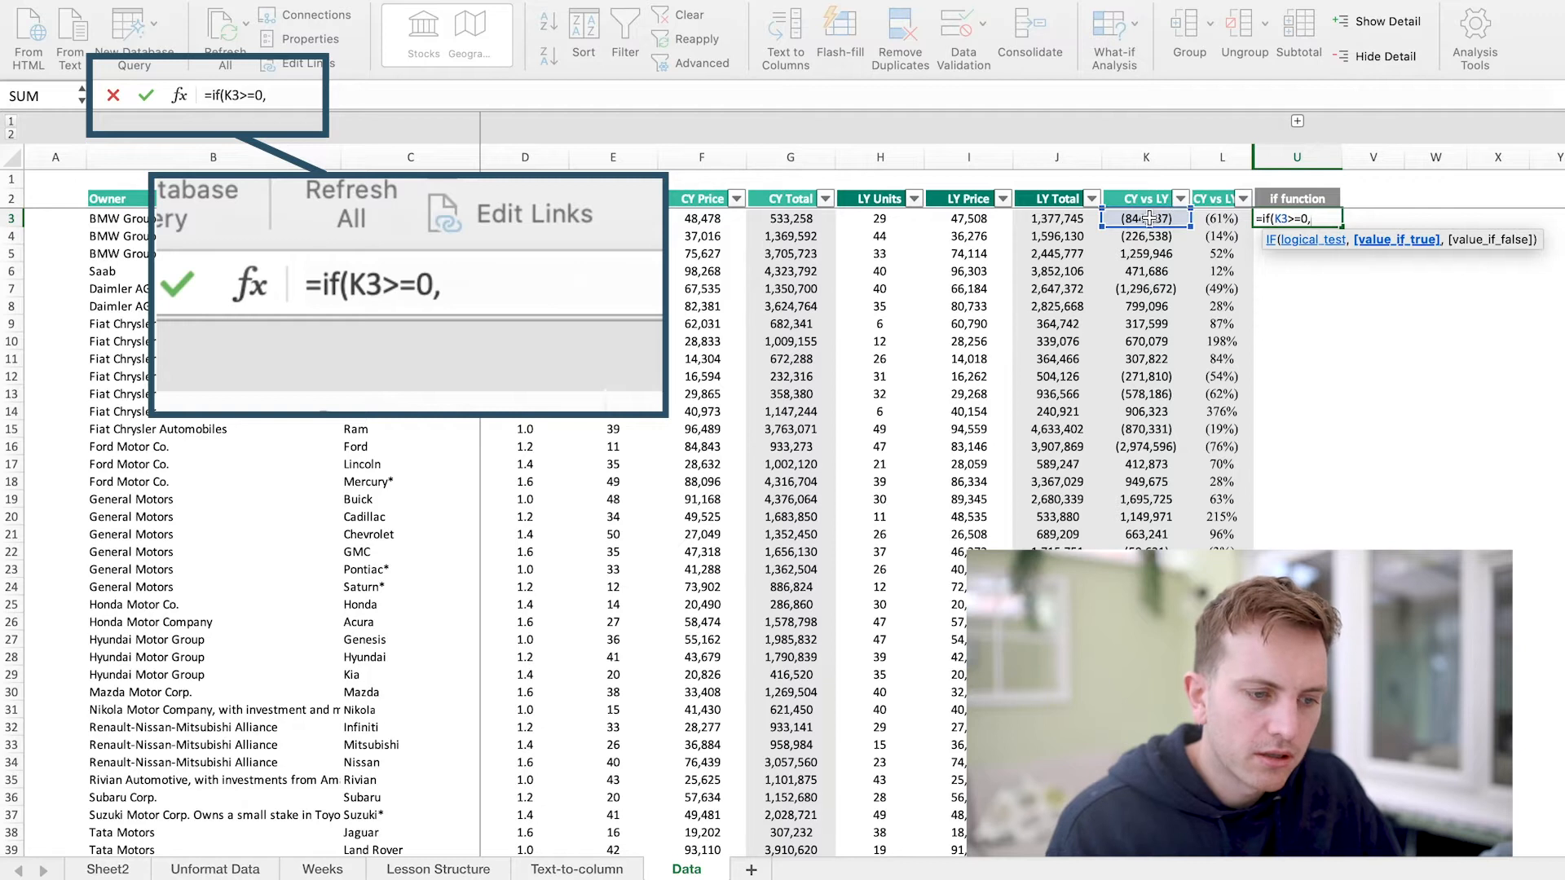
left_click(1149, 219)
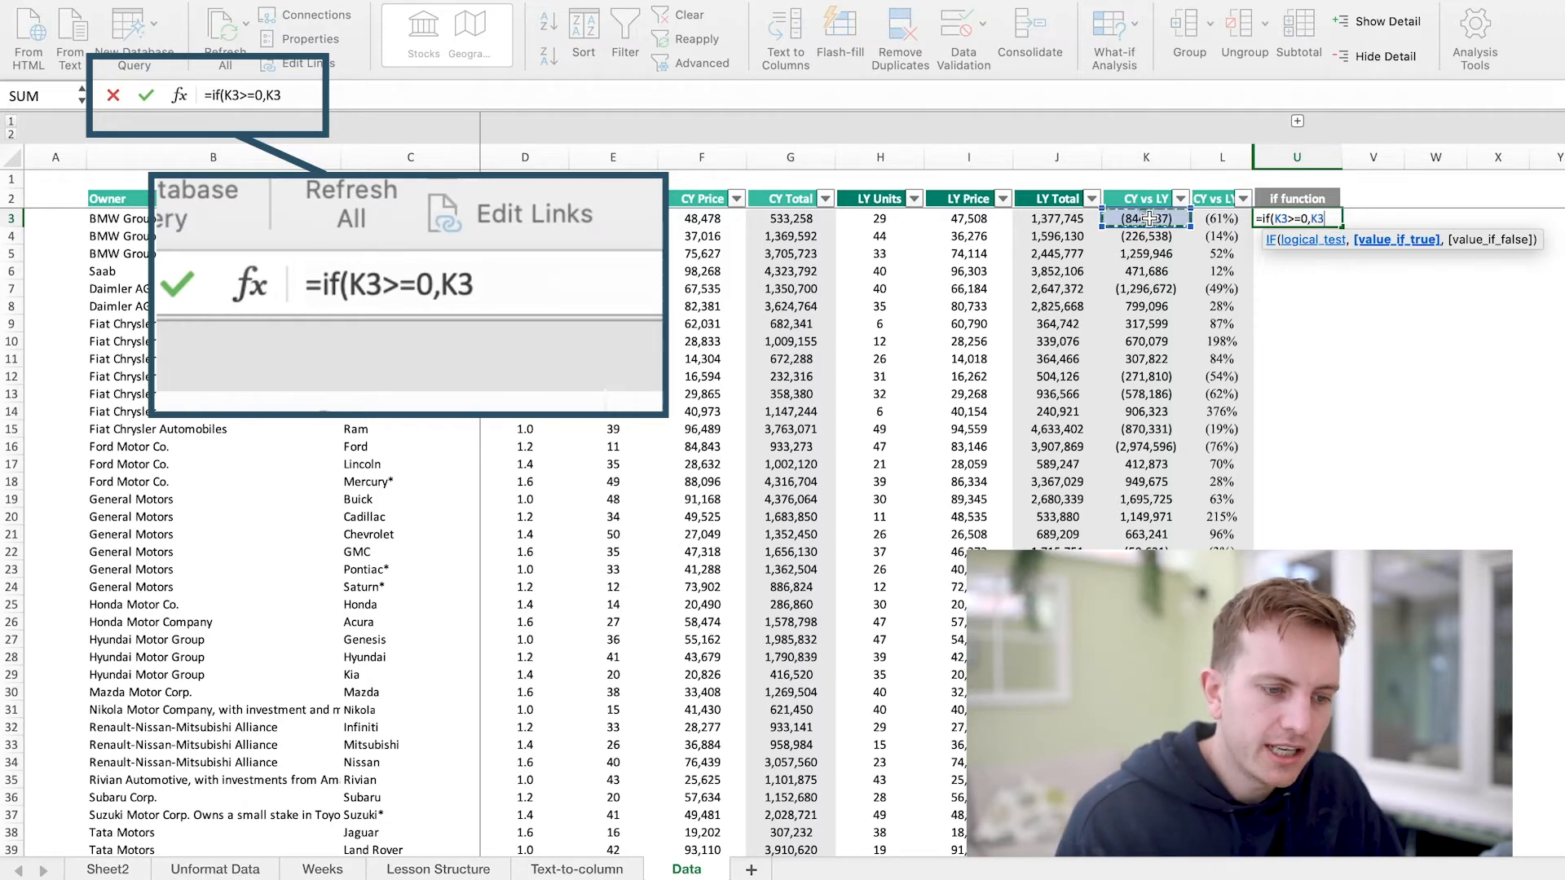
type(",0")
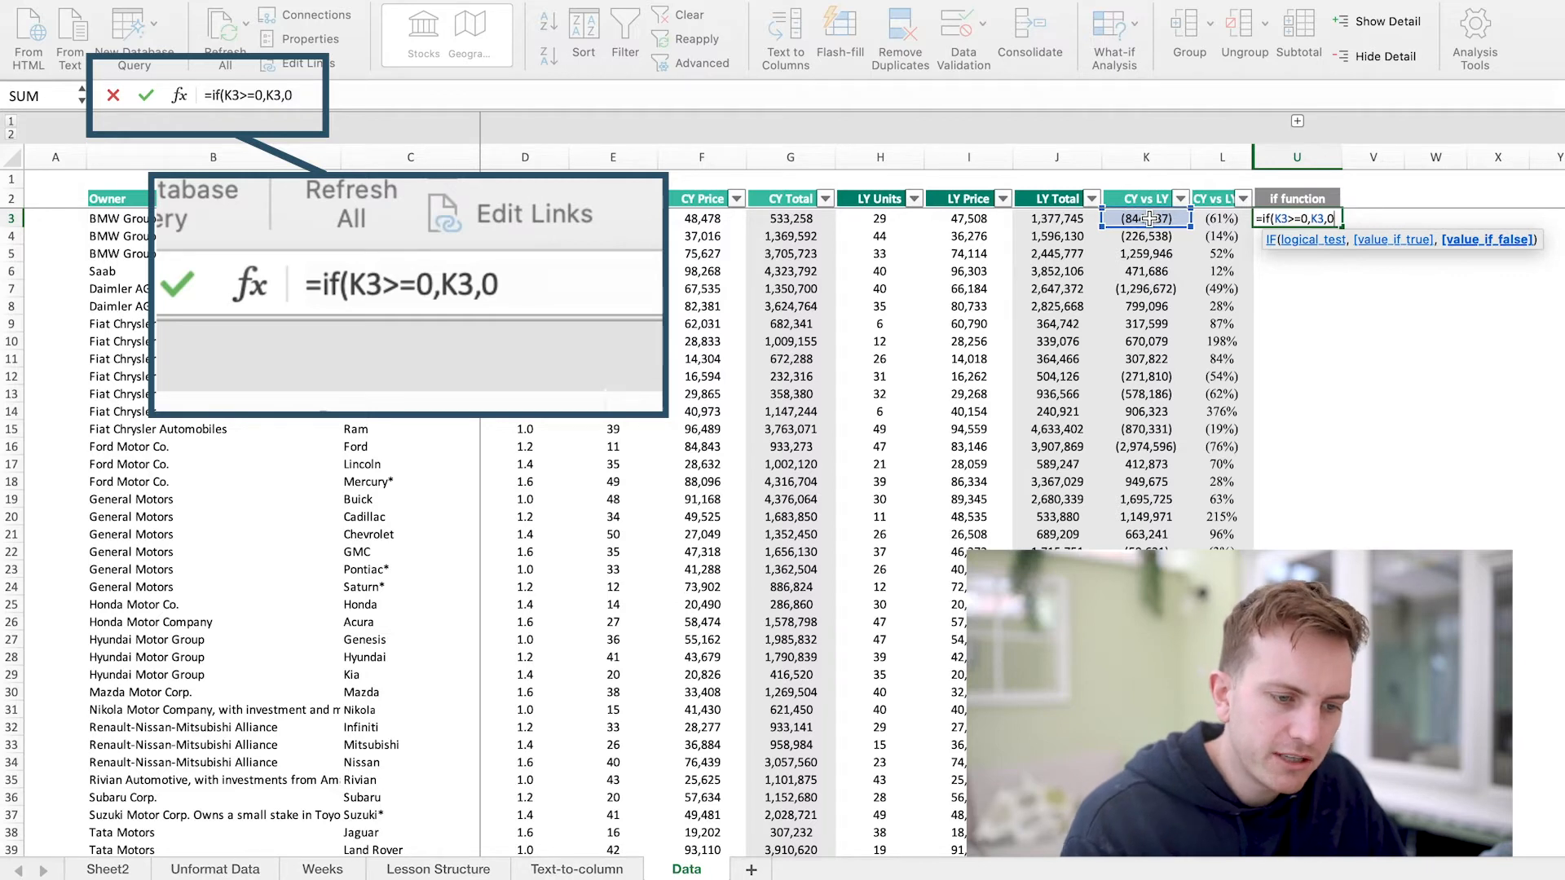
type(")")
key("Return")
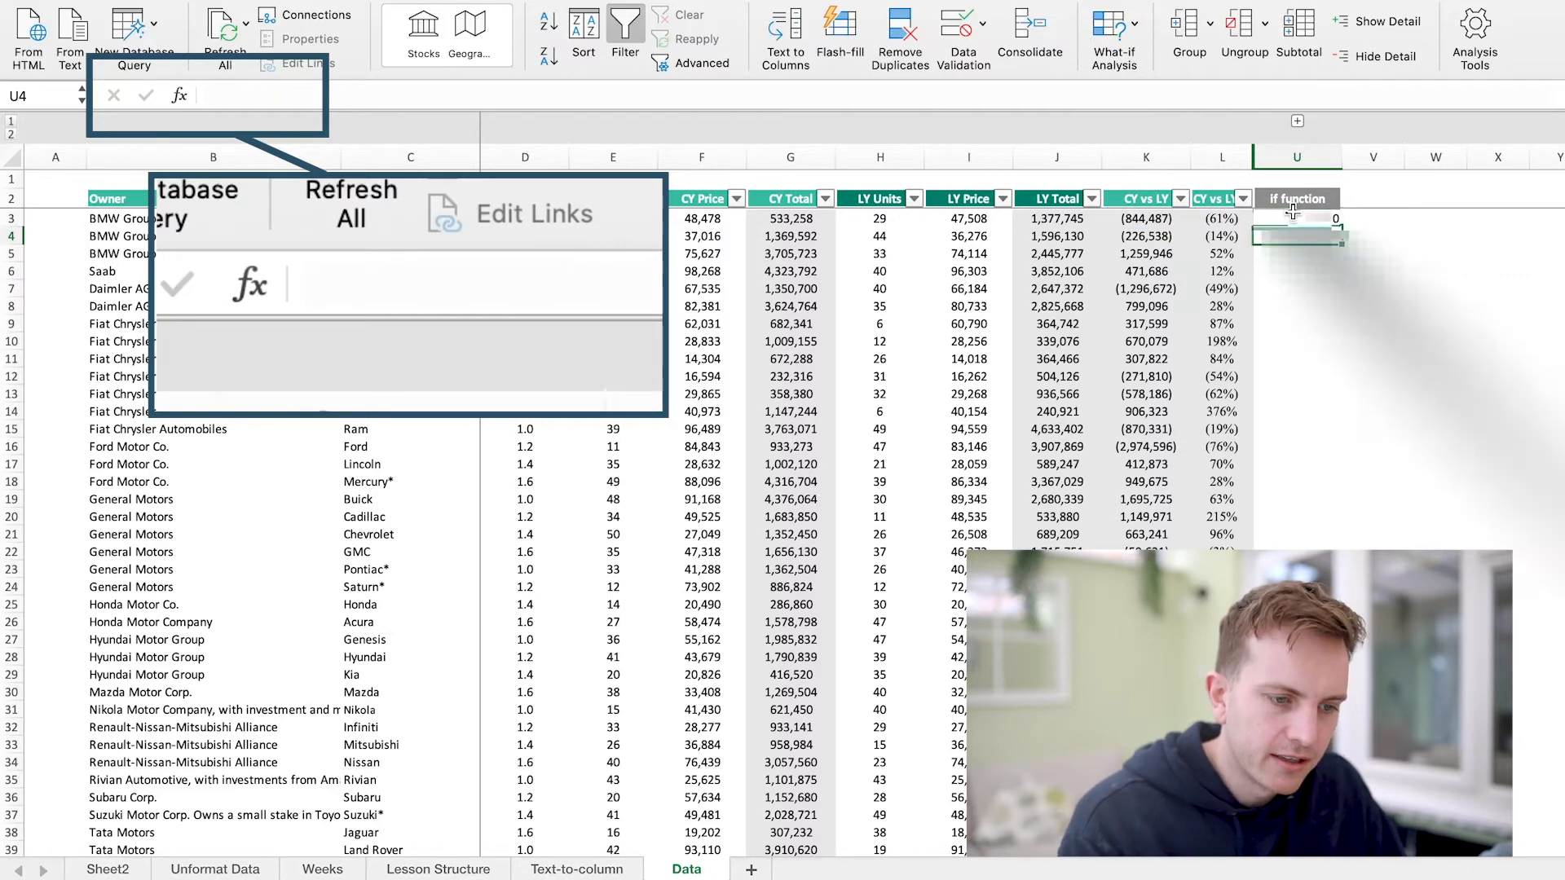
Step: Fill the IF formula from U3 down the column to row 50
left_click(1295, 217)
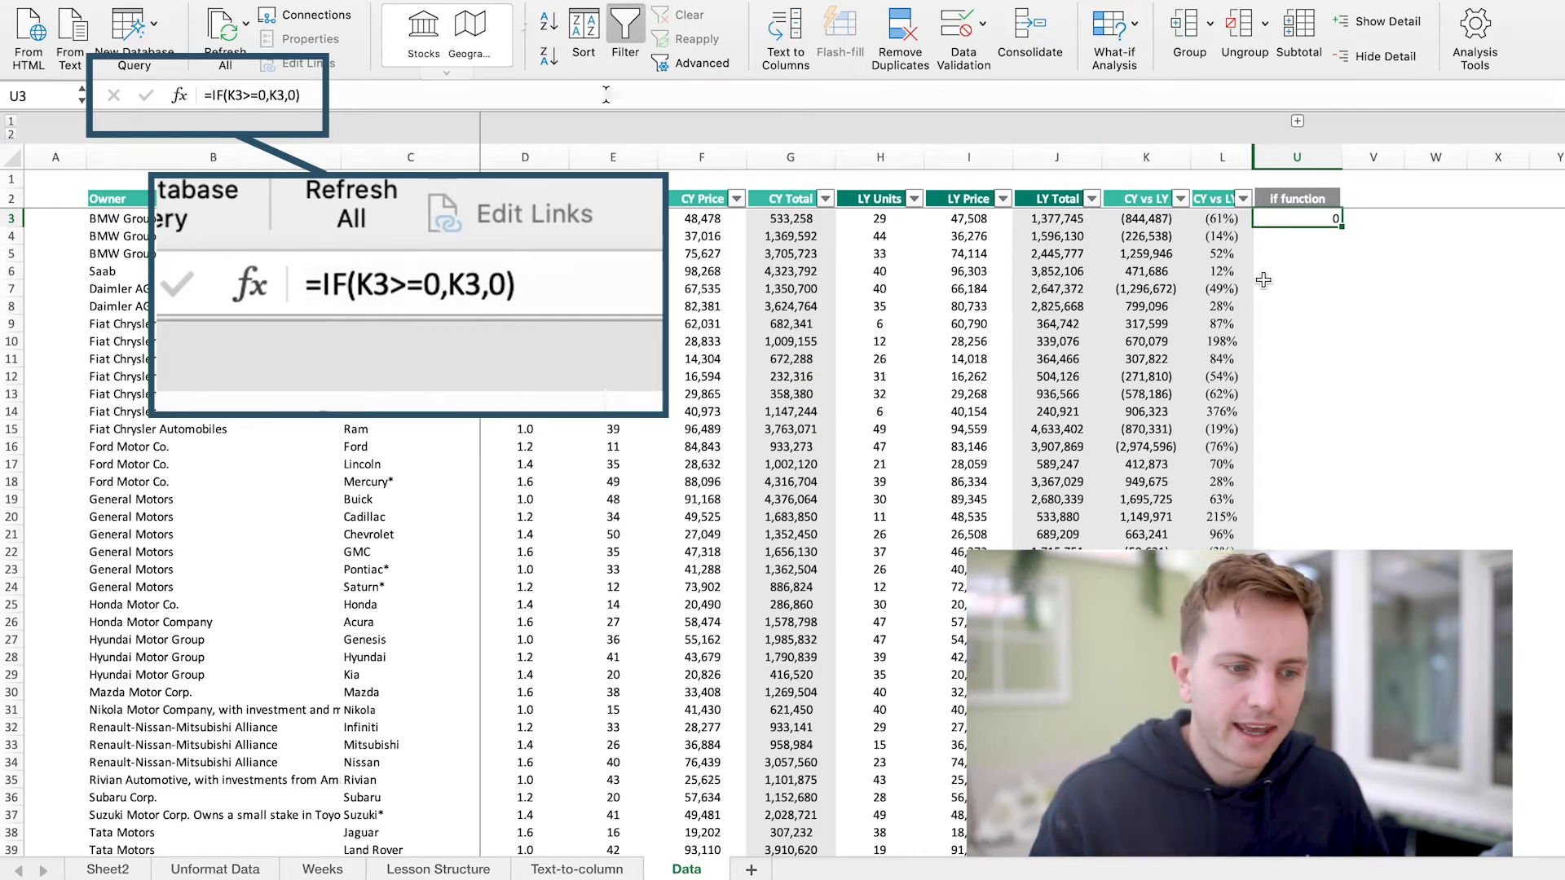
double_click(1338, 228)
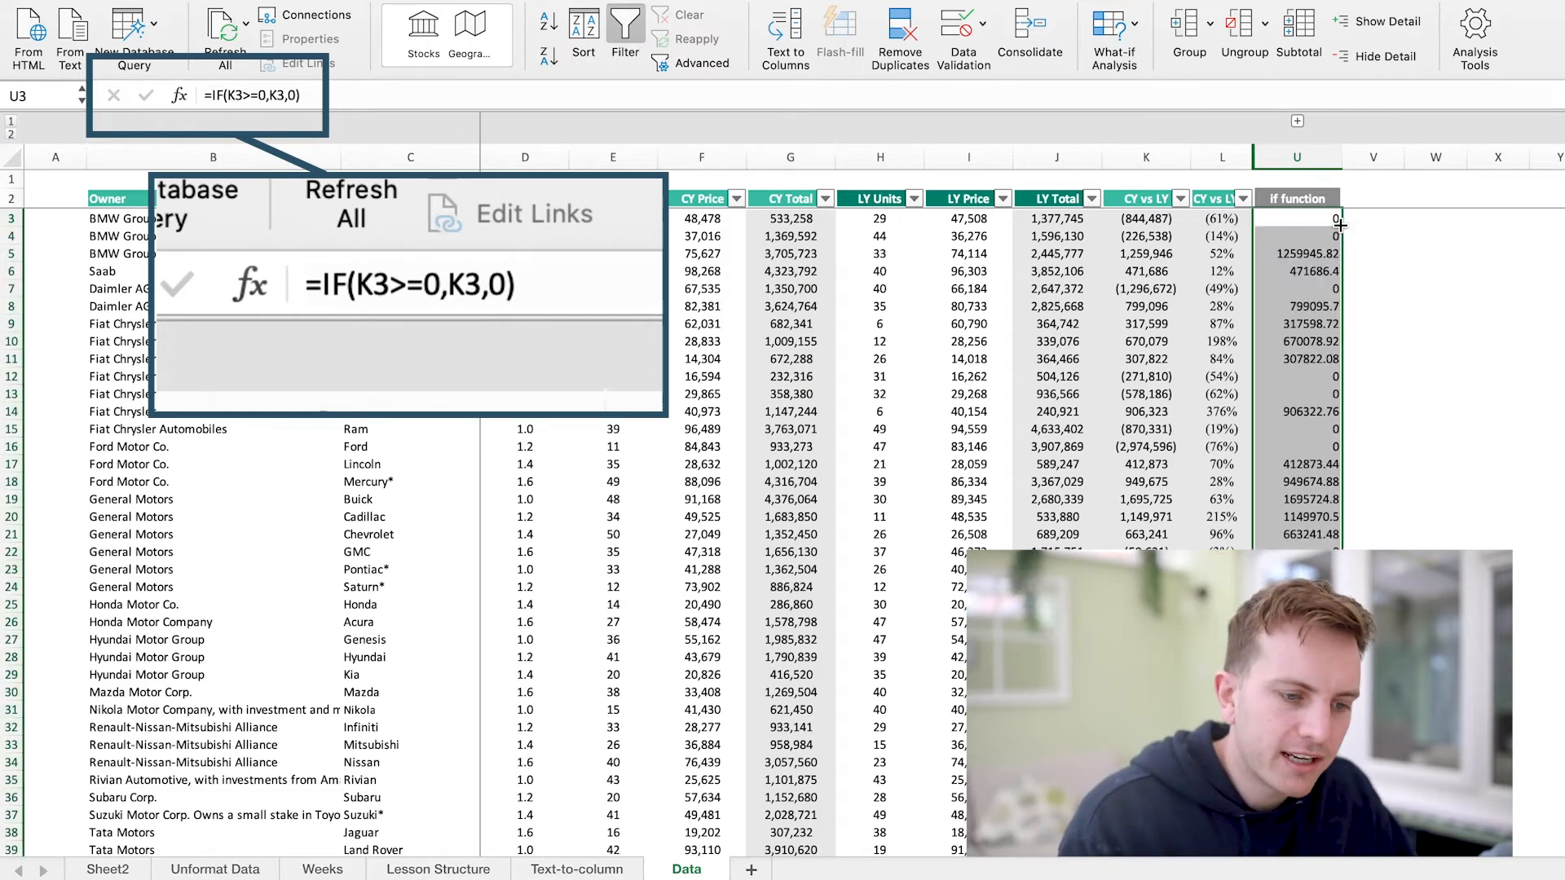
left_click(1419, 274)
Step: Copy the Subtotal and Grand total formulas from L52:L53 into U52:U53 under the if function column
left_click(1304, 218)
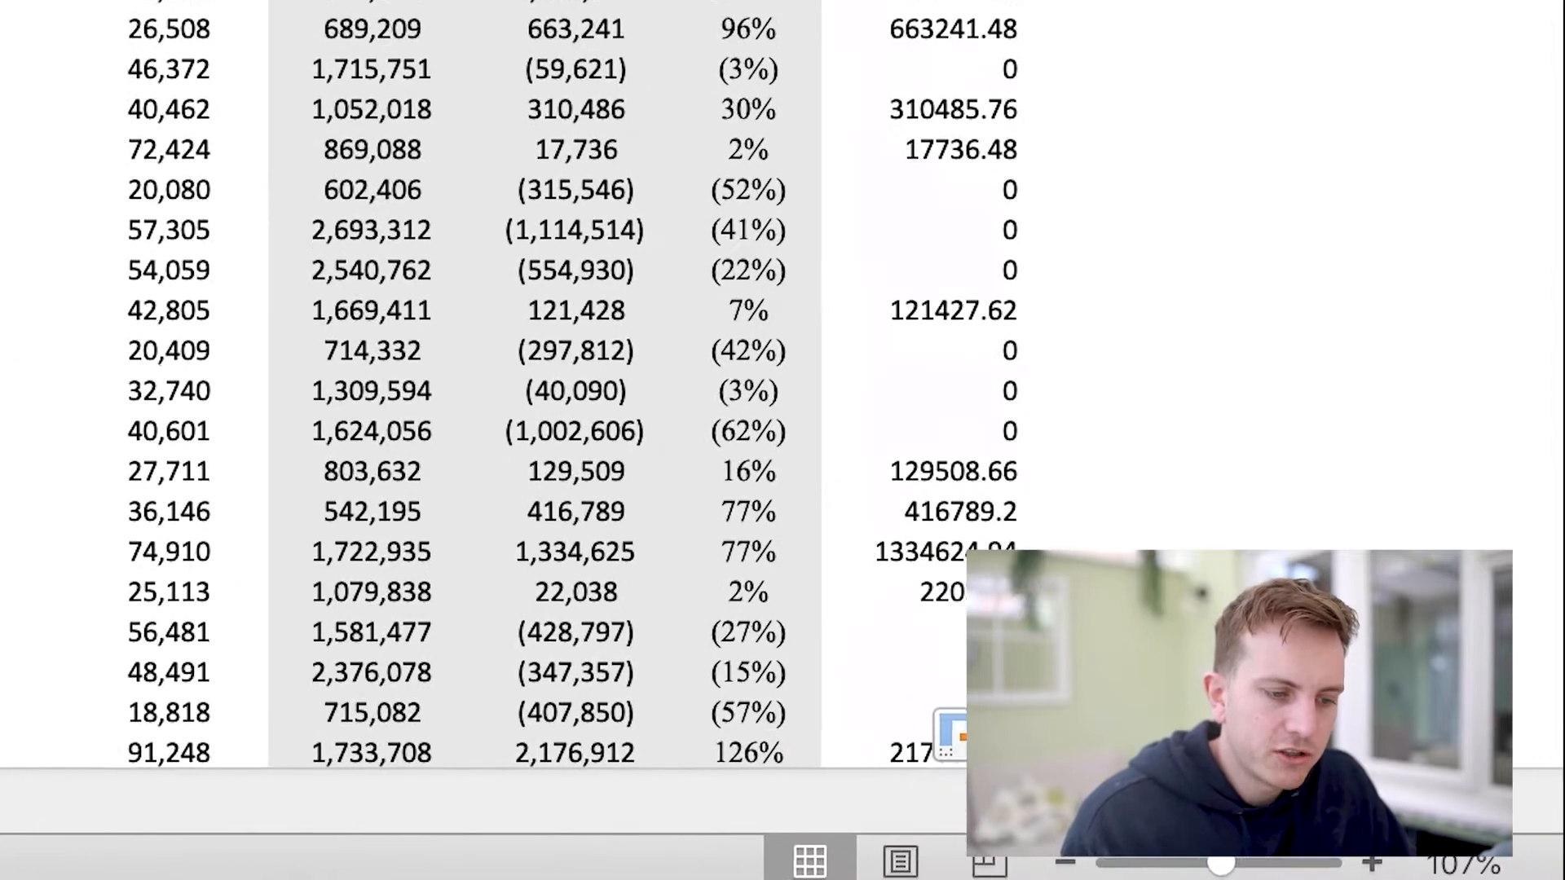
key("ctrl+Down")
key("Down")
key("Down")
key("Down")
key("Down")
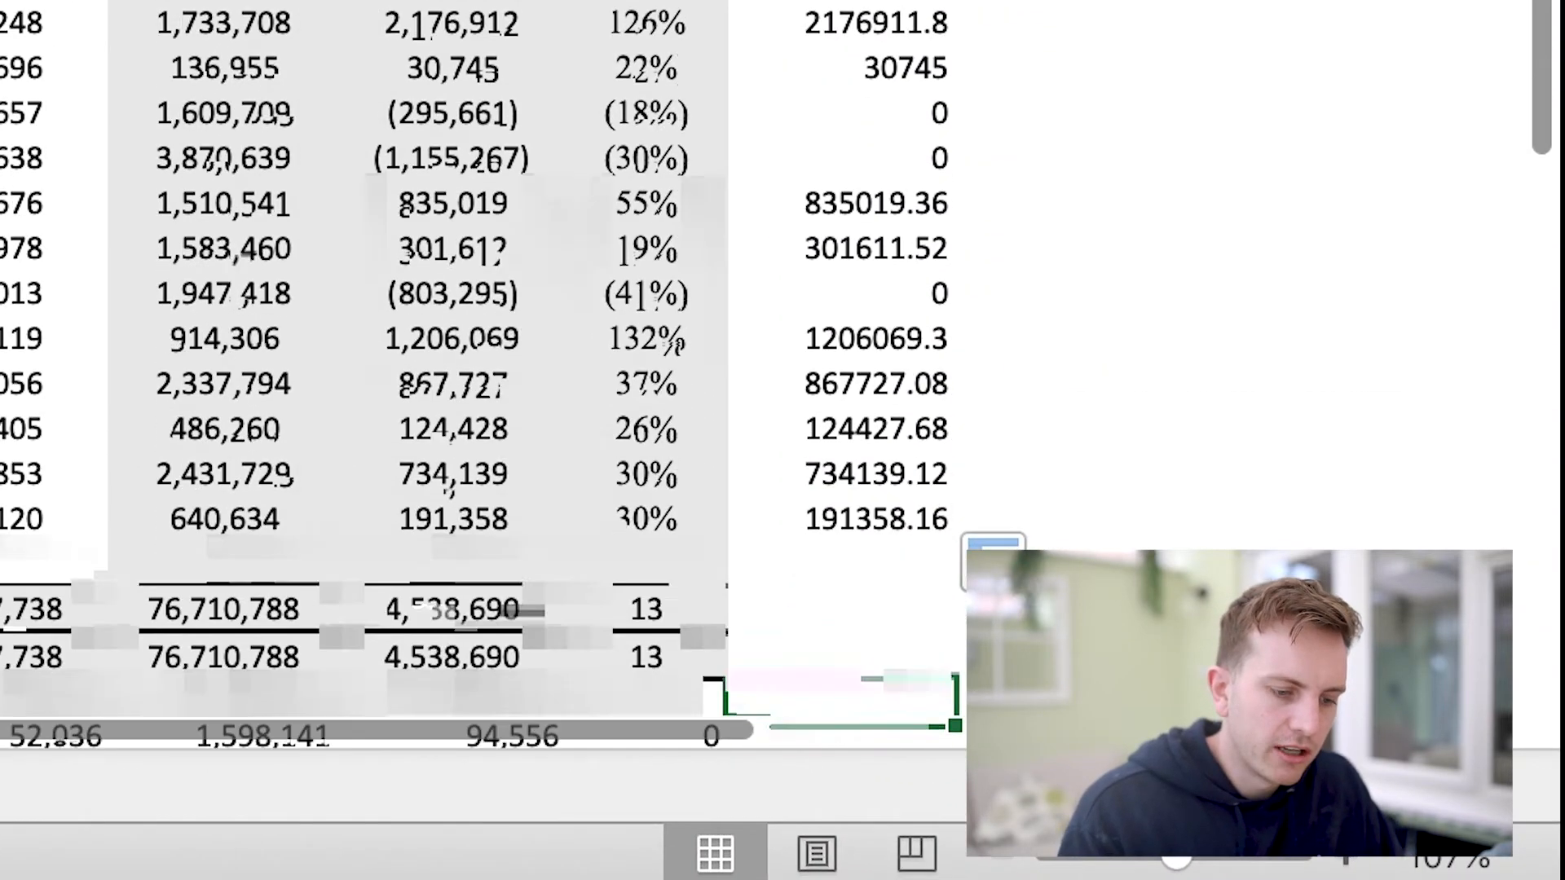
key("Left")
key("Up")
key("Up")
key("shift+Down")
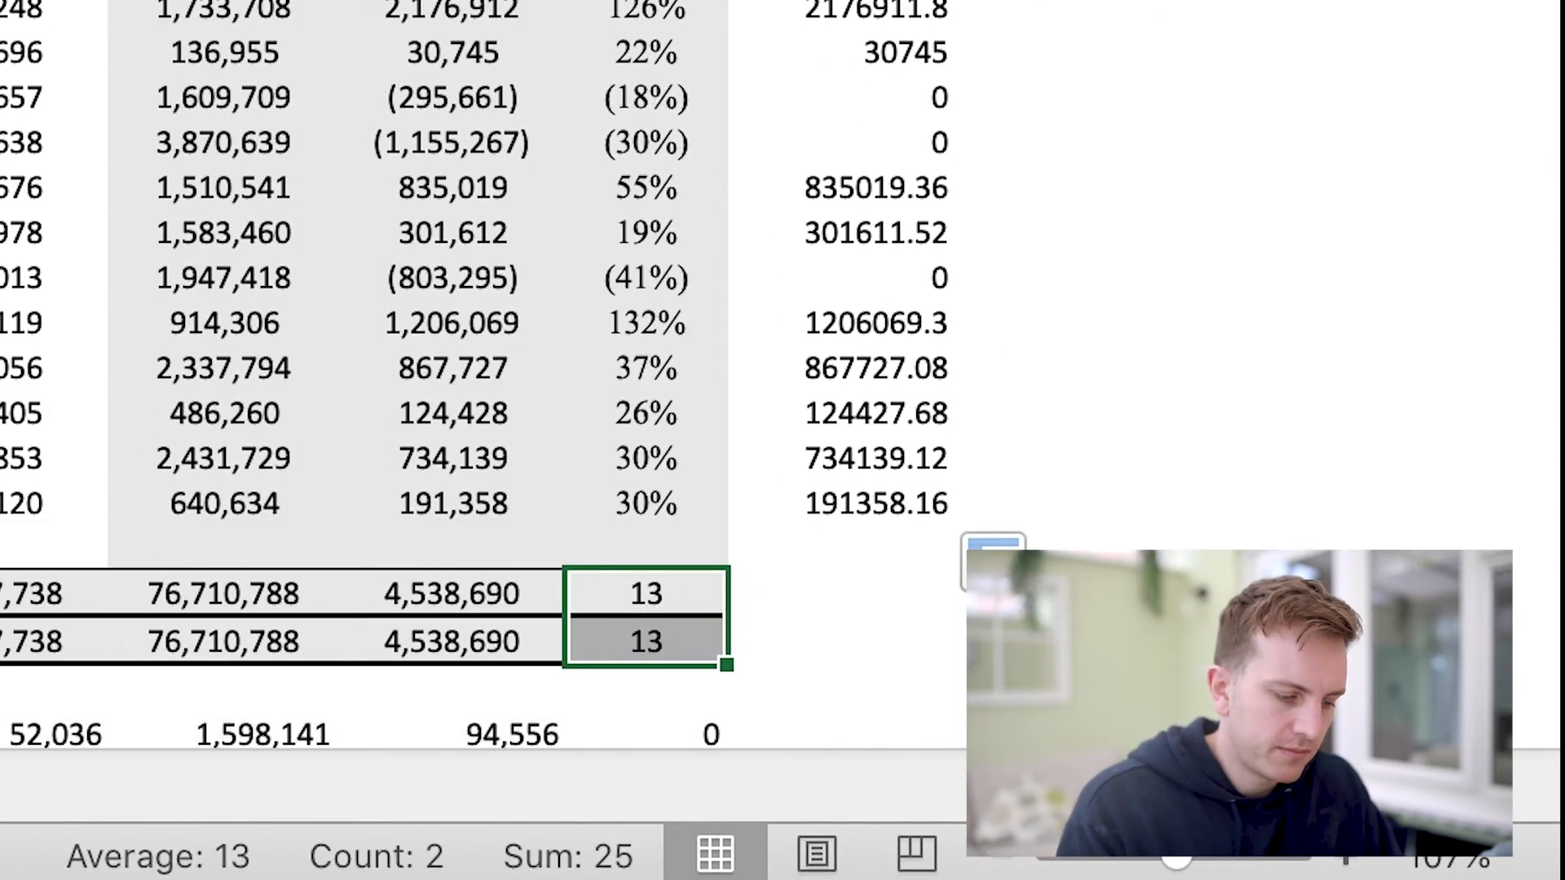
key("ctrl+c")
key("Right")
key("ctrl+v")
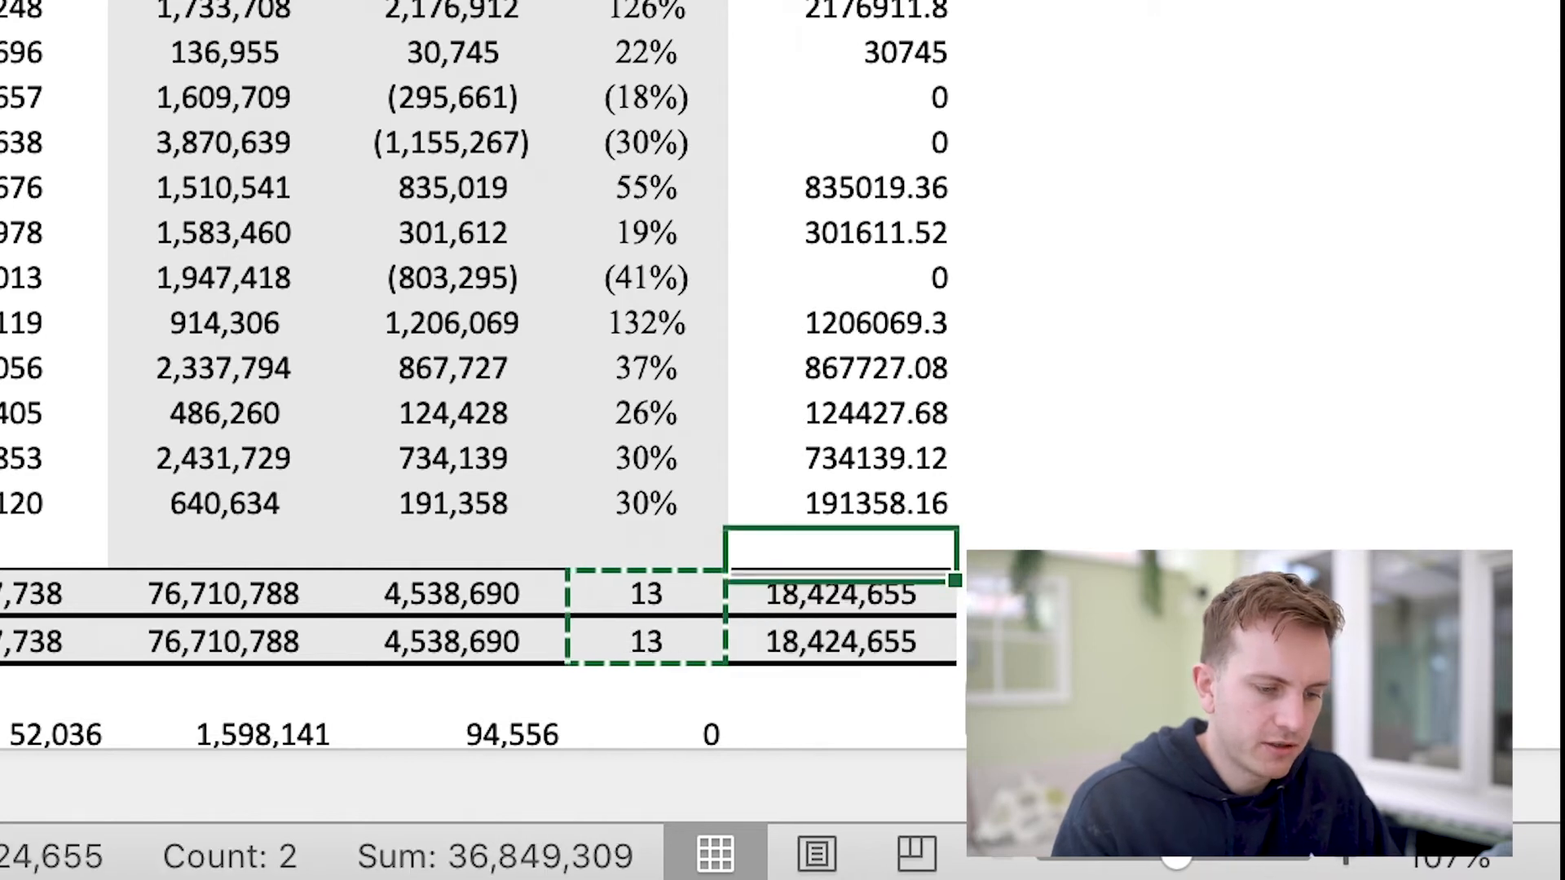
Step: Clear the copy selection and review the if function column's values against the CY vs LY differences
key("Up")
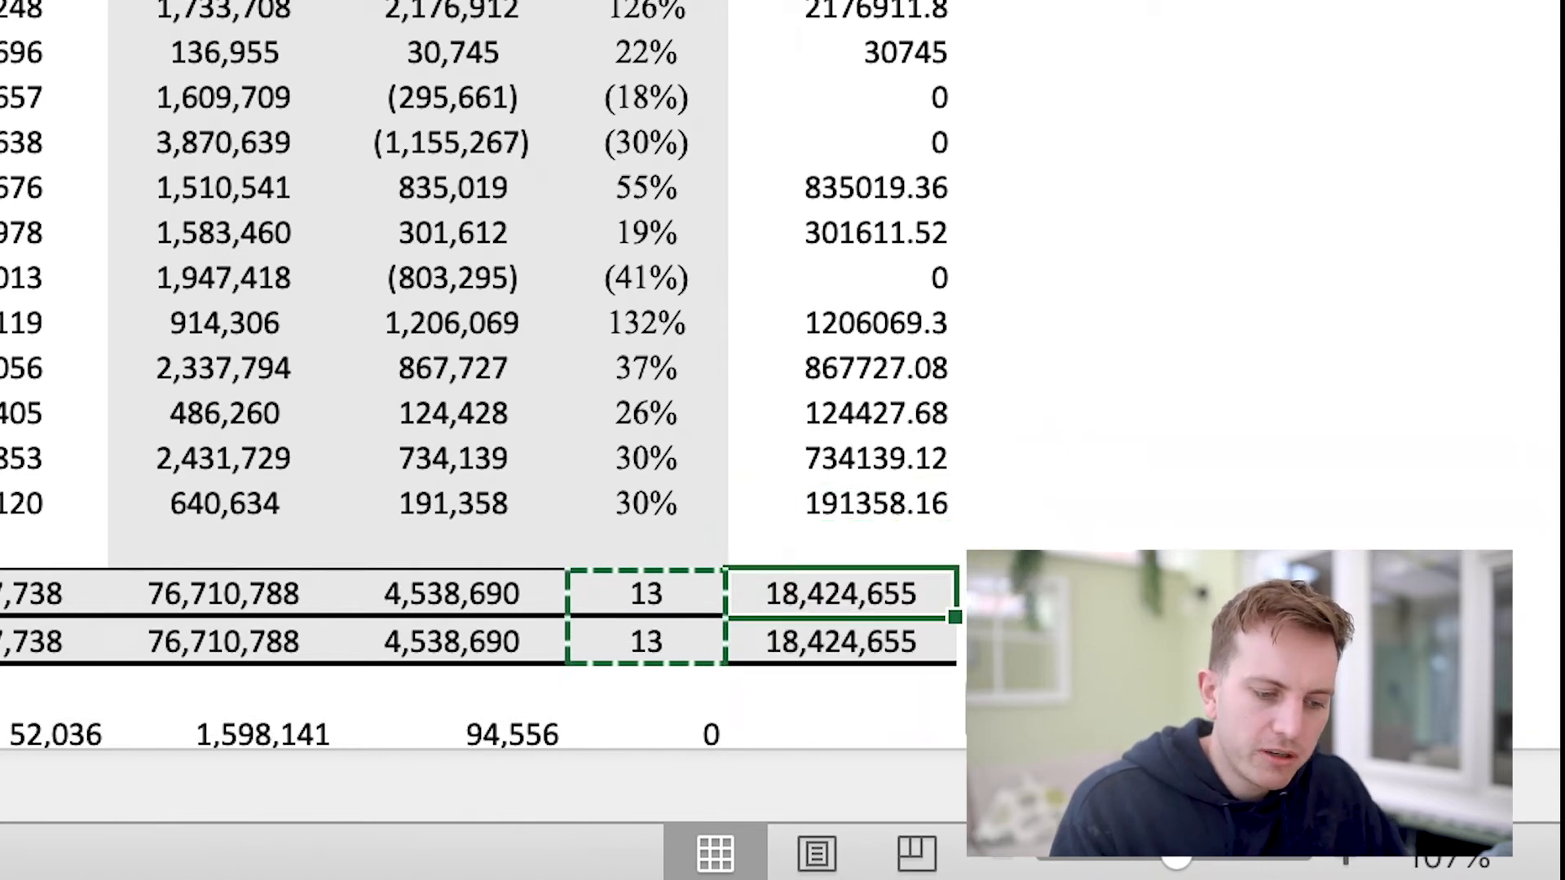
key("Up")
key("Up")
key("Up")
key("Up")
key("Up")
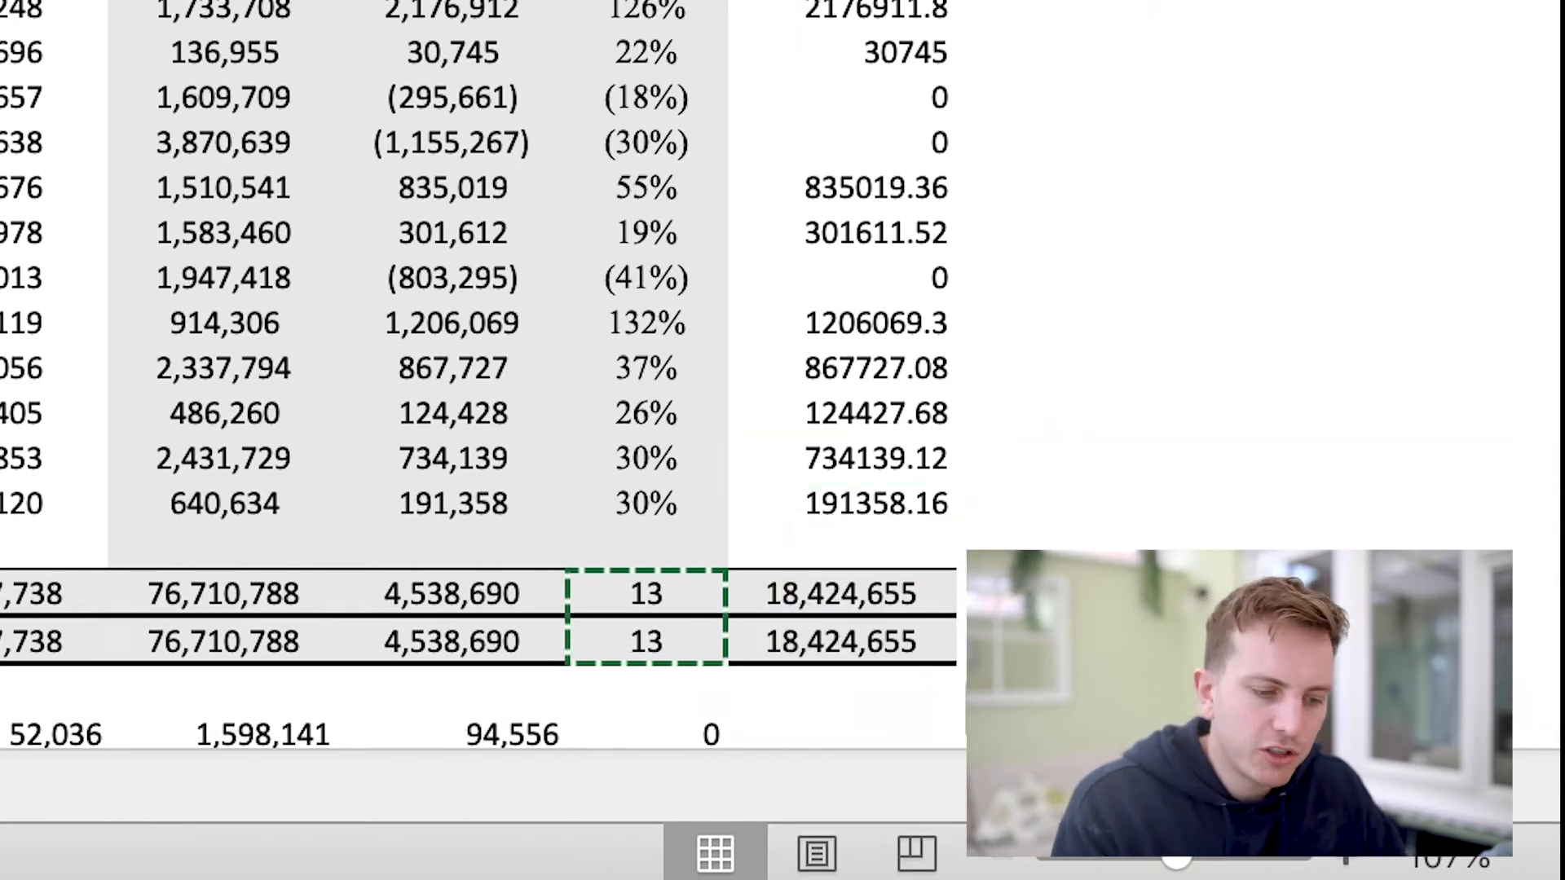
key("Escape")
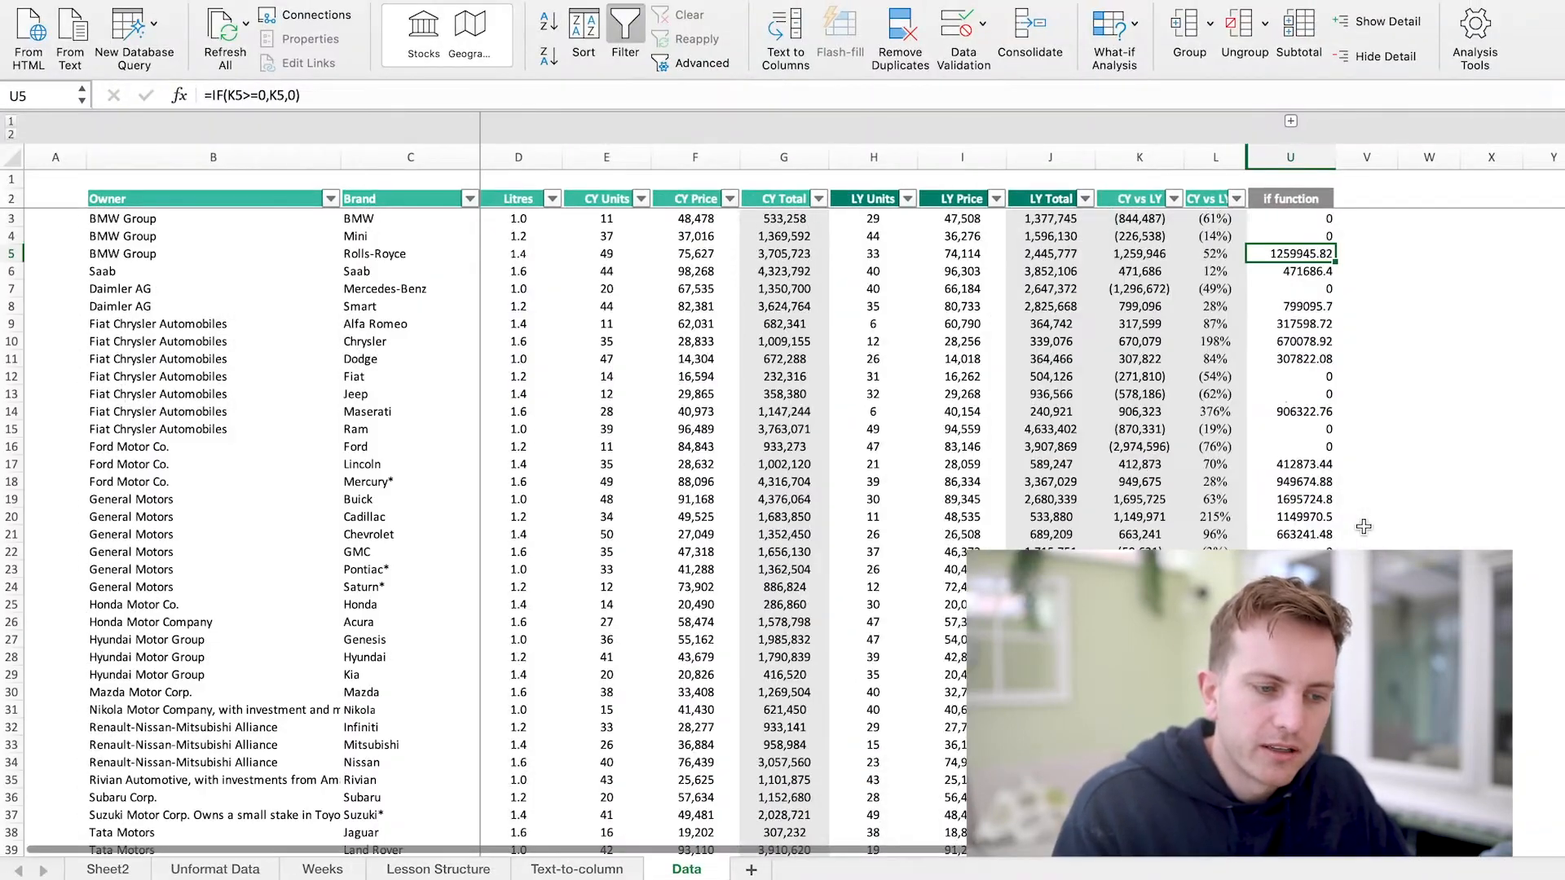
scroll(1364, 527, "down", 7)
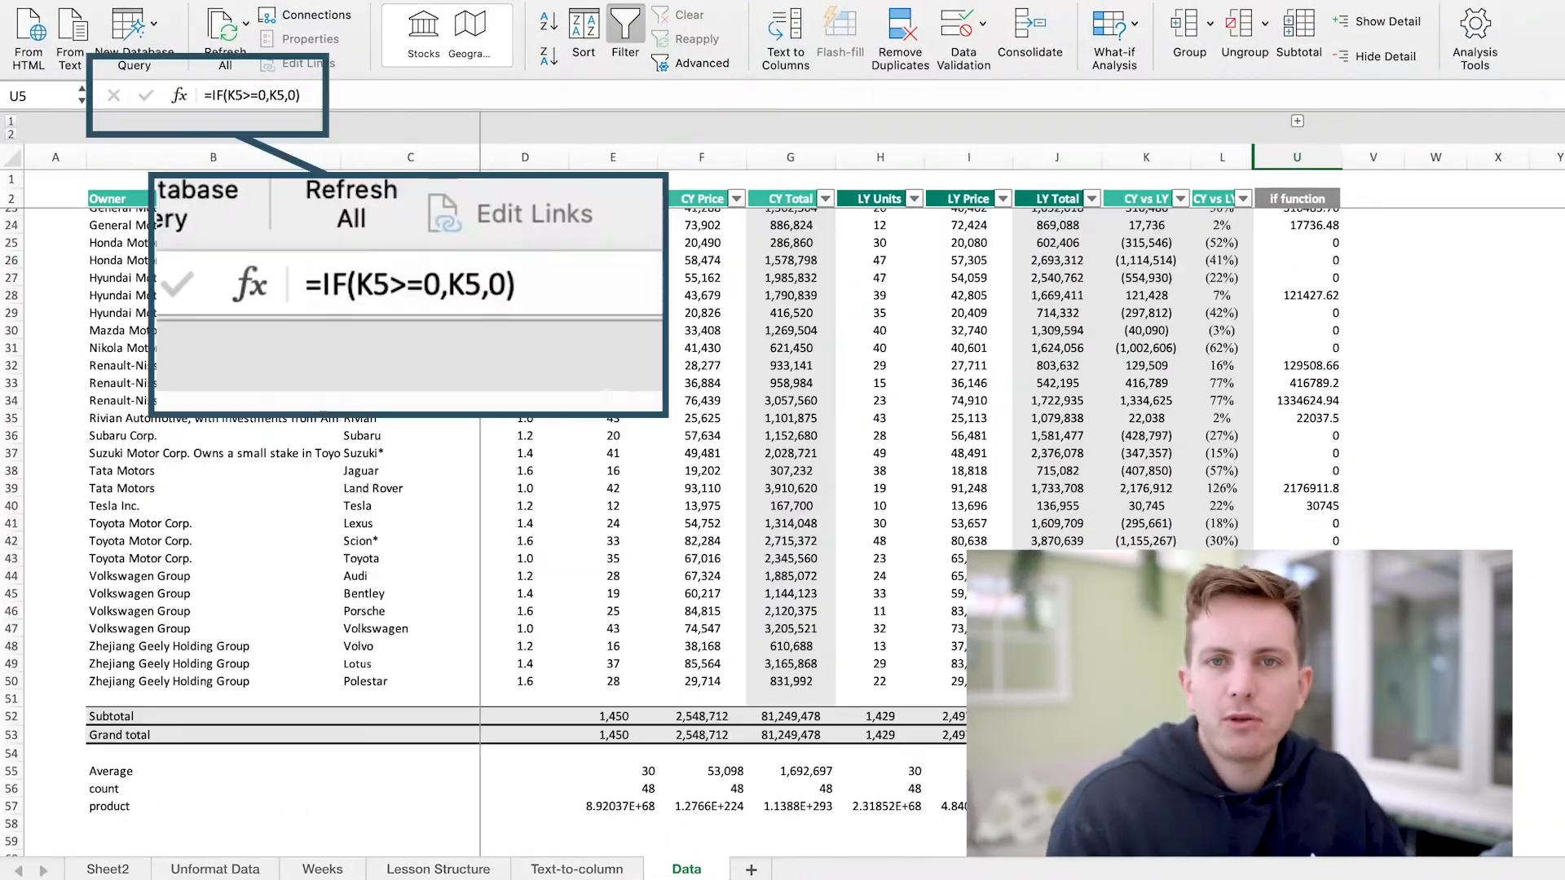
Step: Change the IF formula in U3 to =IF(K3<=0,K3,0) to keep only negative CY vs LY differences
scroll(1267, 484, "up", 7)
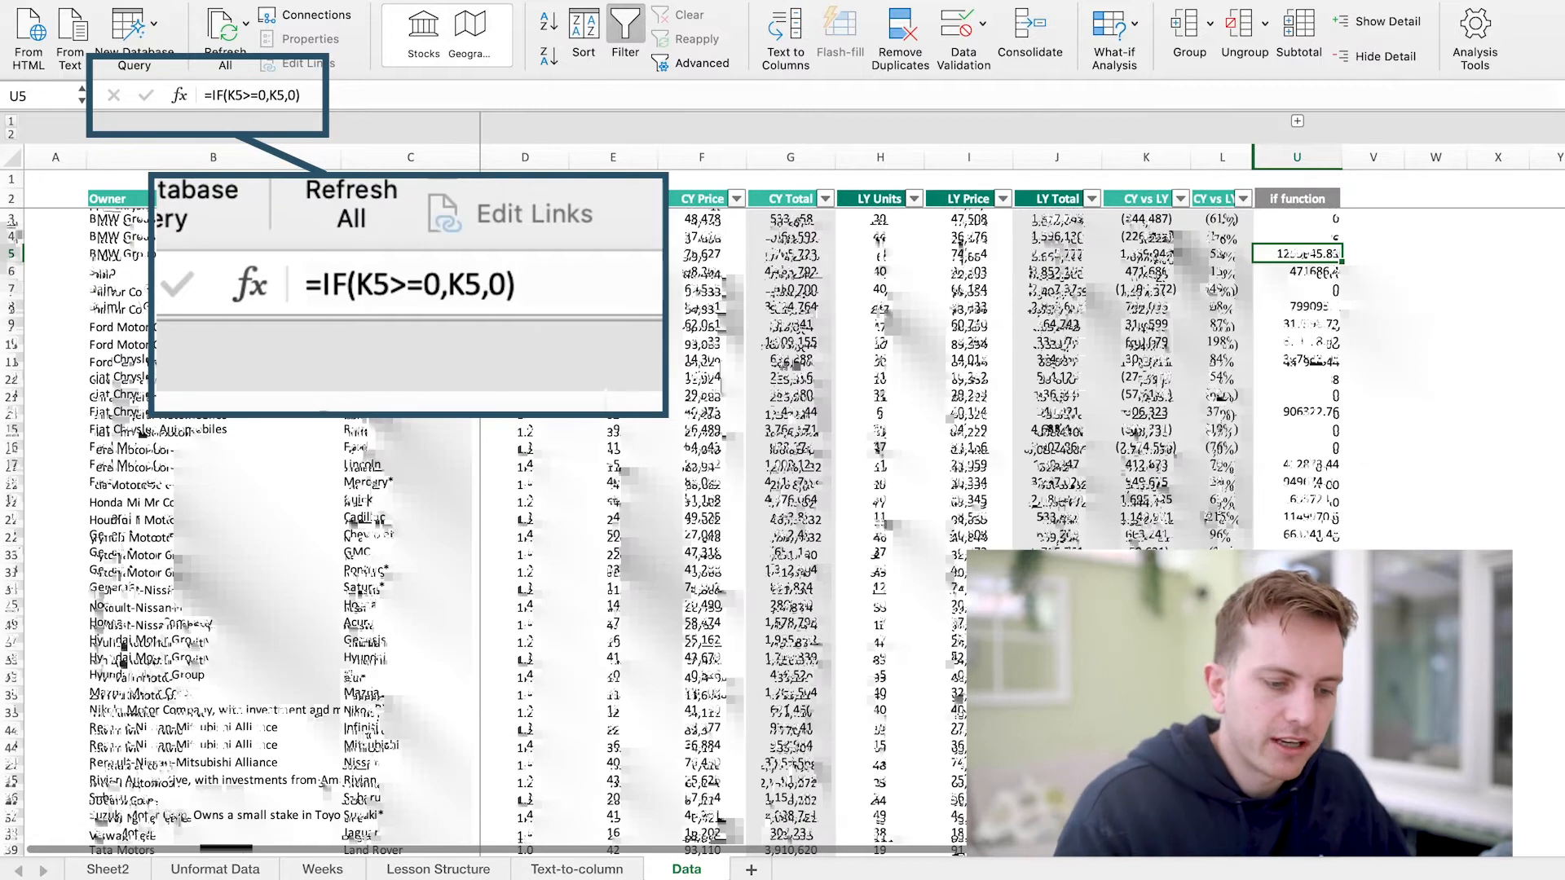
left_click(1314, 220)
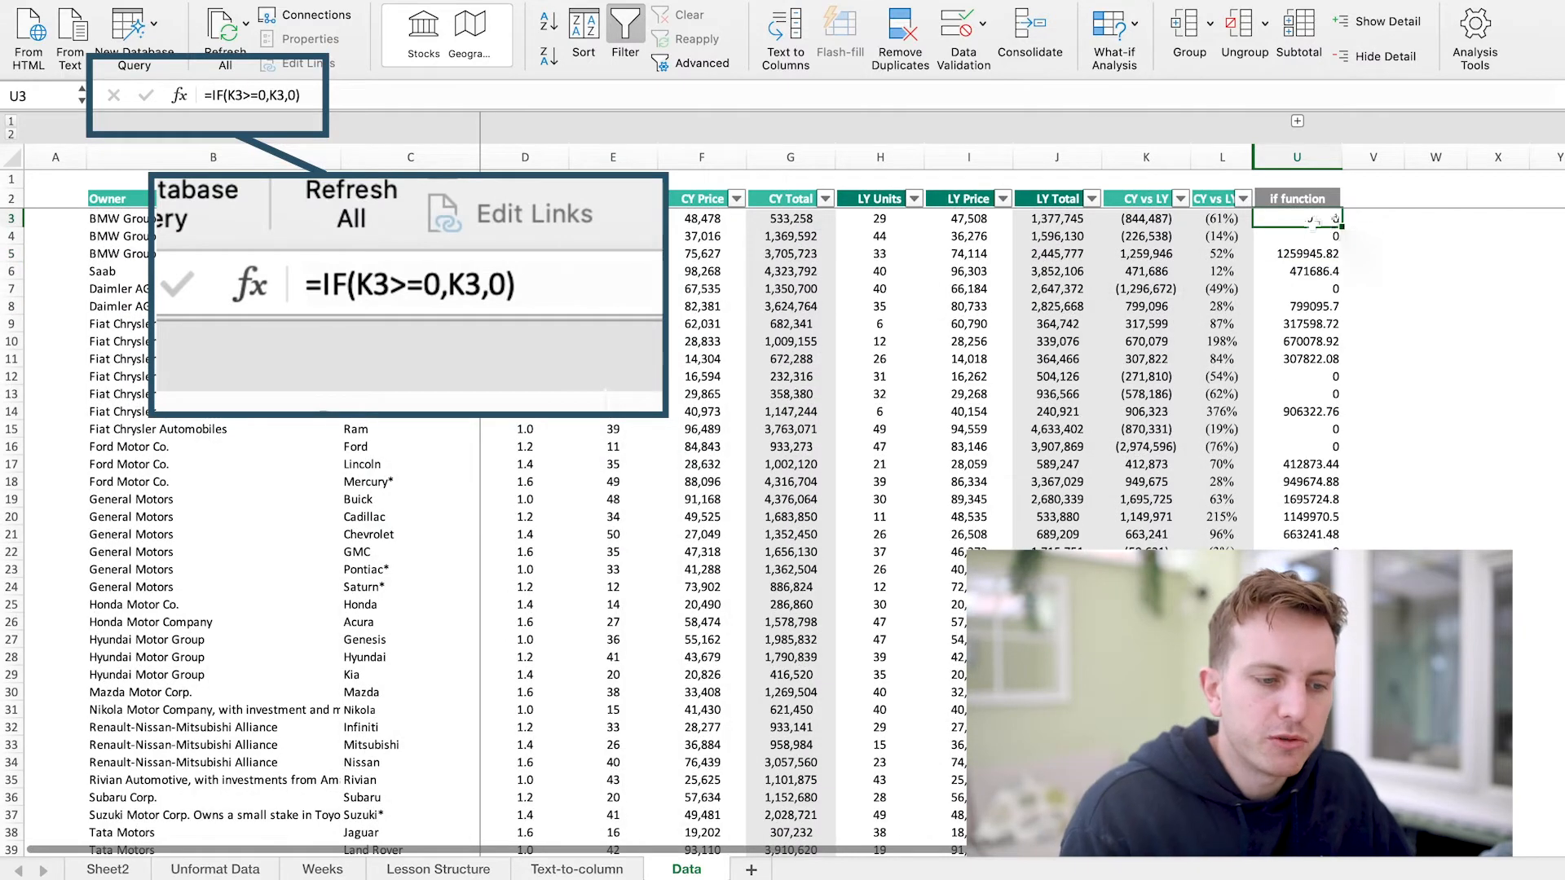
left_click(250, 96)
key("BackSpace")
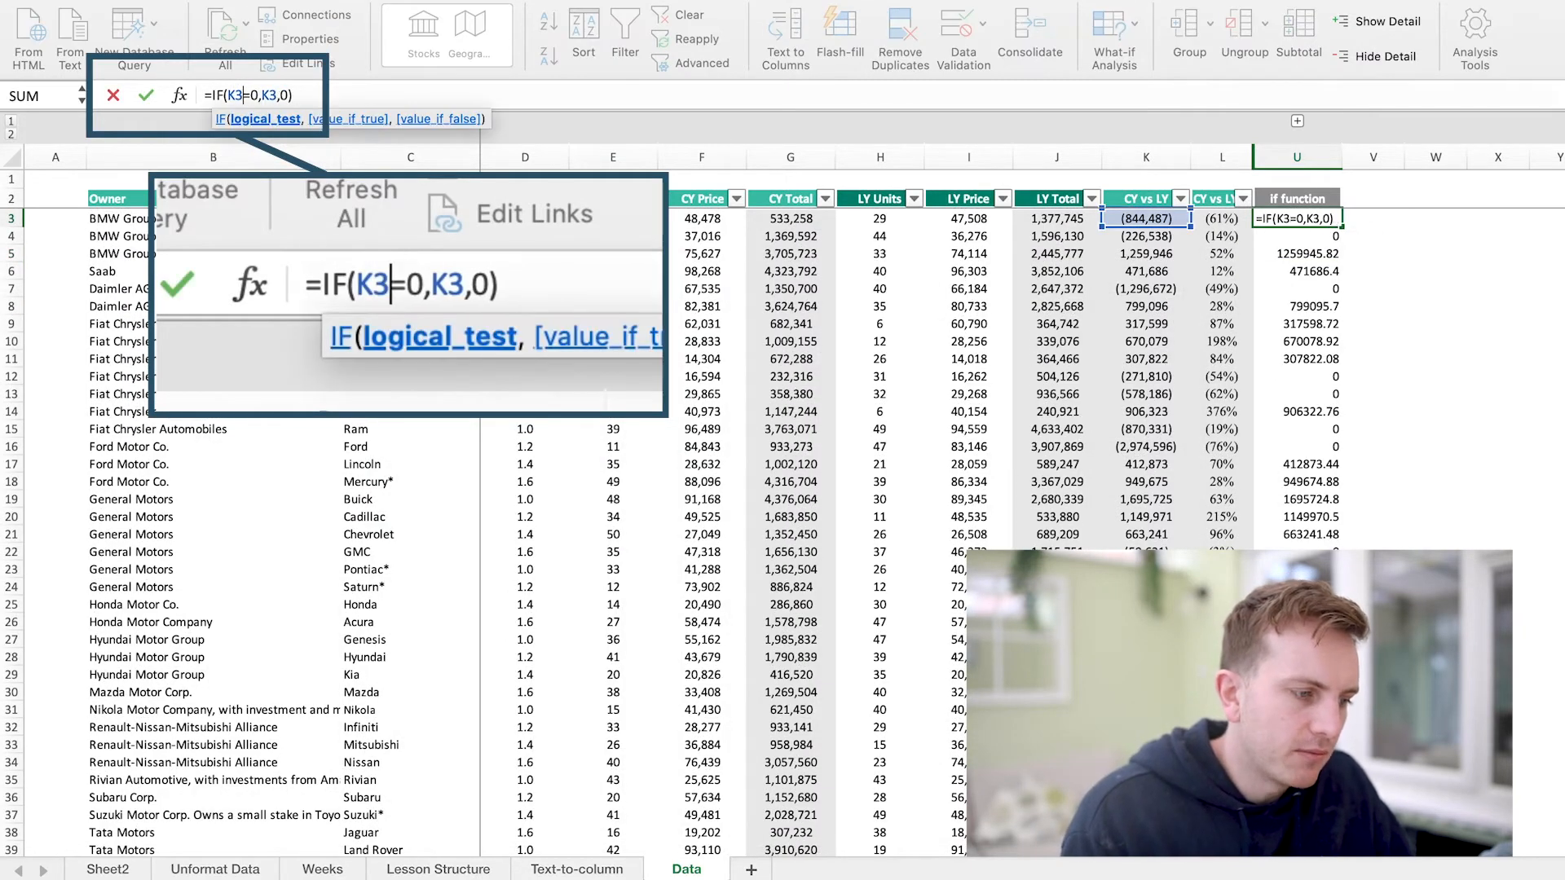
type("<")
key("Return")
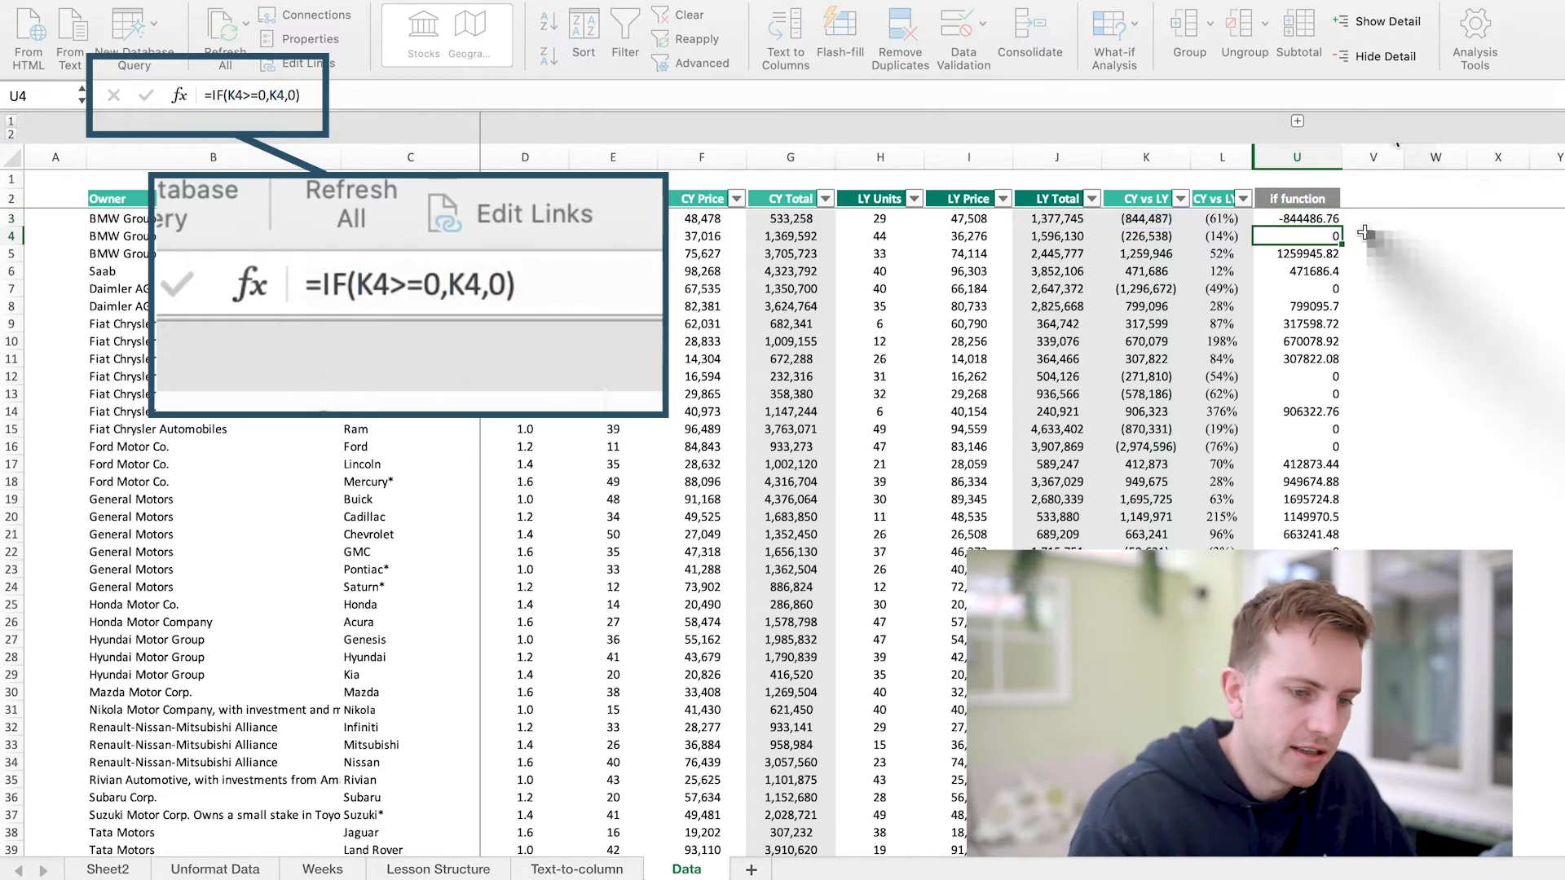
Step: Fill the revised IF formula from U3 down to row 50 and review the column with its totals
left_click(1336, 218)
double_click(1341, 219)
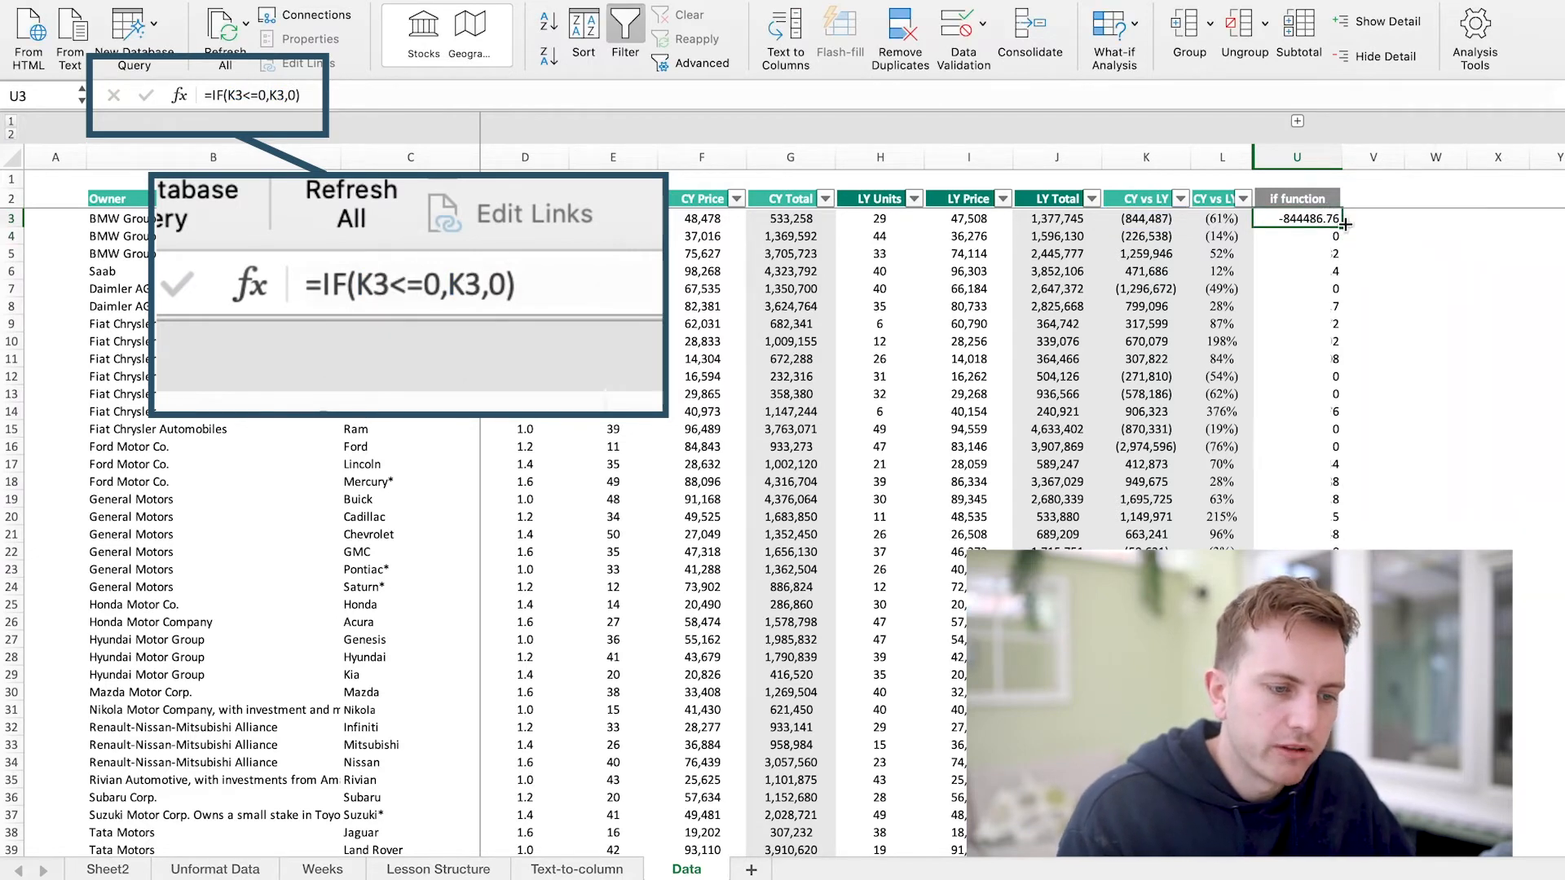
scroll(1386, 448, "down", 12)
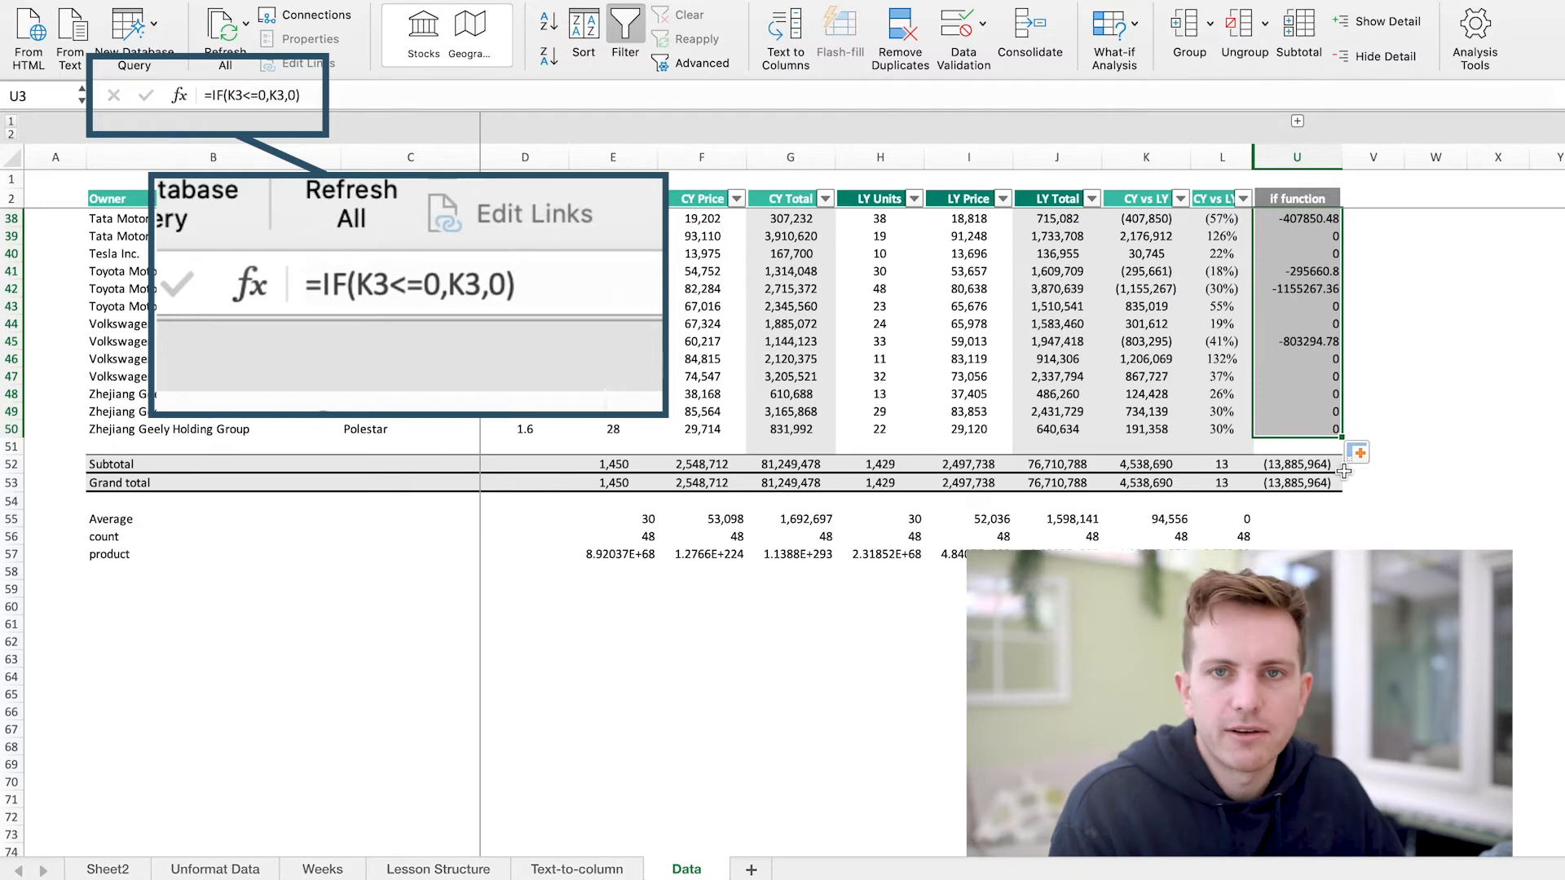
scroll(1343, 471, "up", 12)
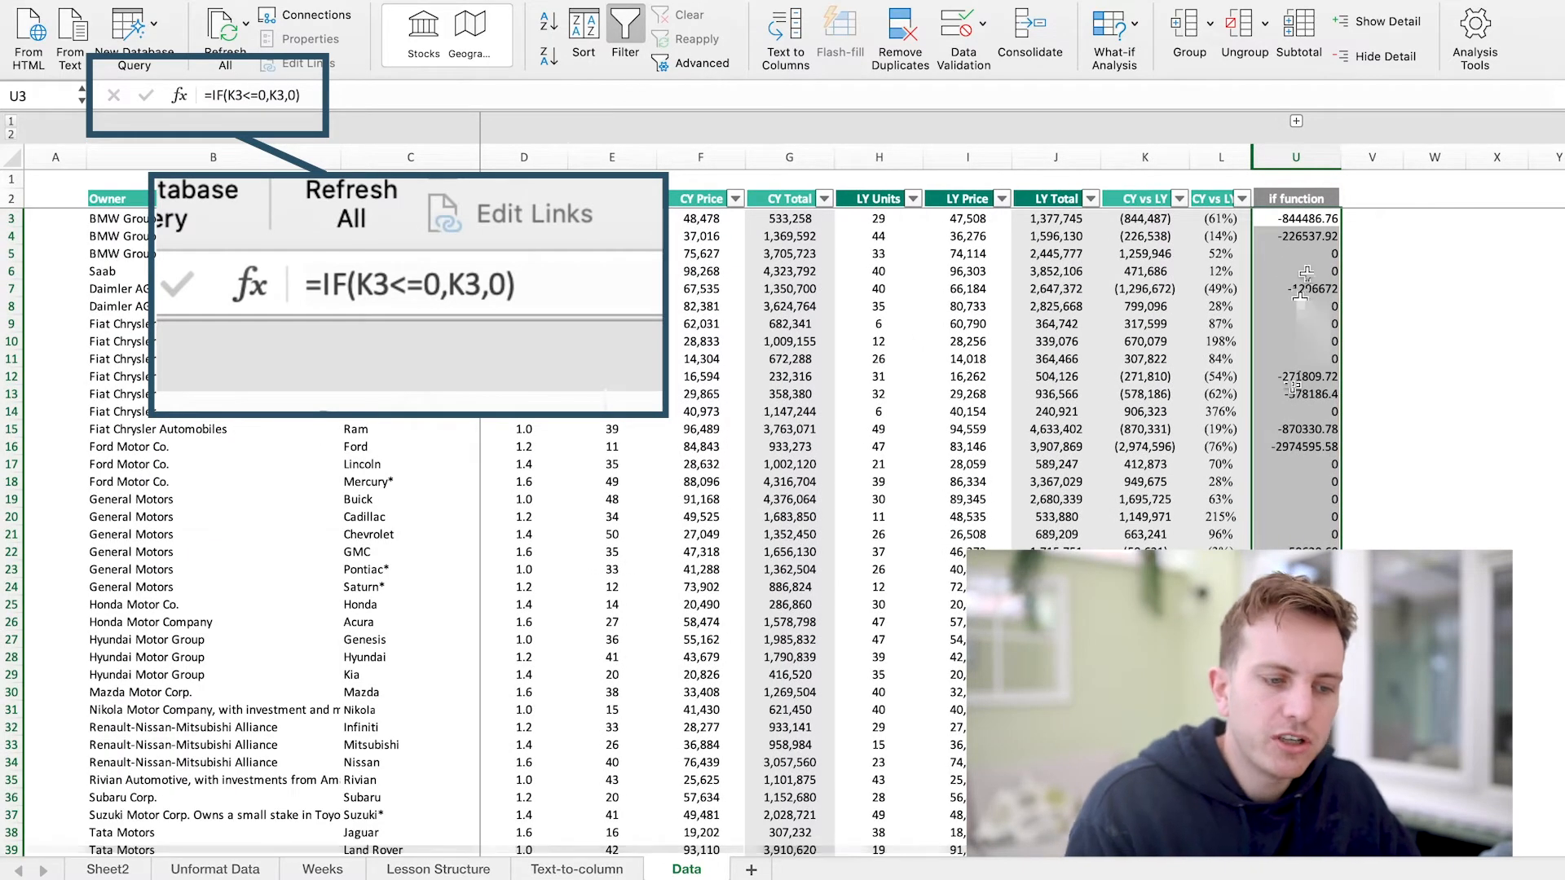
left_click(1309, 218)
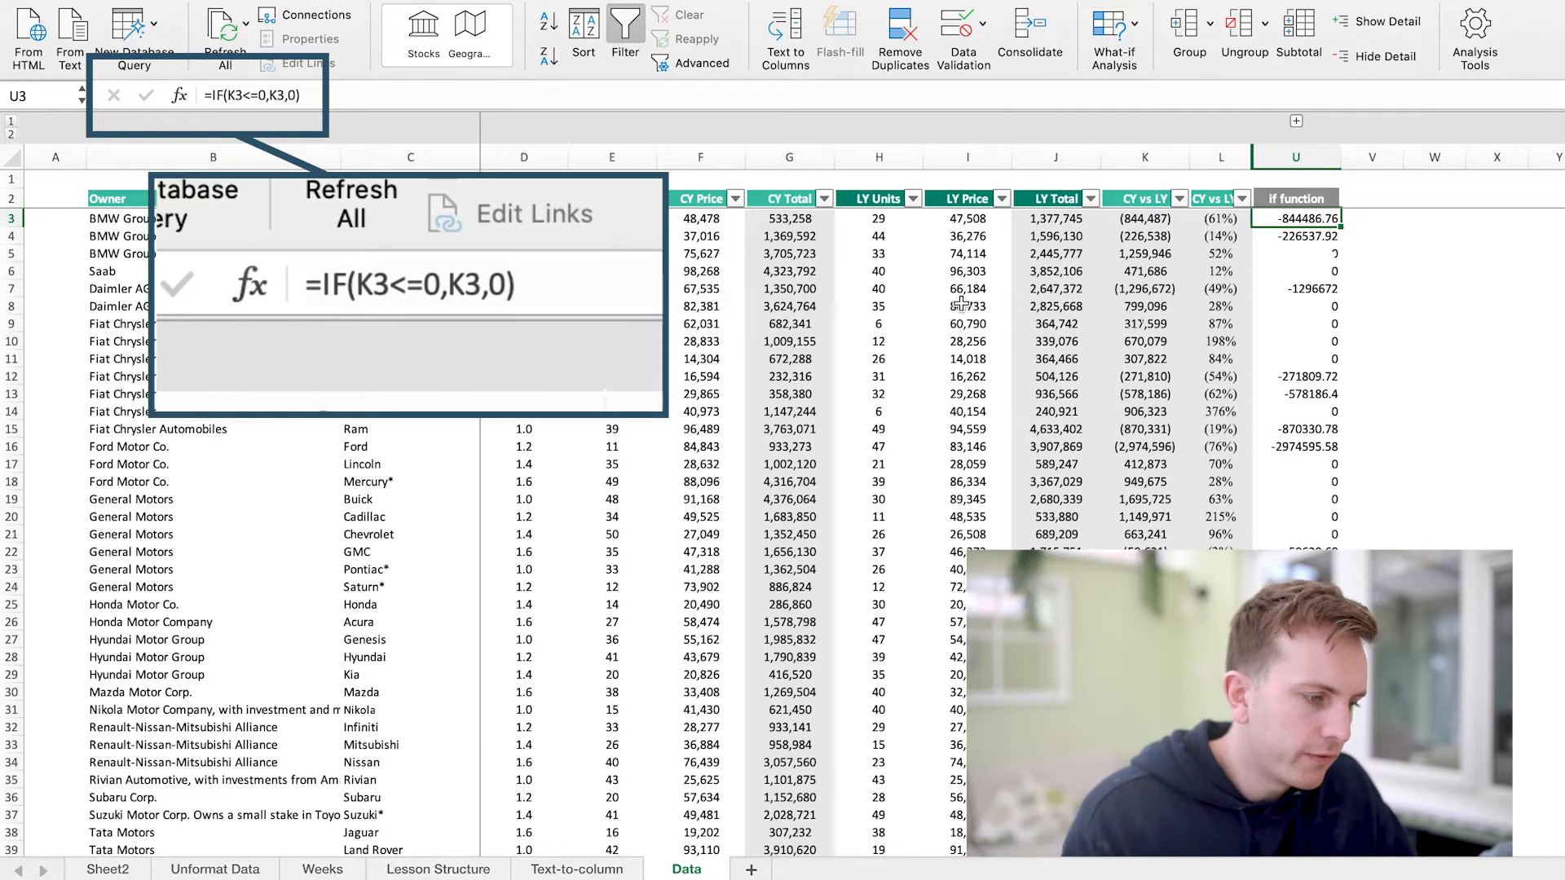
Step: Add a second "if function" header in V2 and widen column V to fit it
left_click(1363, 198)
type("if")
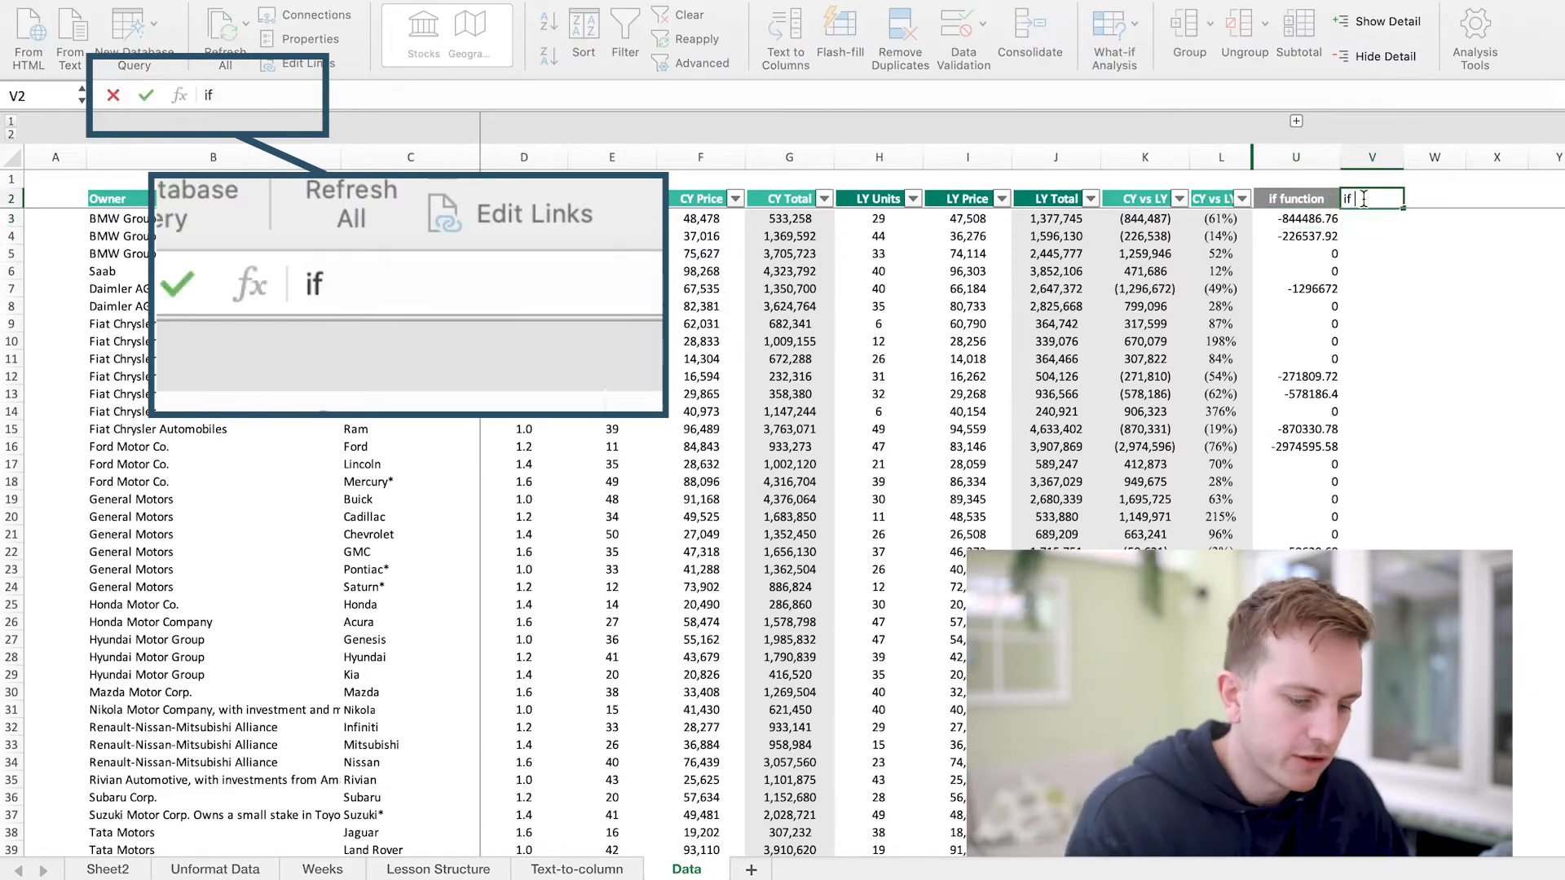
type(" function")
key("Return")
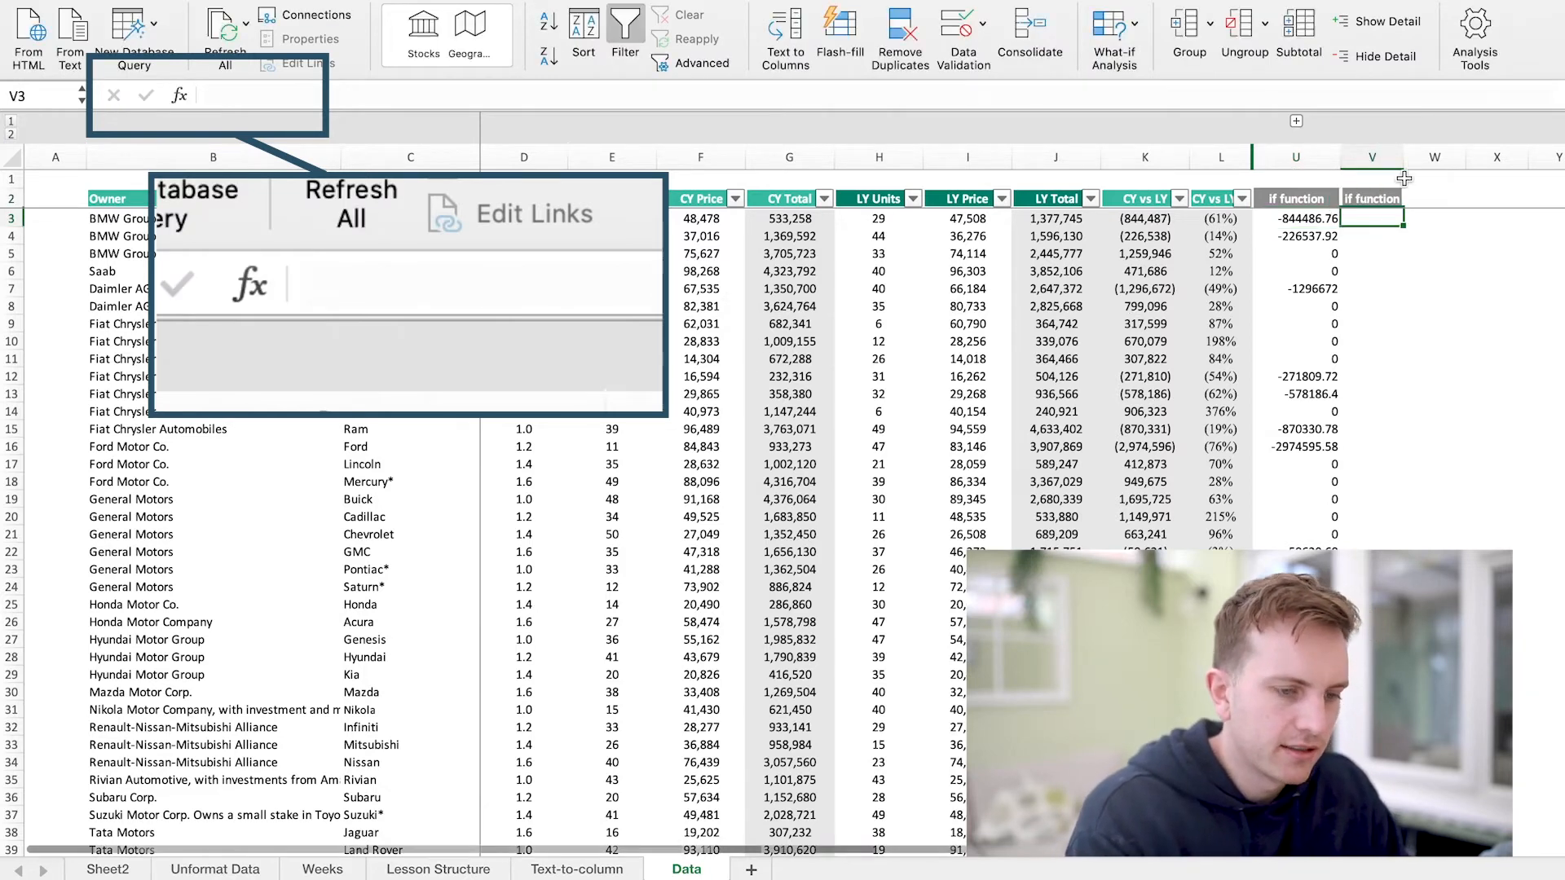
left_click_drag(1404, 157, 1445, 158)
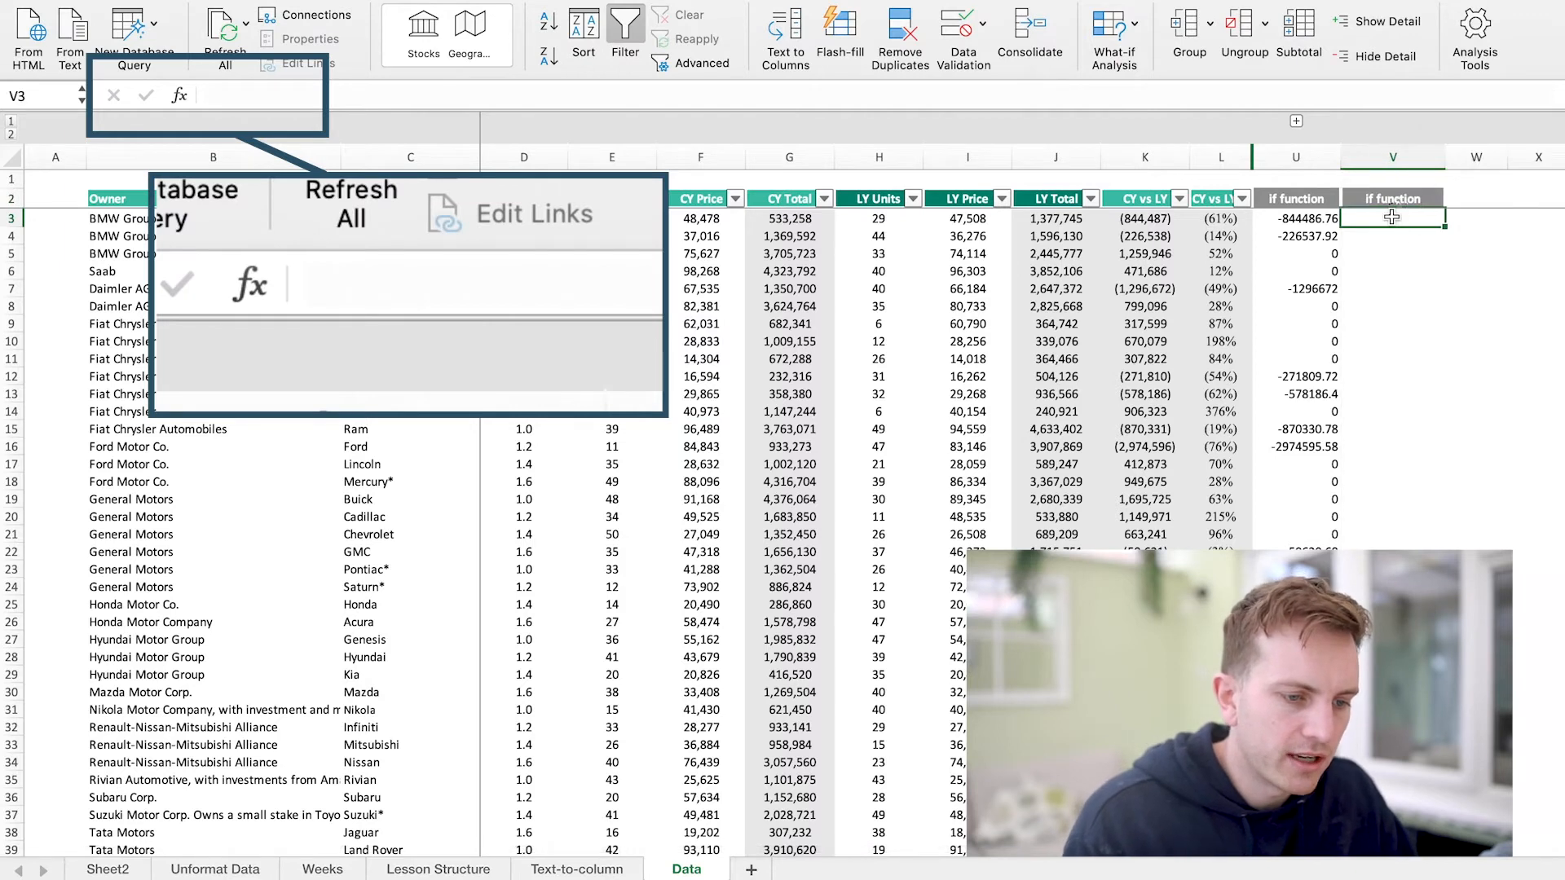
left_click(1376, 361)
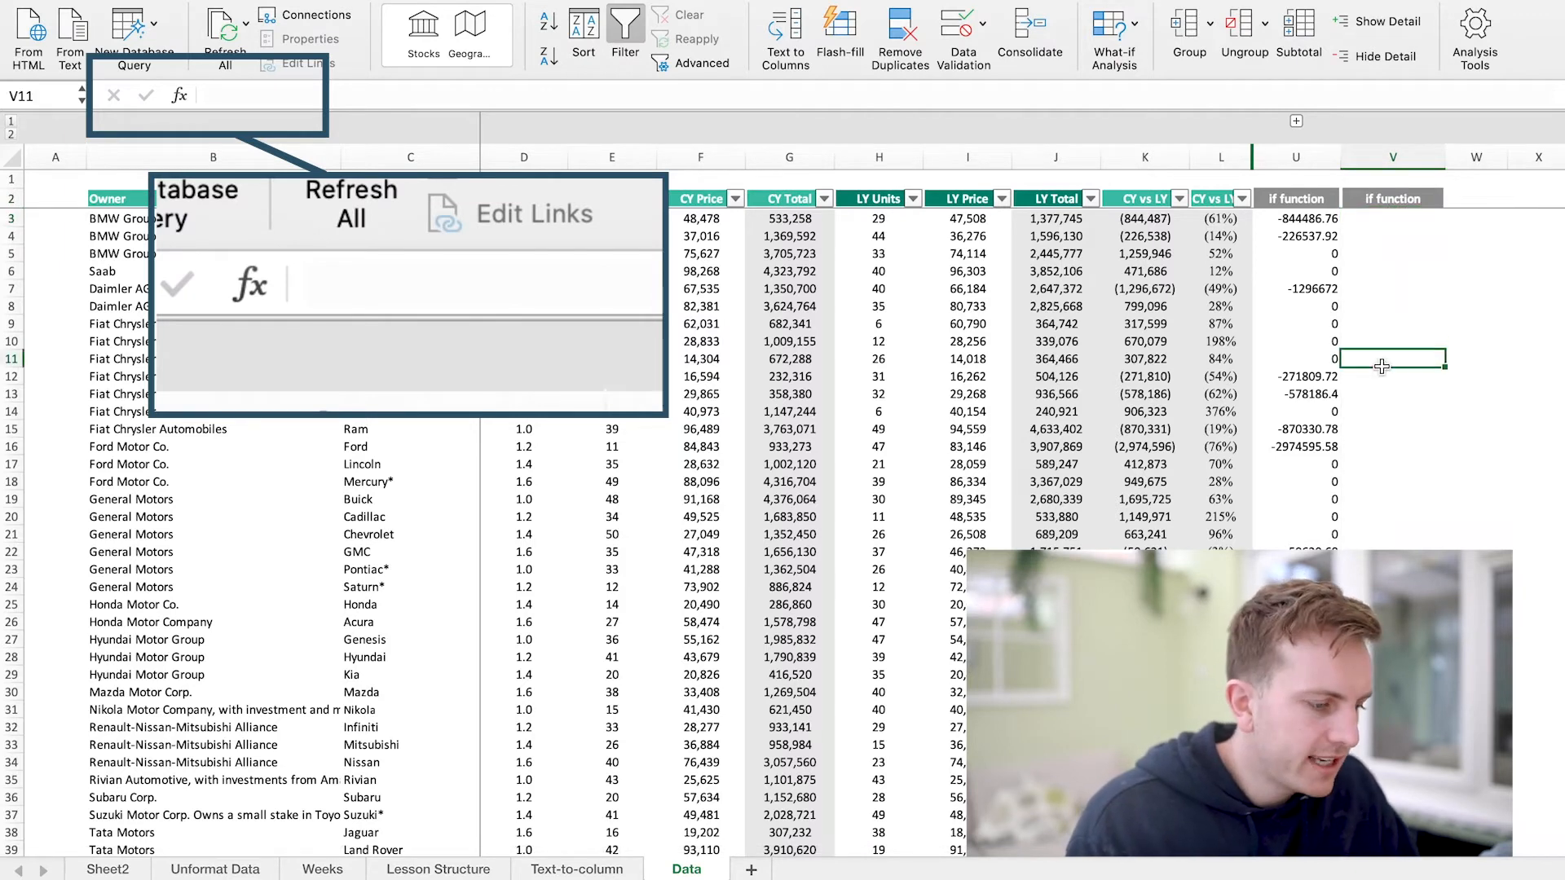
Step: Enter =IF(B3=$B$3,G3,0) in V3 to return the CY Total when the owner matches the fixed cell B3
left_click(1383, 219)
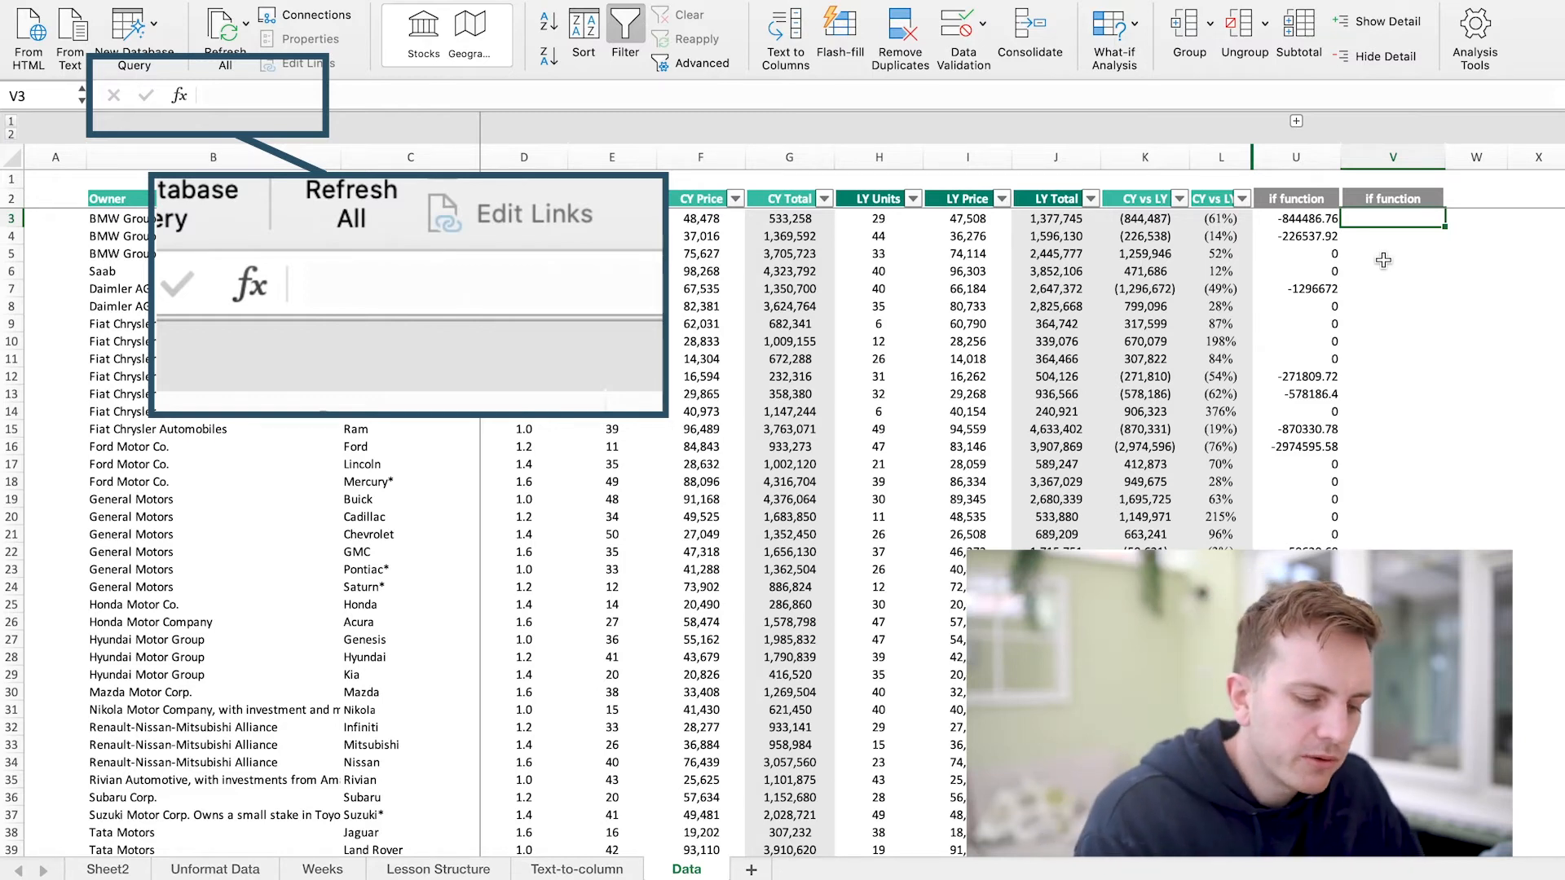
type("=")
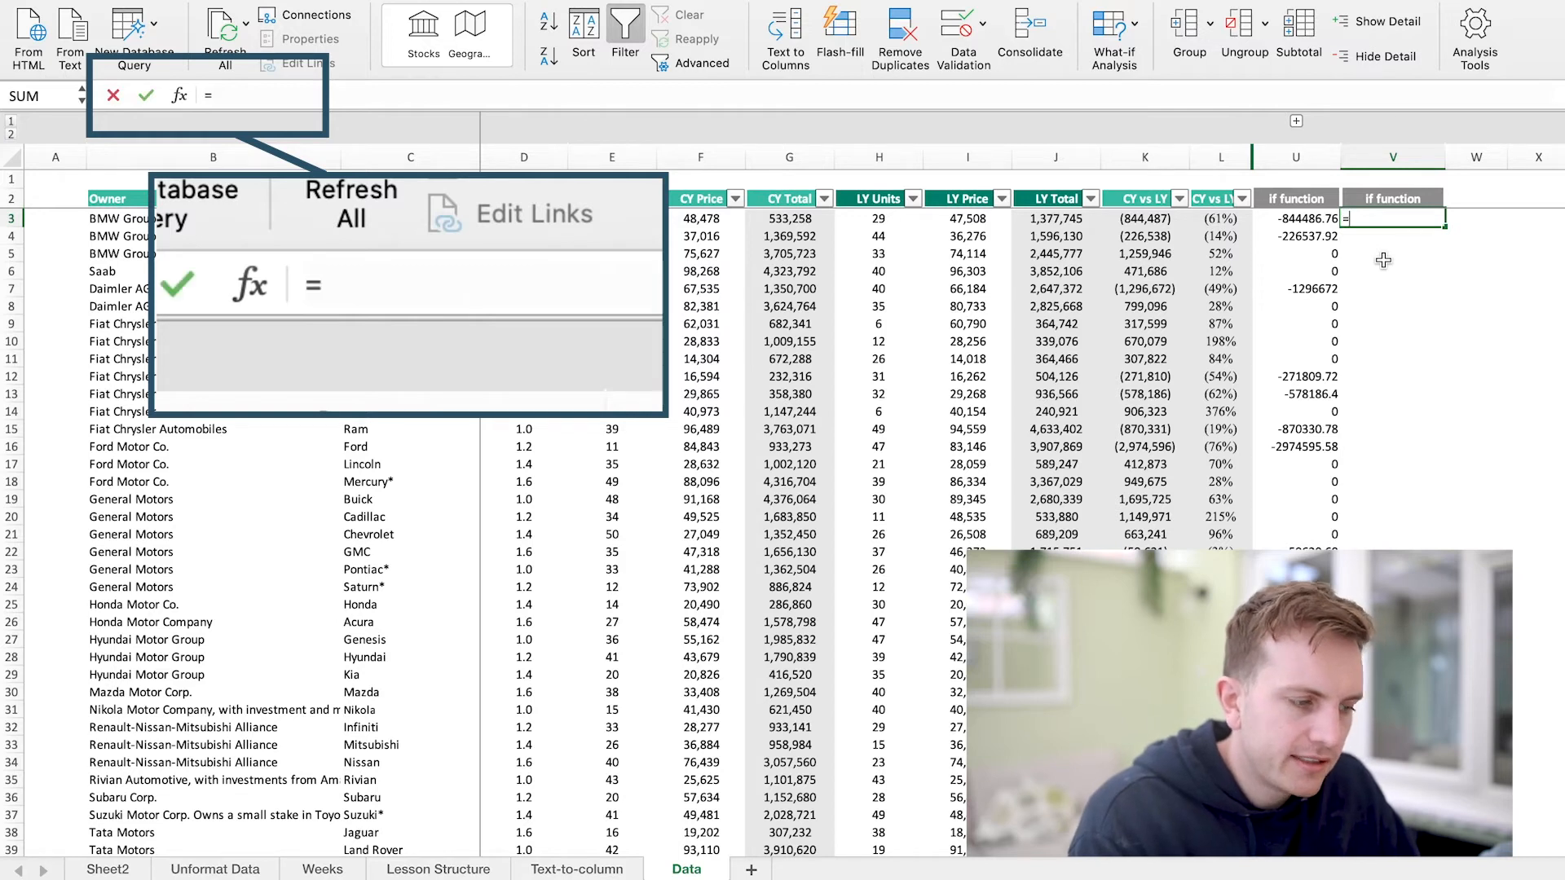
type("if(")
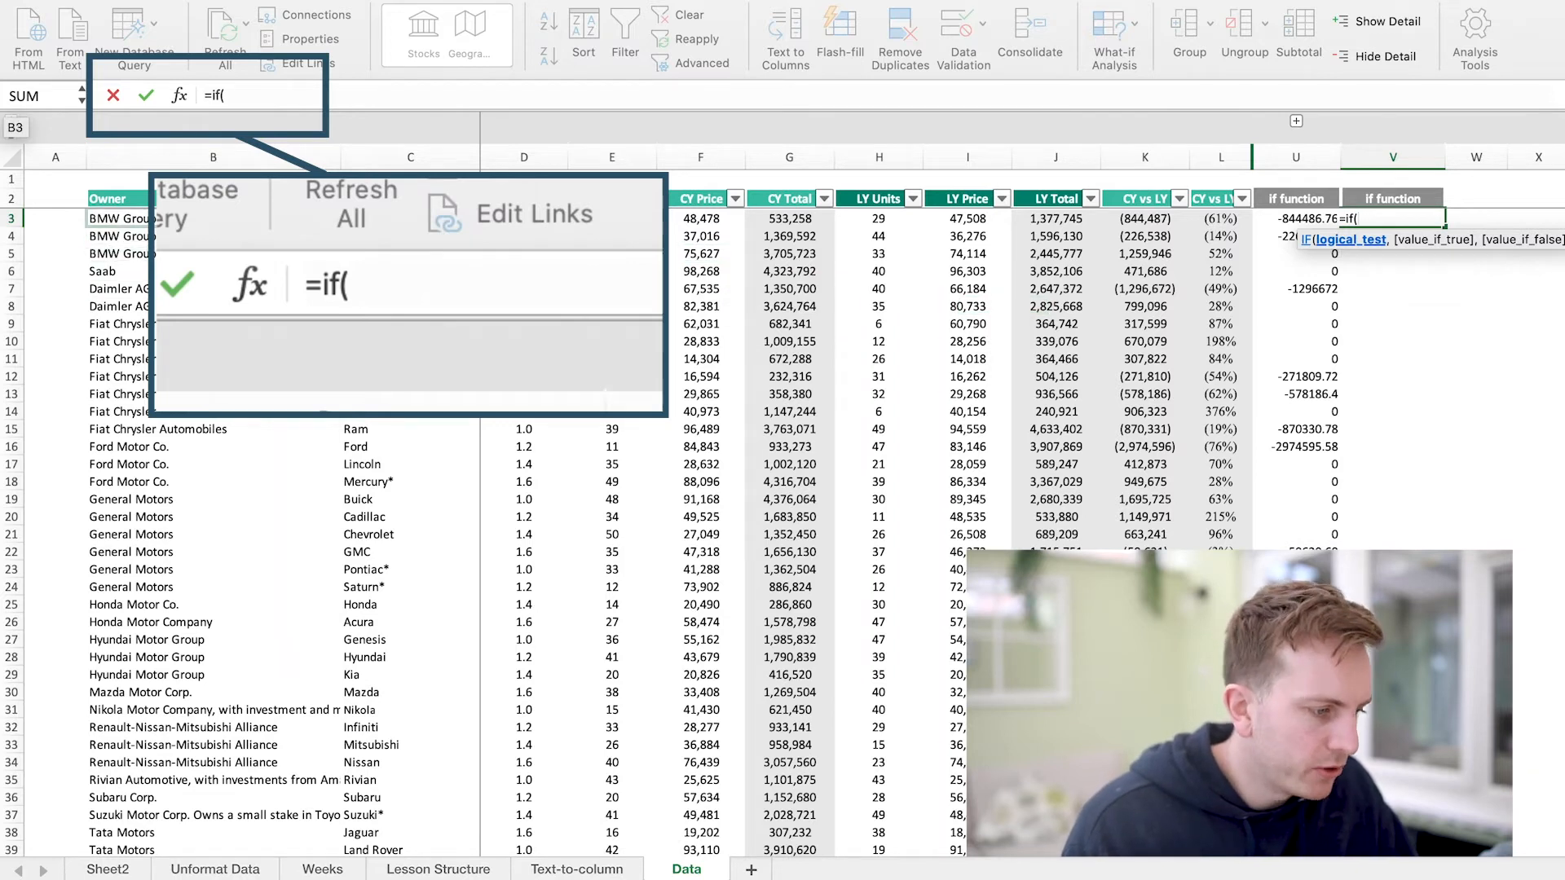
left_click(163, 218)
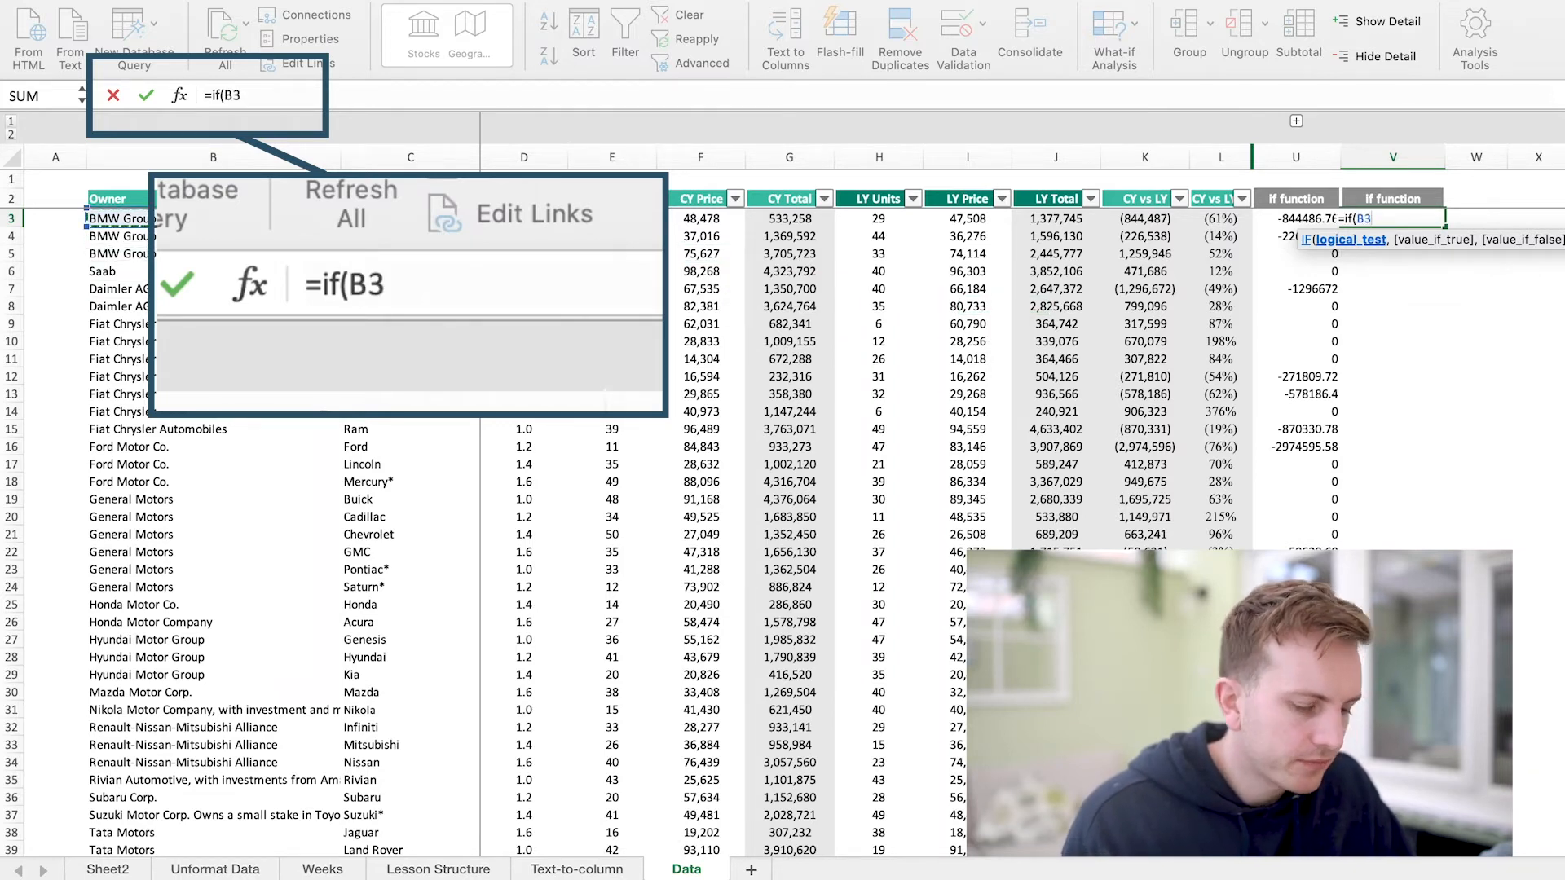
type("=")
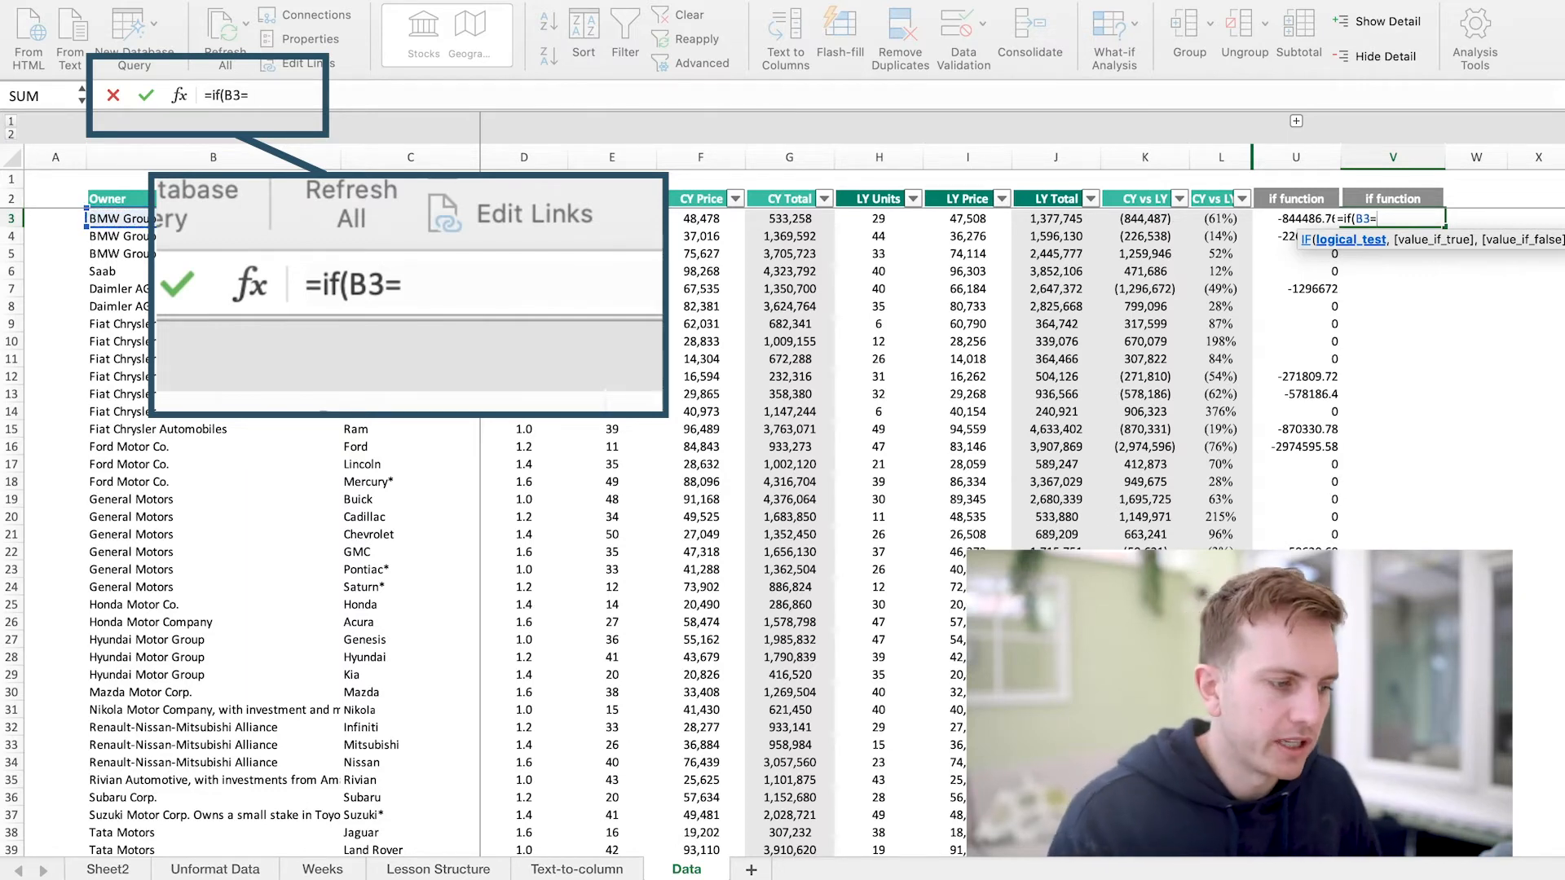
type("B3")
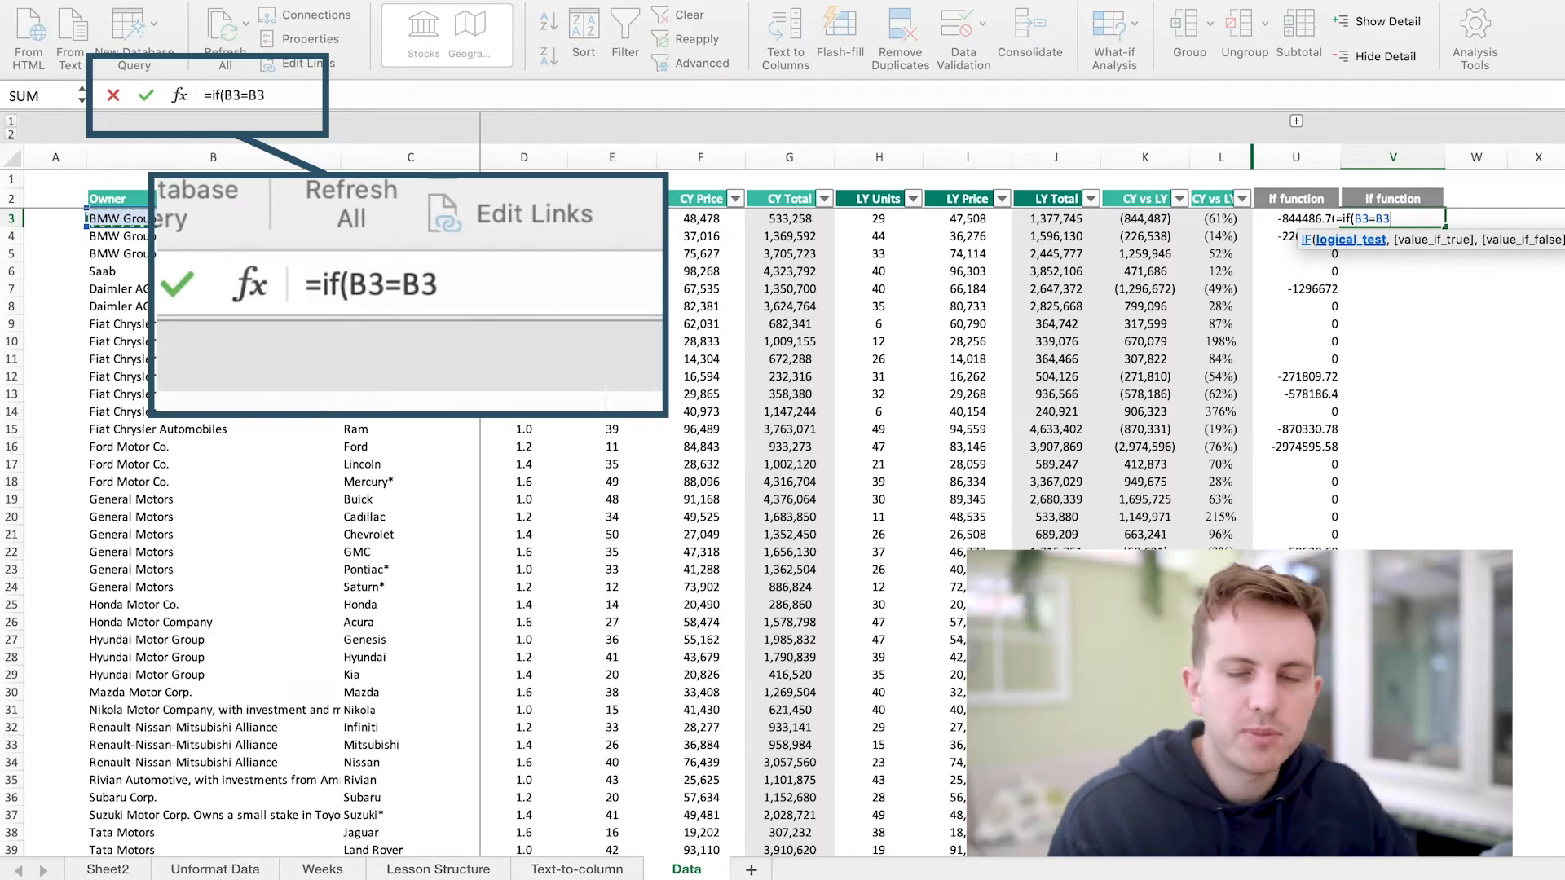
key("F4")
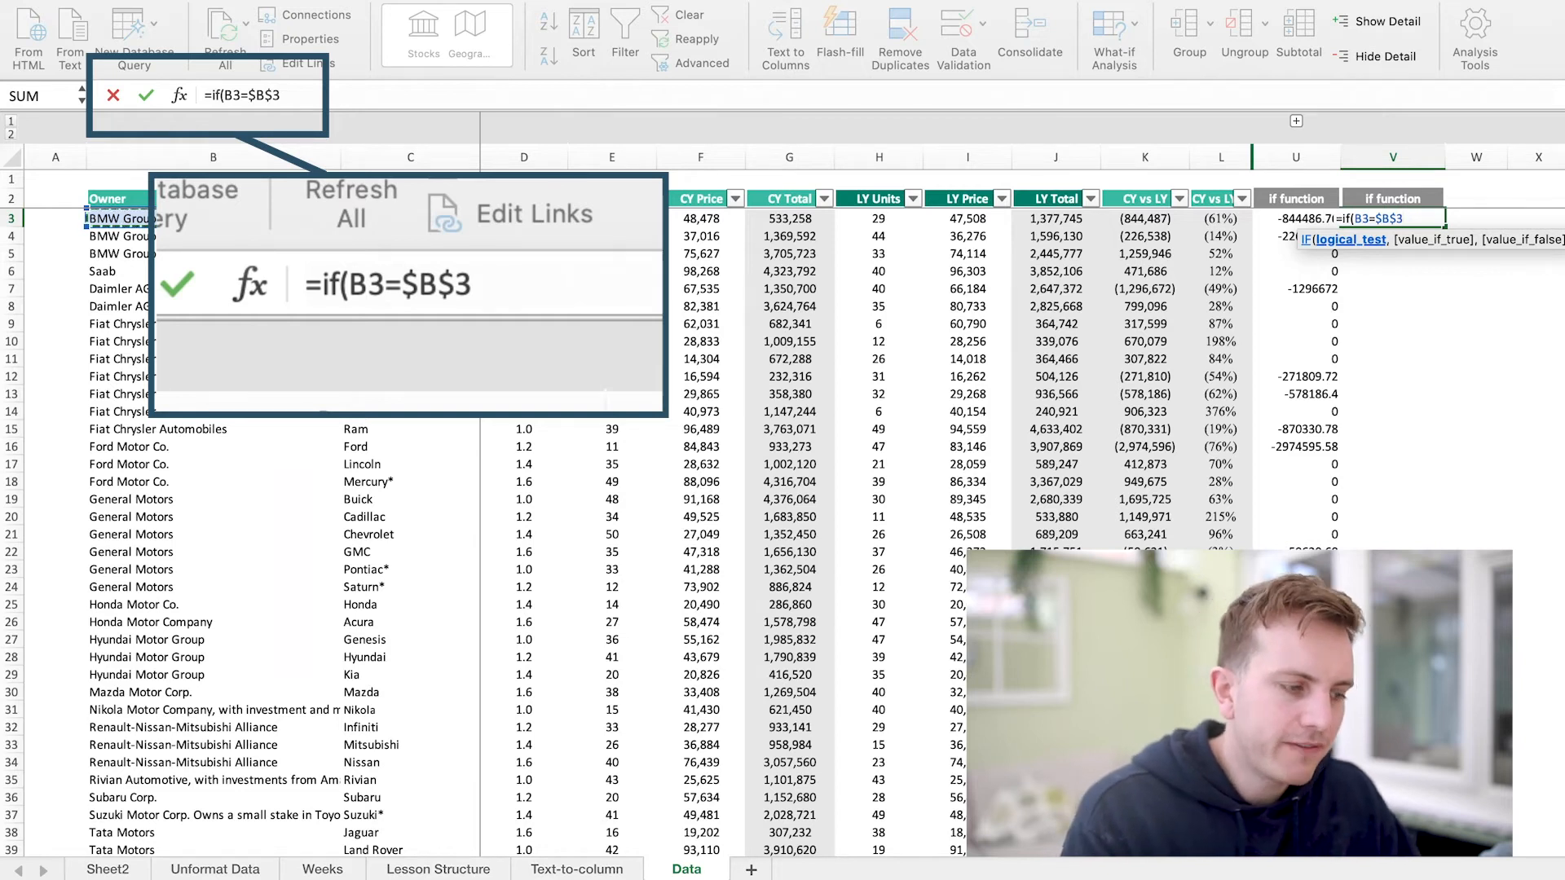
type(",")
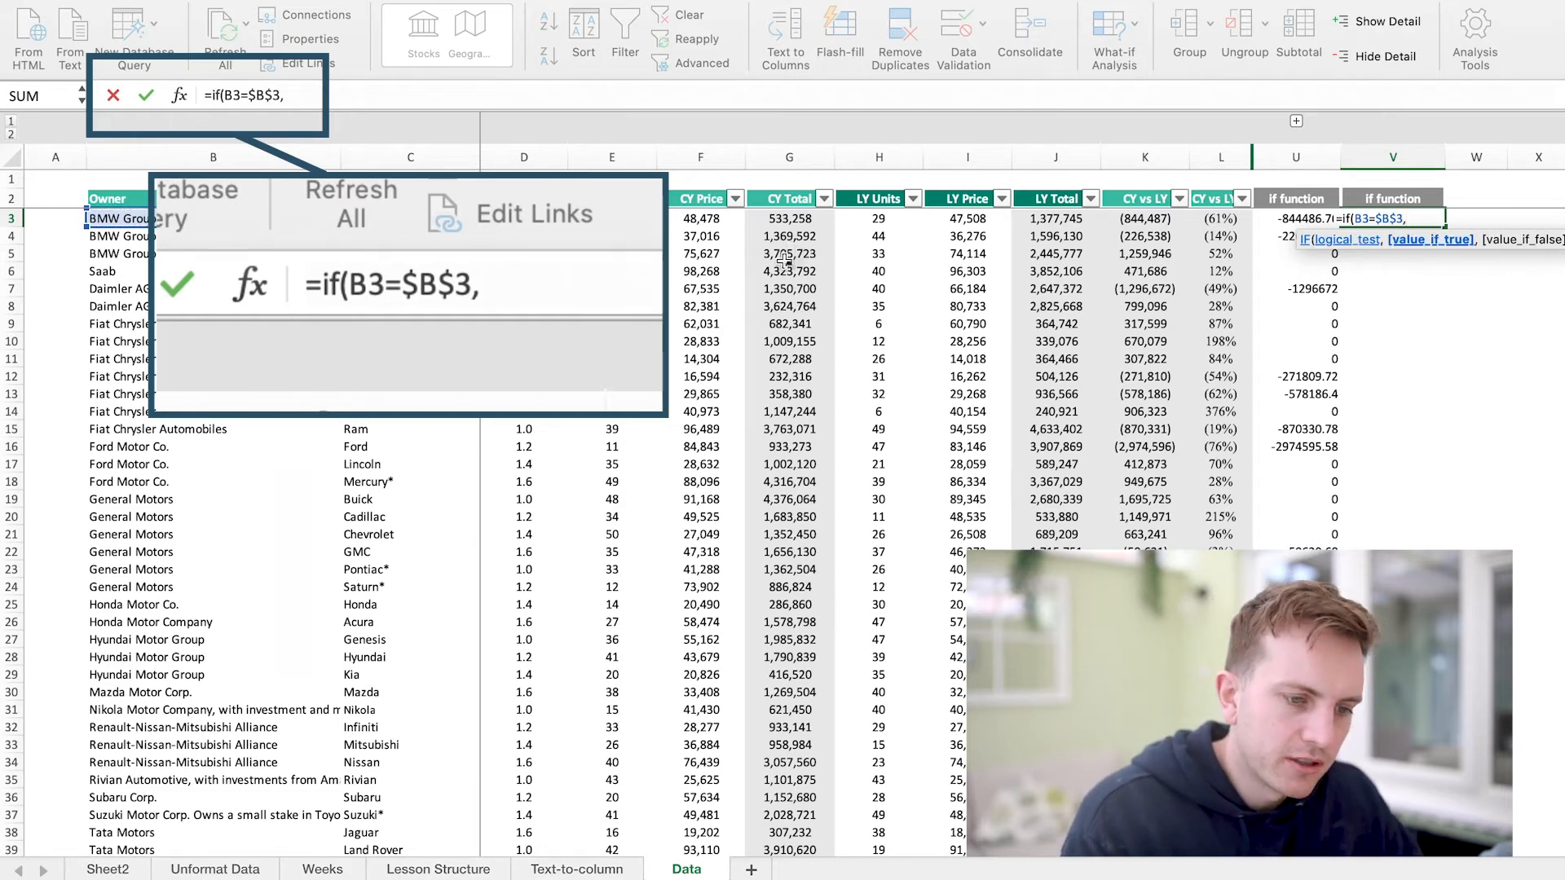
left_click(790, 219)
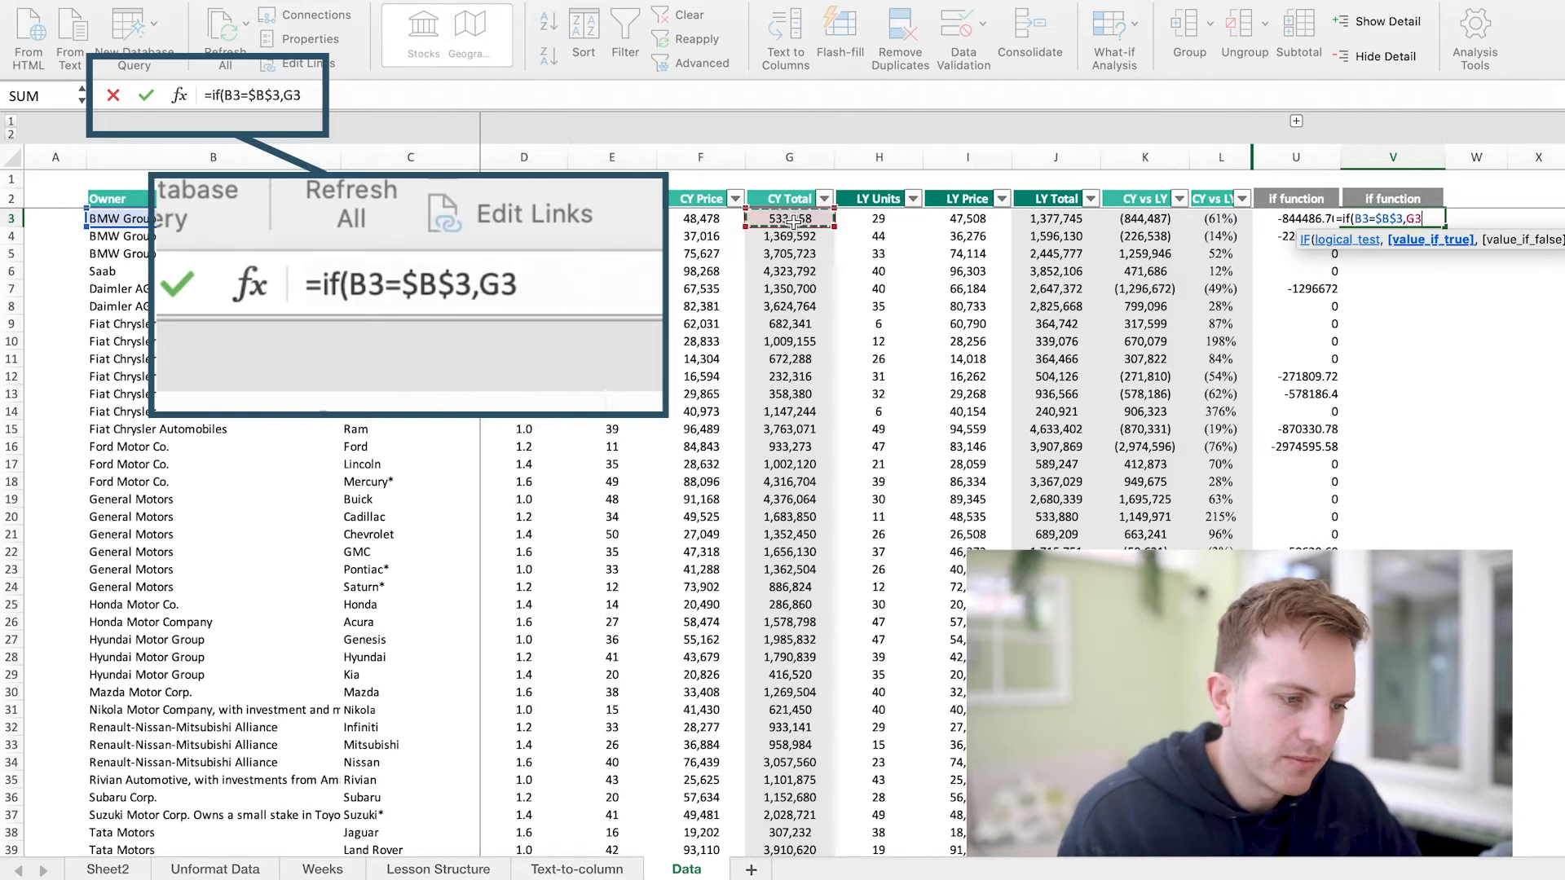
type(",0")
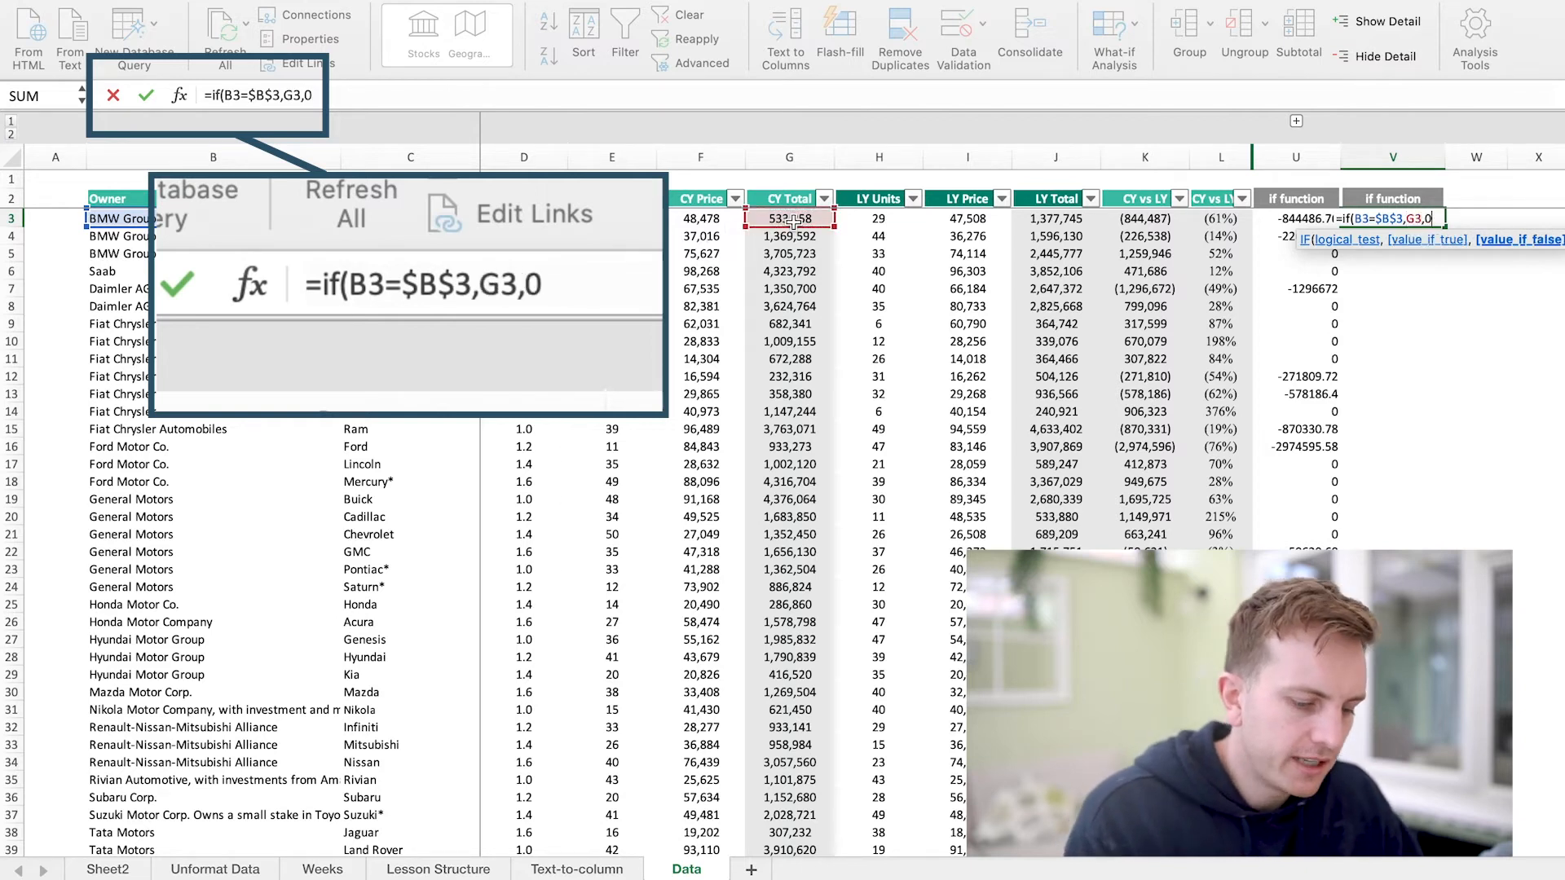
key("Return")
Step: Fill the owner-matching IF formula from V3 down the column and check the copied formula in V5
left_click(1426, 220)
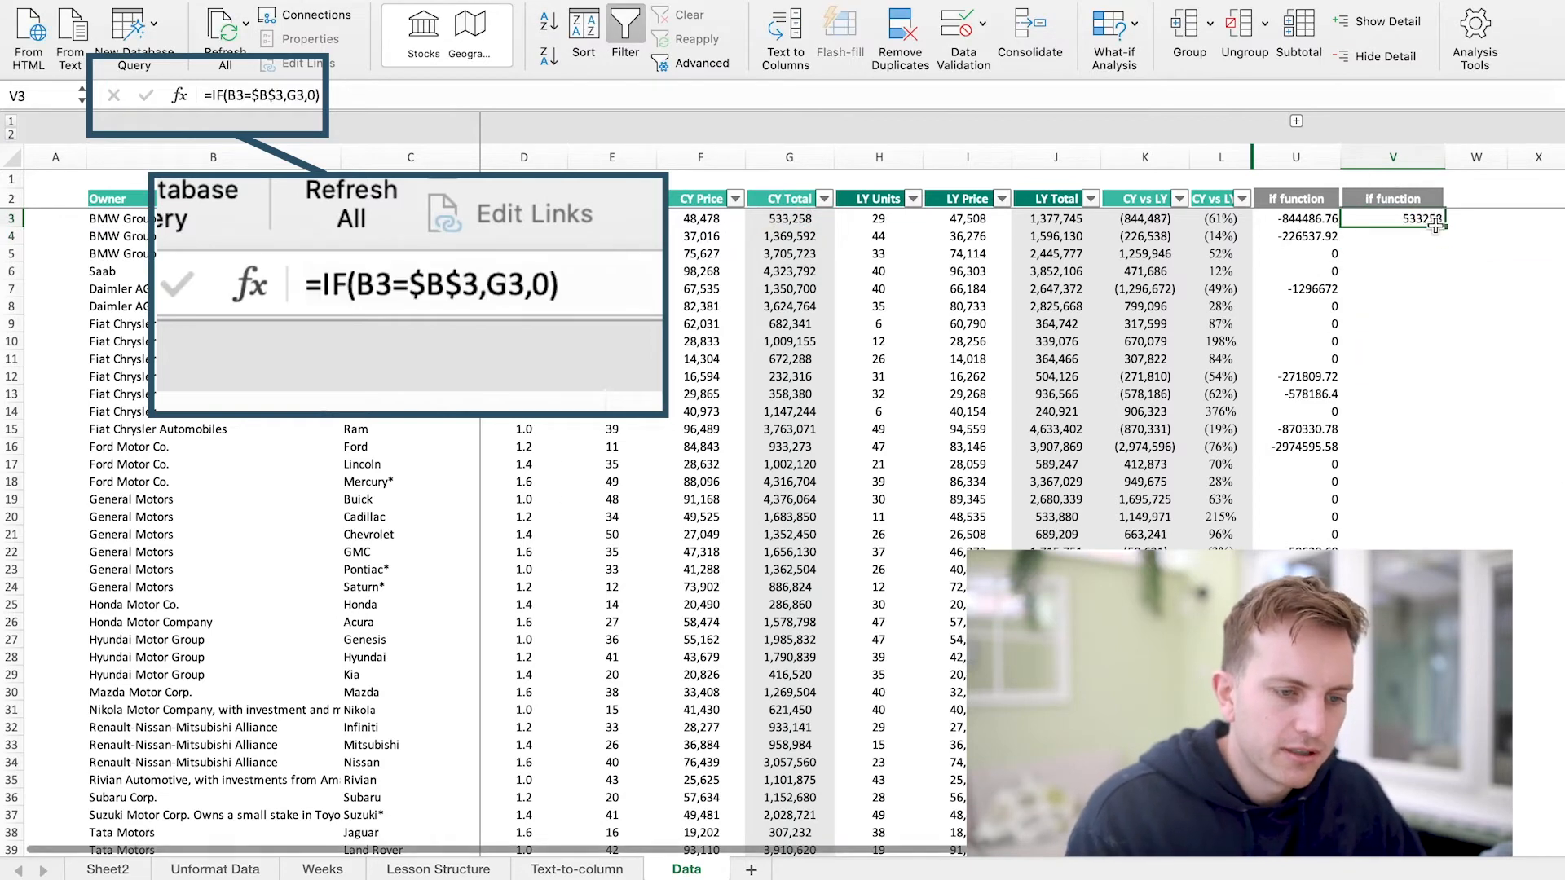
double_click(1442, 226)
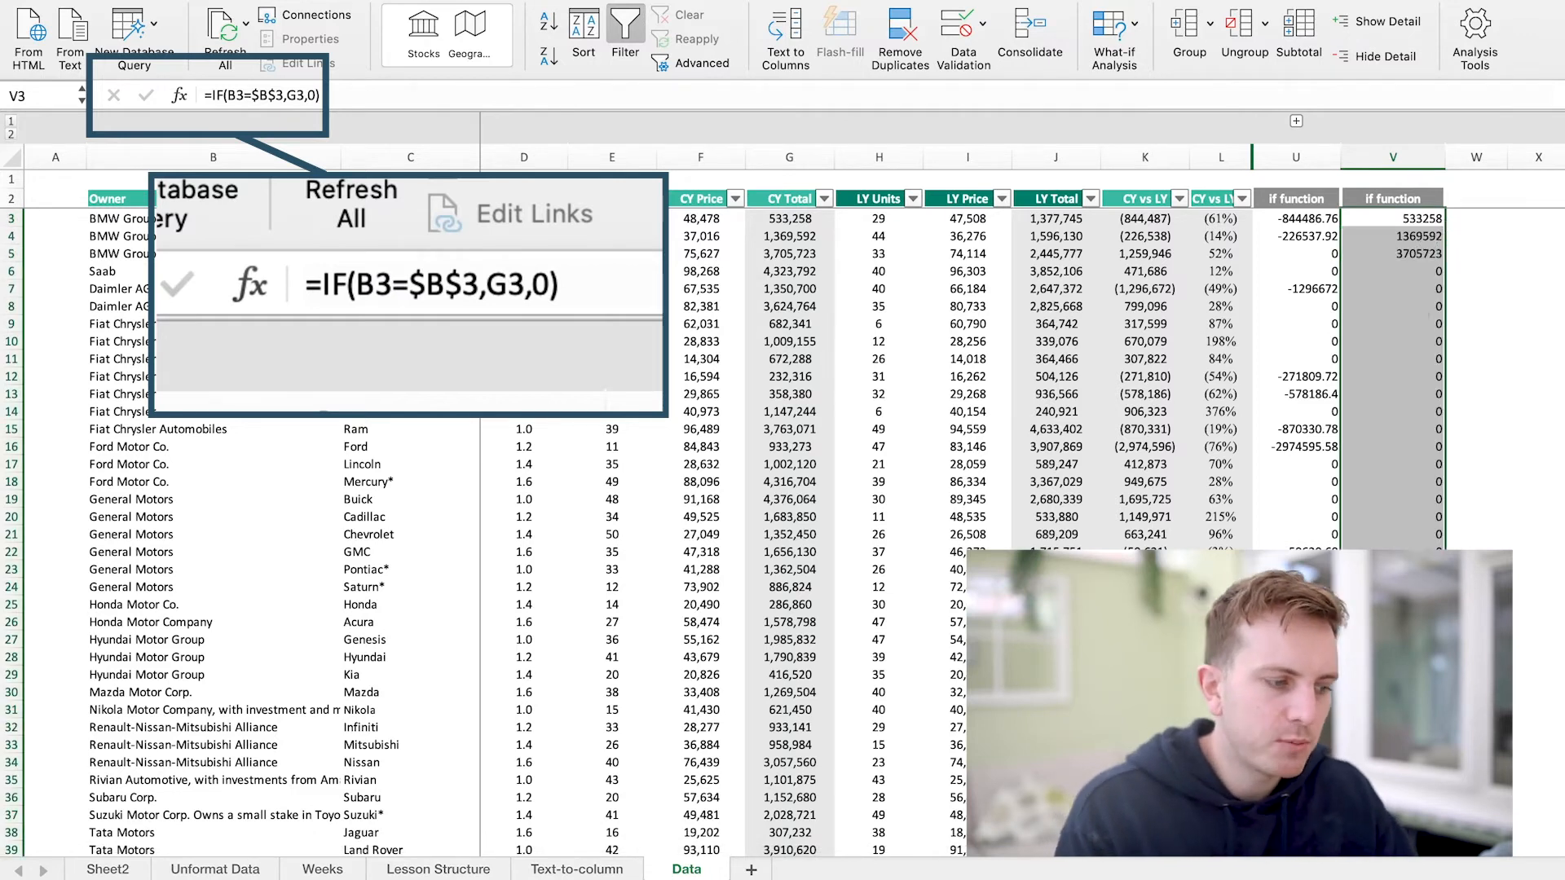
left_click(1422, 256)
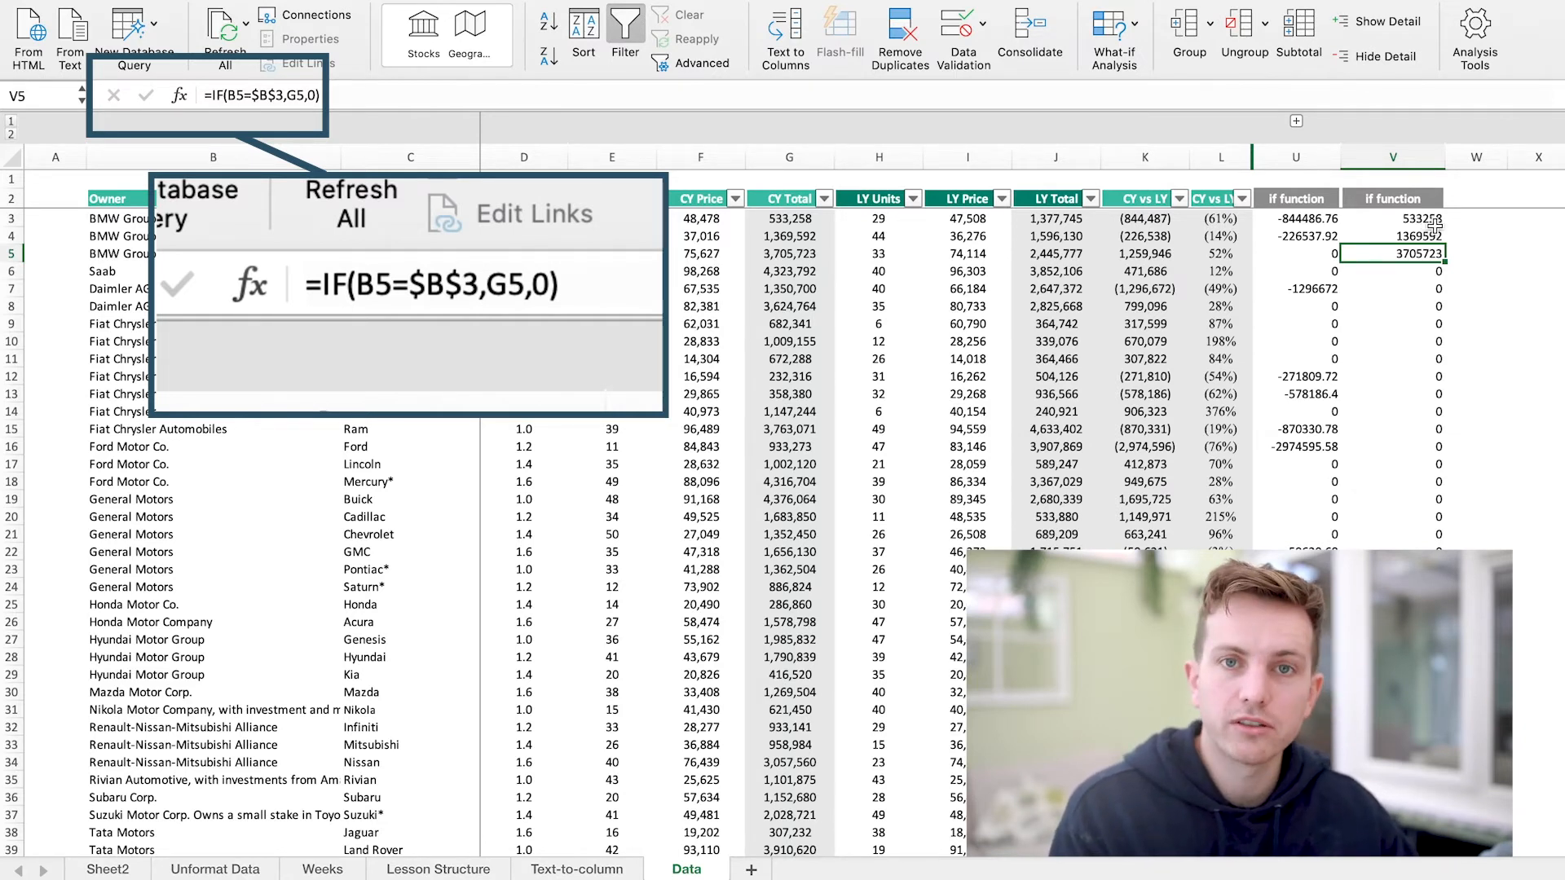
Step: Replace the $B$3 reference in V3 with the text "bmw group", making the formula =IF(B3="bmw group",G3,0)
left_click(1429, 220)
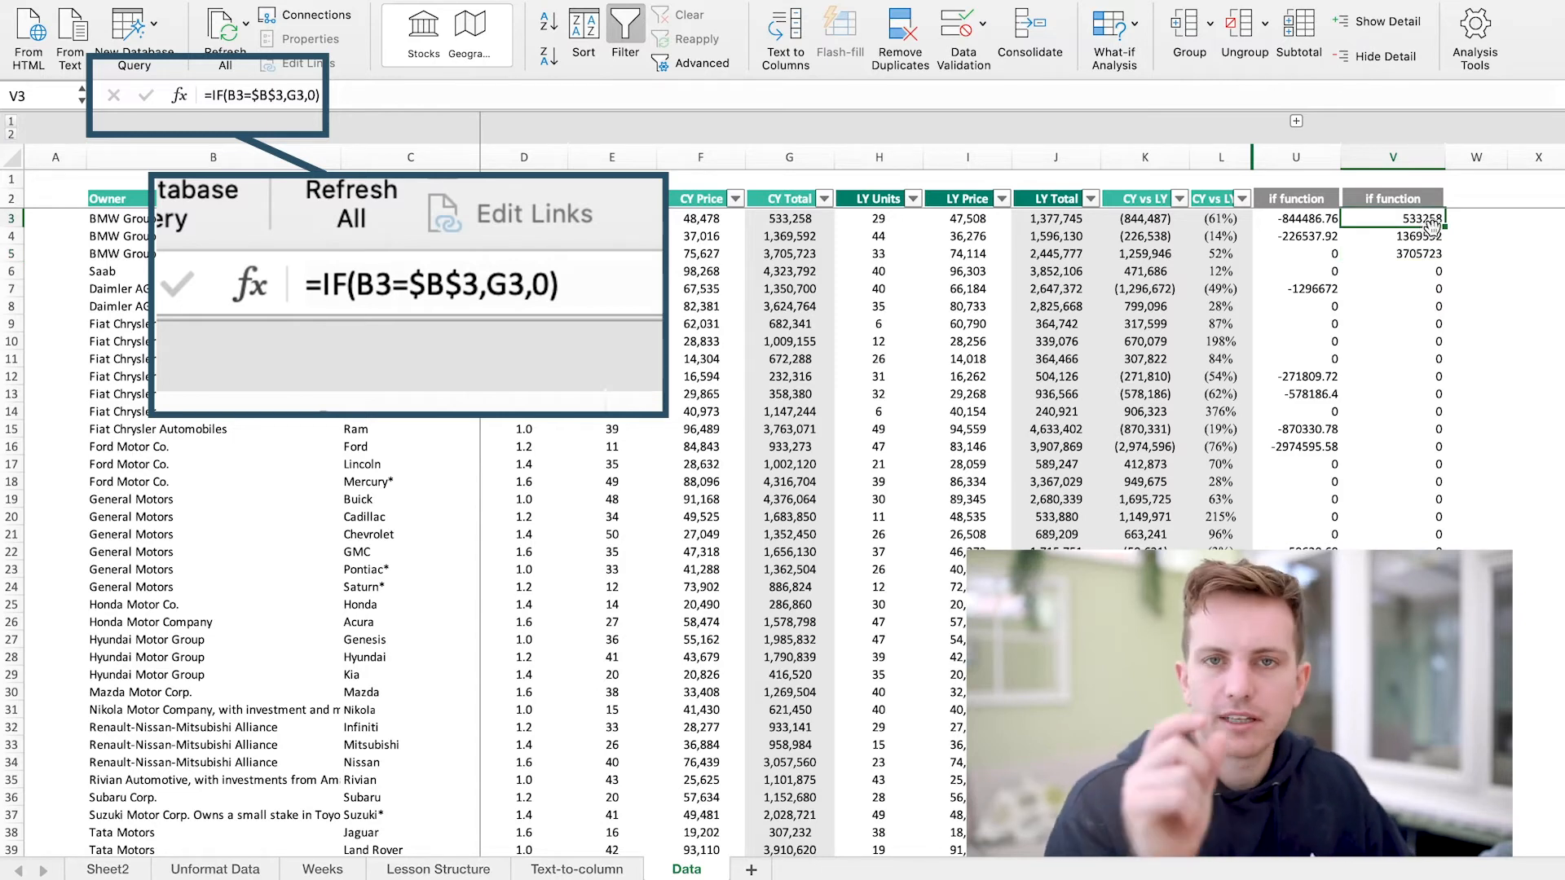
left_click(278, 95)
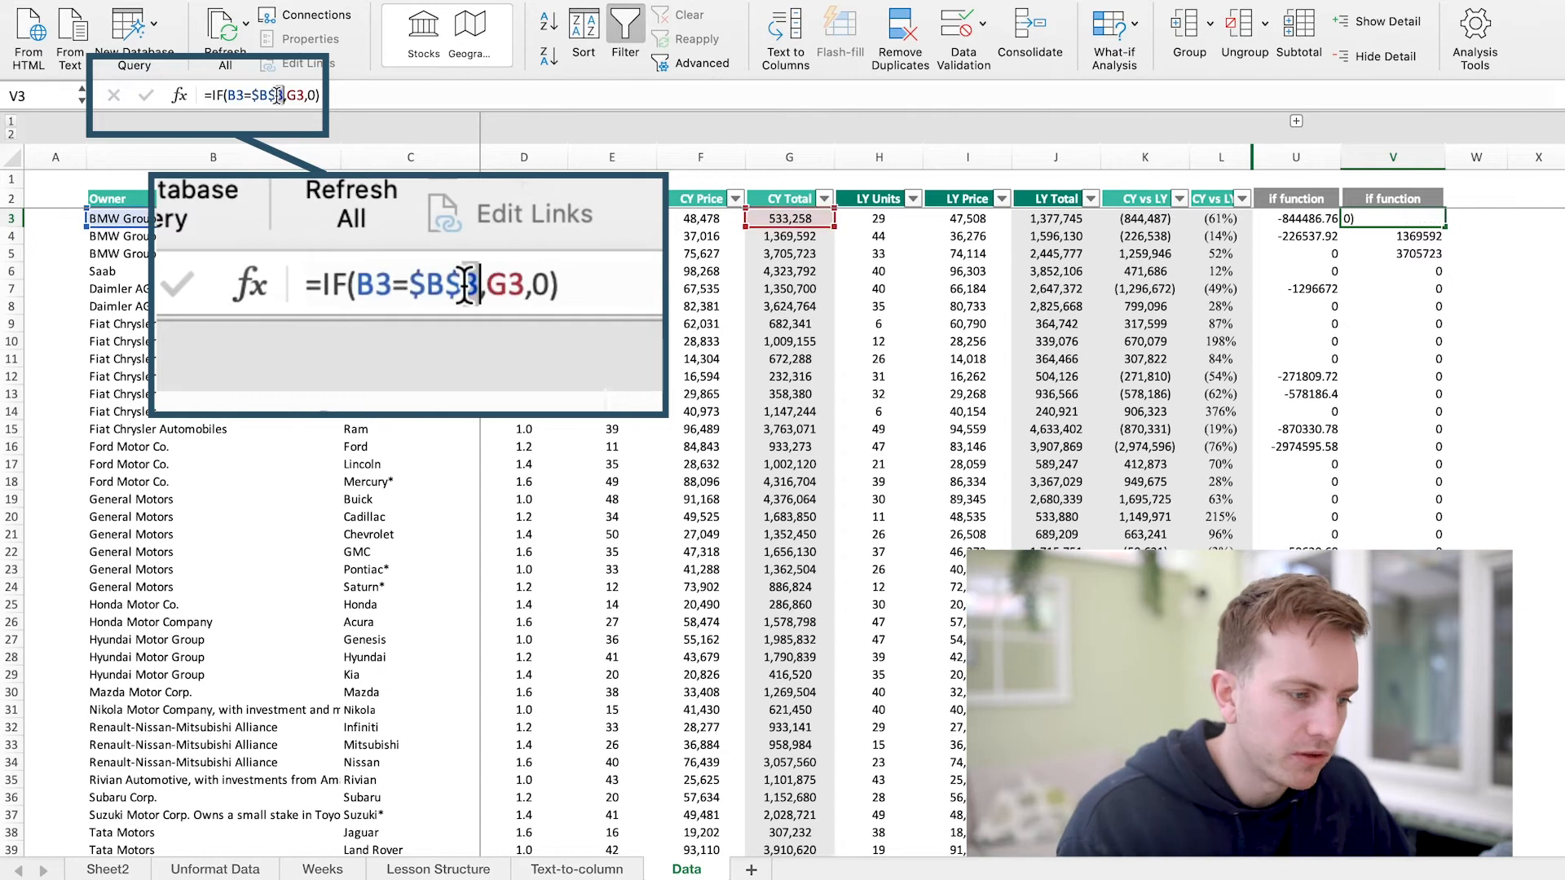
left_click_drag(279, 96, 254, 96)
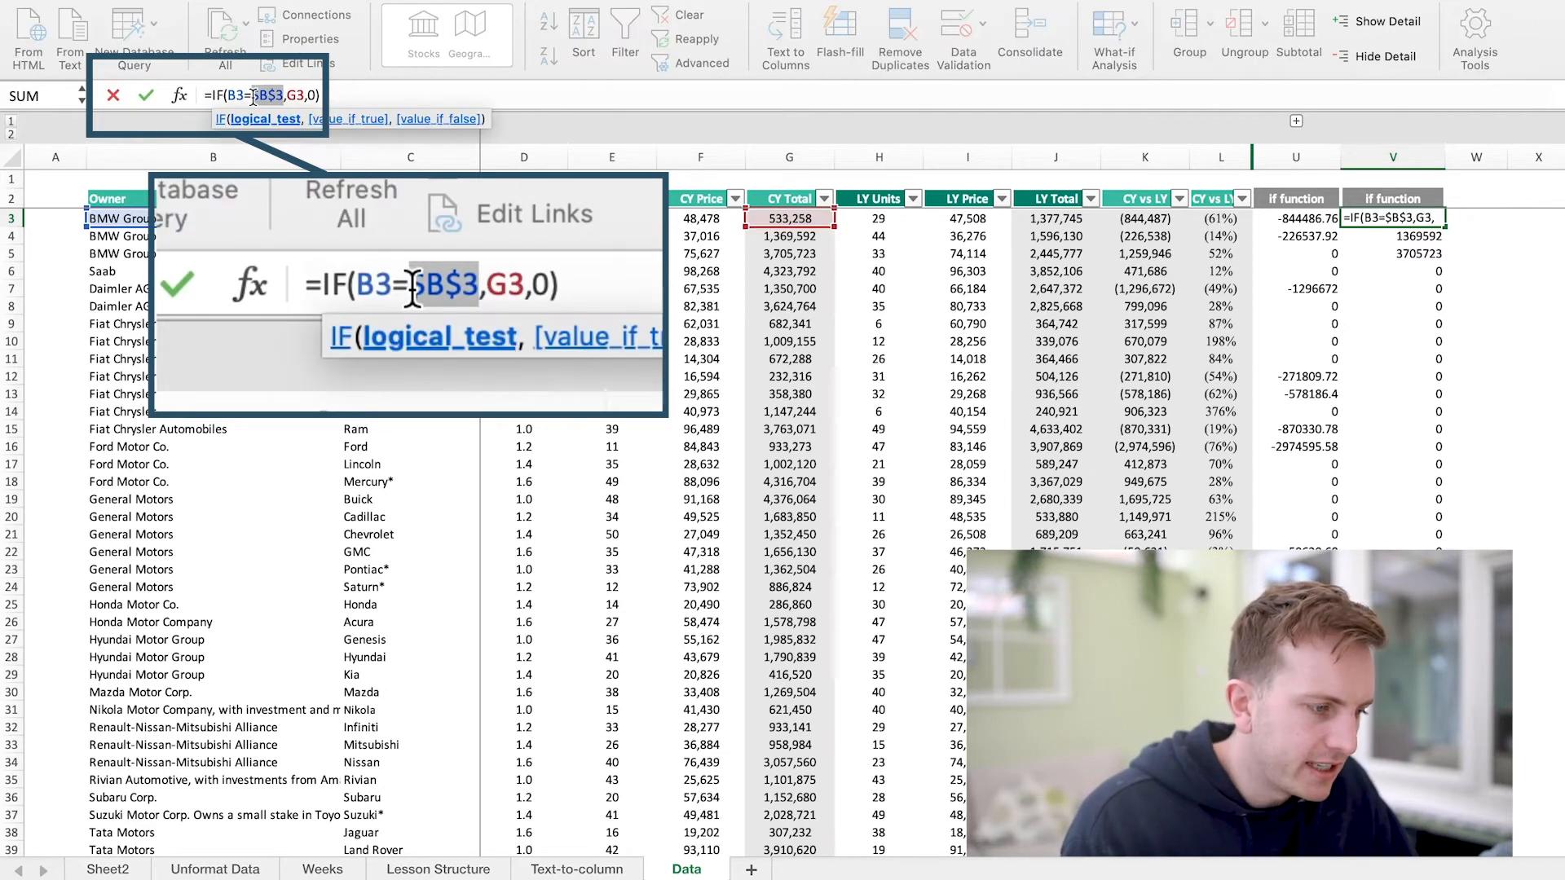
type("\"b")
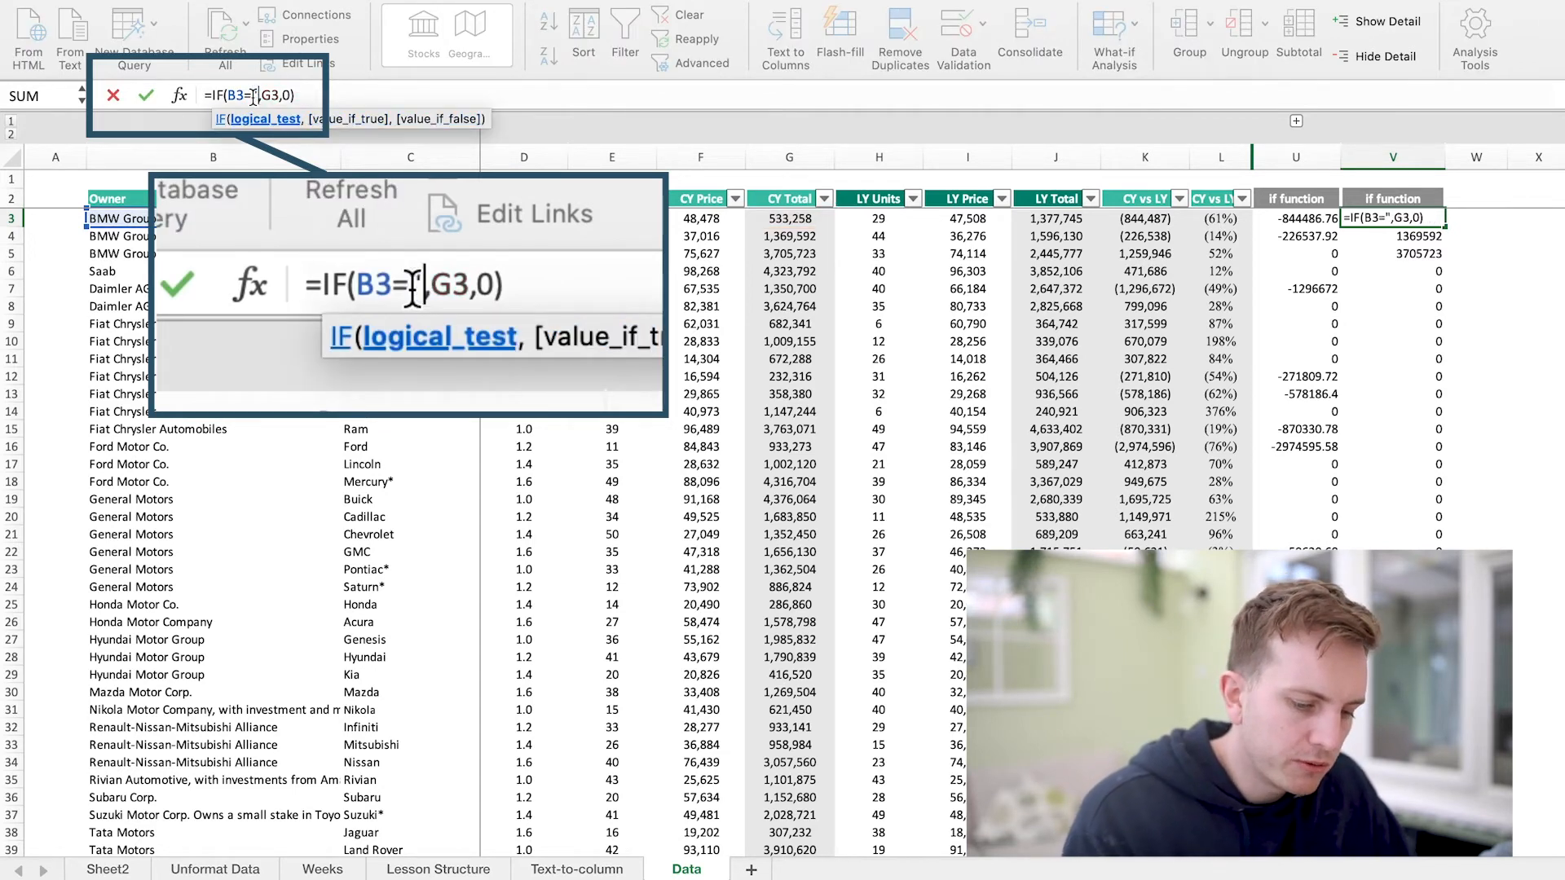
type("mw")
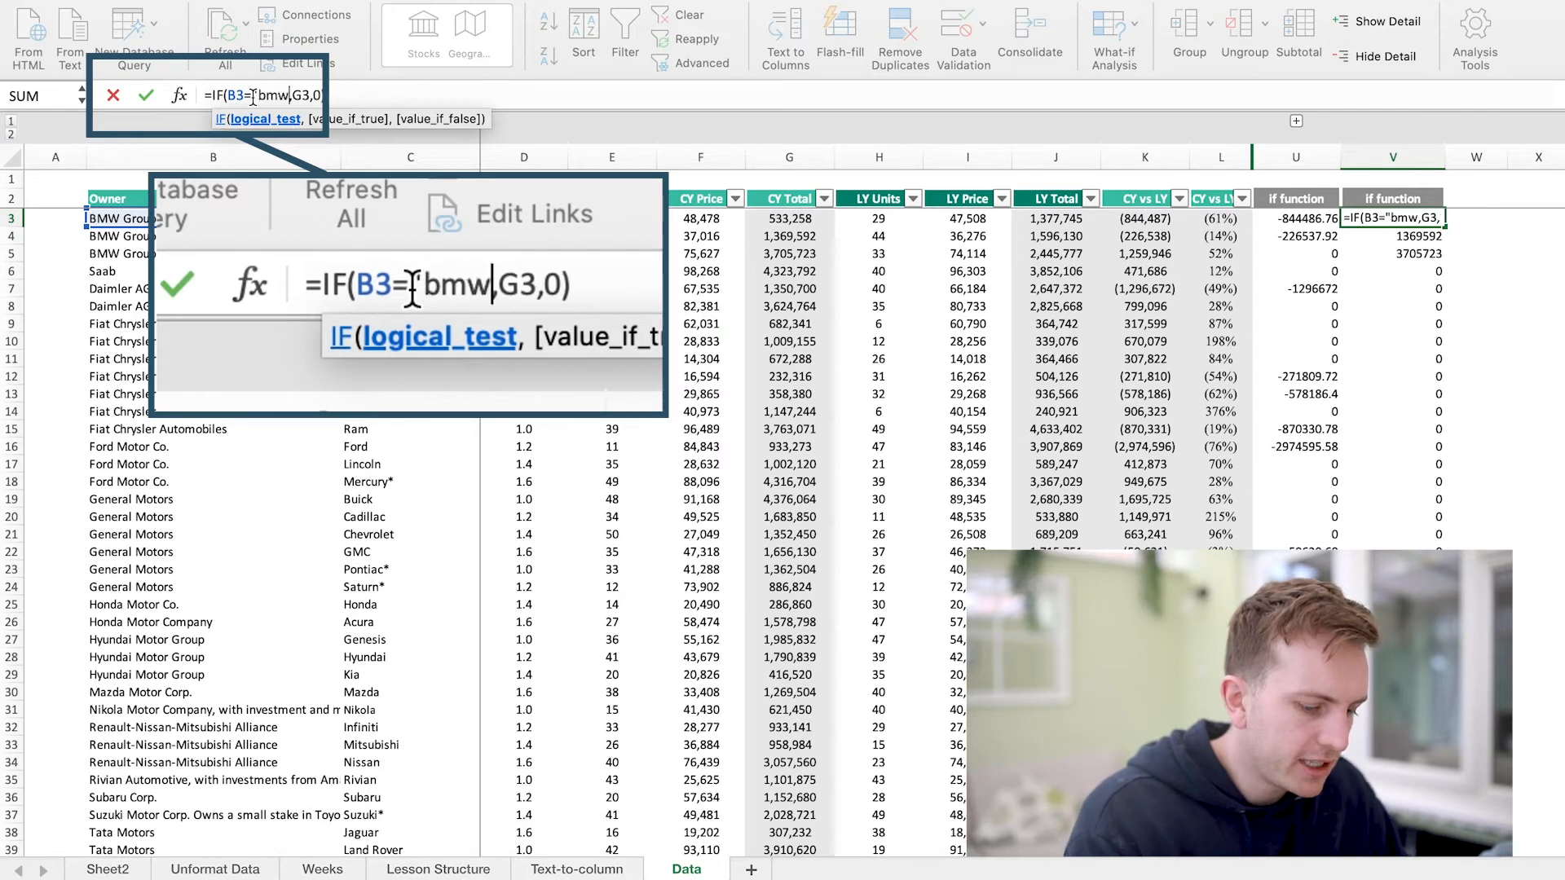
type(" group")
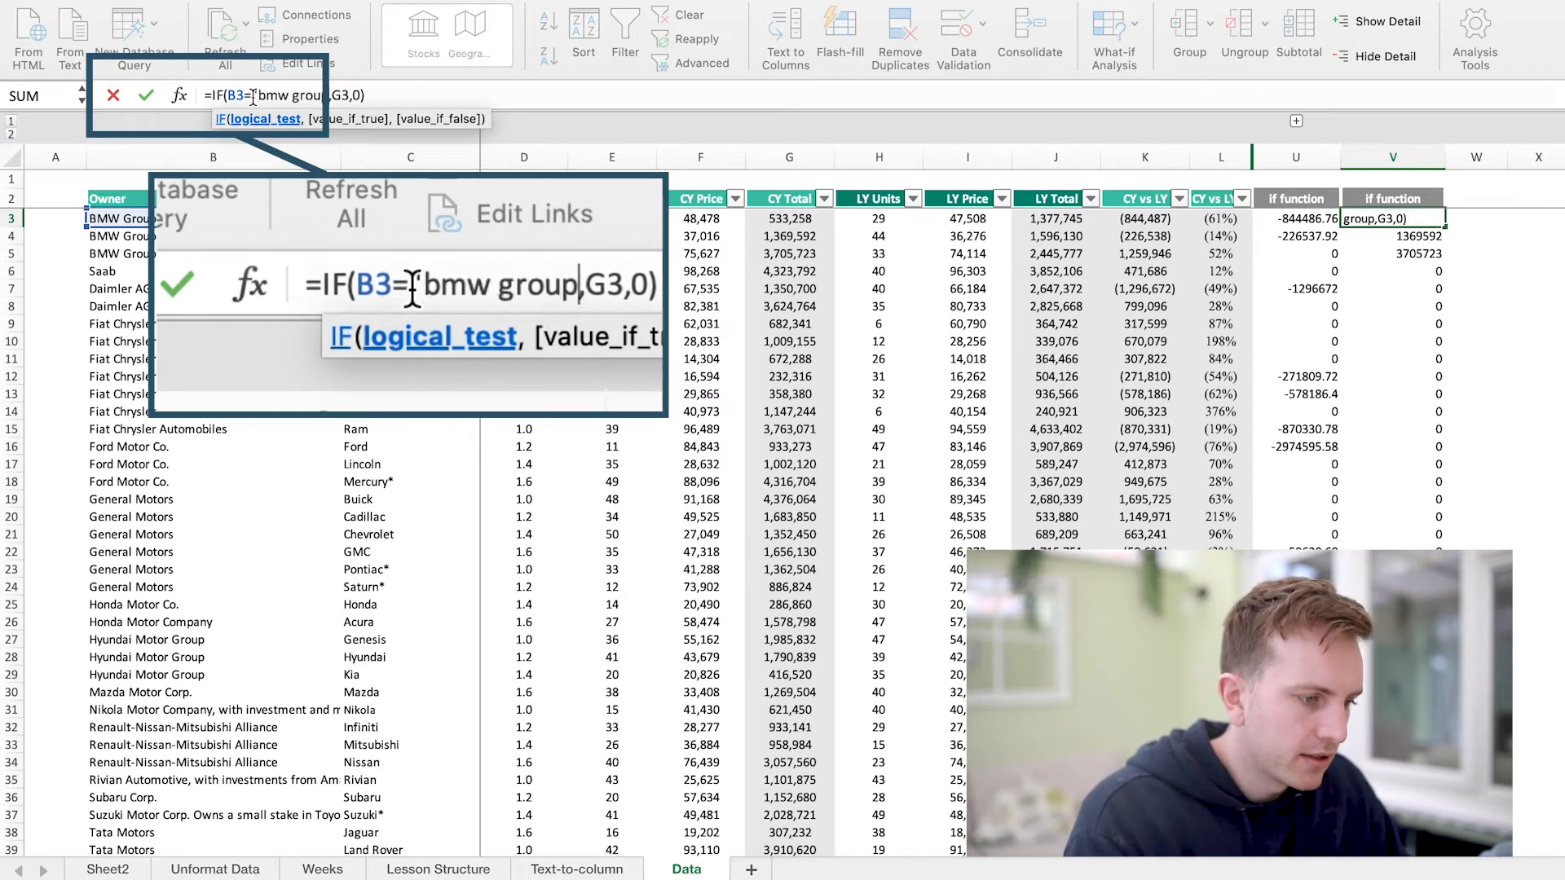
type("\"")
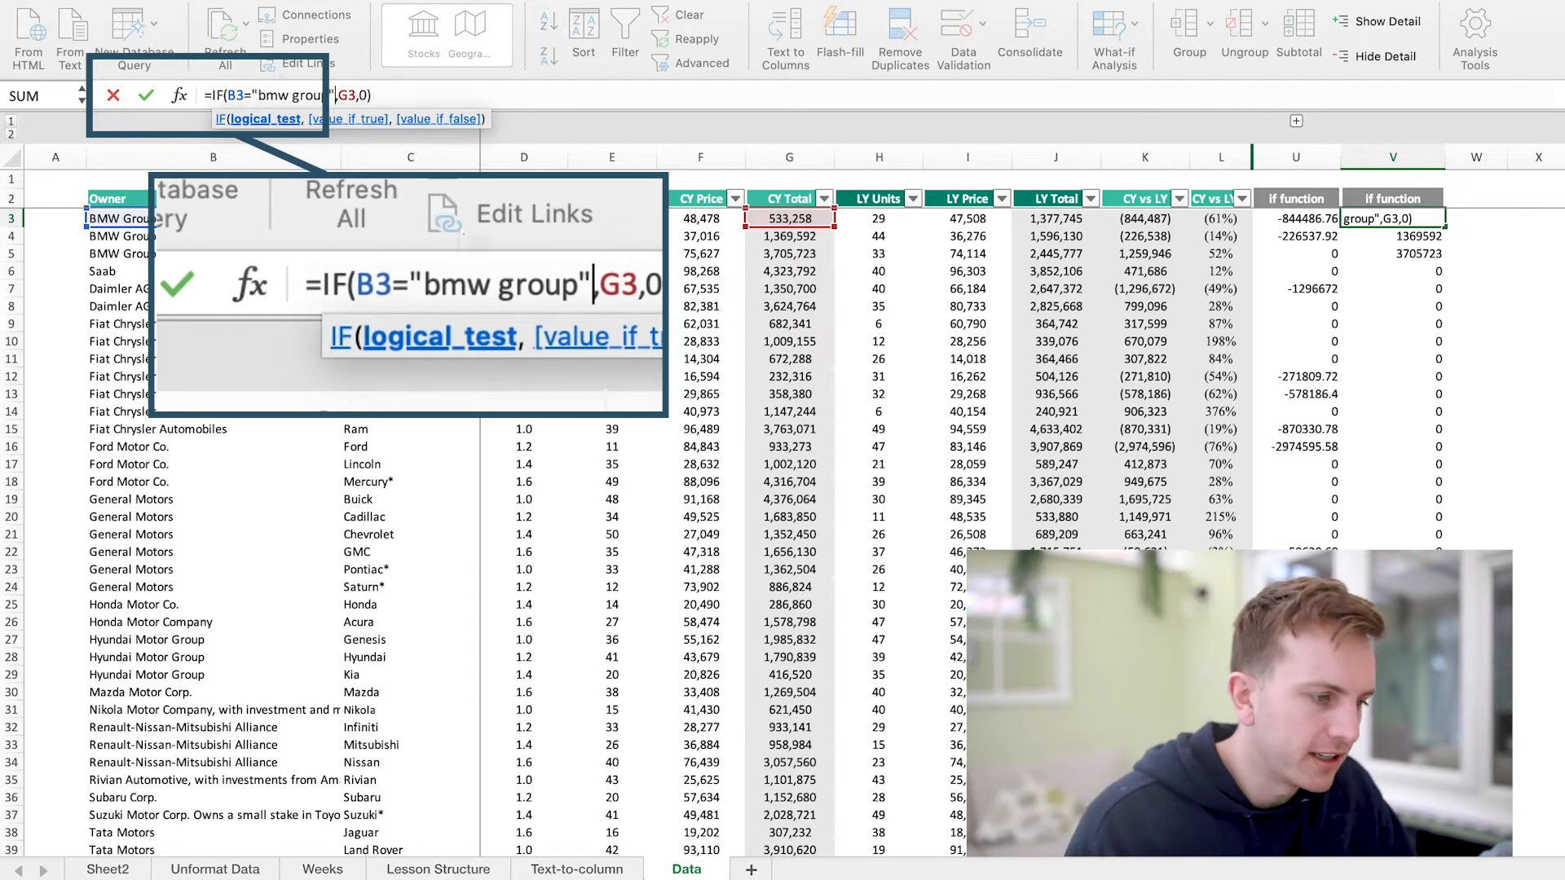
key("Return")
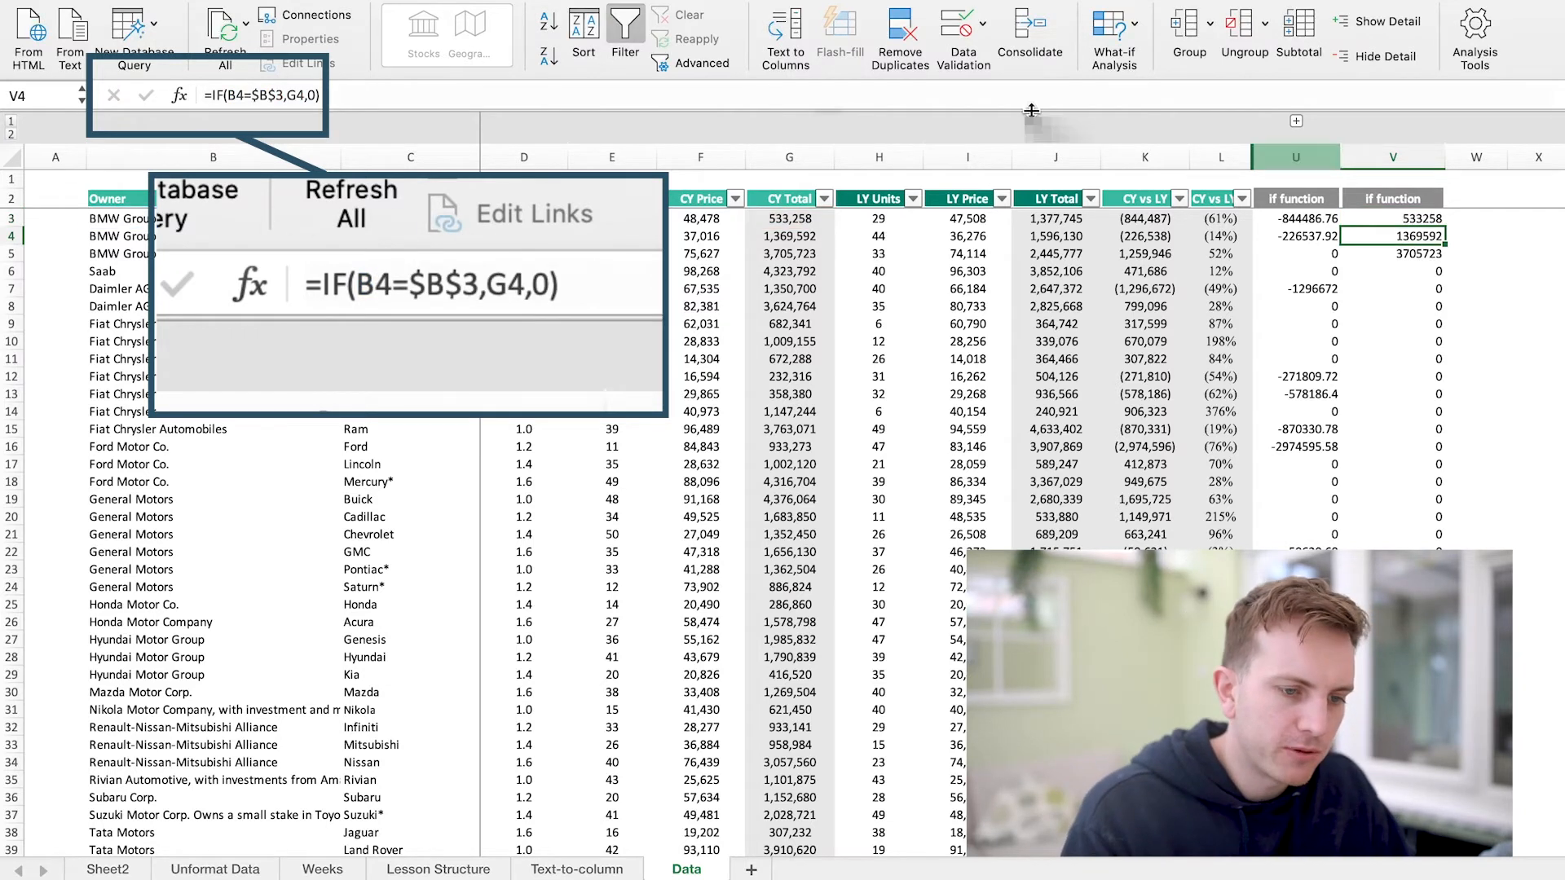
Step: Fill the "bmw group" IF formula from V3 down column V and check the copied formula in V5
left_click(1433, 219)
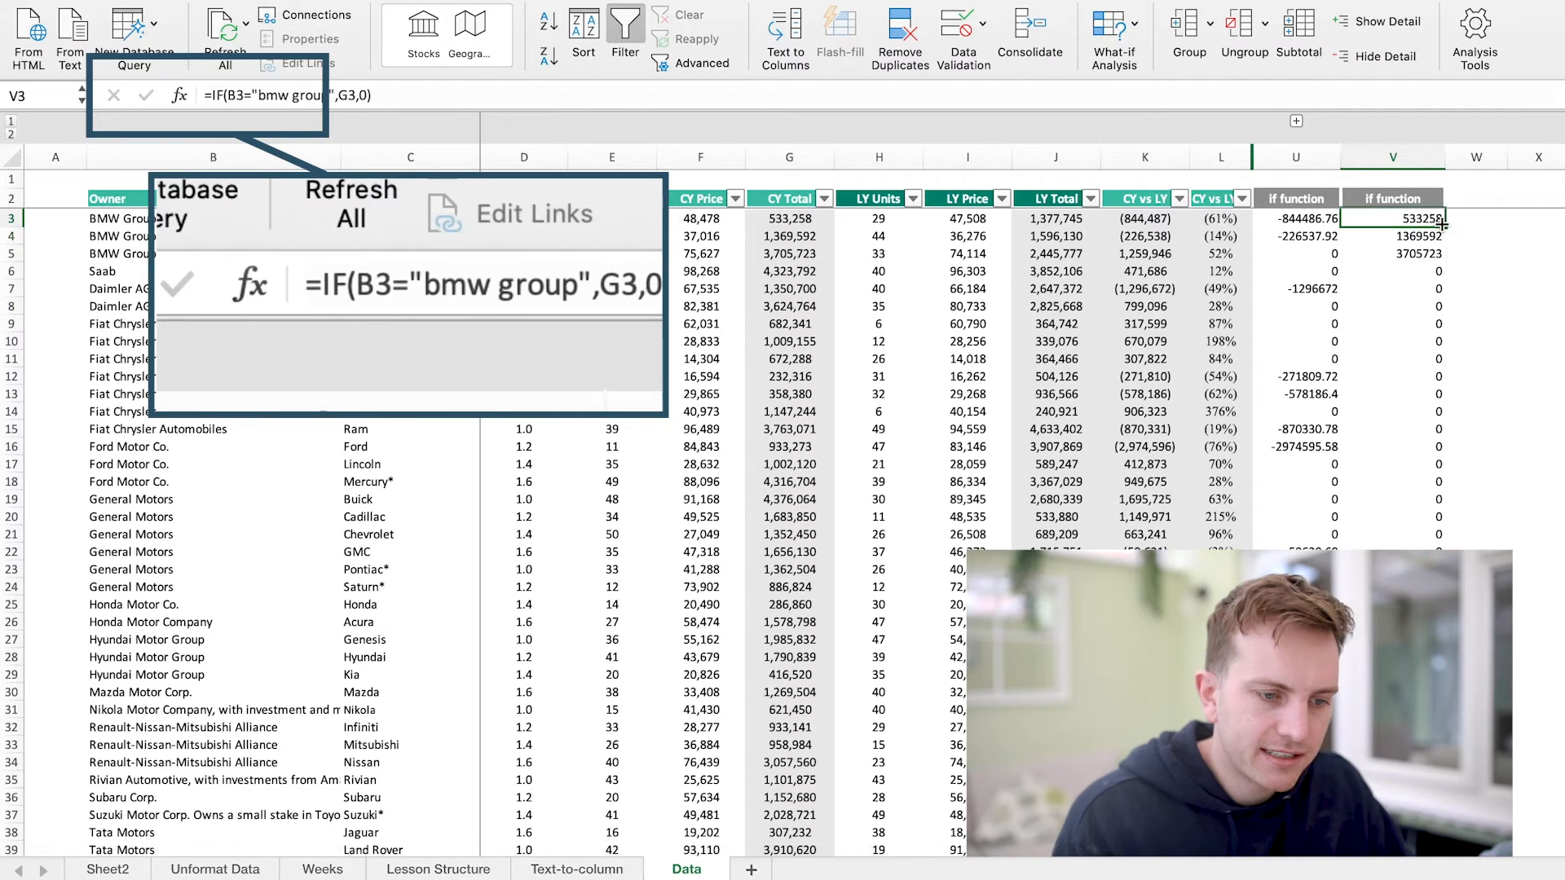
double_click(1444, 227)
left_click(1428, 254)
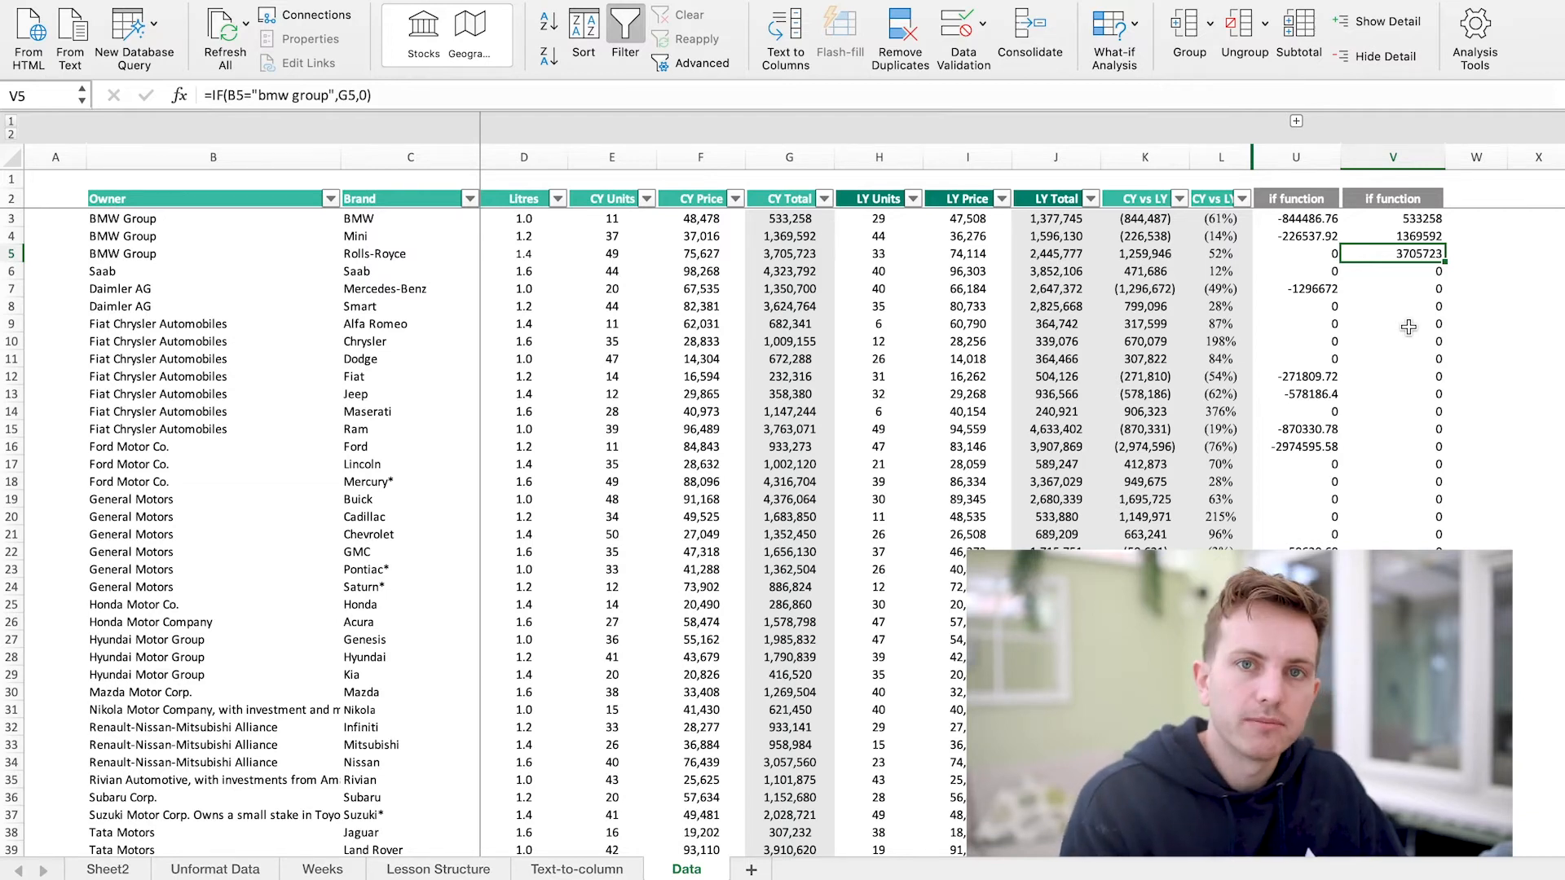
Step: Add the header "left" in W2 and widen column W slightly
left_click(1479, 199)
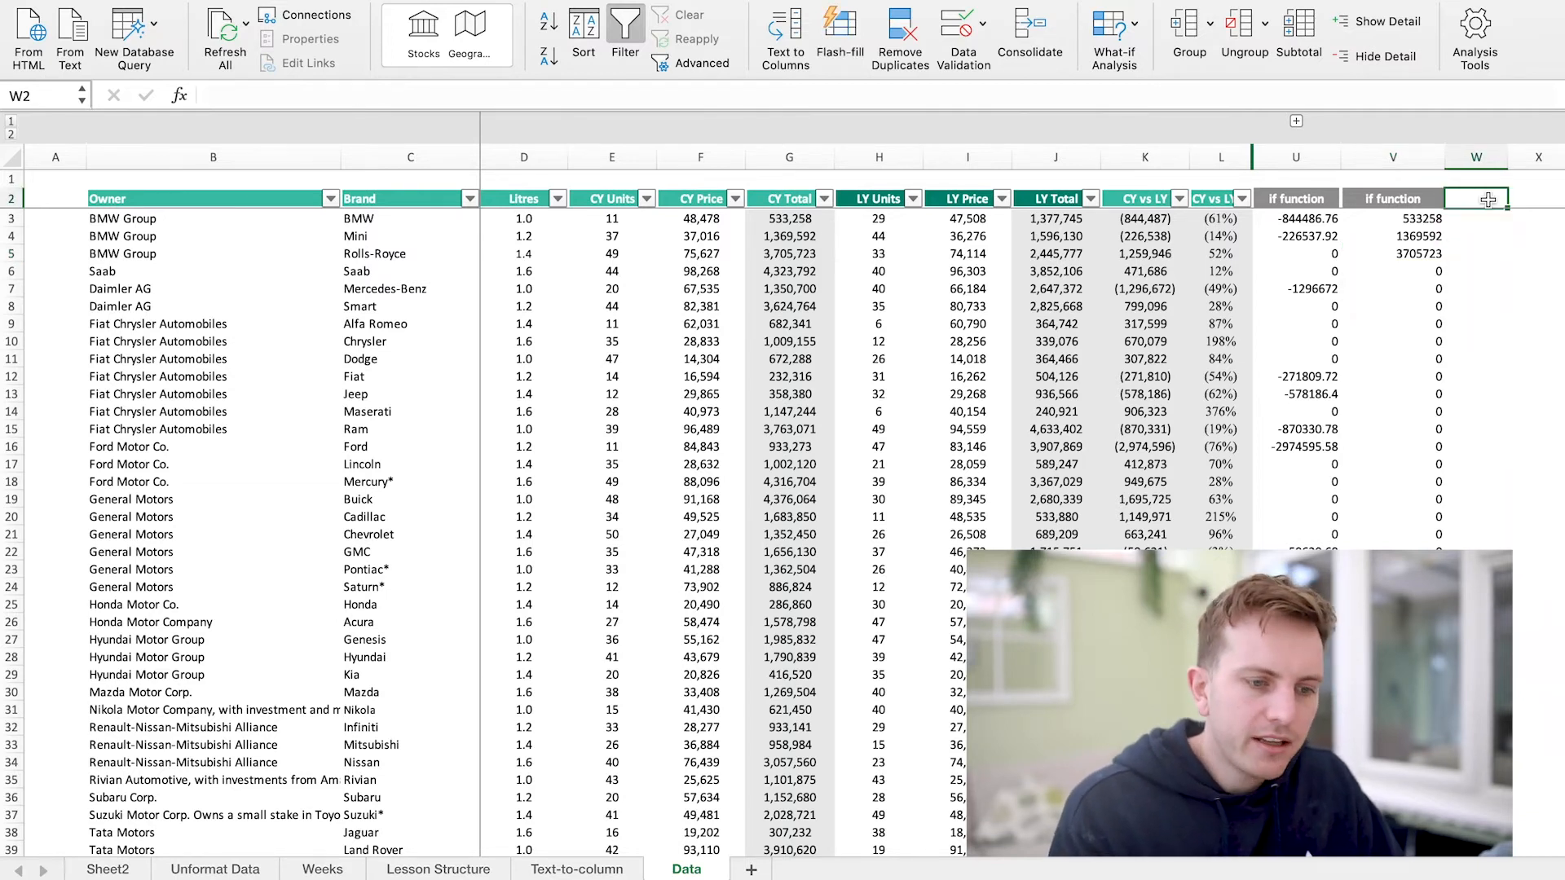
left_click_drag(1502, 158, 1528, 159)
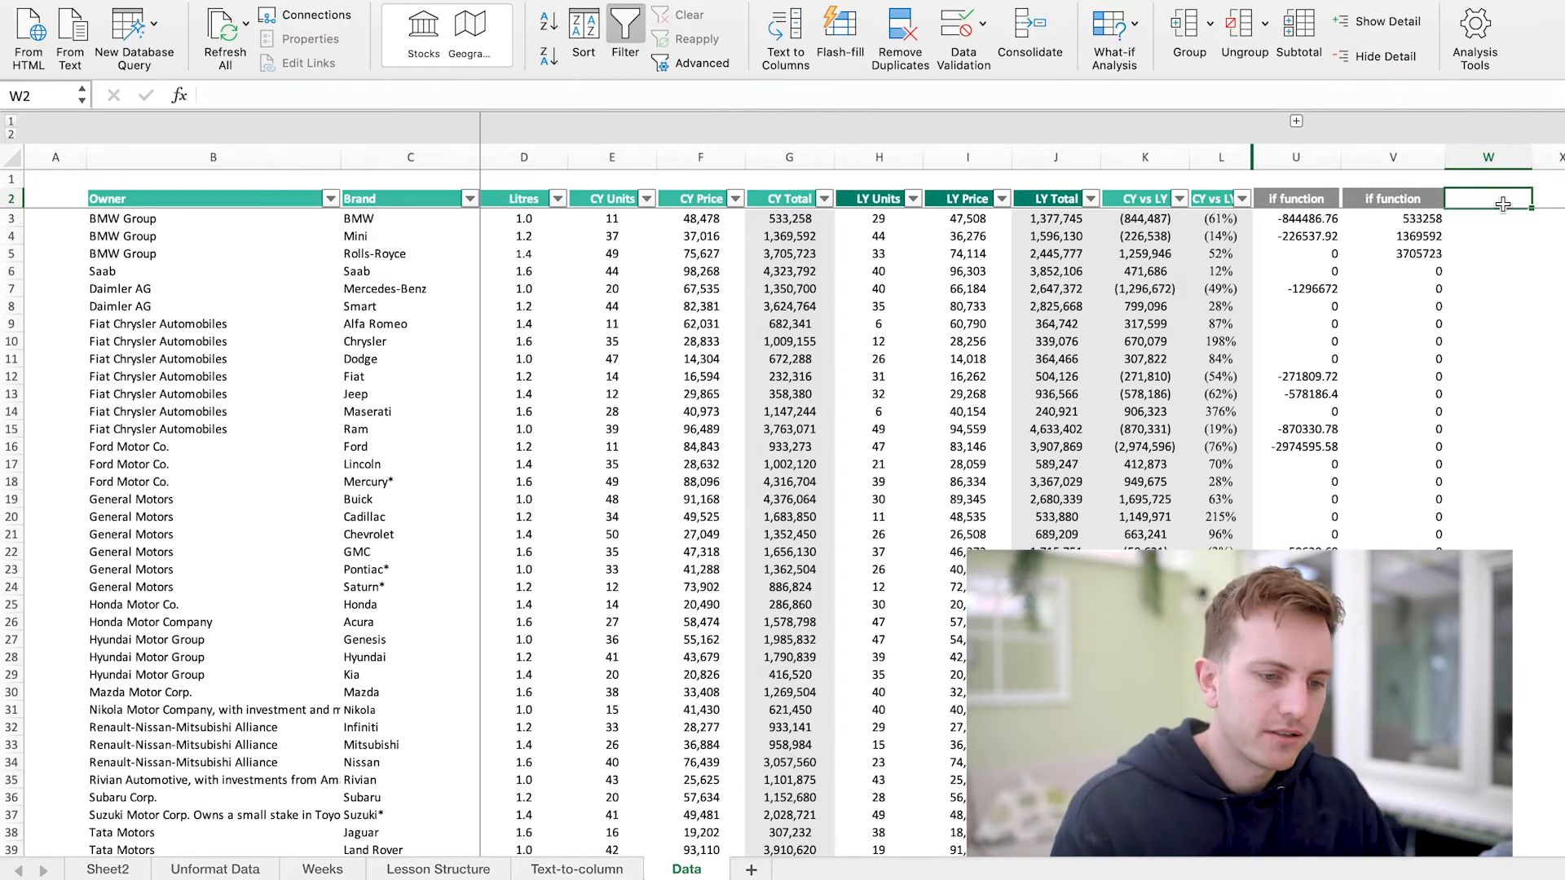
type("left")
key("Return")
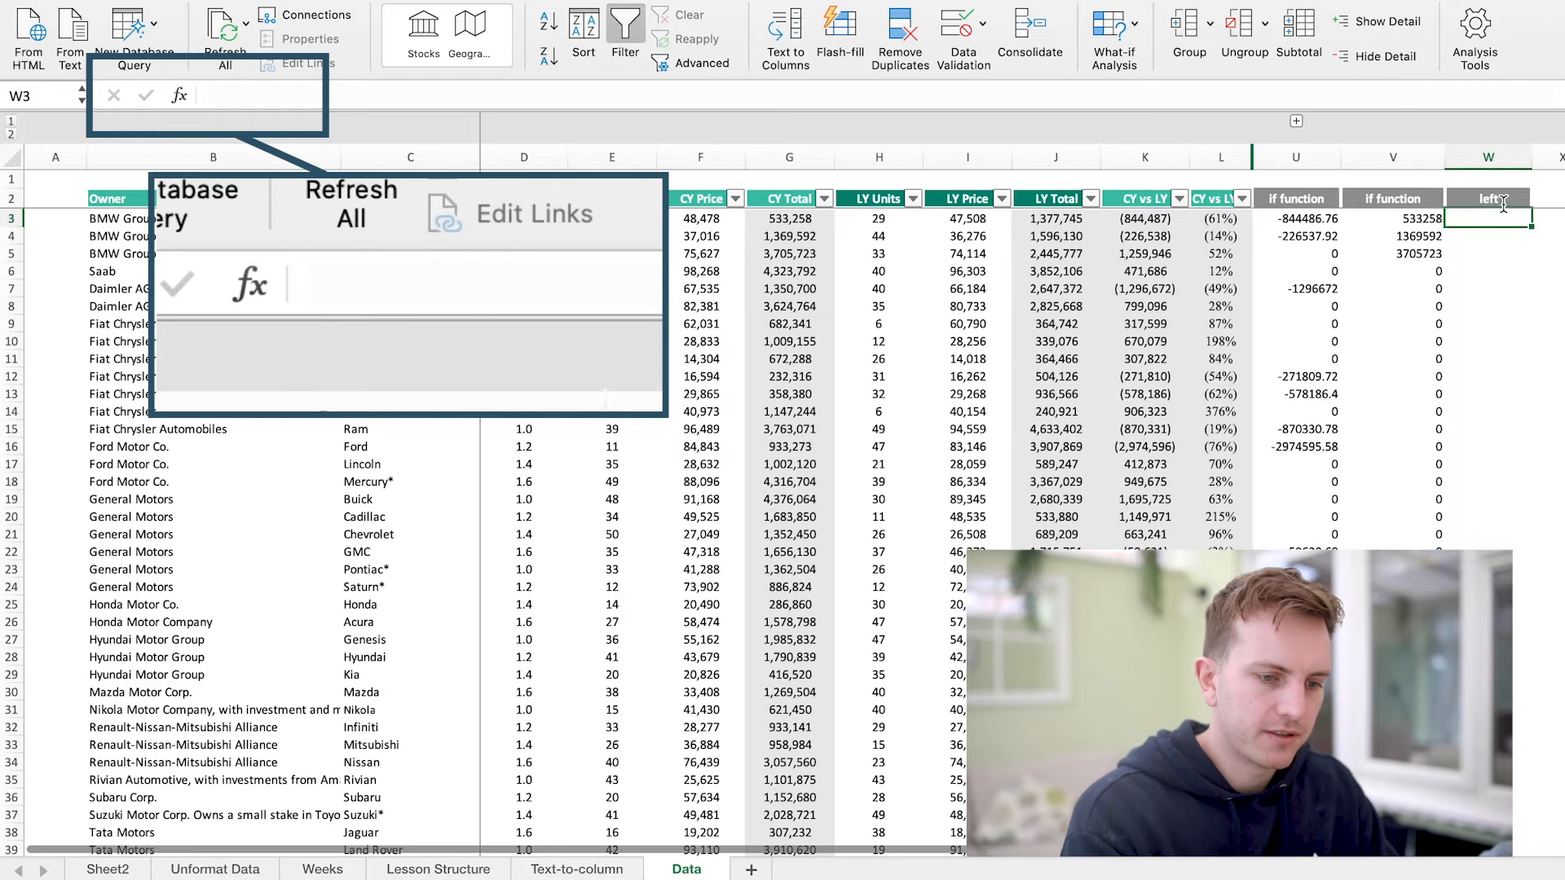
Step: Enter =LEFT(B3,3) in W3 to extract the first three characters of the owner, and fill it down column W
type("=left(")
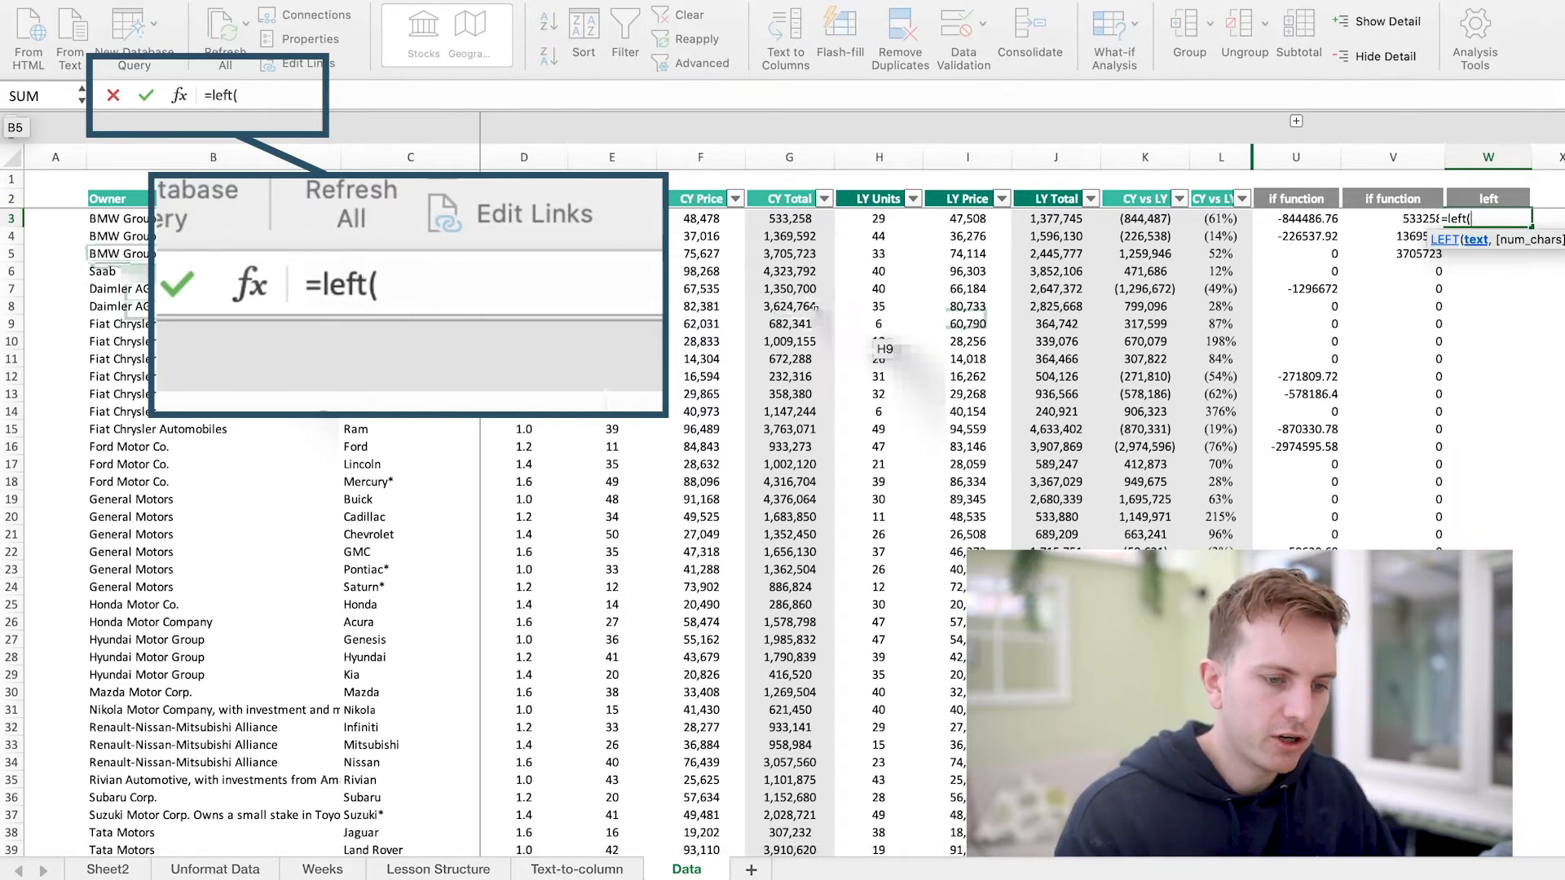
left_click(118, 218)
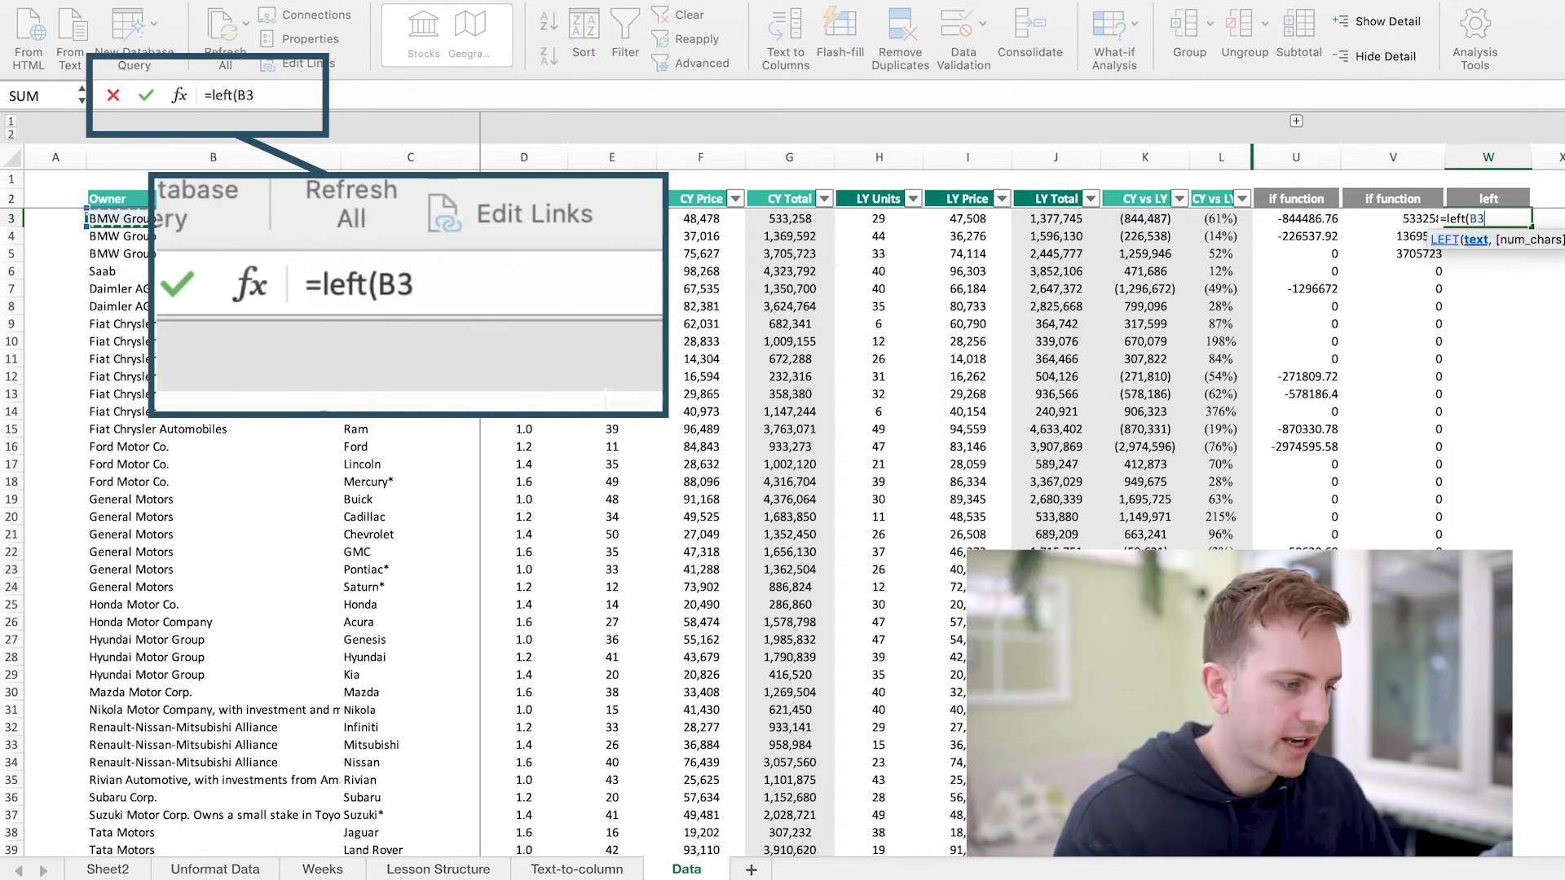
type(",3")
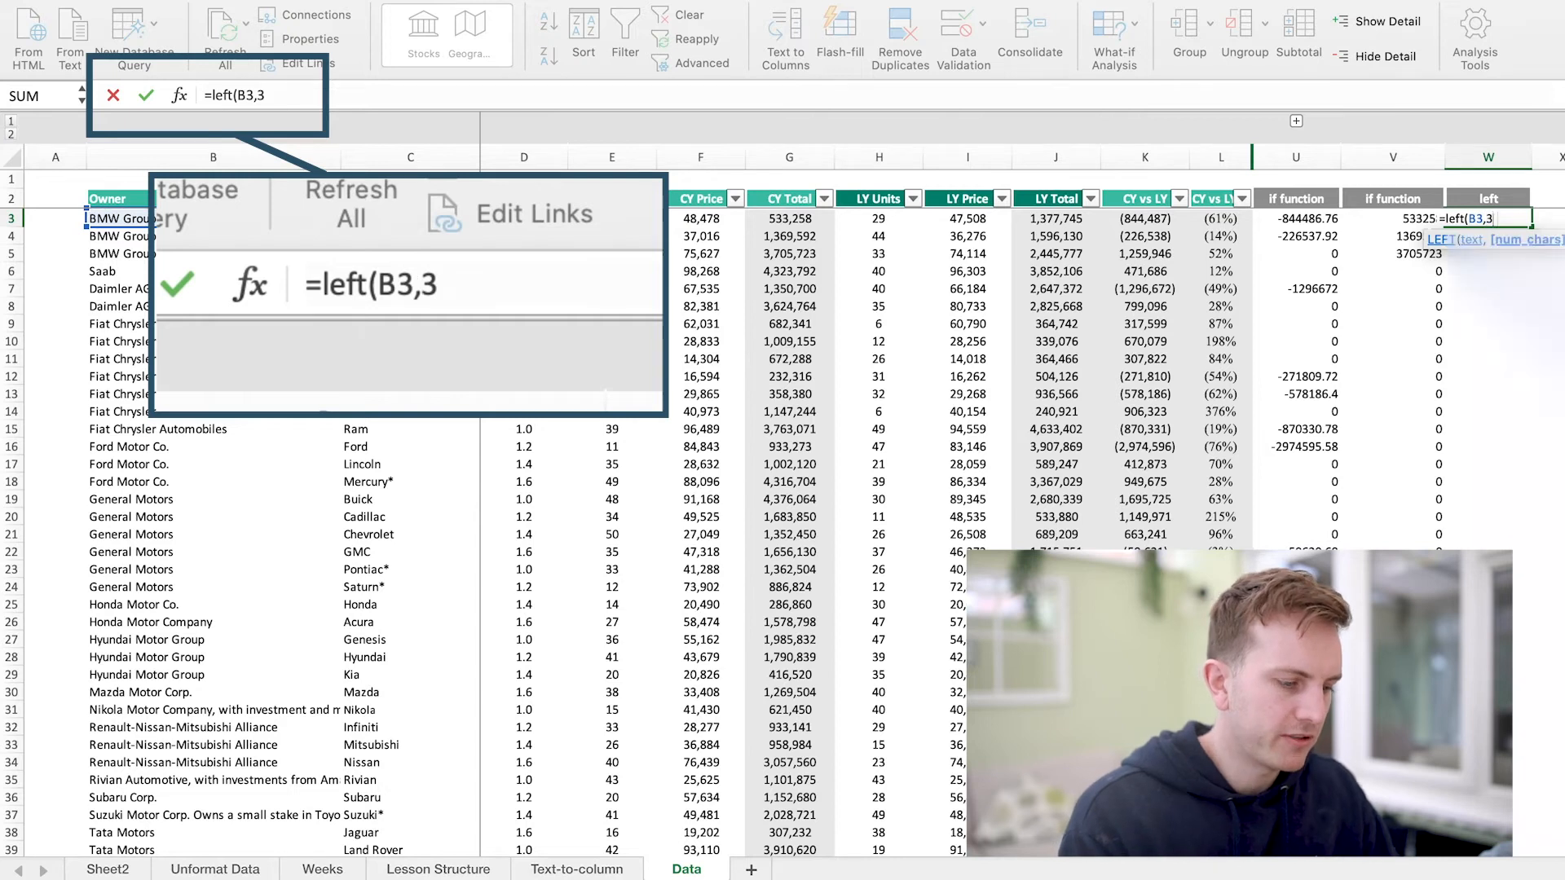
key("Return")
left_click(1487, 214)
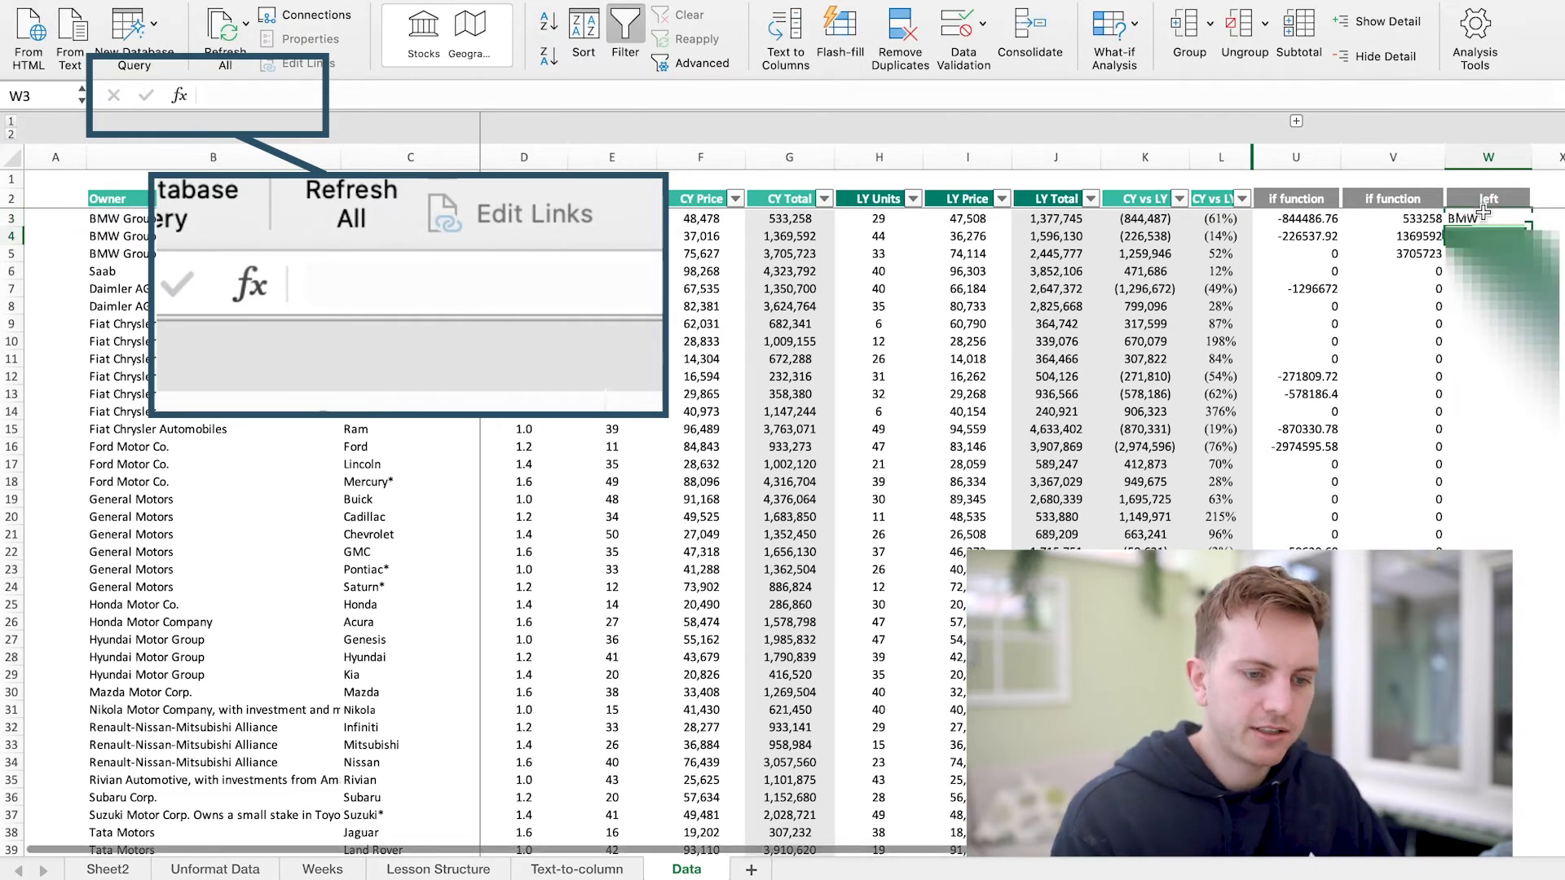
double_click(1532, 227)
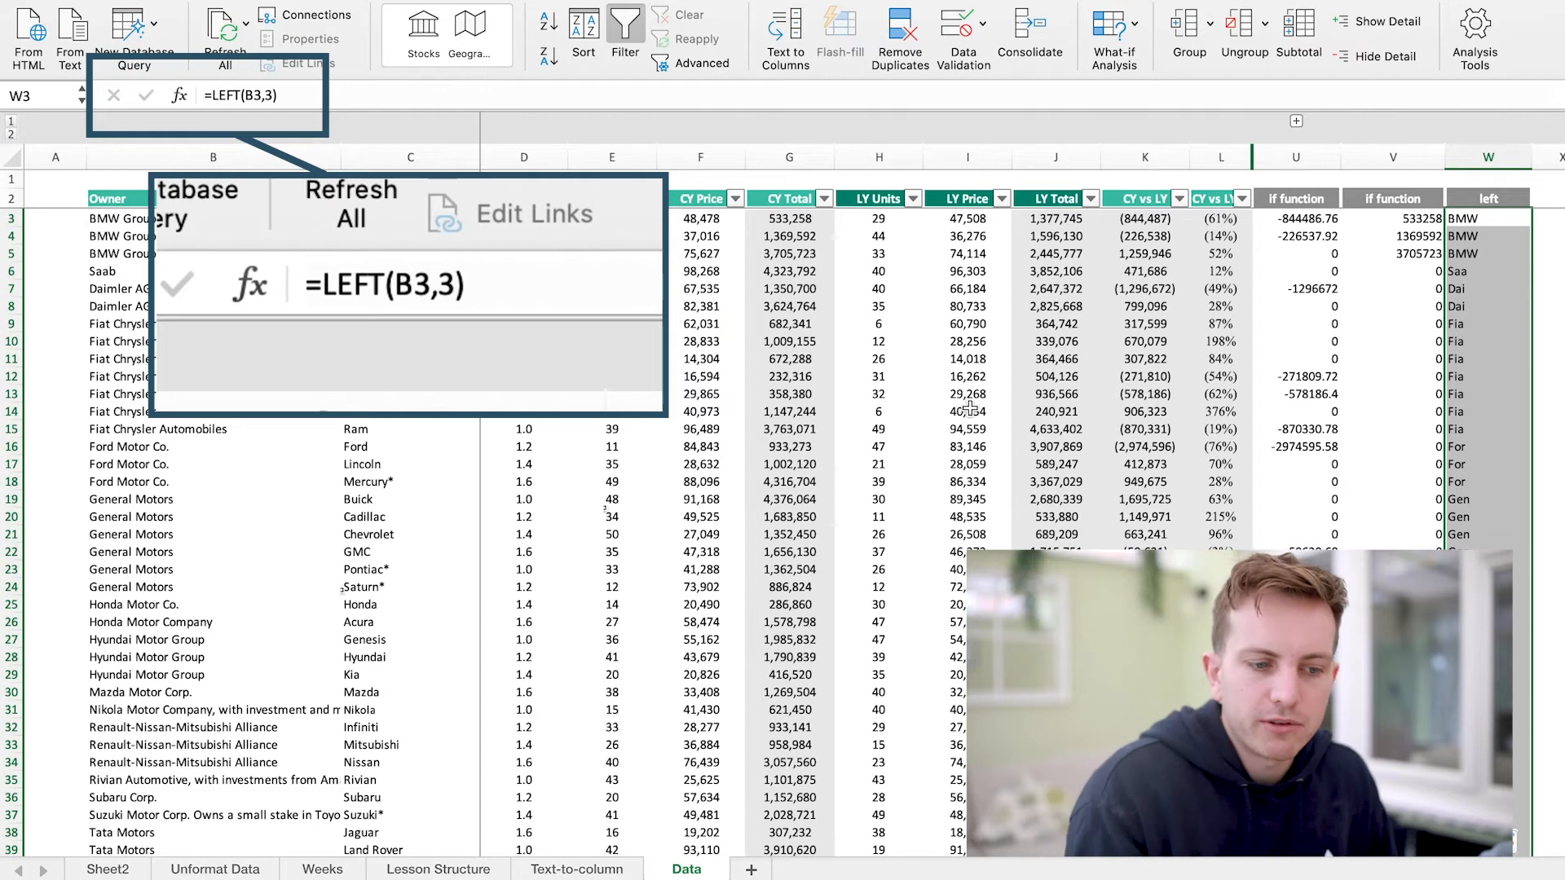
Step: Replace the formula in W3 with =MID(B3,3,4) to extract four characters of the owner starting at the third
left_click(1502, 223)
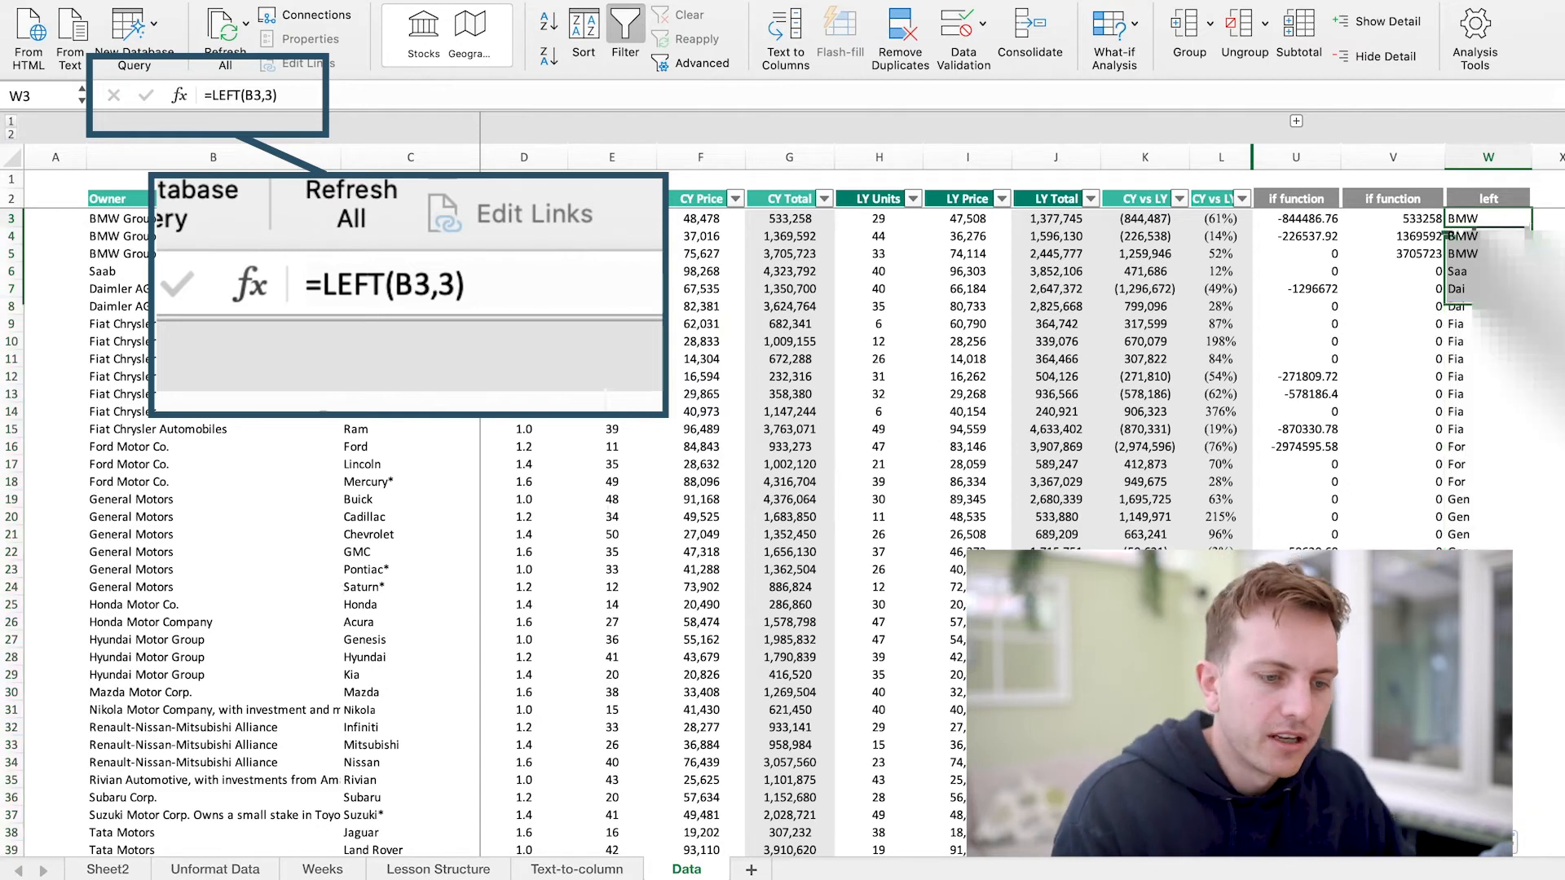
left_click(244, 95)
left_click_drag(241, 96, 218, 96)
key("BackSpace")
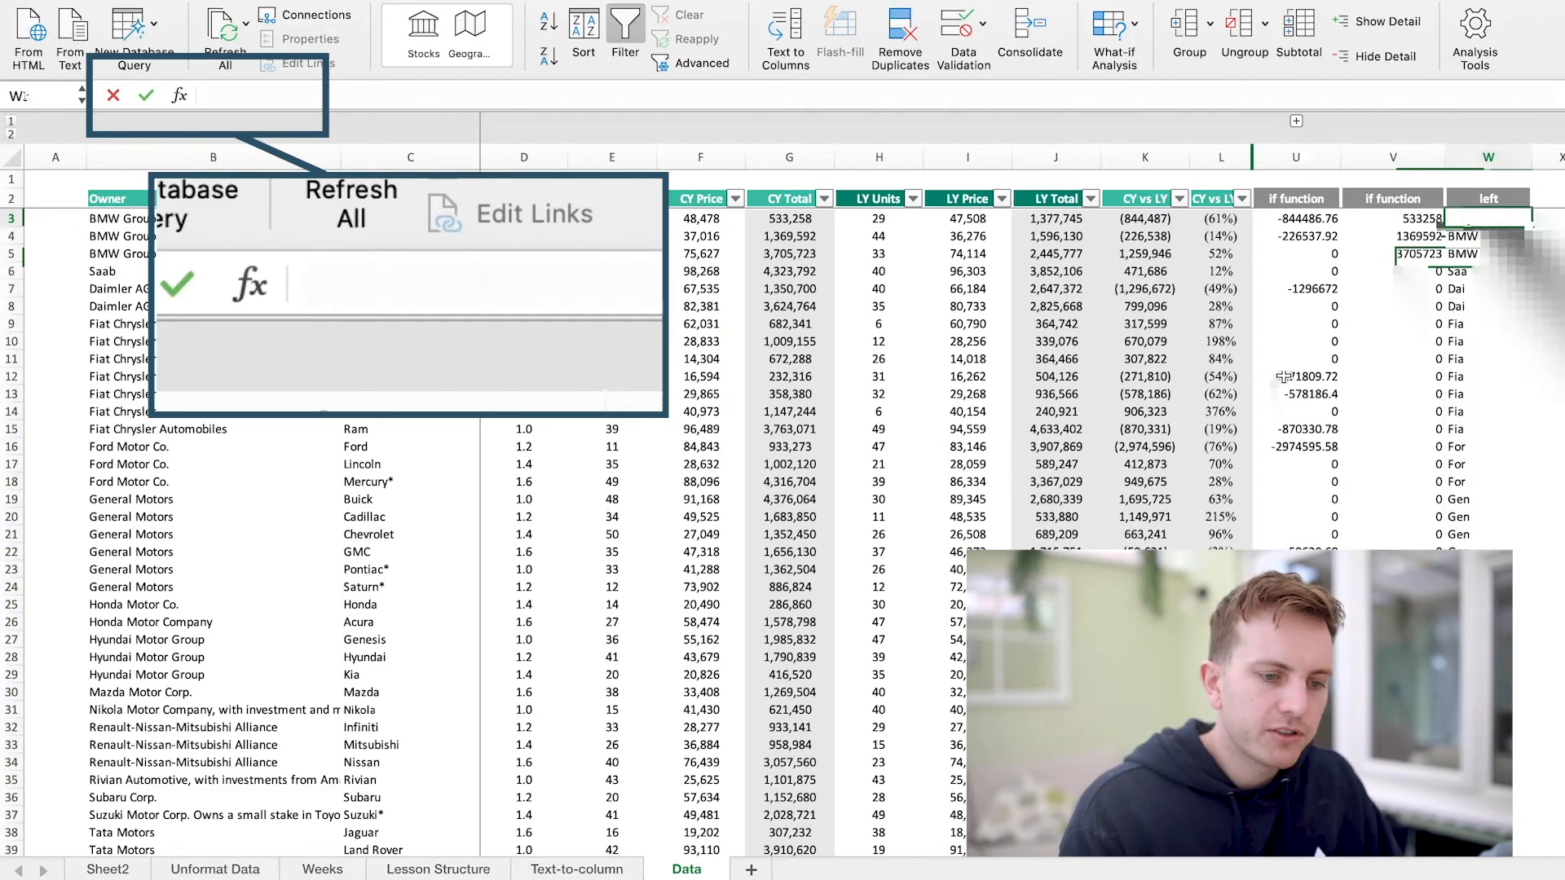
type("=mid(")
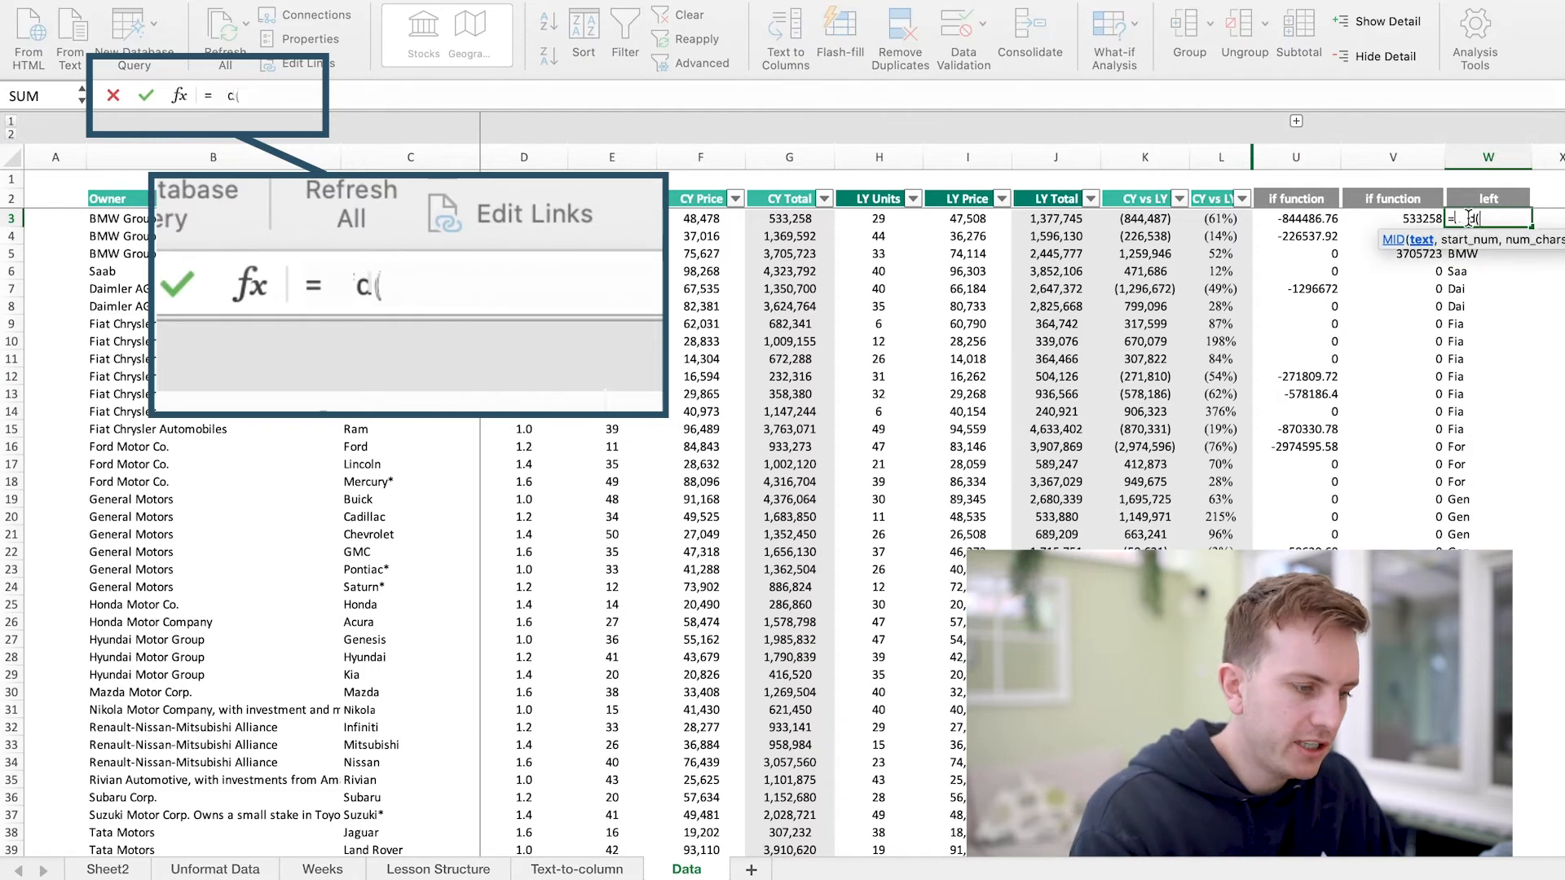
left_click(118, 219)
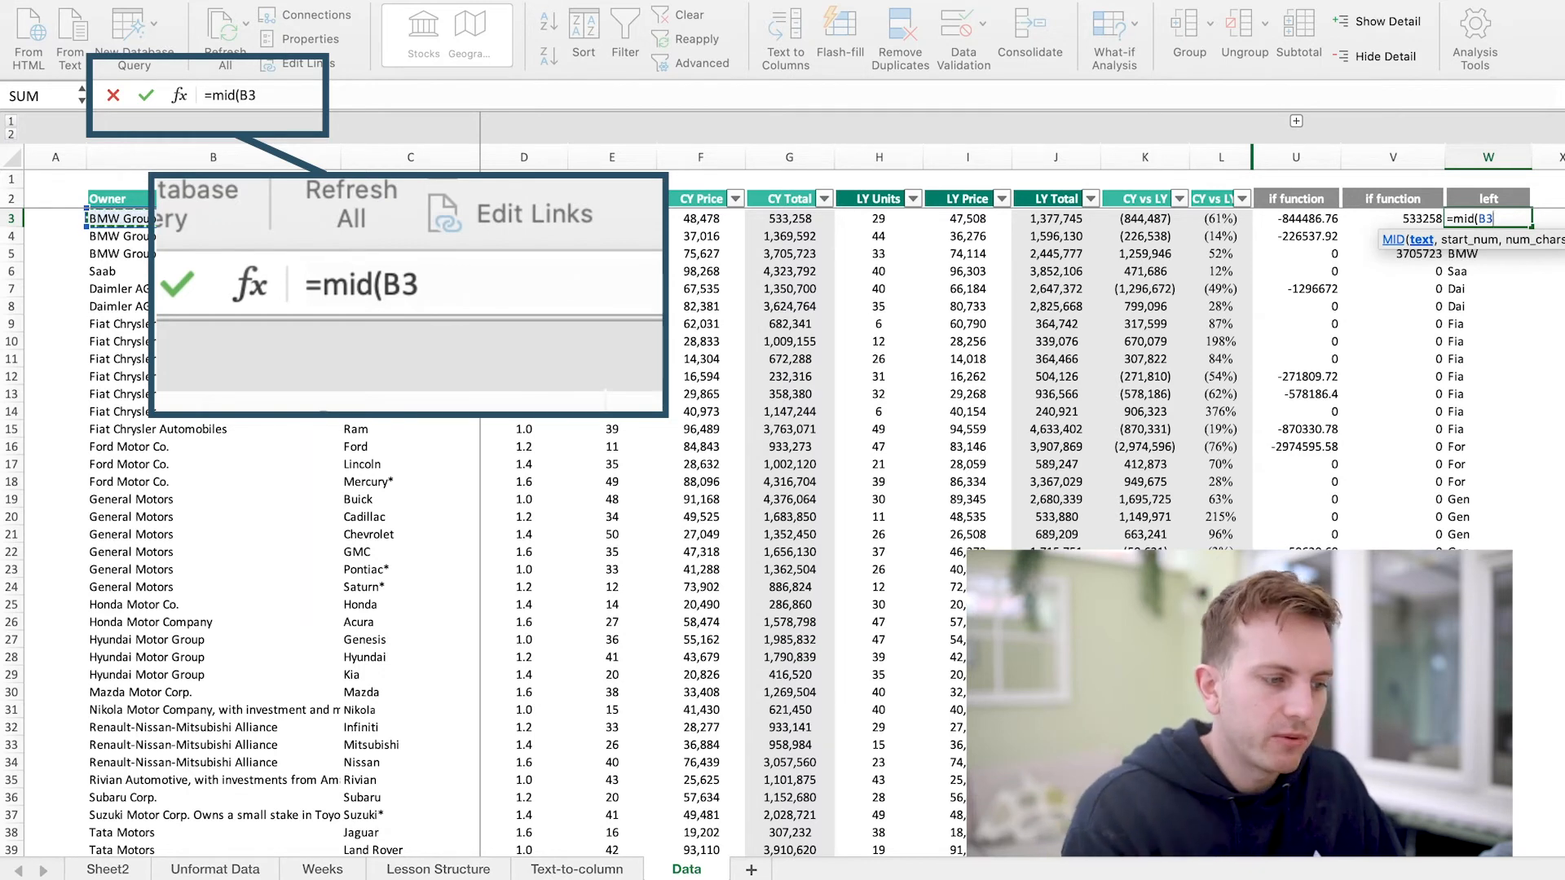
type(",3")
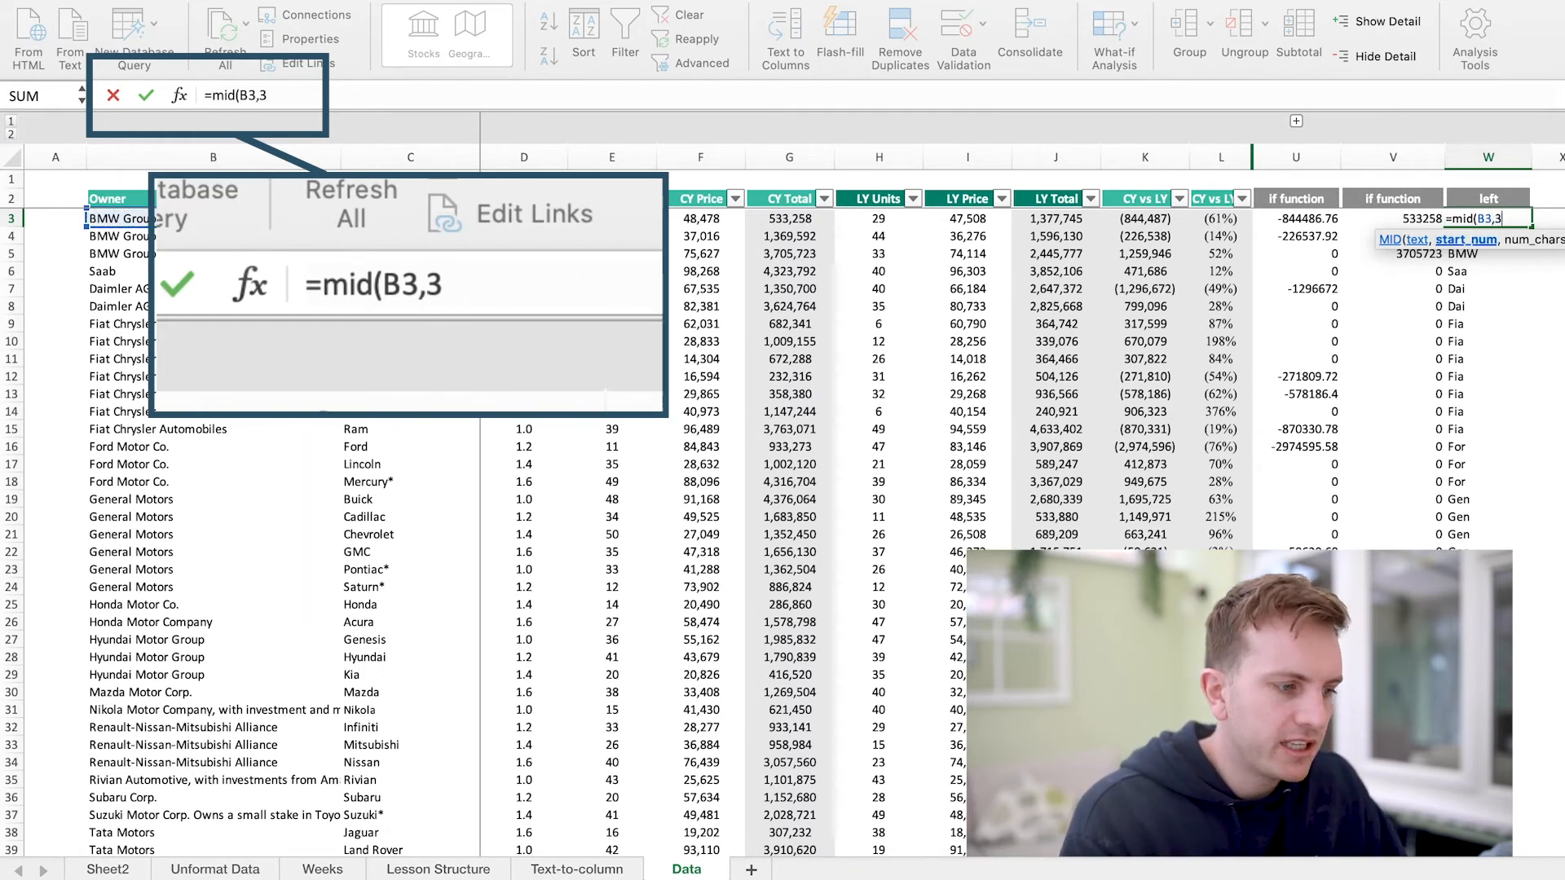
type(",")
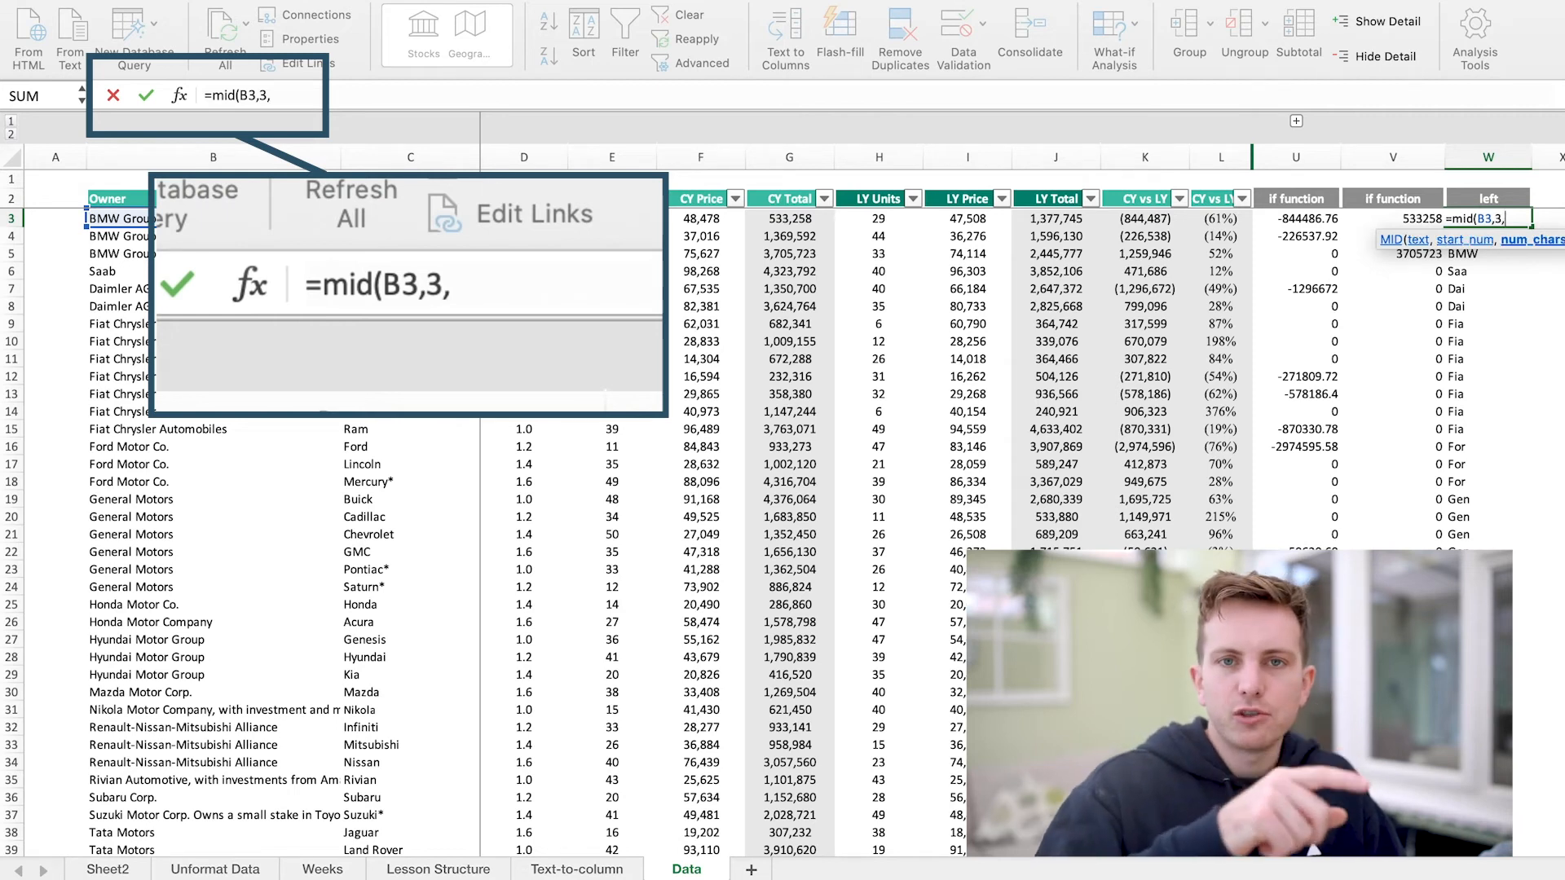
type("4")
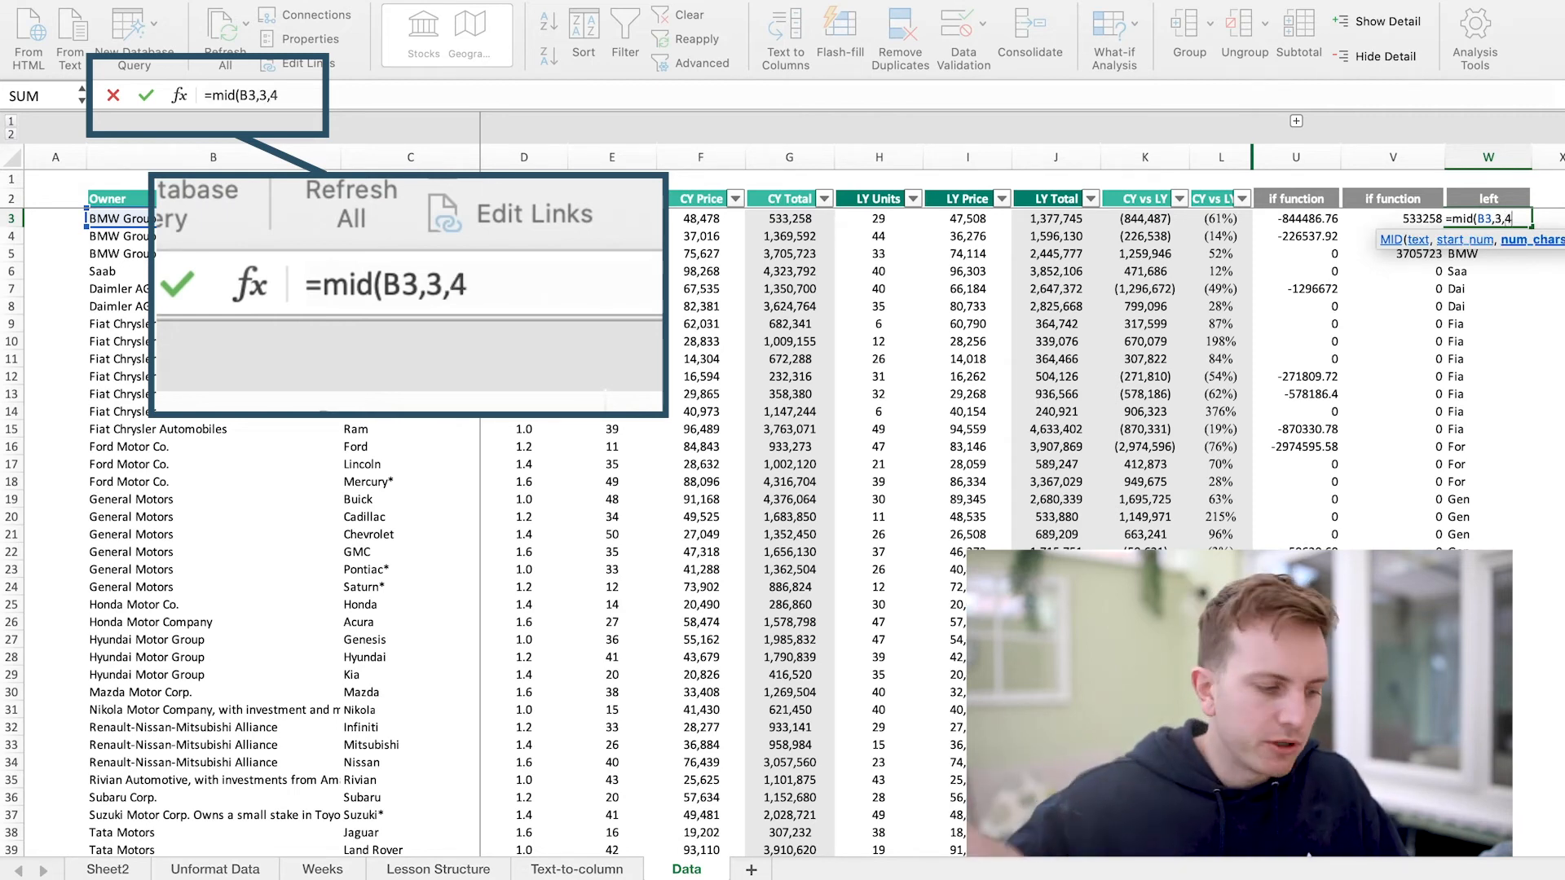
type(")")
key("Return")
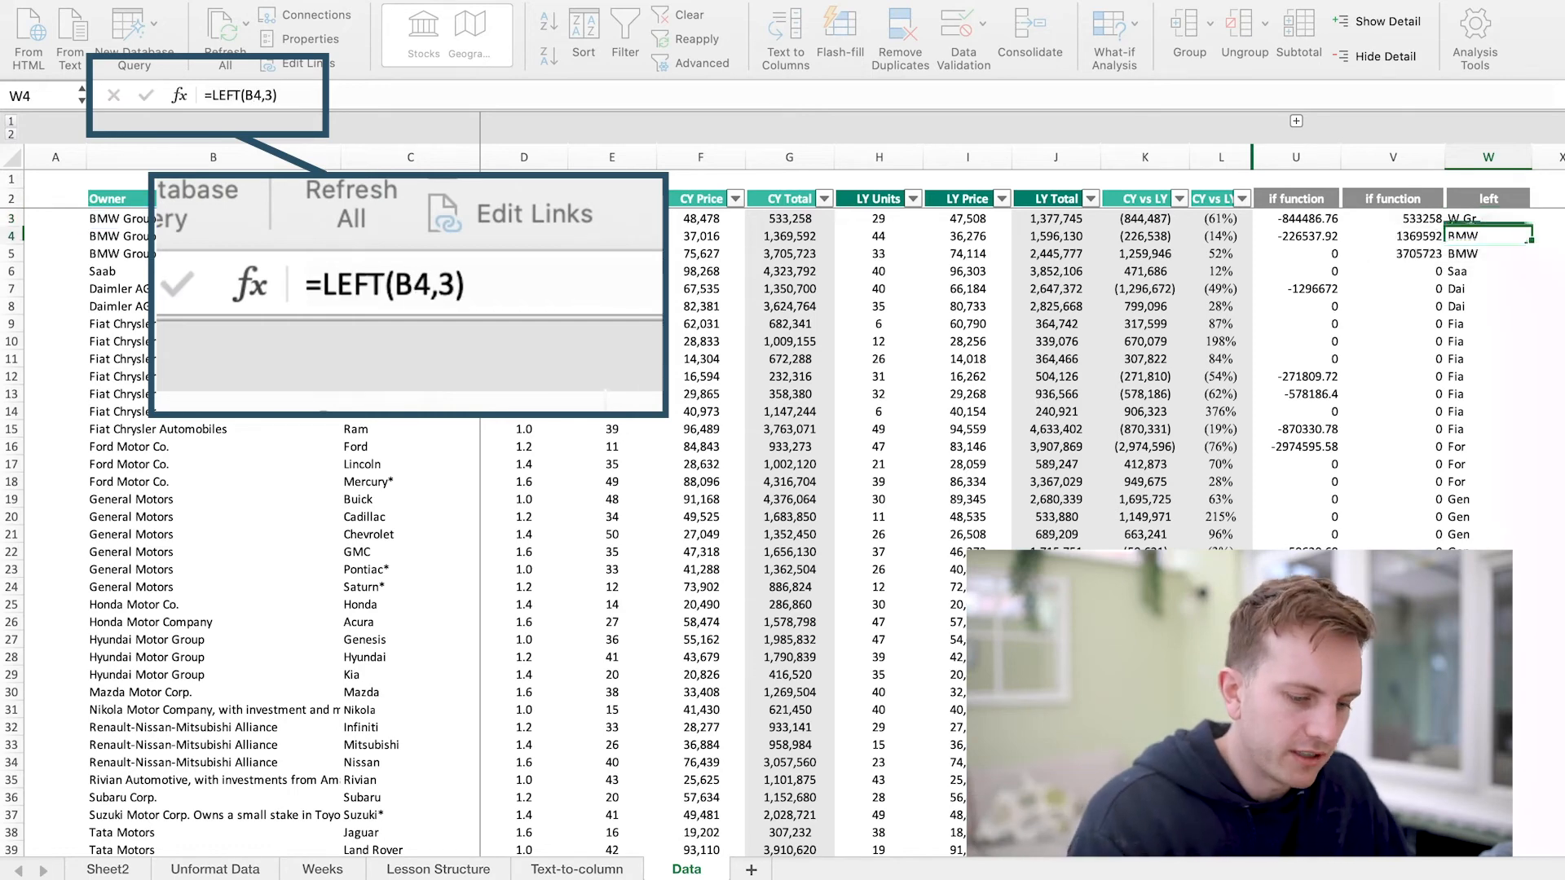
Step: Fill the MID formula from W3 down column W and check the copied formula in W9
left_click(1522, 217)
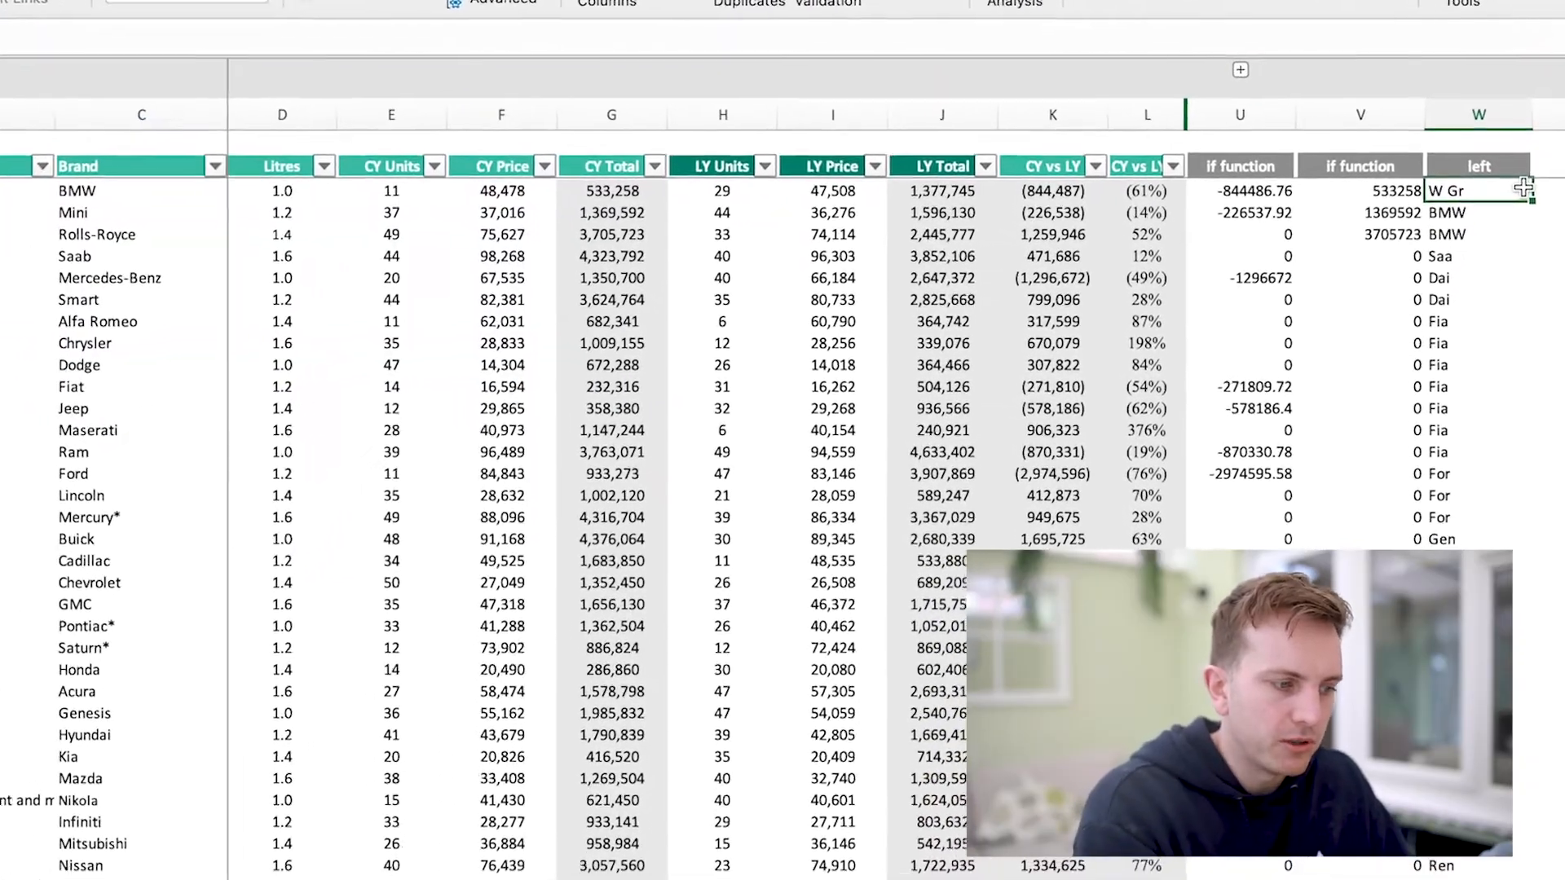
double_click(1529, 198)
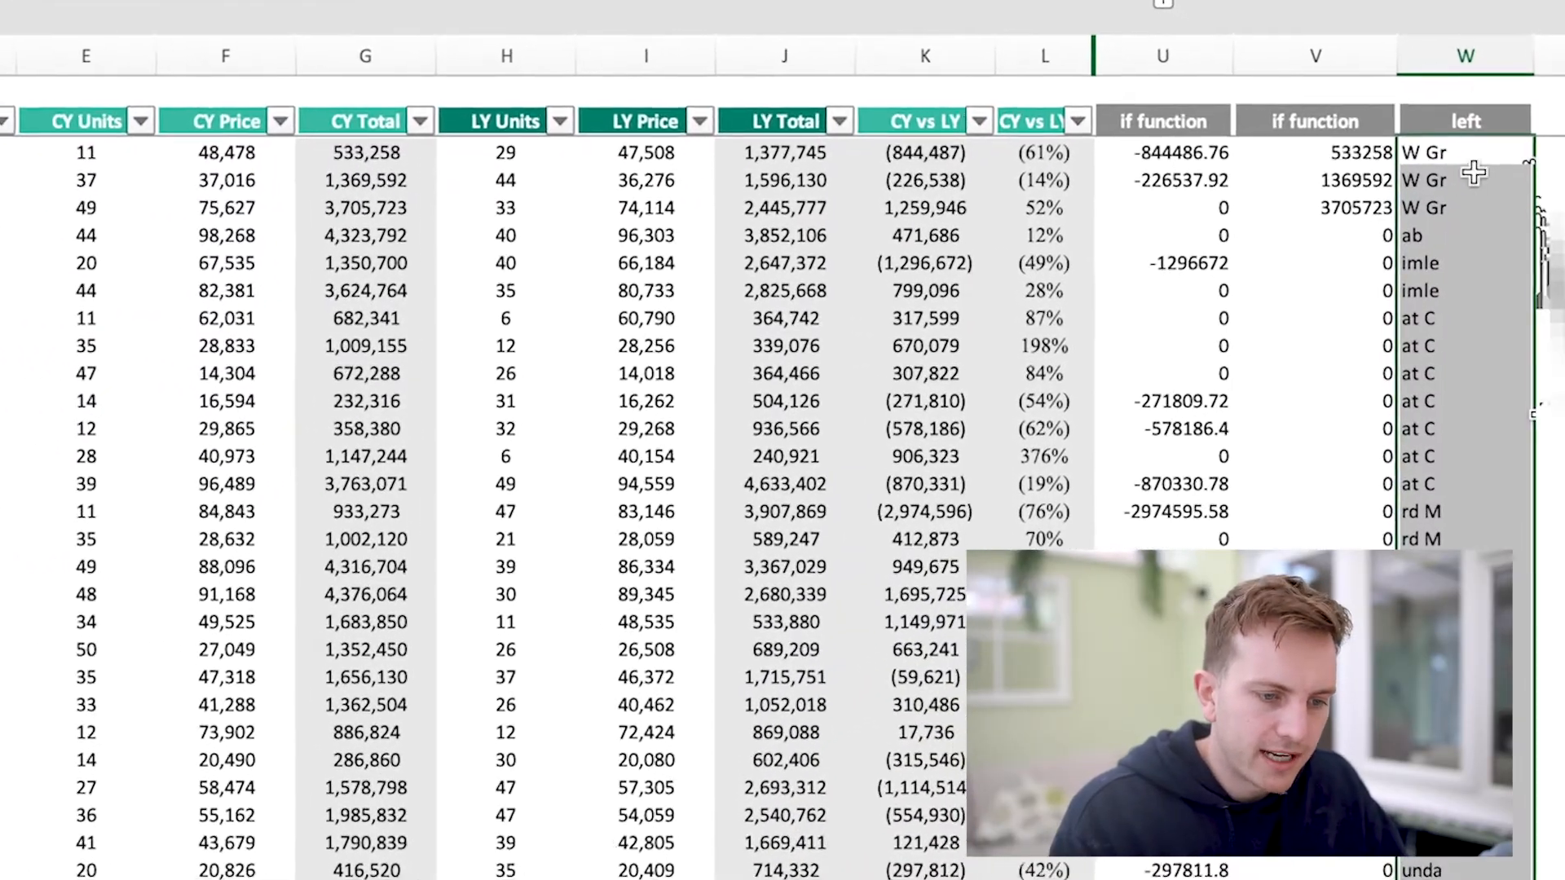
left_click_drag(1488, 396, 1488, 474)
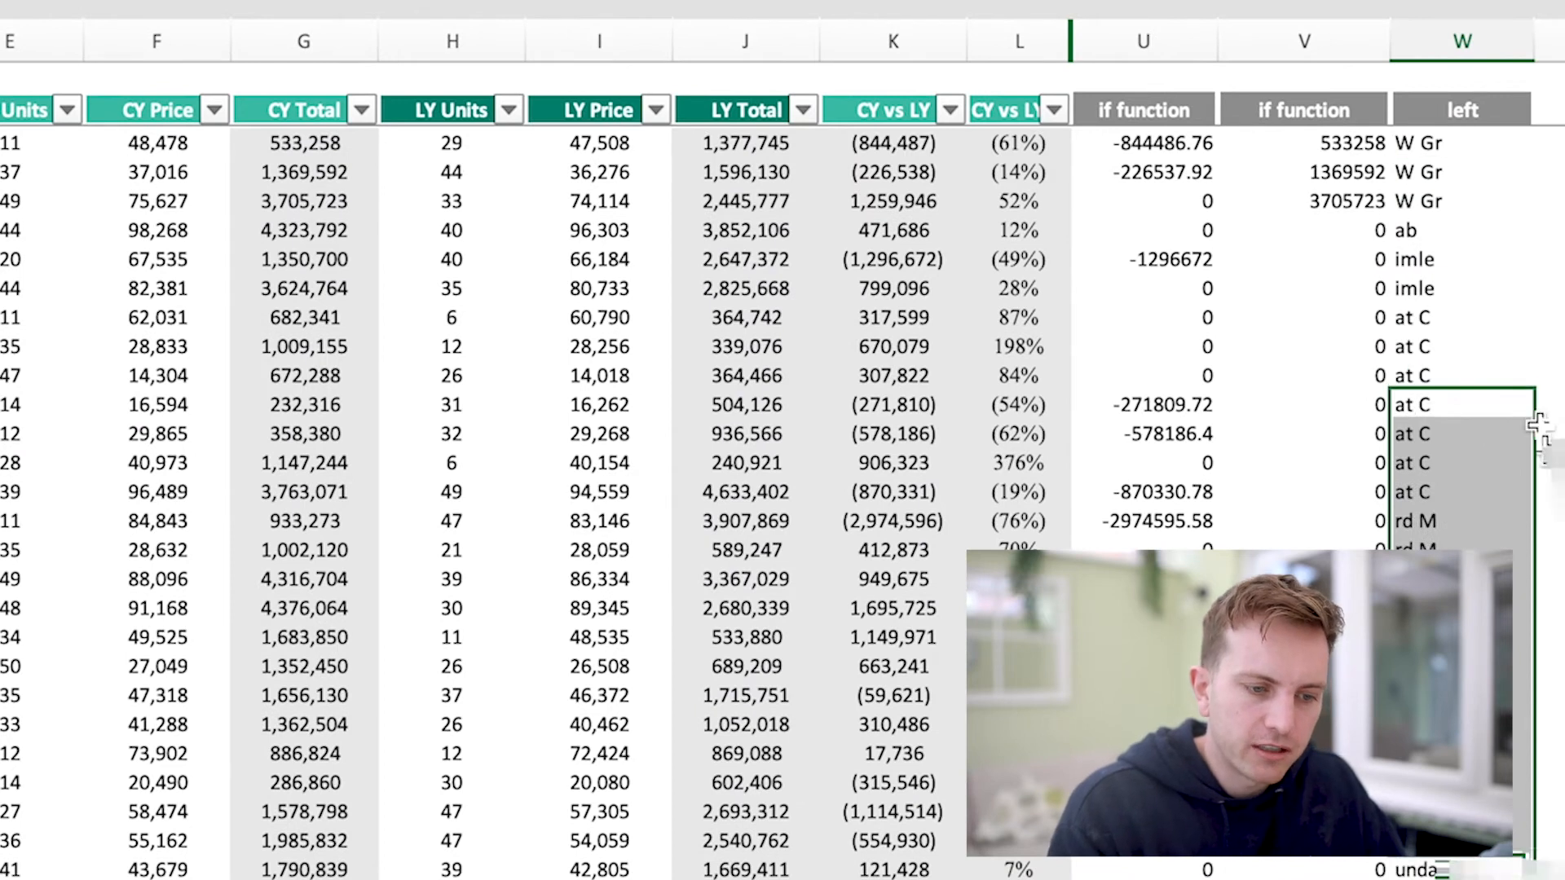
left_click(1497, 321)
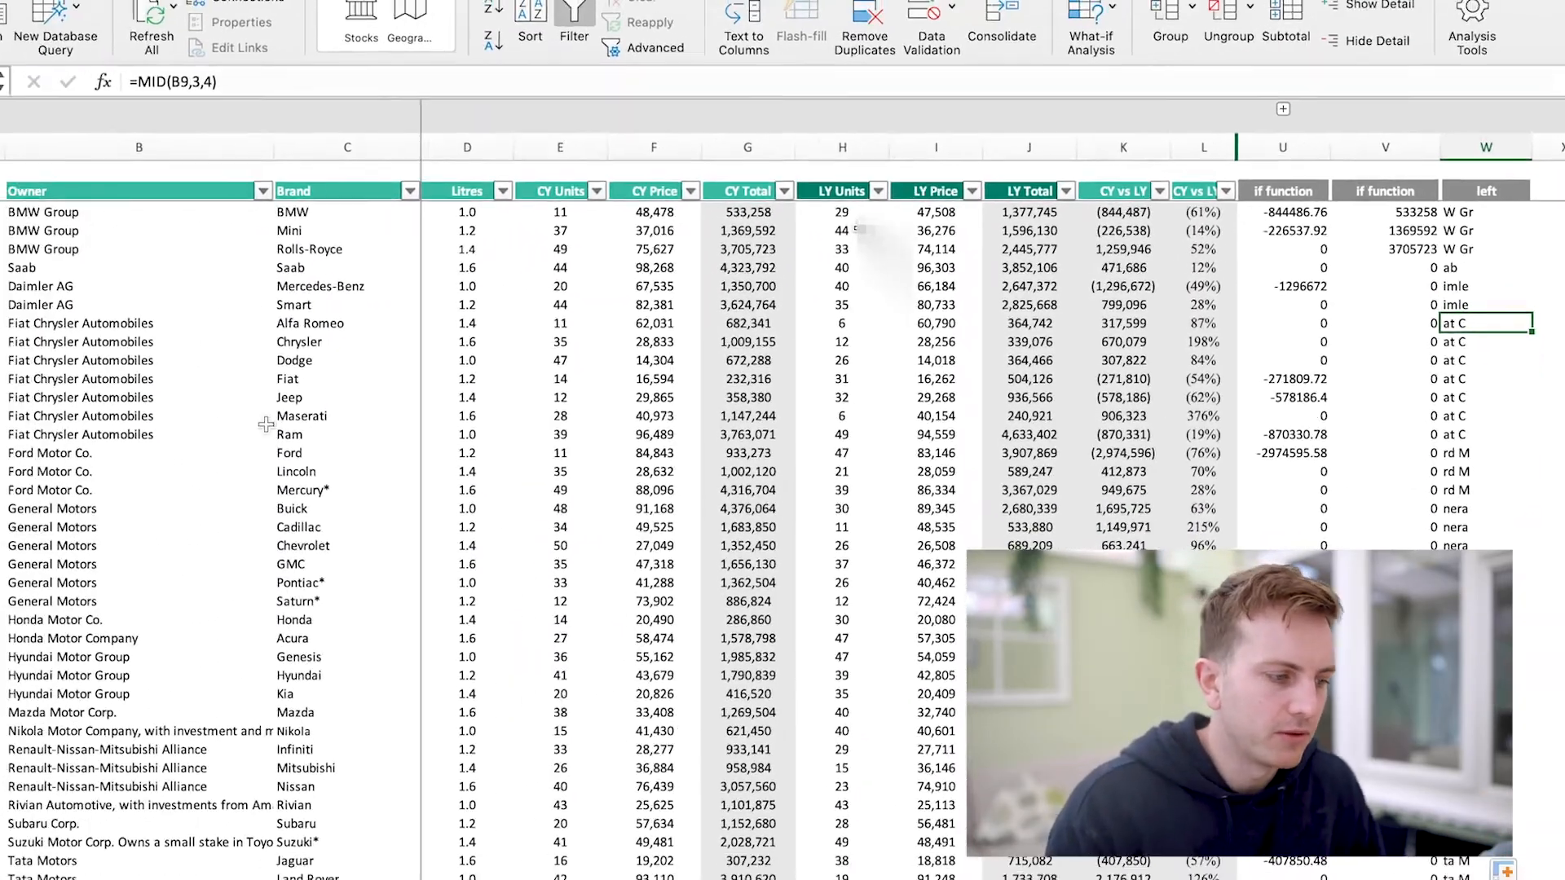
Step: Add trailing spaces after the owner name "BMW Group" in cells B3 and B4
left_click(52, 206)
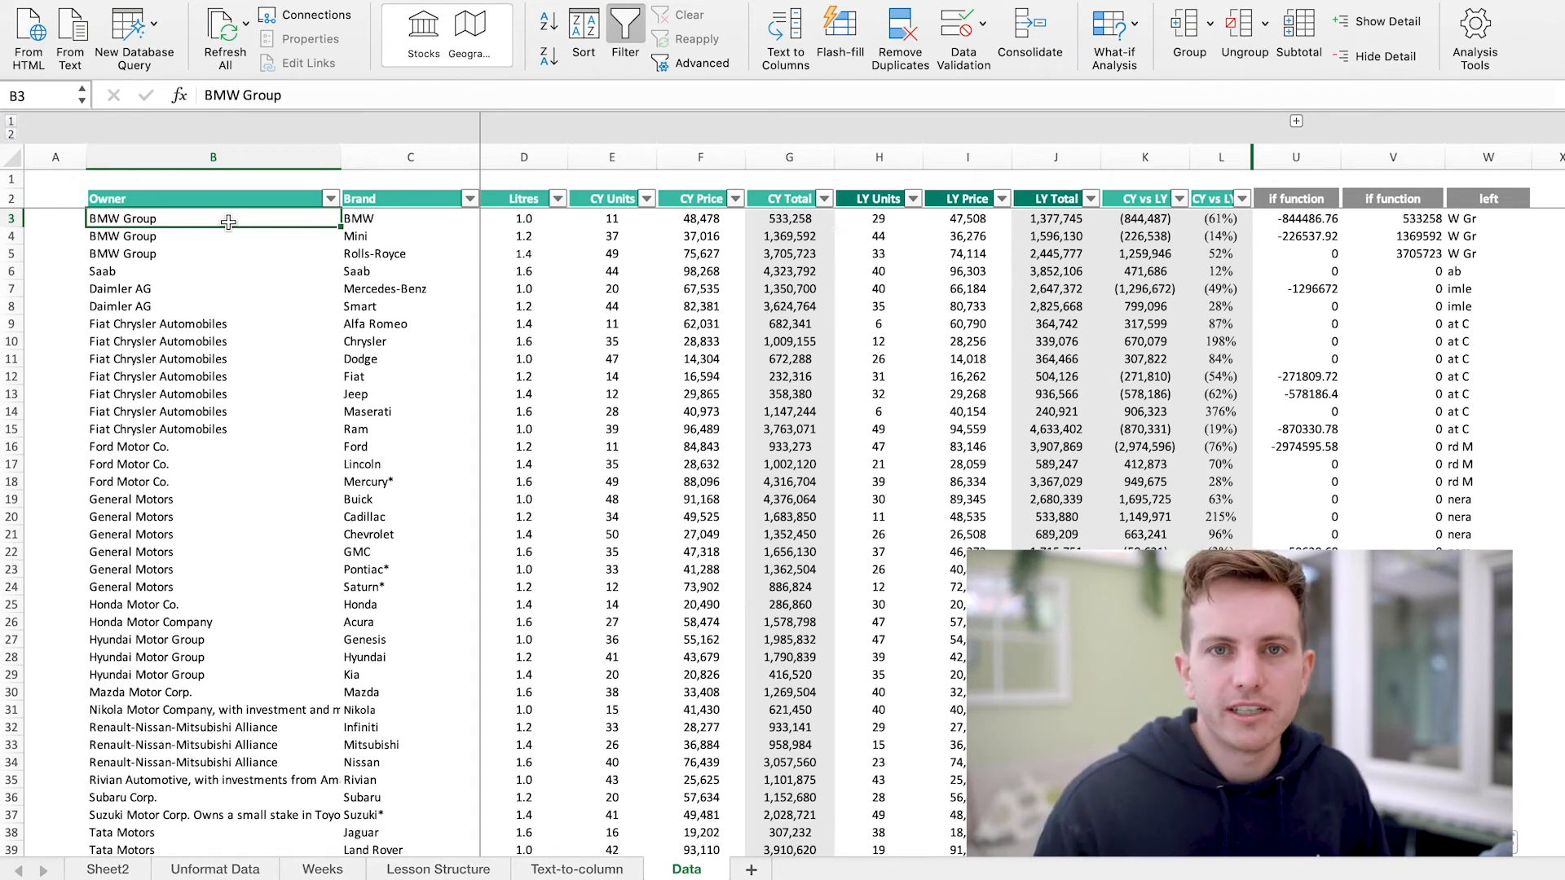
double_click(214, 222)
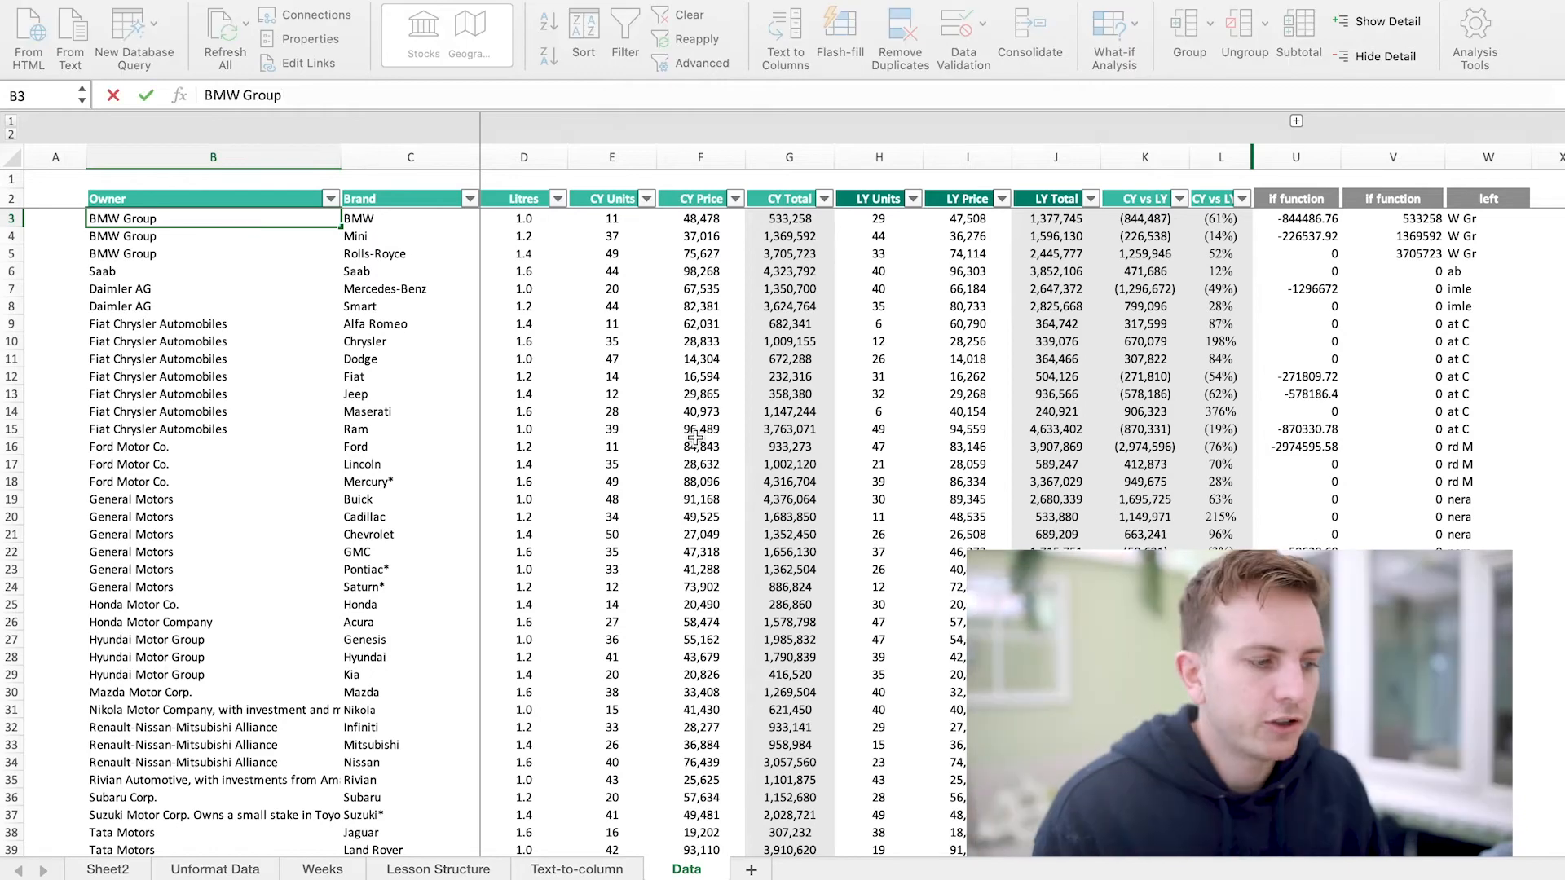
type(".")
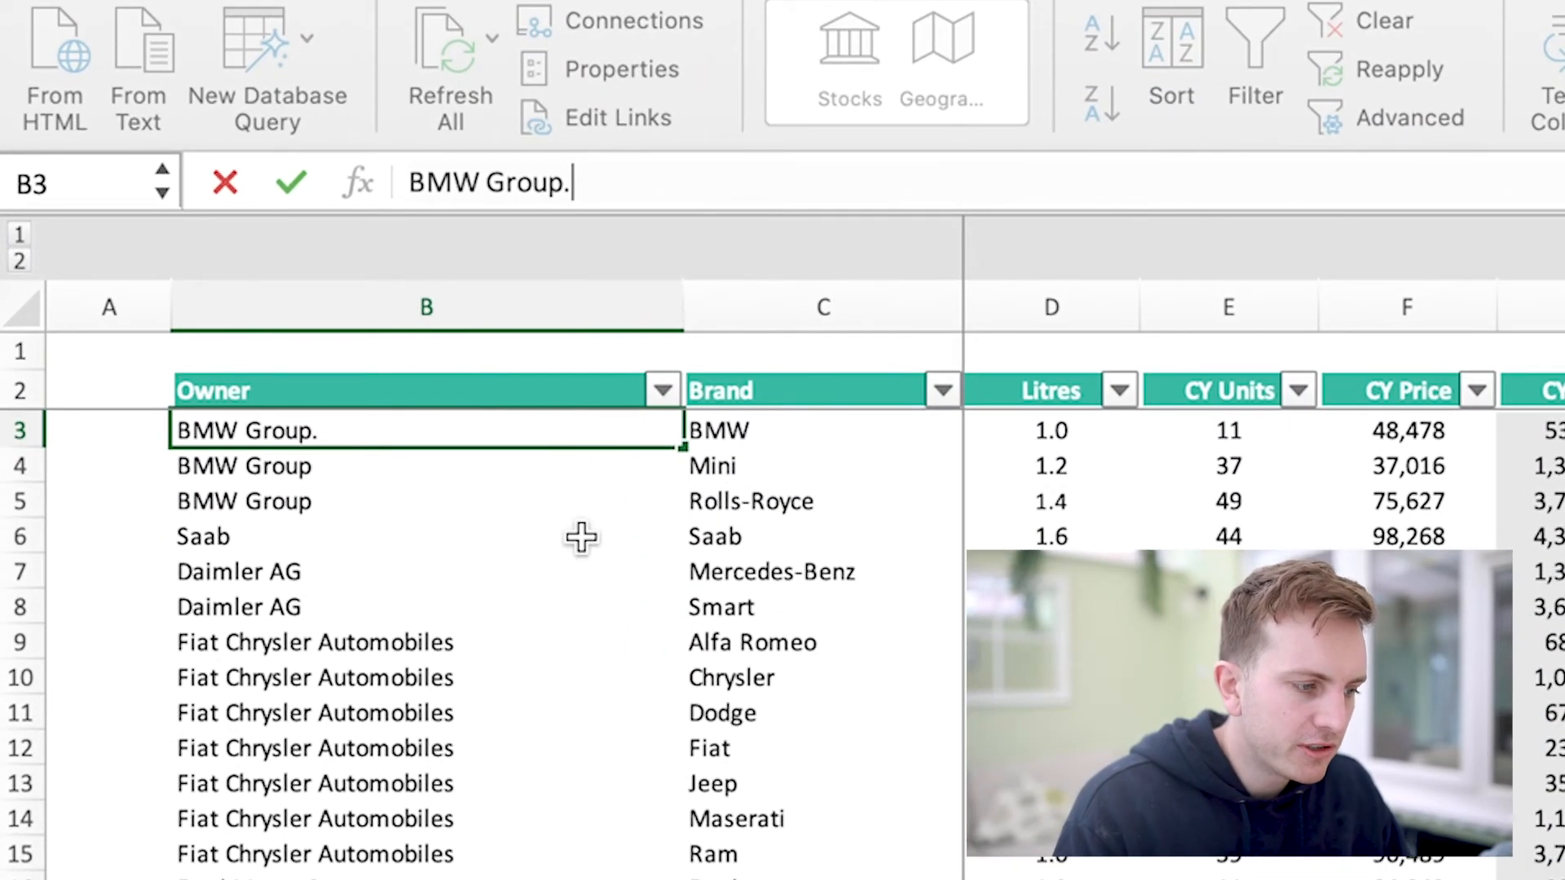
key("BackSpace")
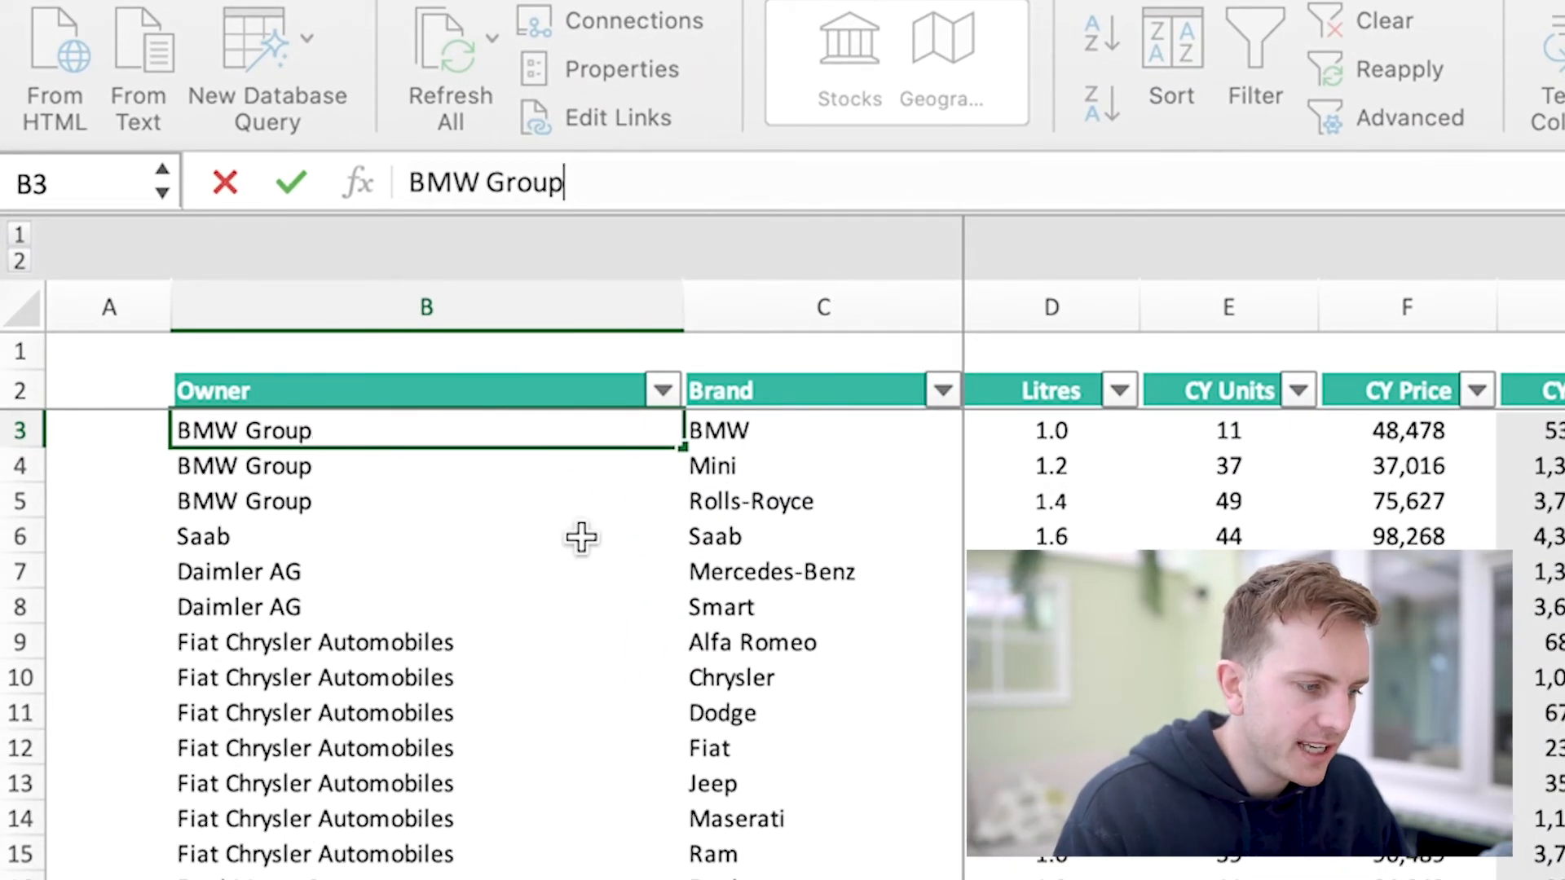
key("Return")
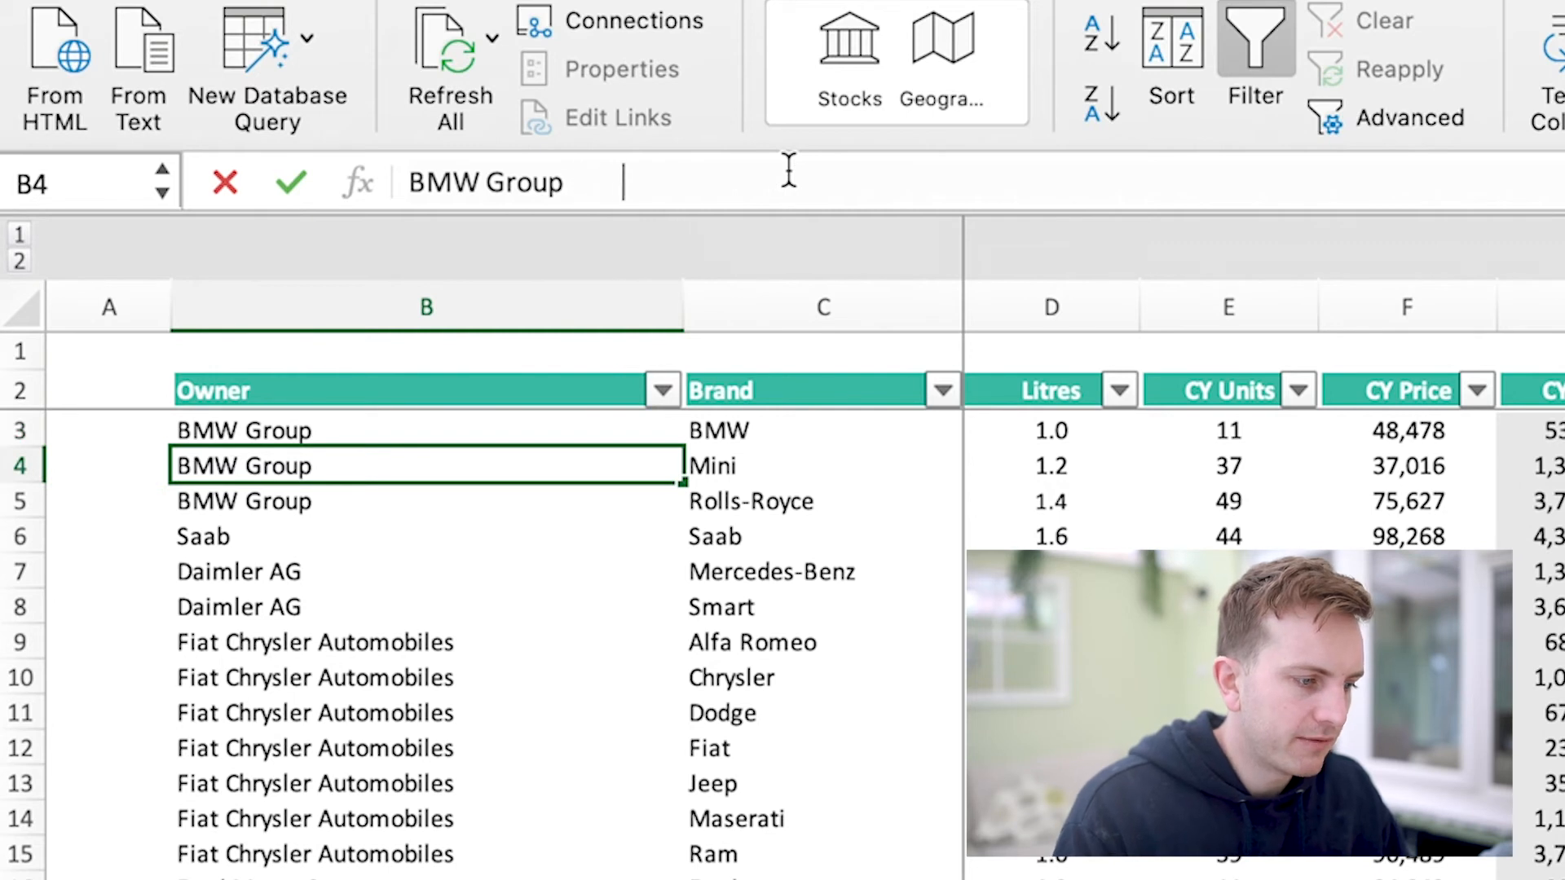
key("Return")
Step: Inspect the end of the owner text in B3 for trailing spaces, leaving the cell as it is
left_click(469, 417)
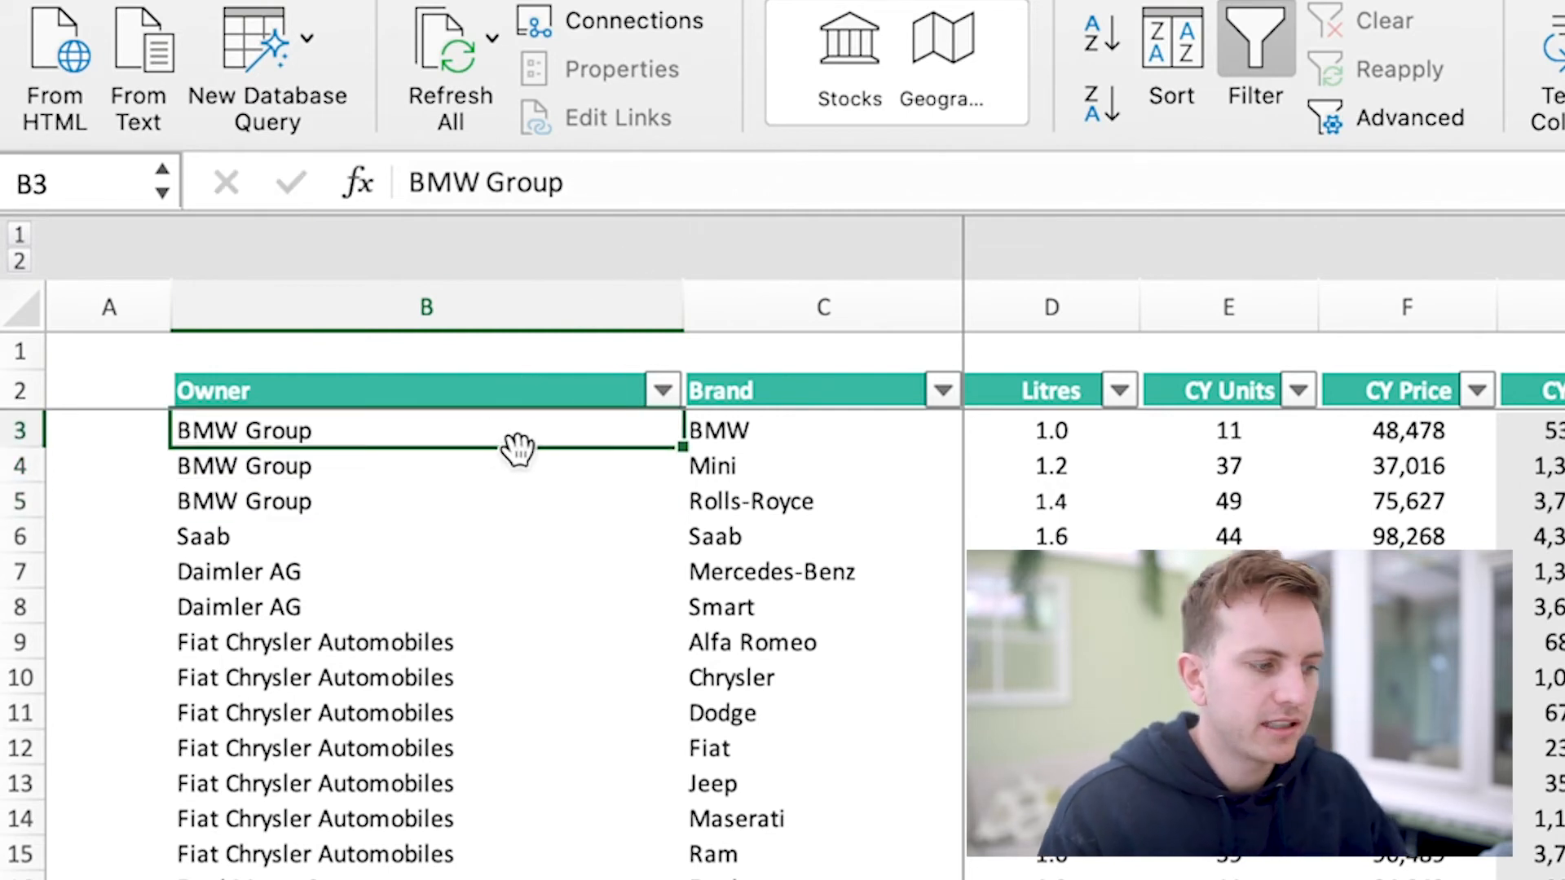
left_click(722, 193)
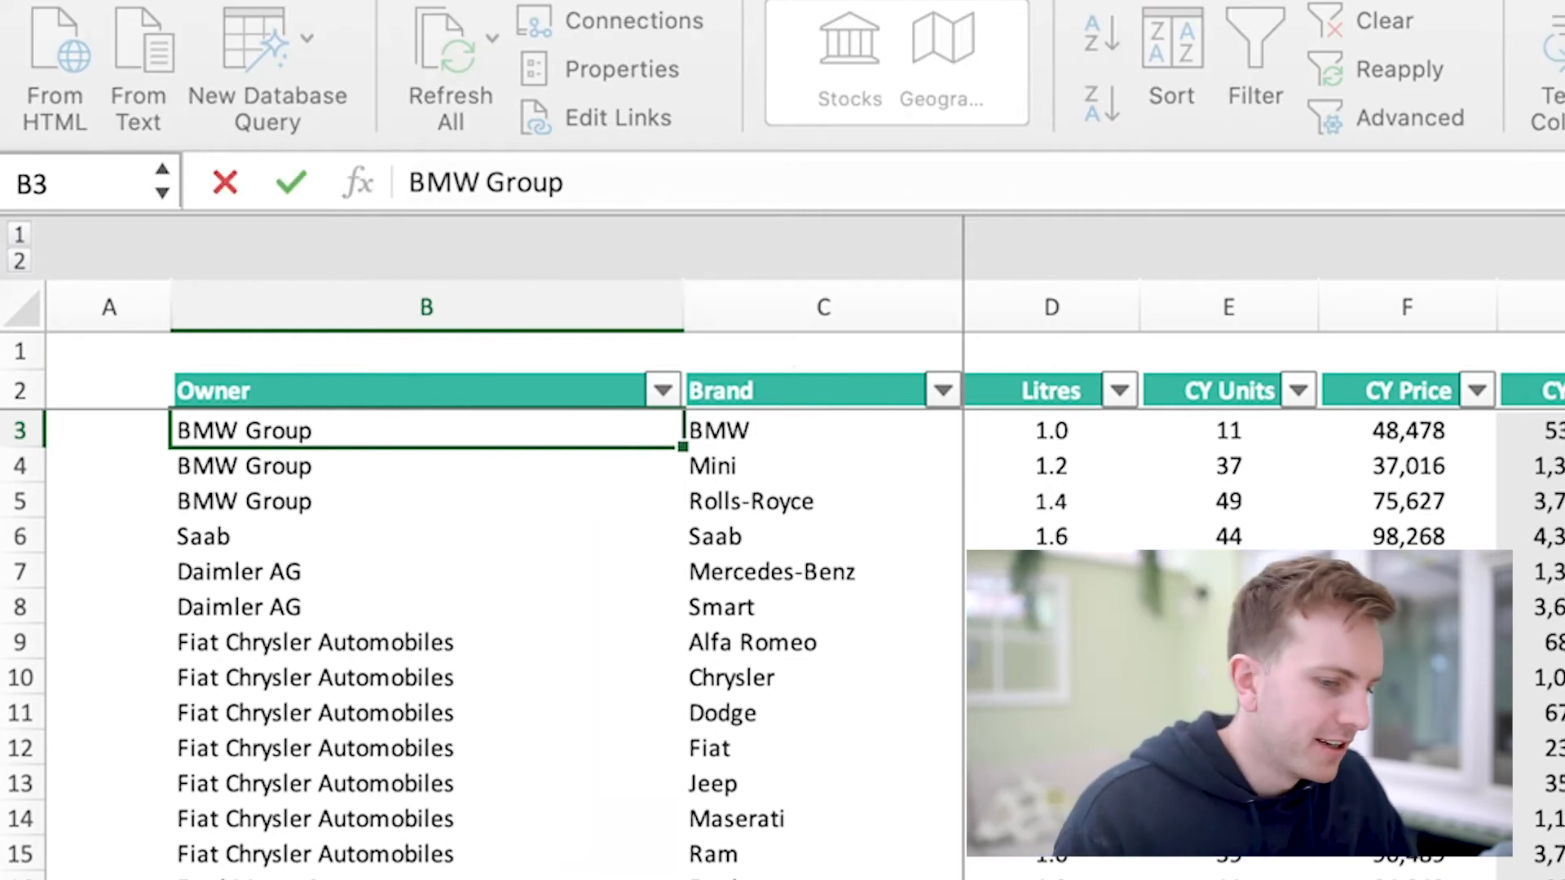
key("Escape")
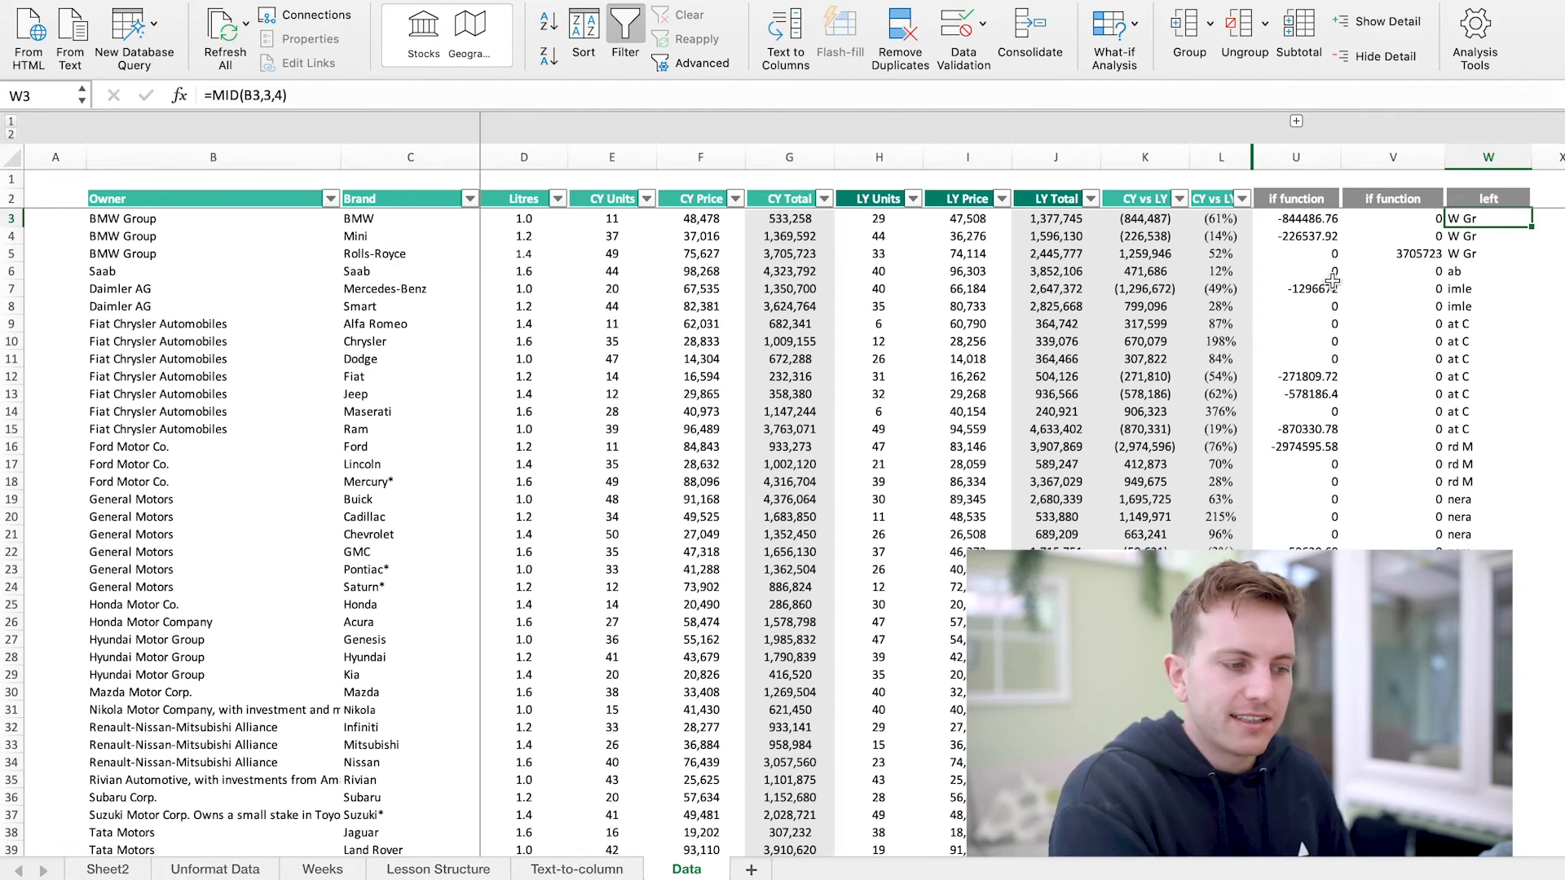
Step: Change the column W header in W2 to "Trim"
left_click(1504, 198)
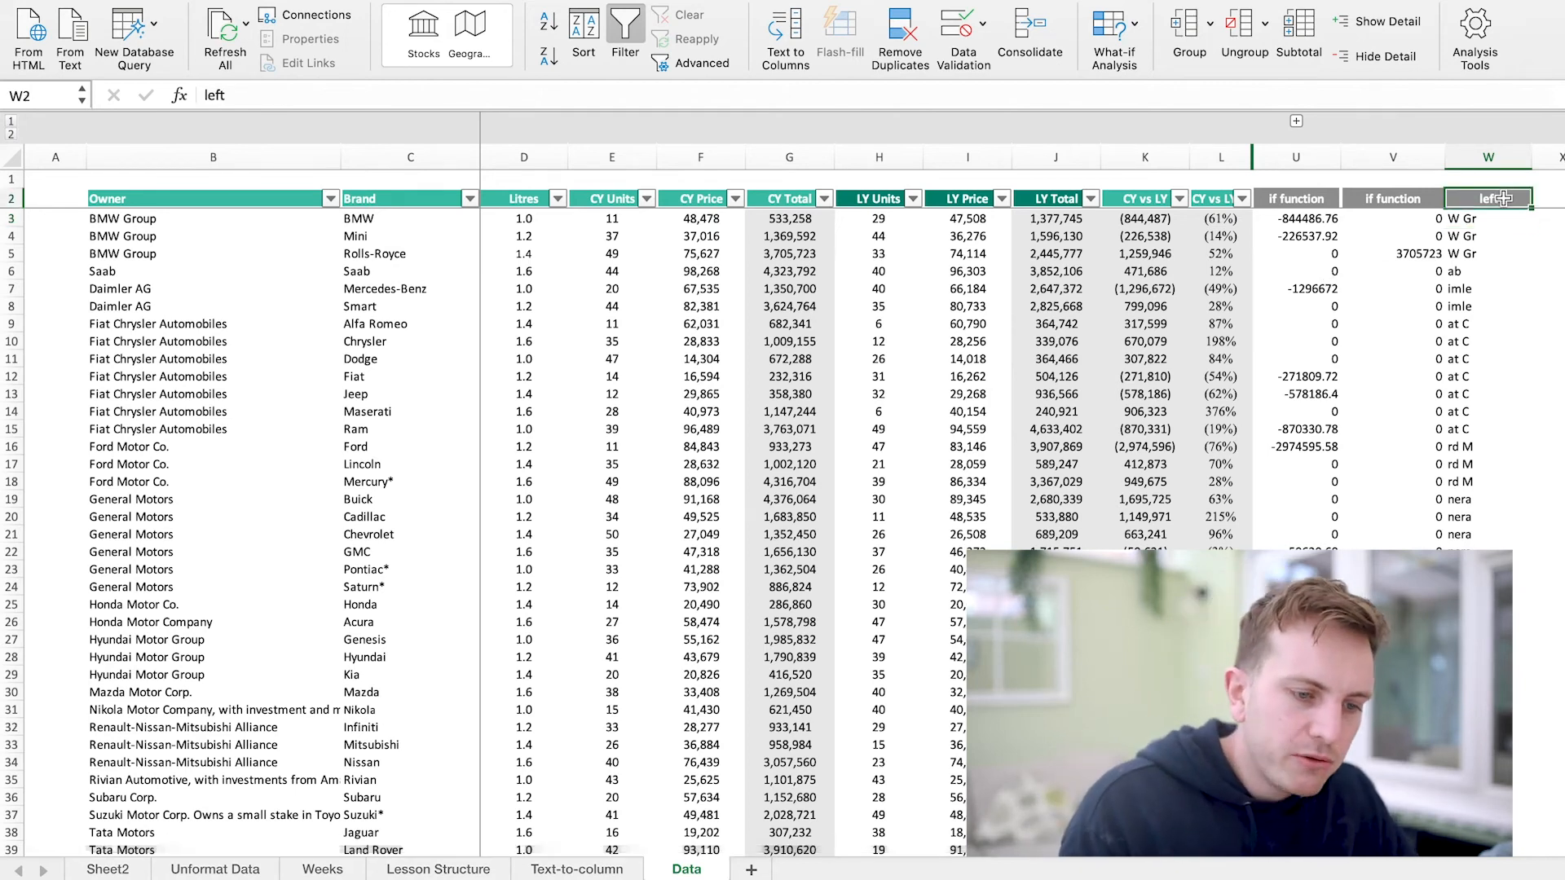
type("Trim")
key("Return")
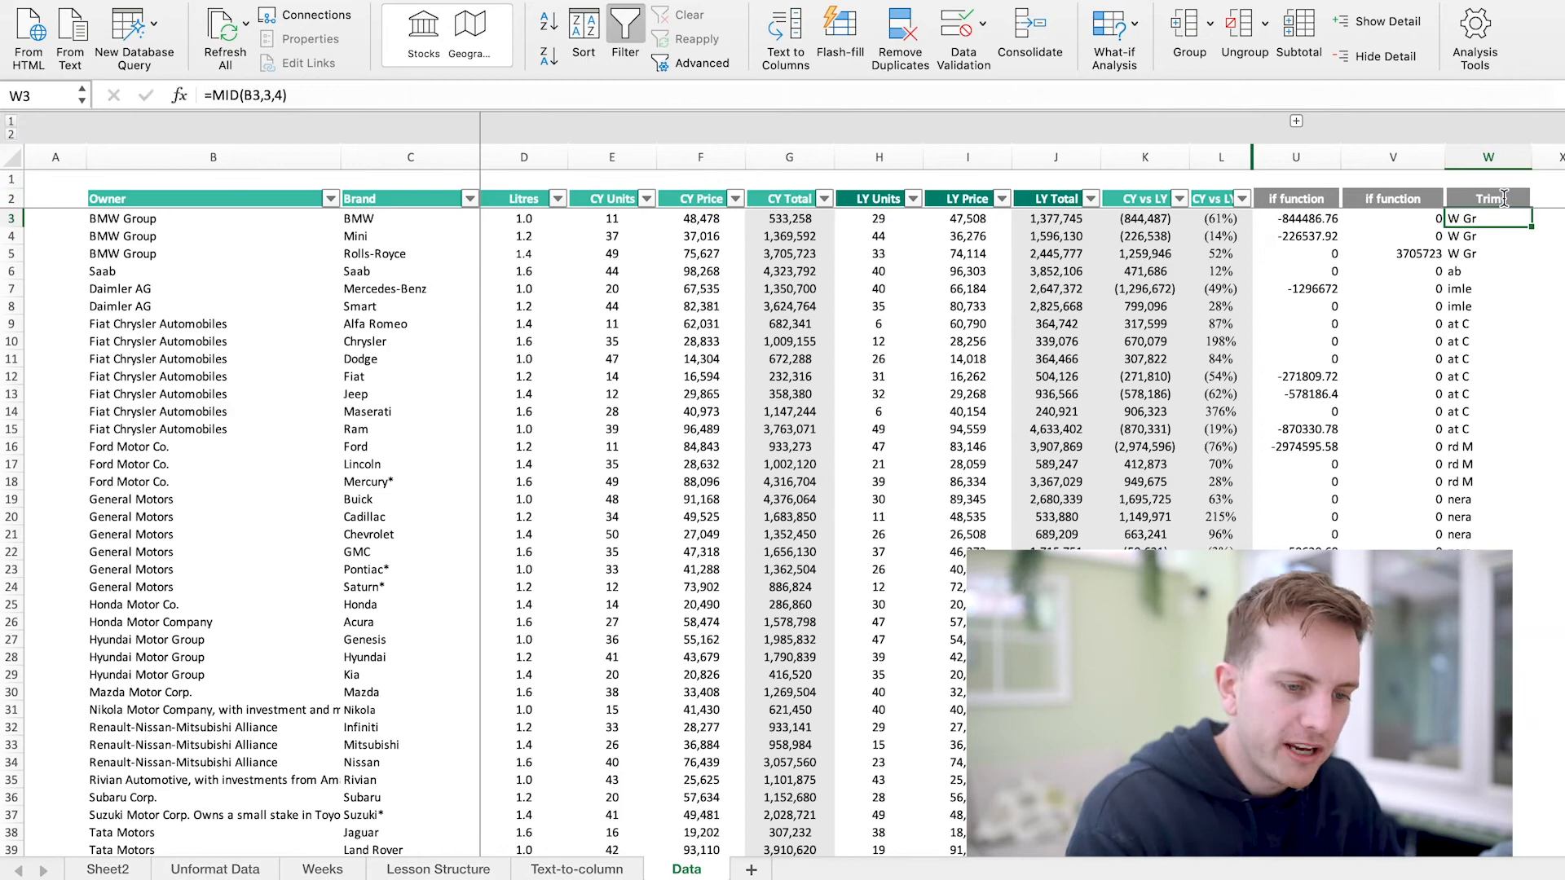
Step: Enter =TRIM(B3) in W3 to strip extra spaces from the owner, fill it down column W and check W4
type("=ti")
key("BackSpace")
type("rim(")
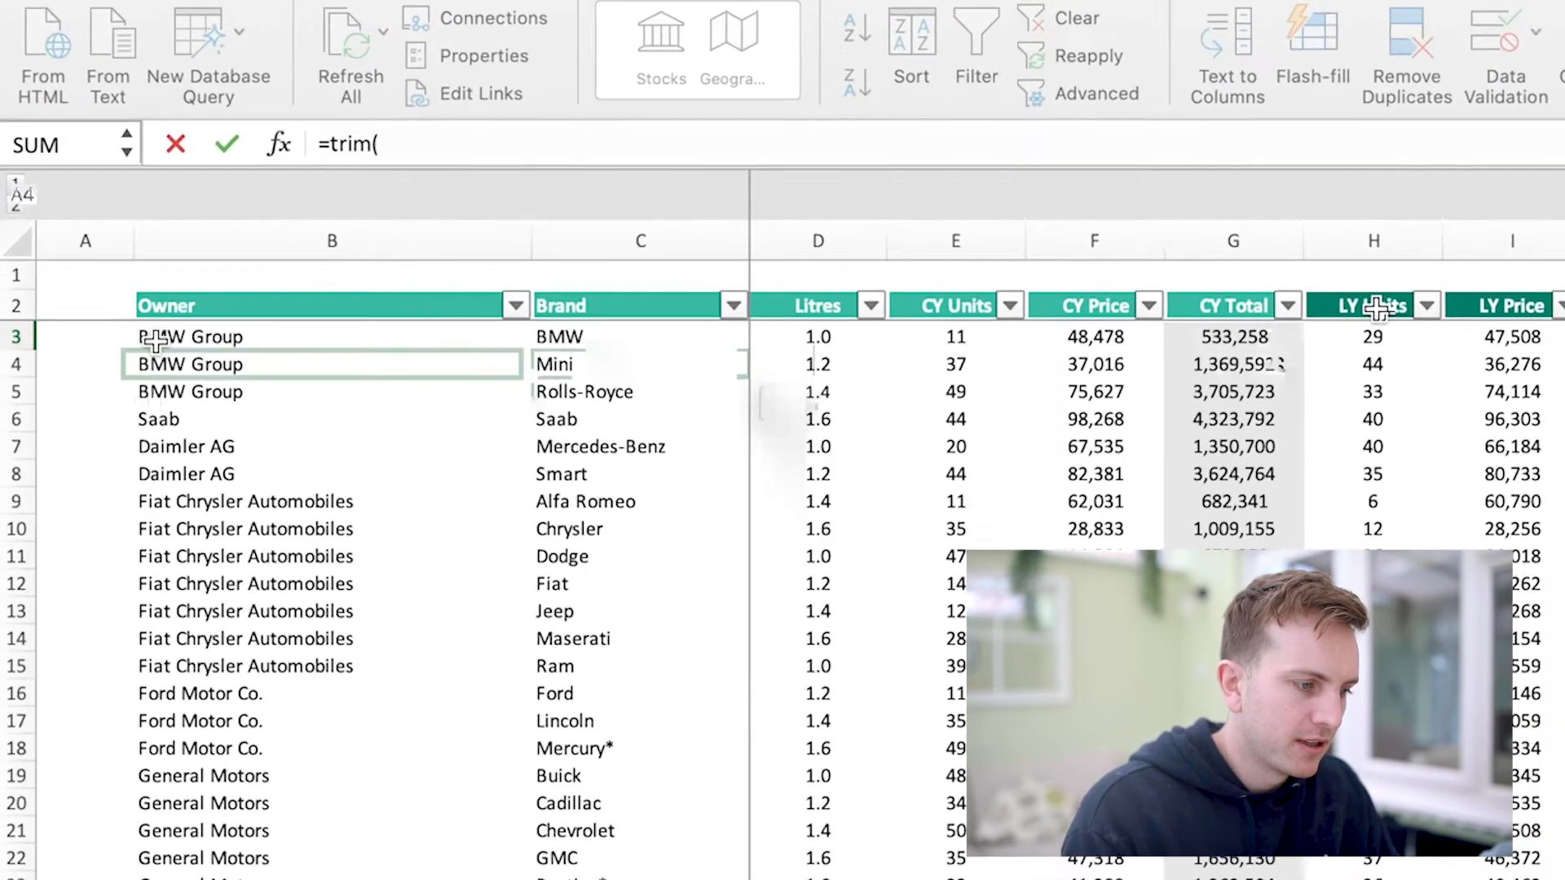
left_click(155, 341)
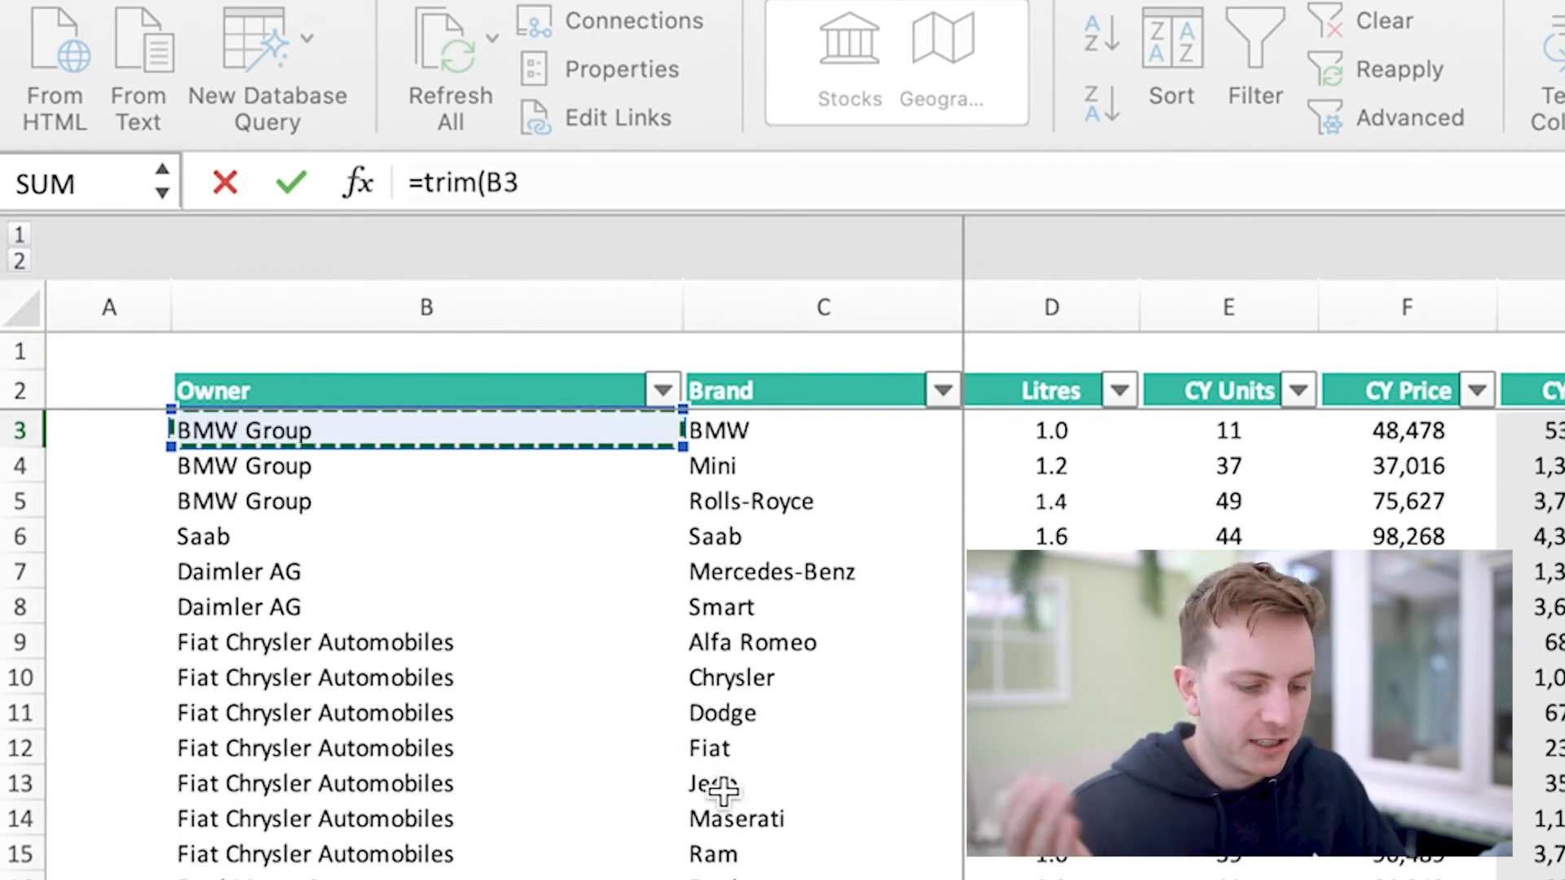
key("Return")
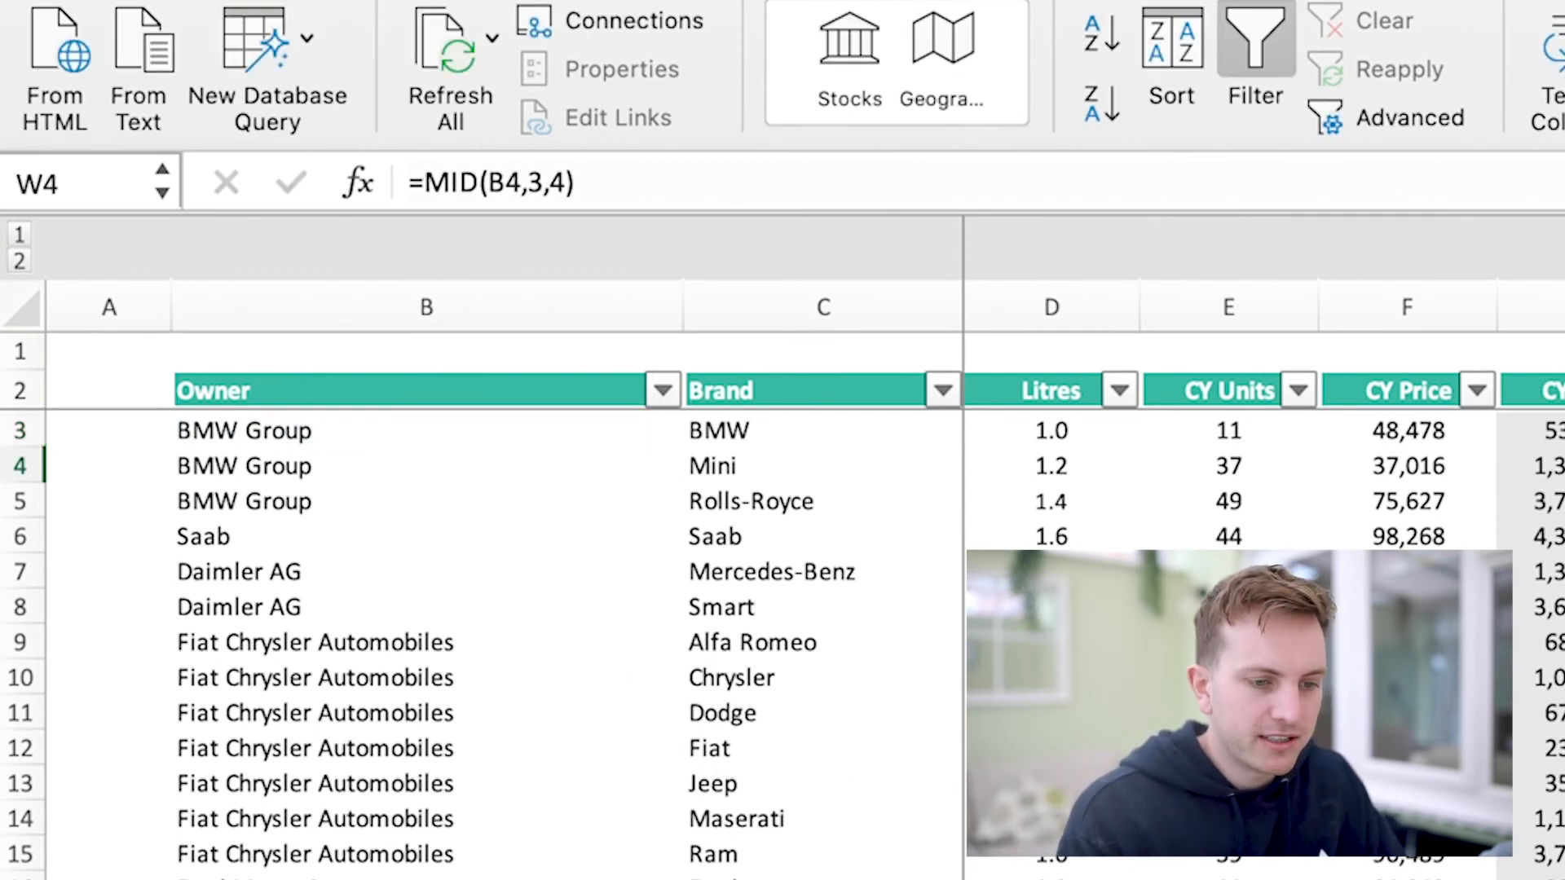
key("Up")
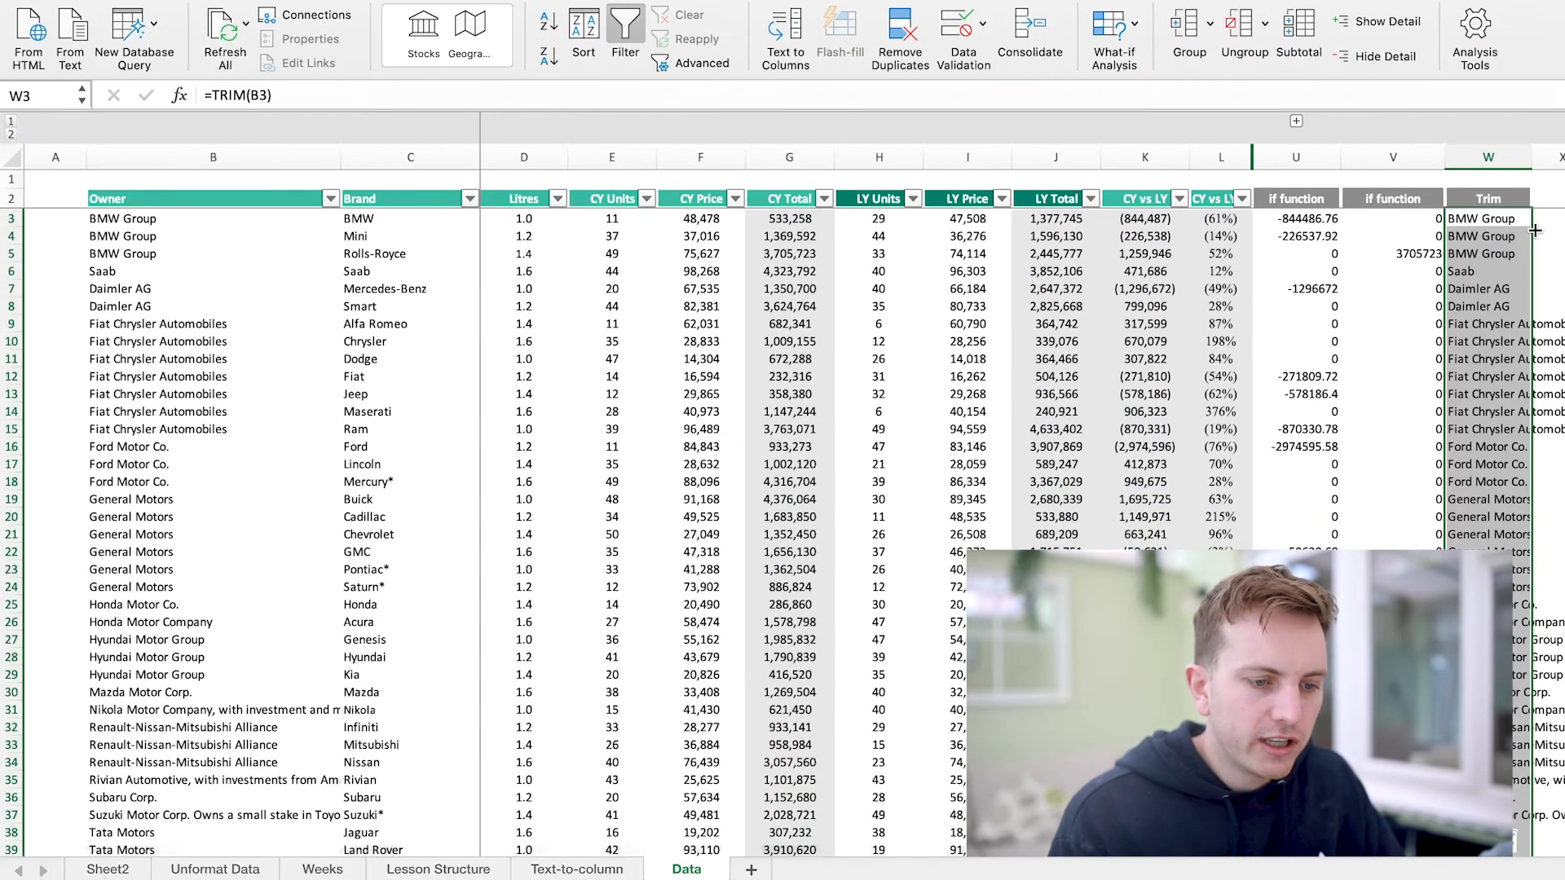
left_click(1502, 239)
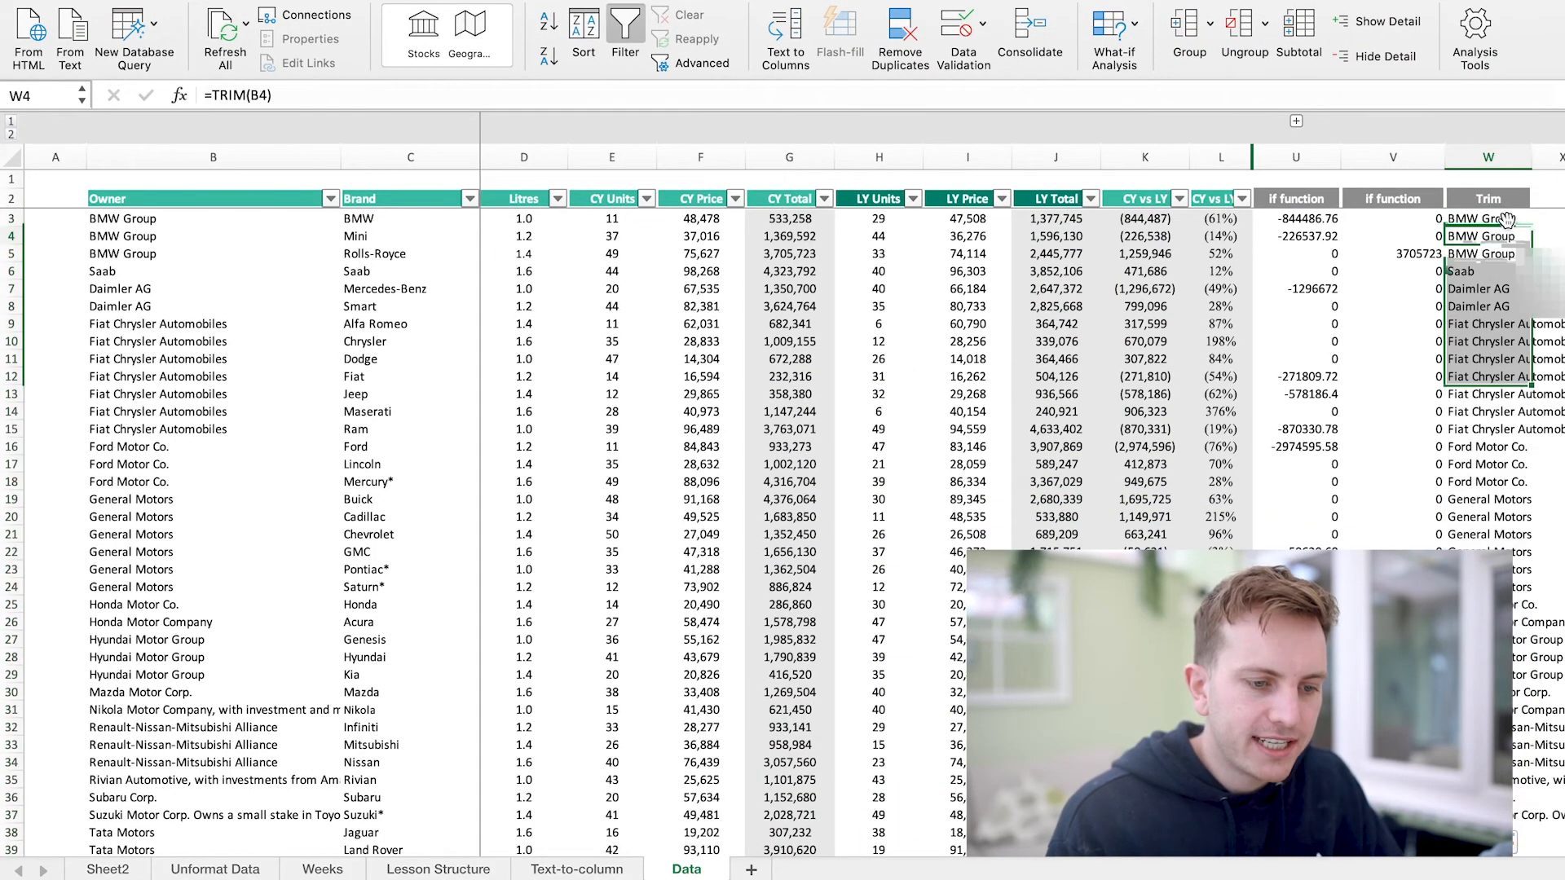
Step: Replace the TRIM formulas in column W with their values by pasting the copied column over itself as values
left_click(1504, 161)
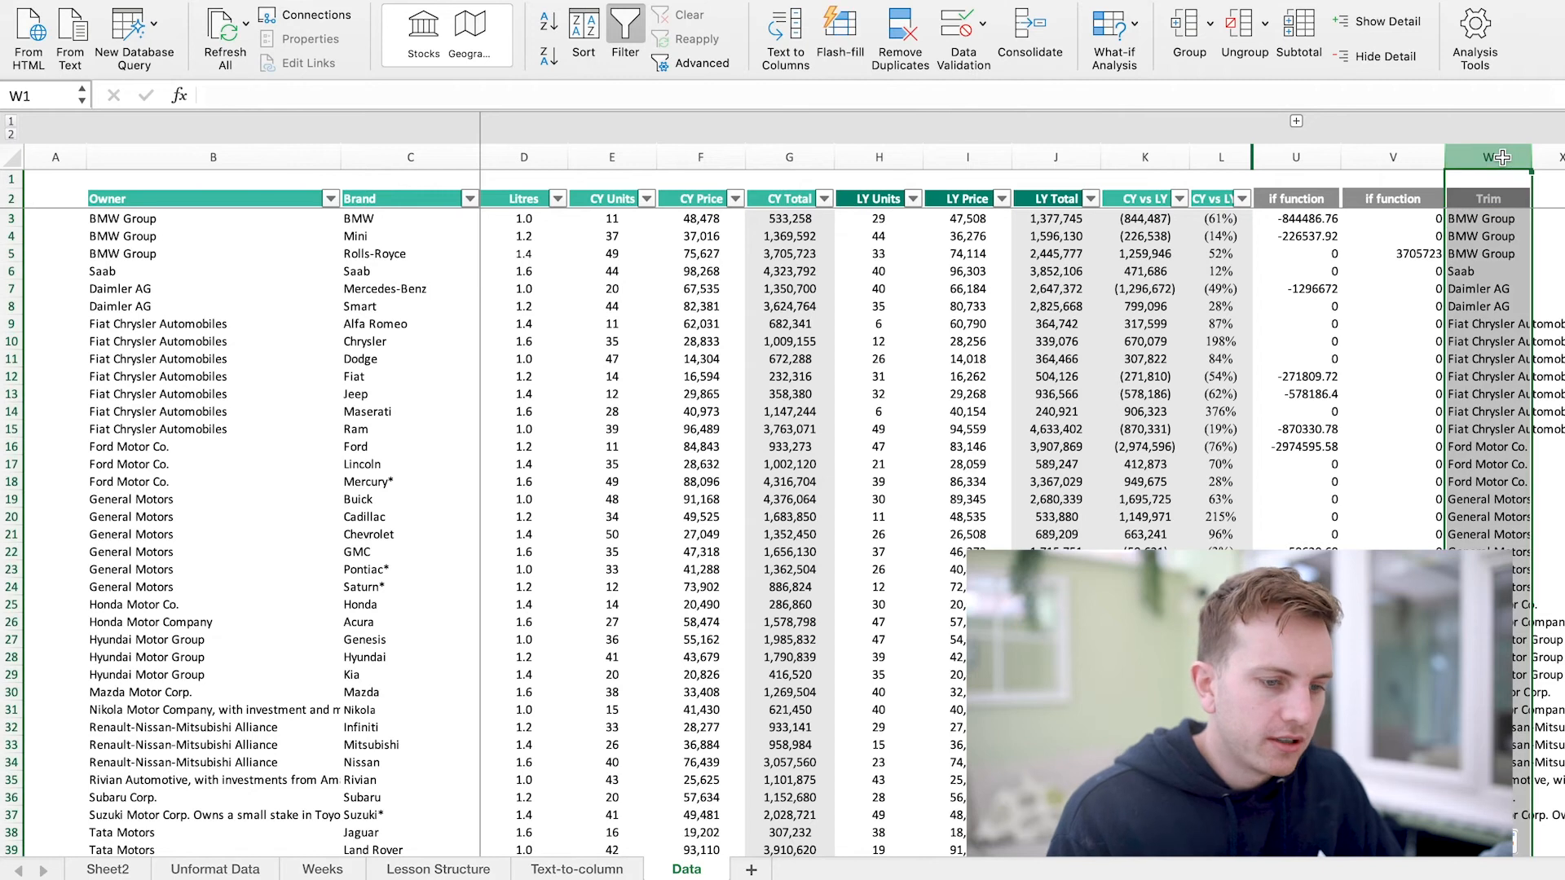
key("super+c")
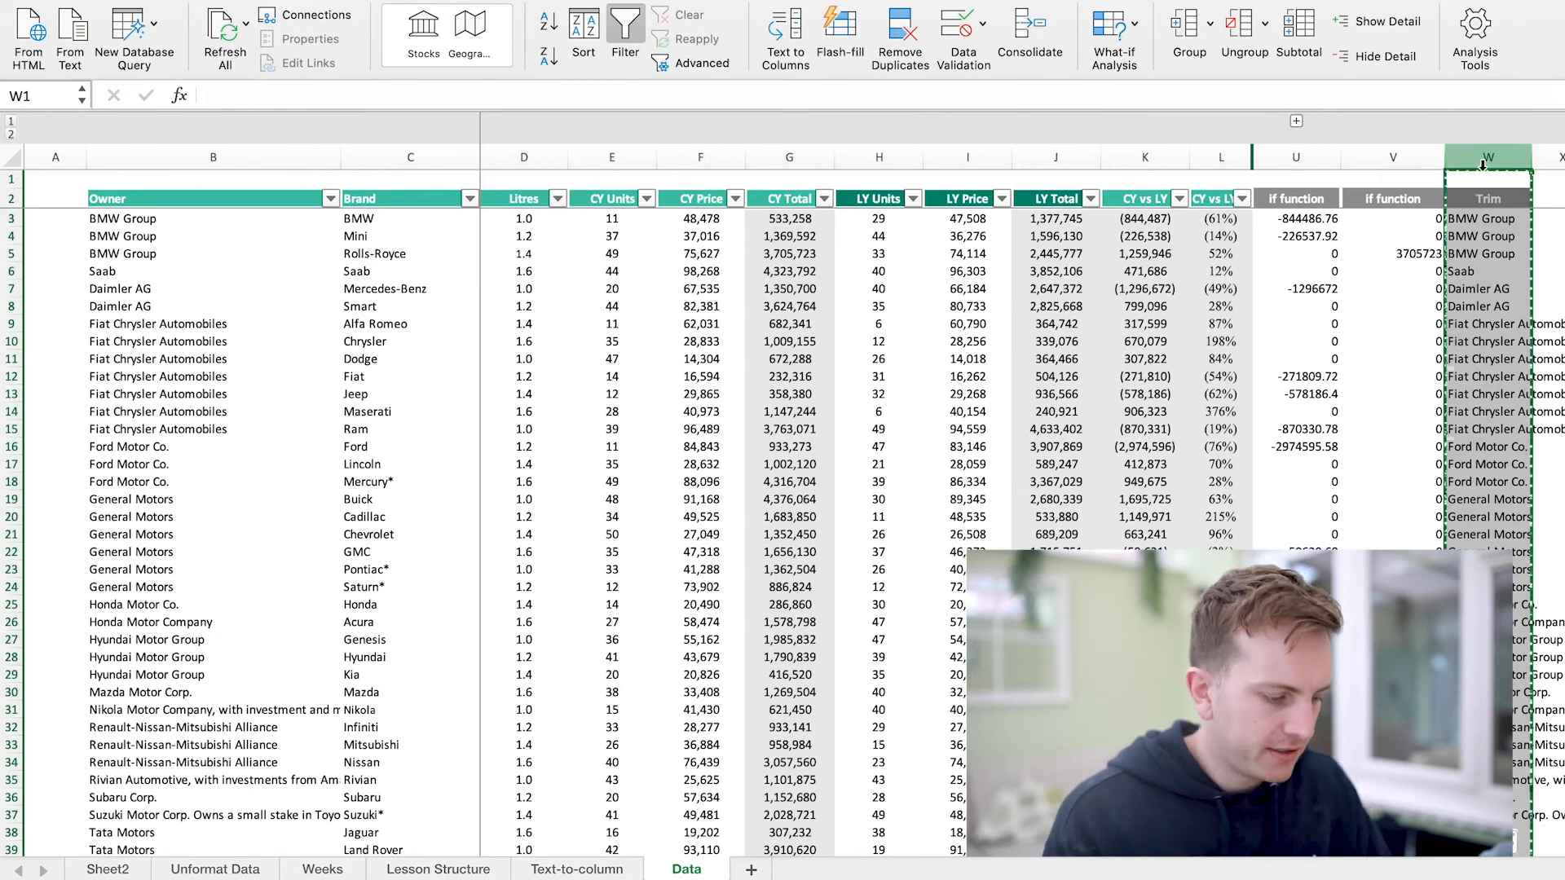
key("ctrl+super+v")
left_click(611, 189)
key("Return")
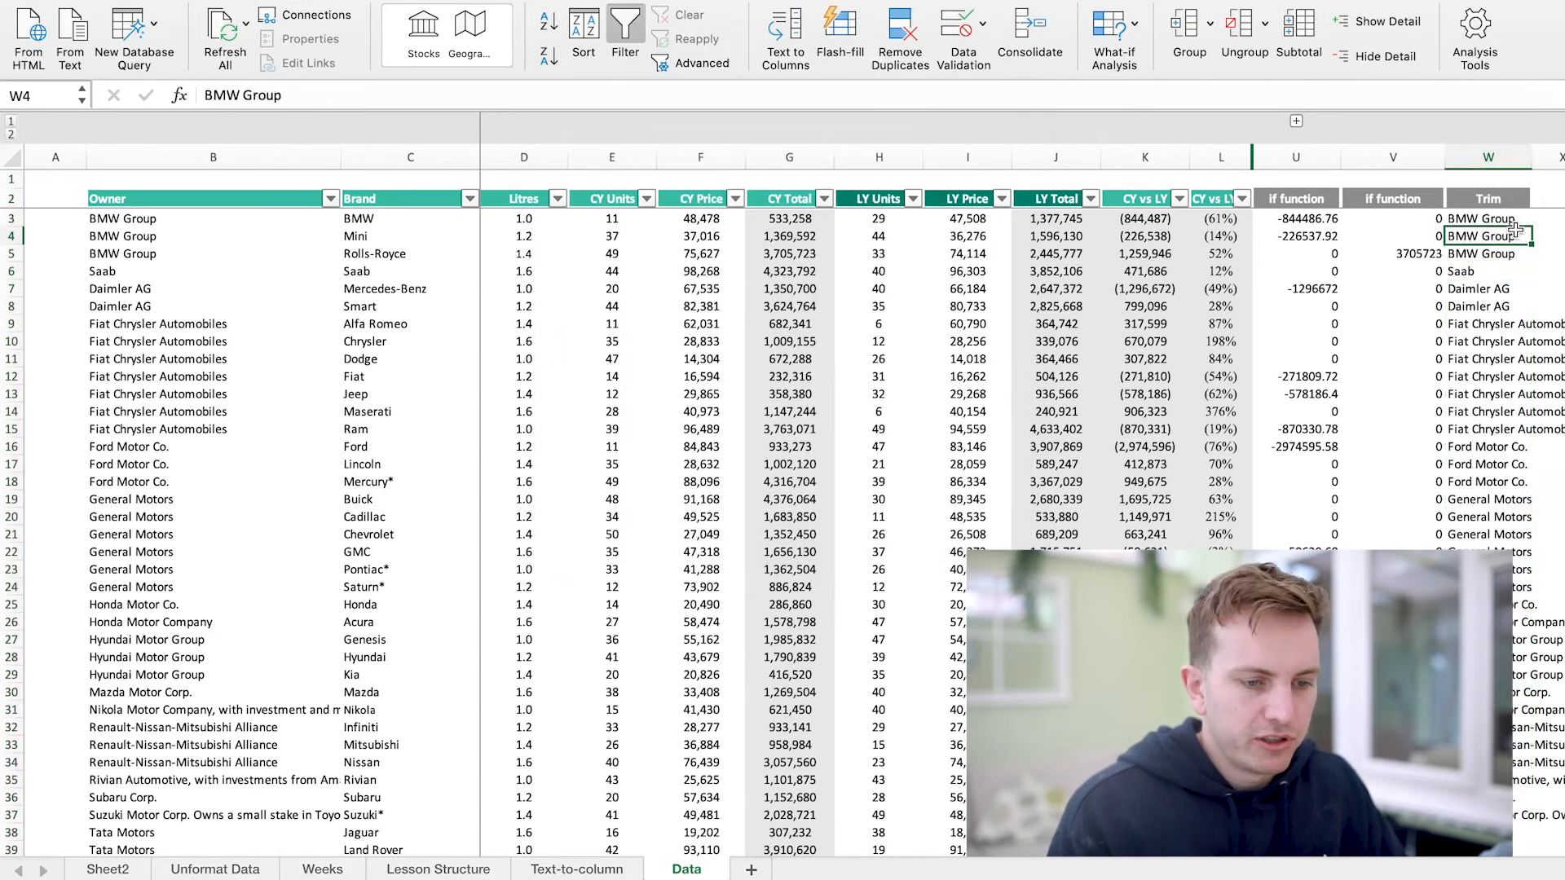
Step: Inspect the end of the trimmed owner text in W3 for trailing spaces, leaving the cell as it is
mouse_move(1504, 219)
left_mouse_down()
mouse_move(1514, 207)
mouse_move(1508, 218)
left_mouse_up()
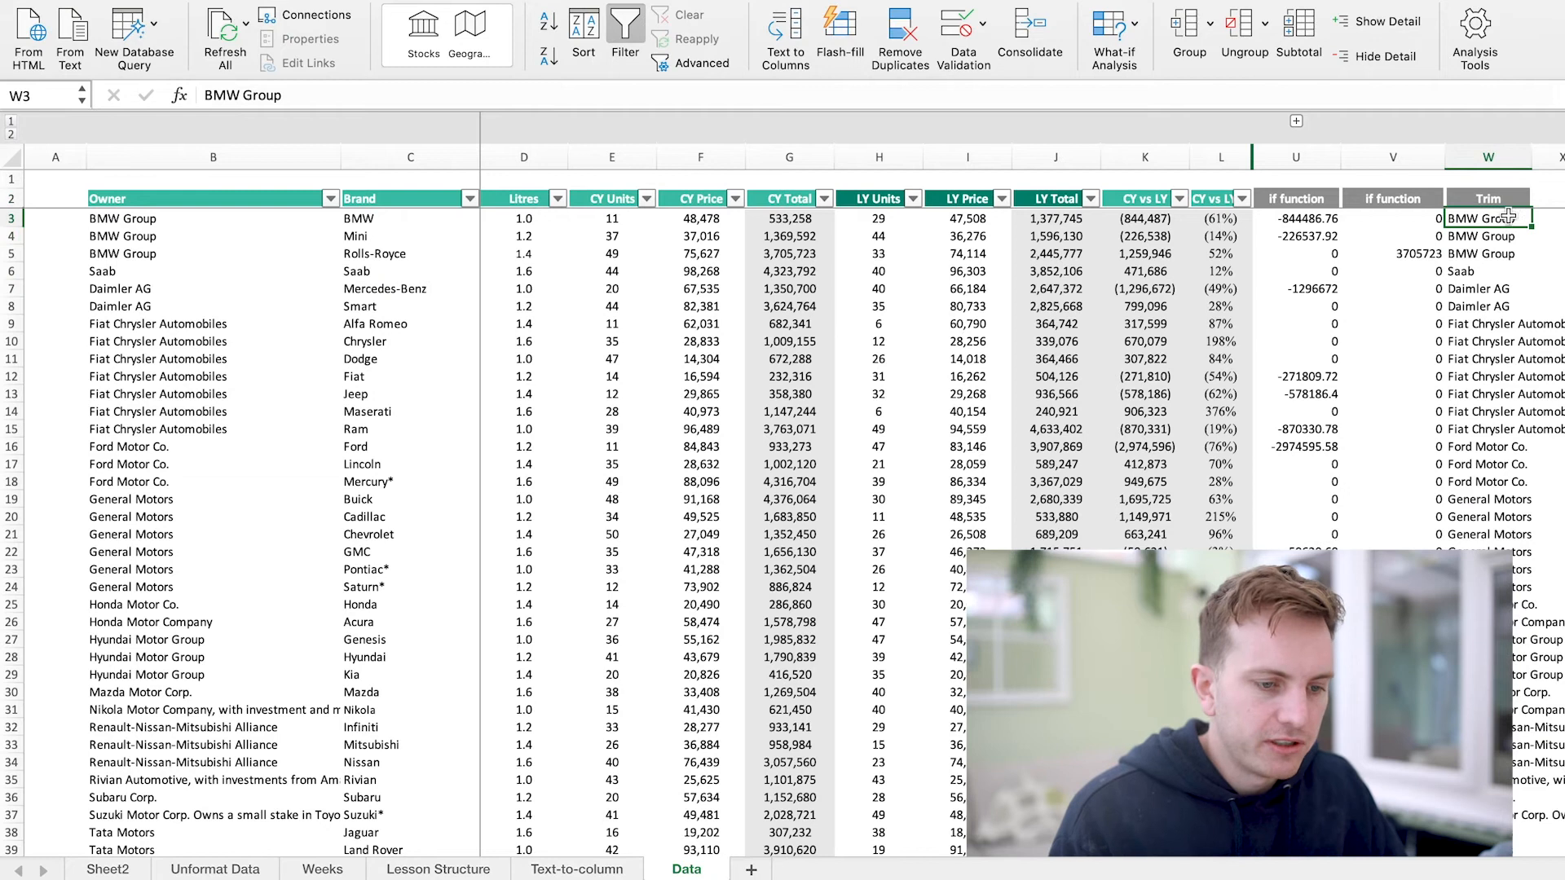
left_click(505, 94)
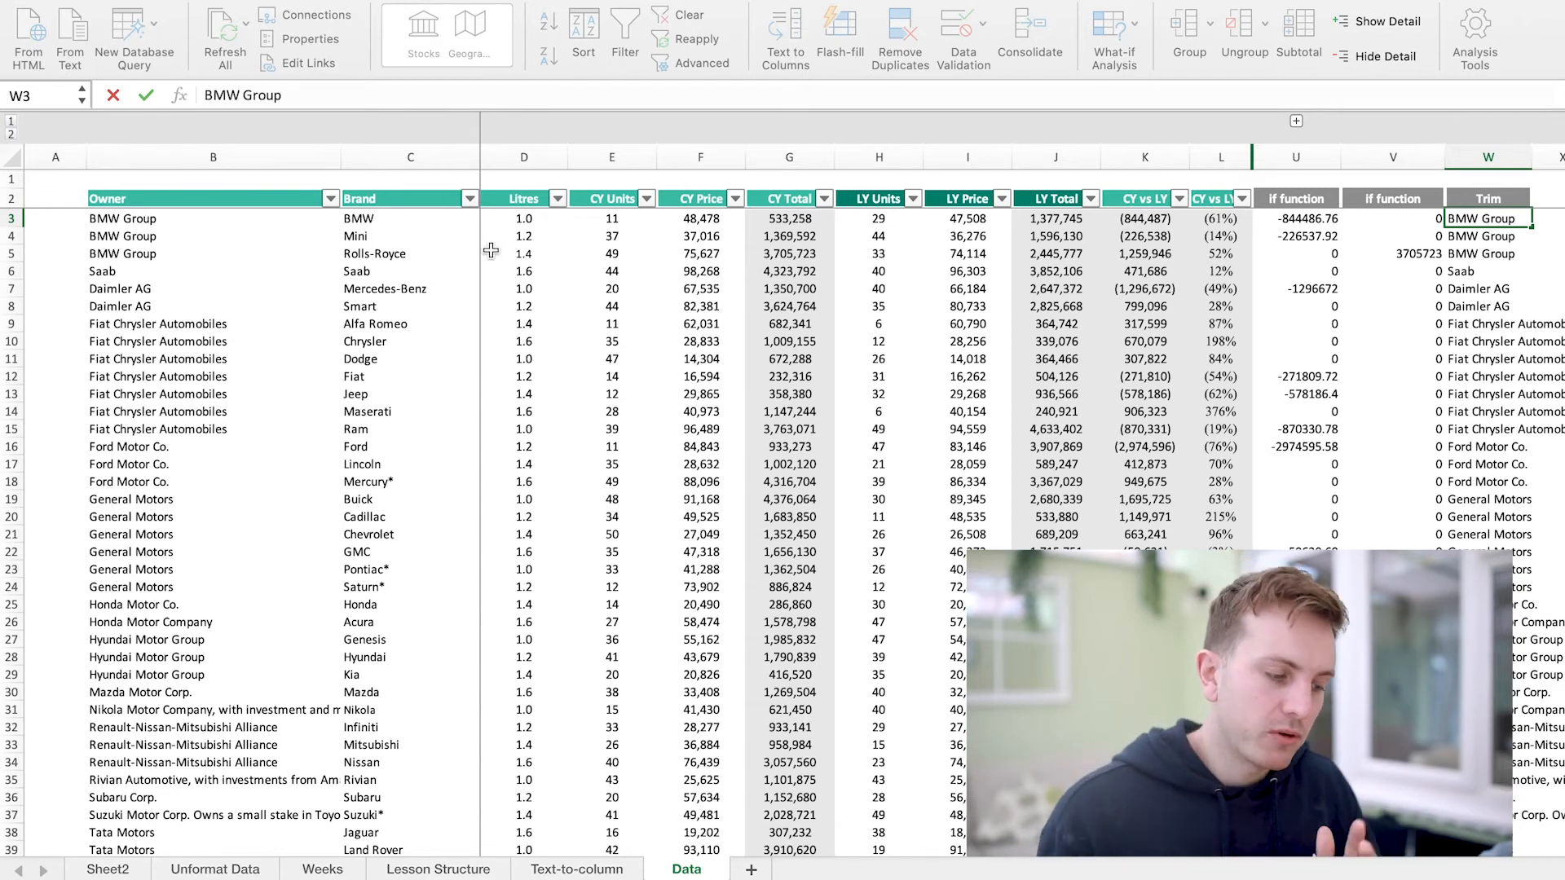
key("Escape")
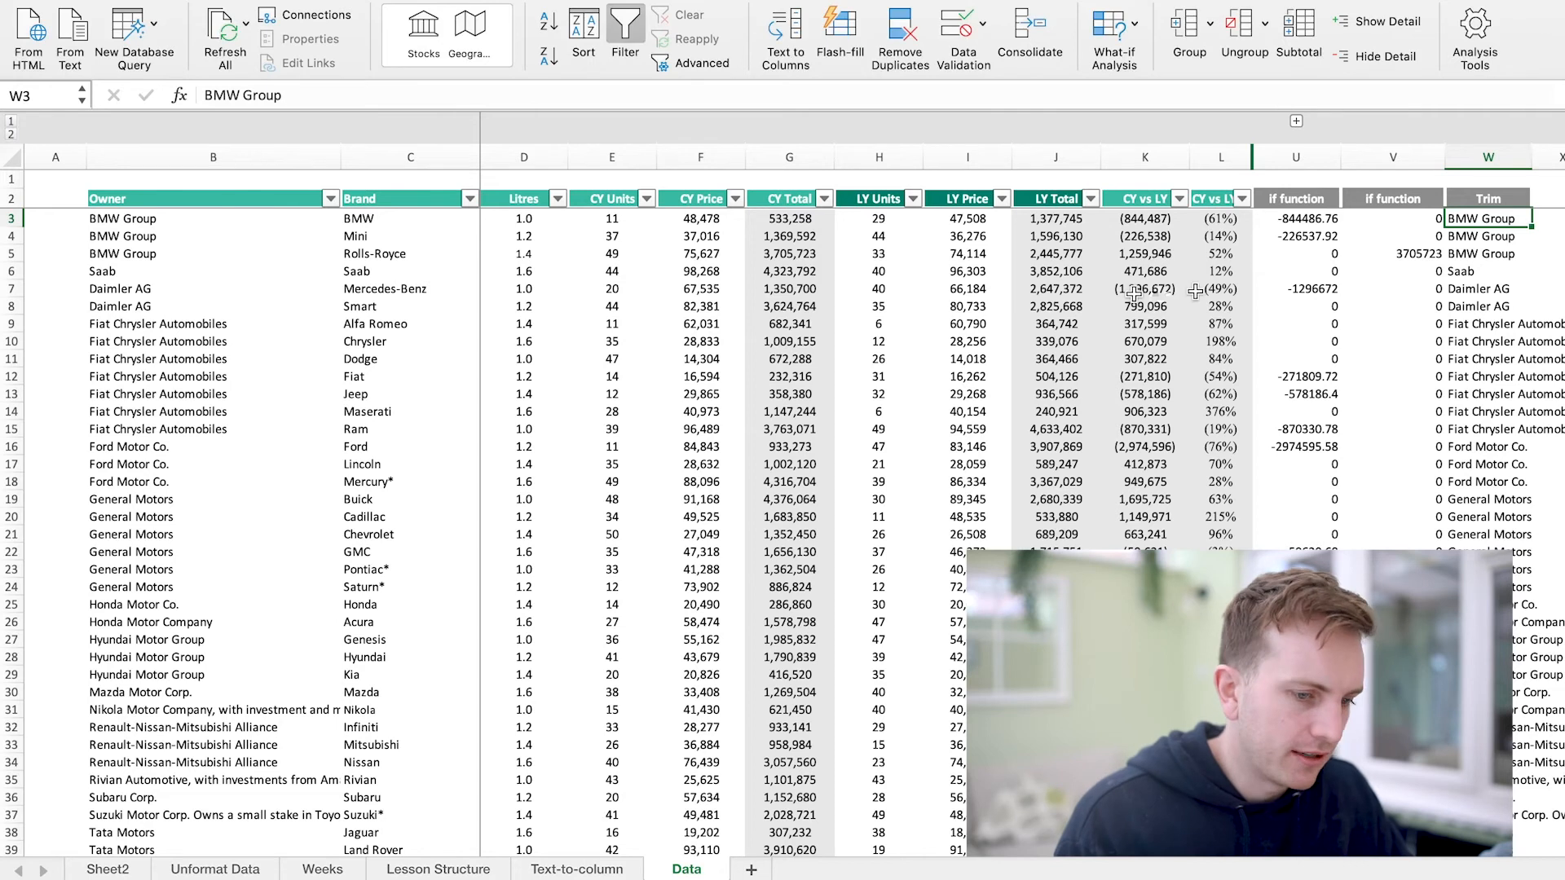
left_click(1378, 375)
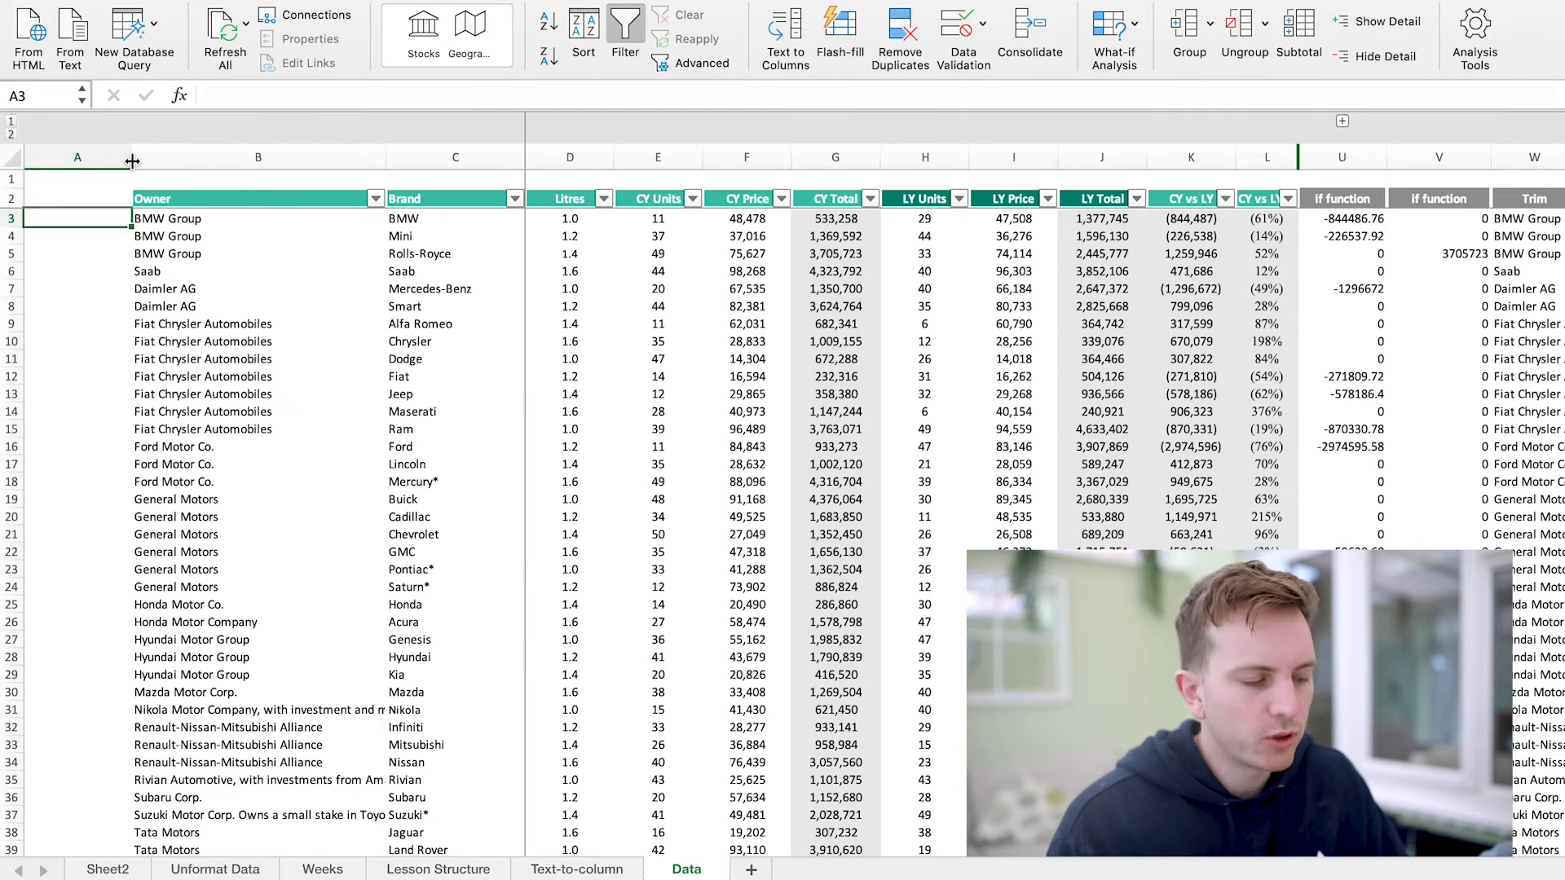
Step: Enter =B3&C3 in A3 to join the owner and brand, and widen column A to show the full text
left_click(234, 220)
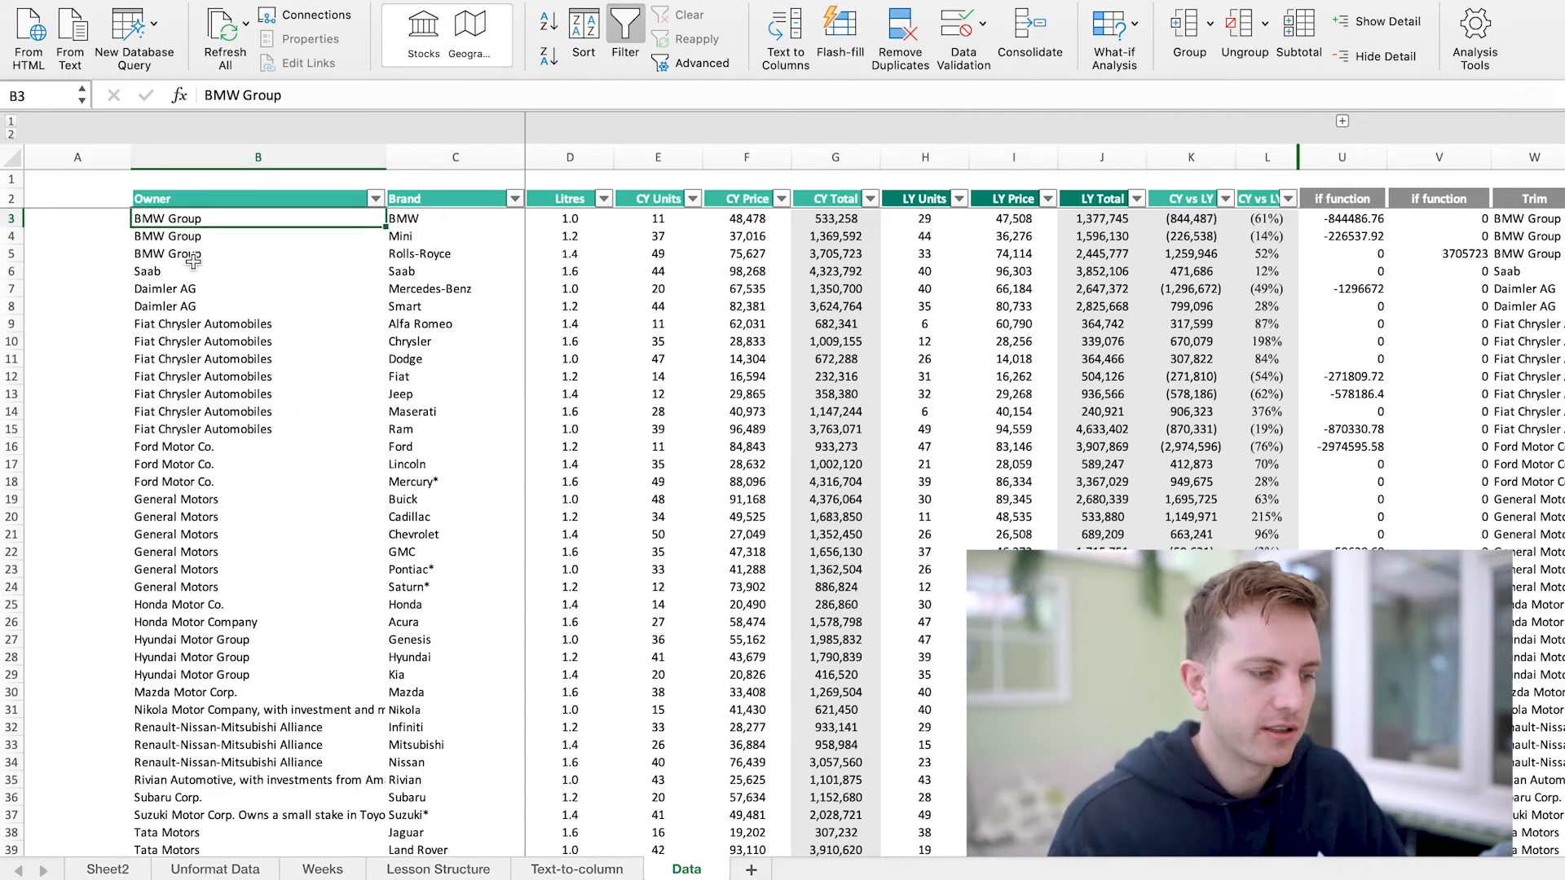
left_click(109, 218)
type("=")
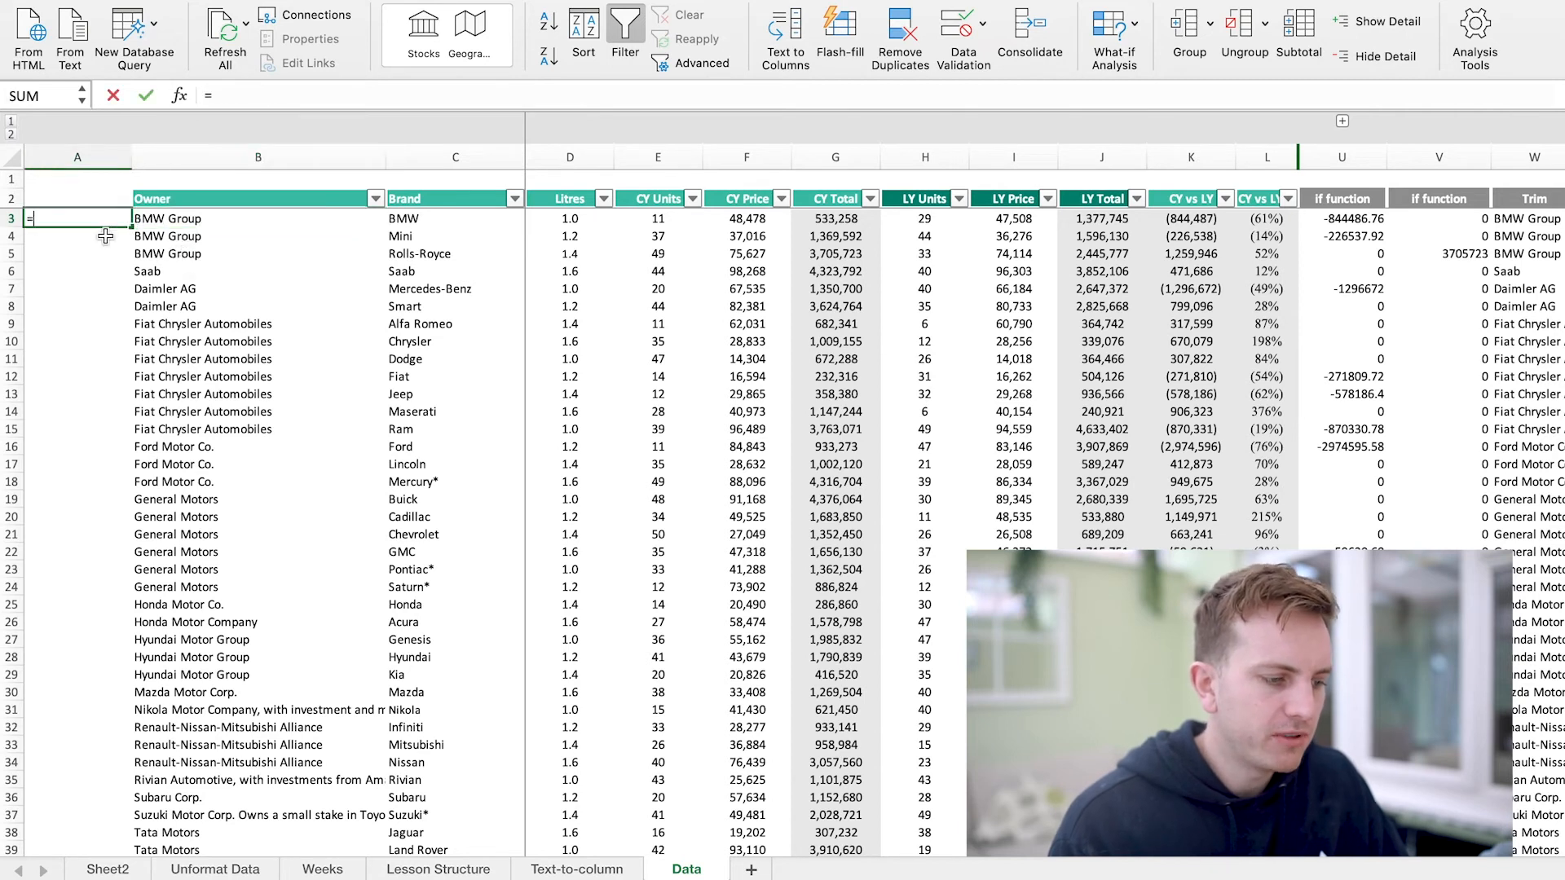
key("Right")
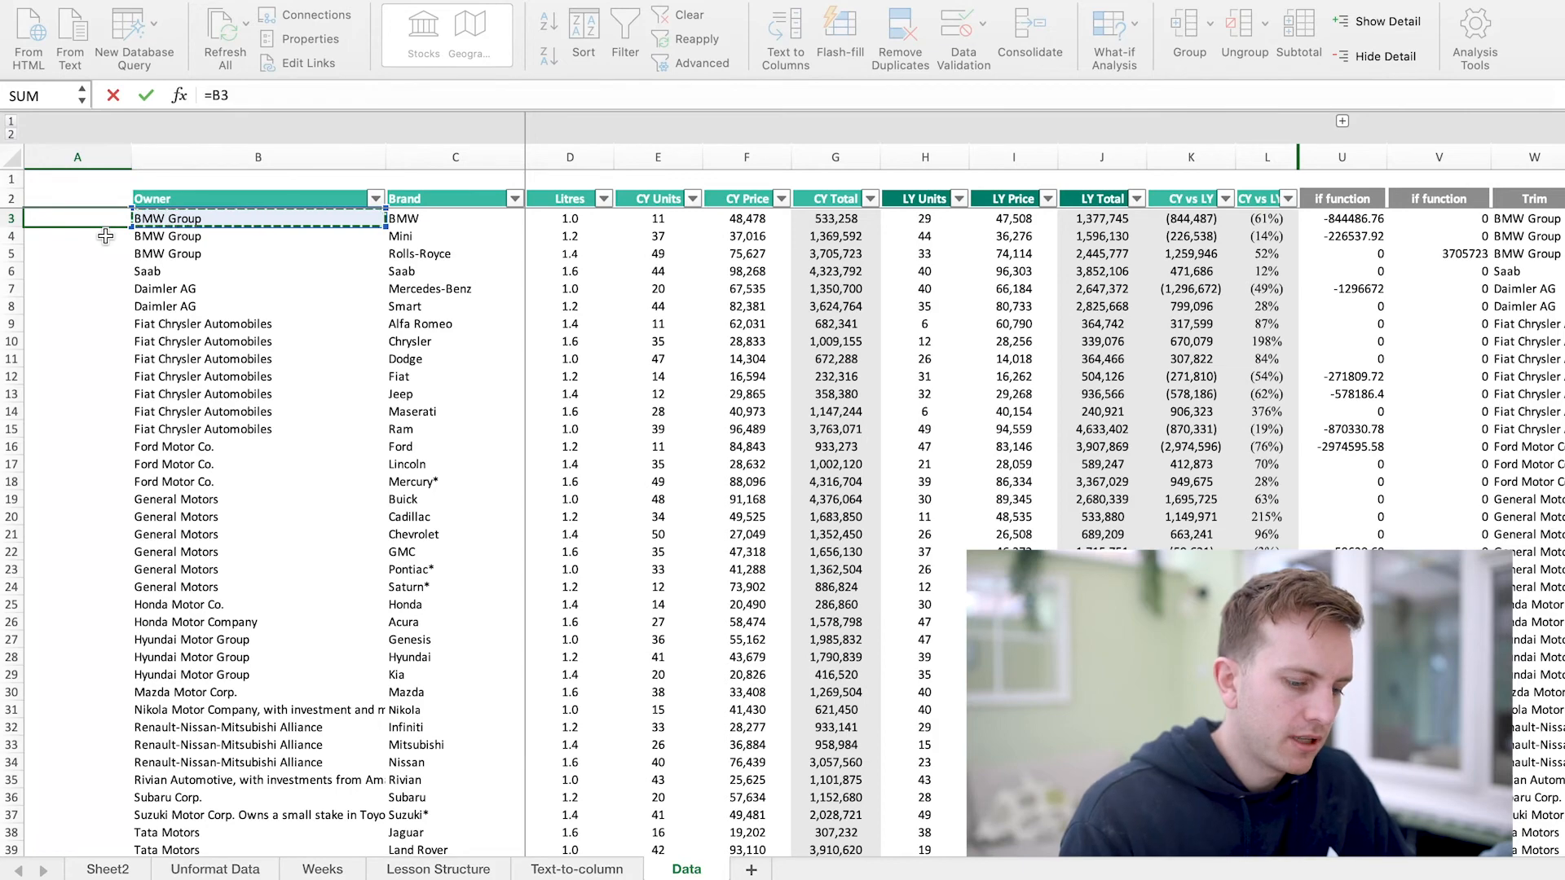
type("&")
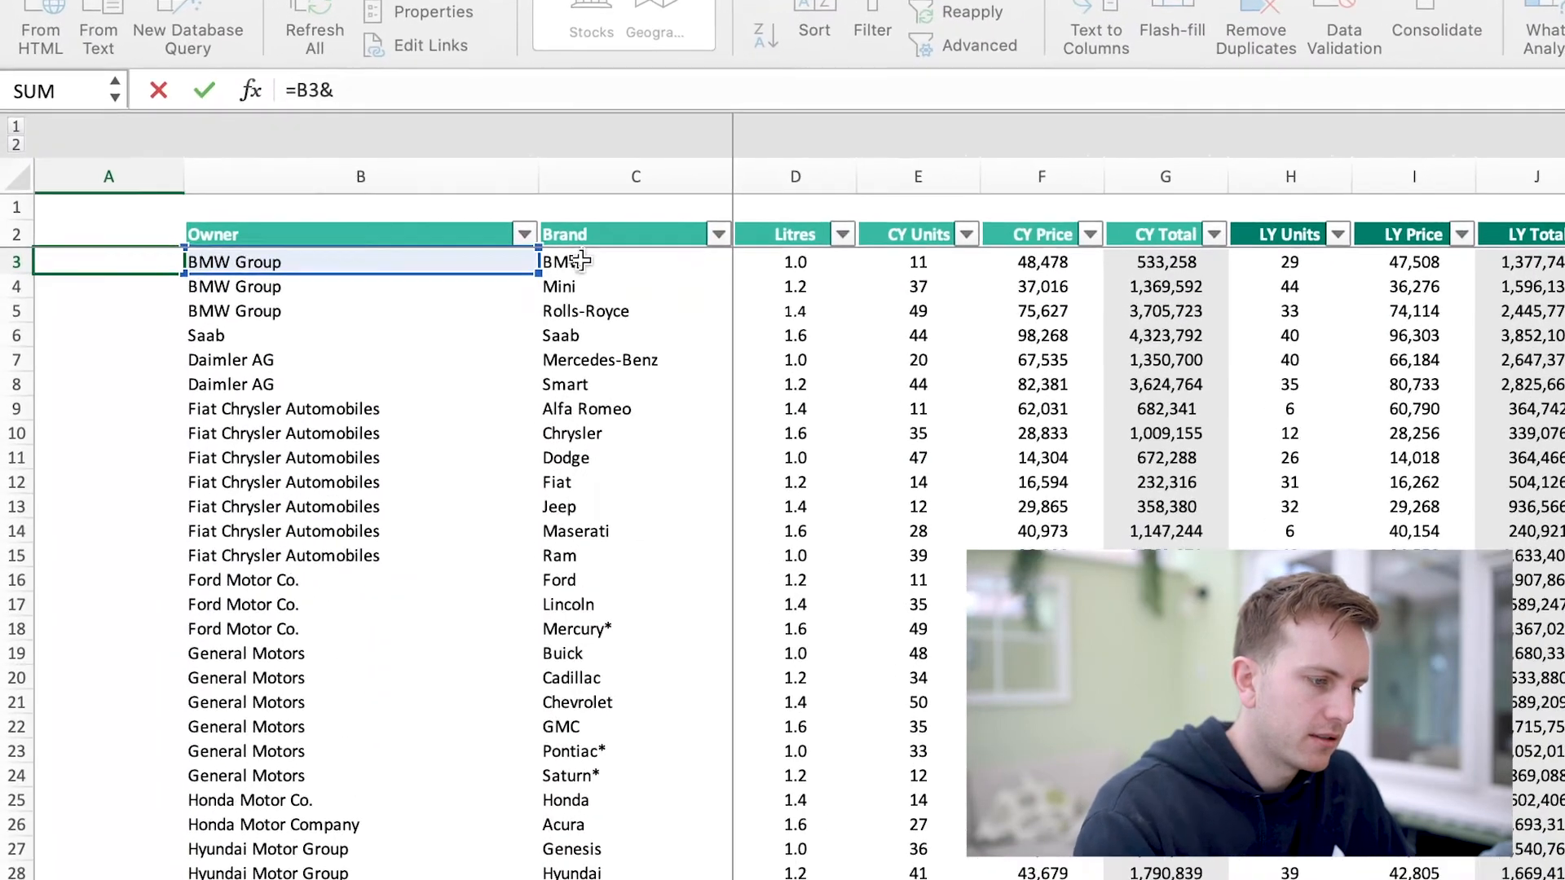
left_click(417, 219)
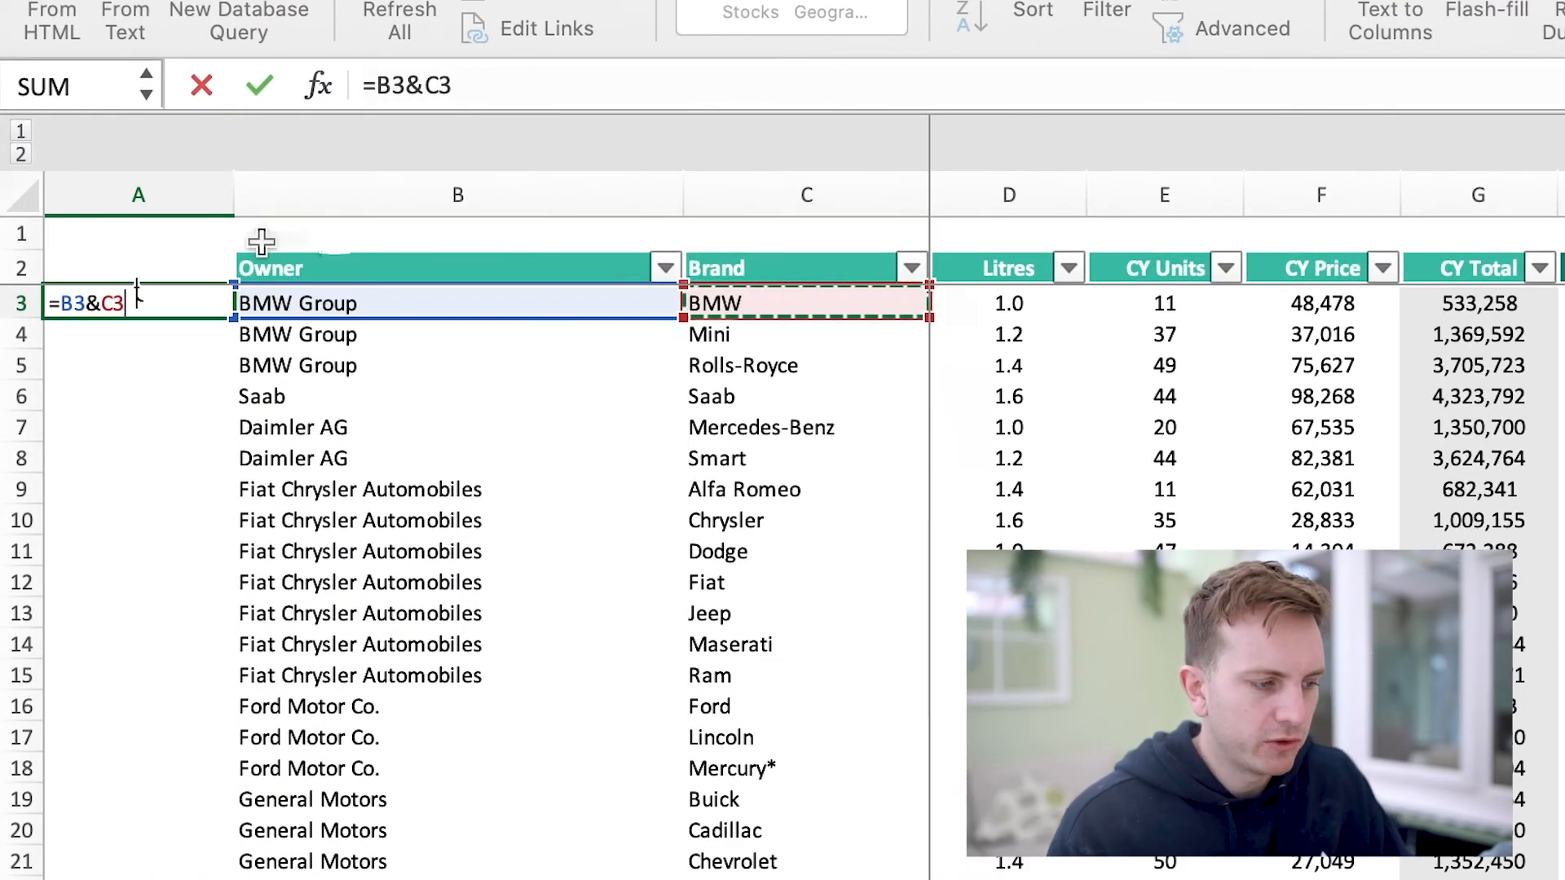
key("Return")
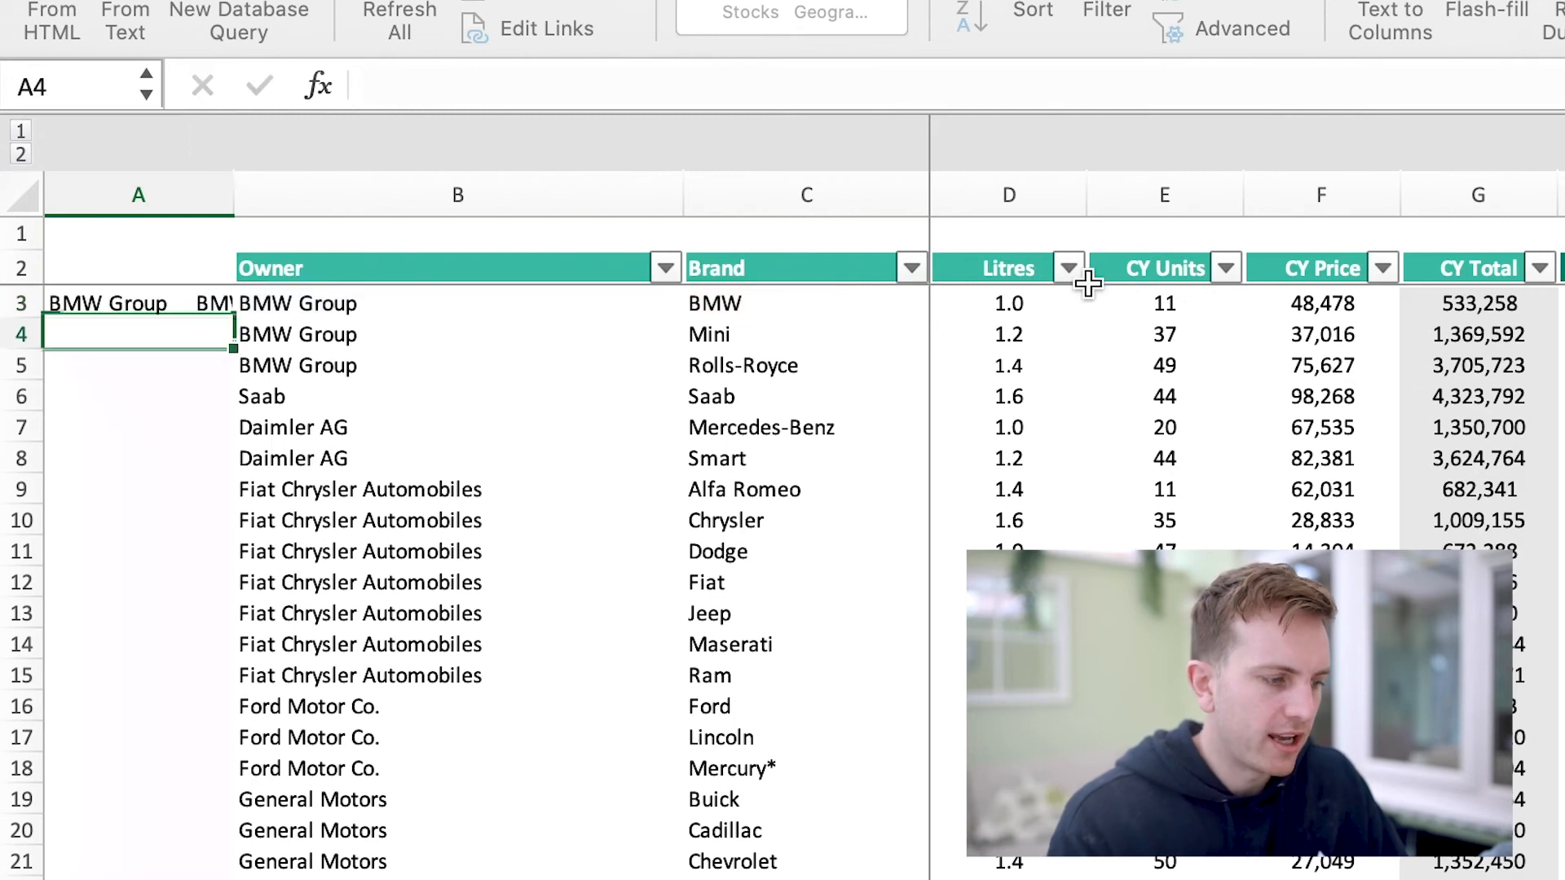
left_click_drag(241, 199, 343, 200)
Step: Remove the trailing spaces after the owner name "BMW Group" in cells B3 and B4
left_click(456, 306)
left_click(499, 86)
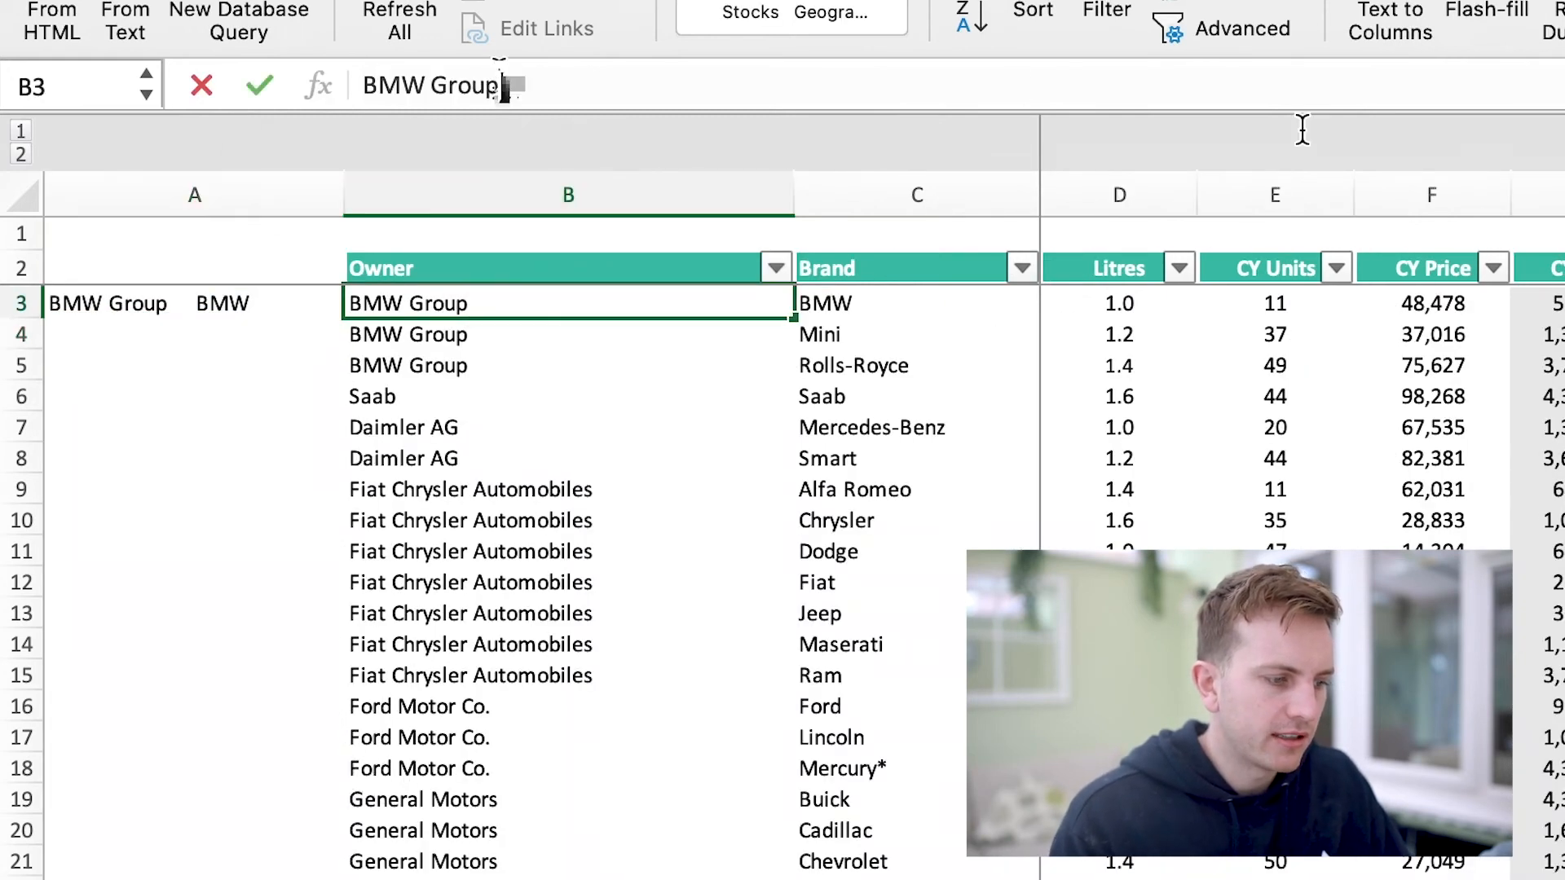
key("BackSpace")
key("Return")
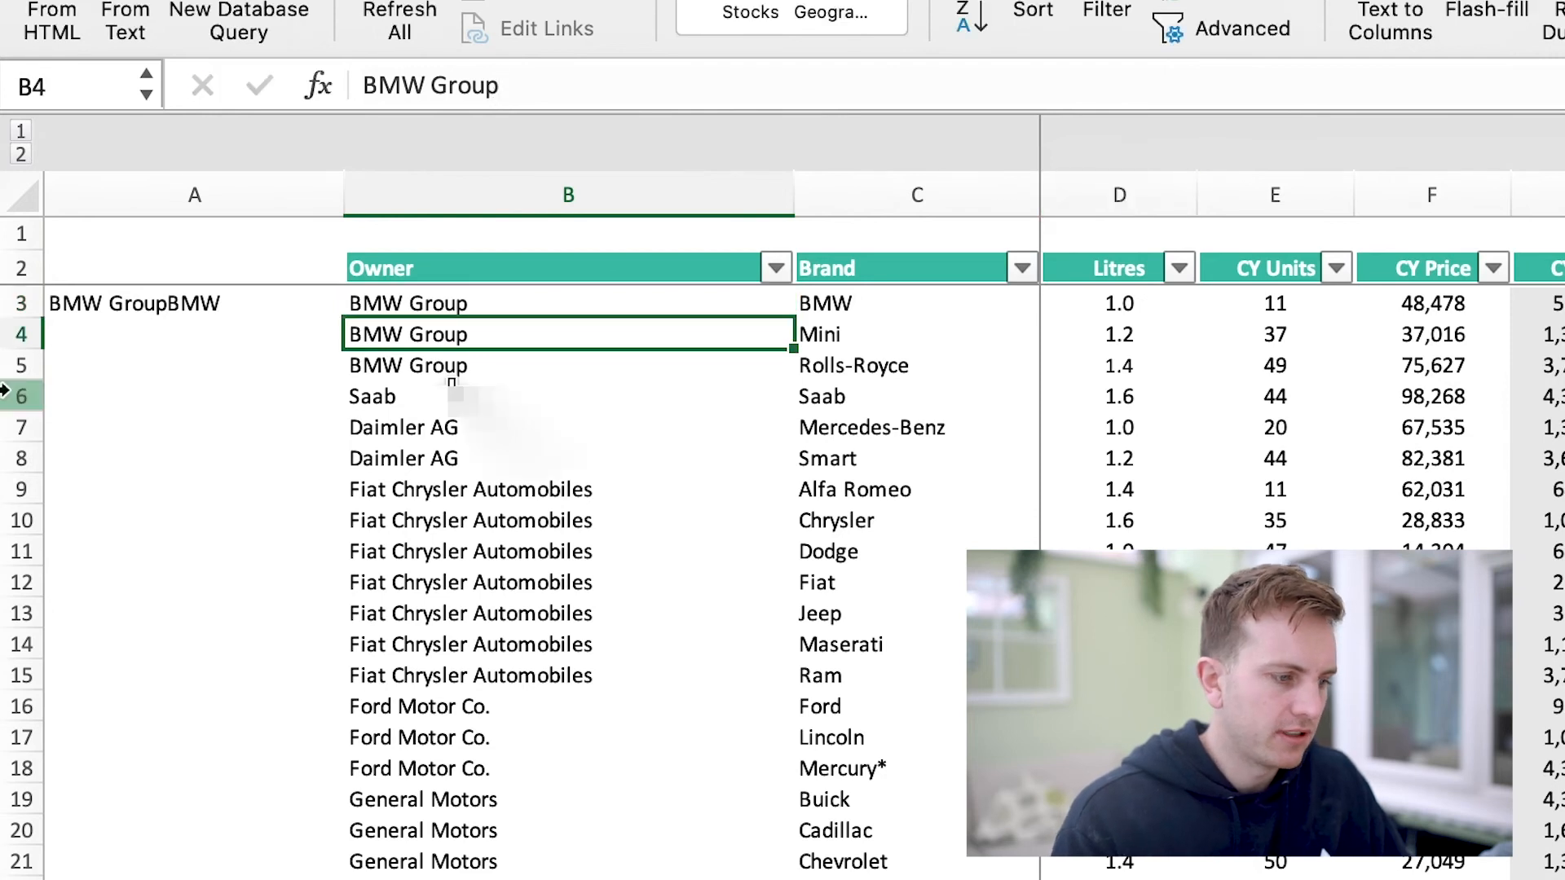
left_click(866, 87)
key("BackSpace")
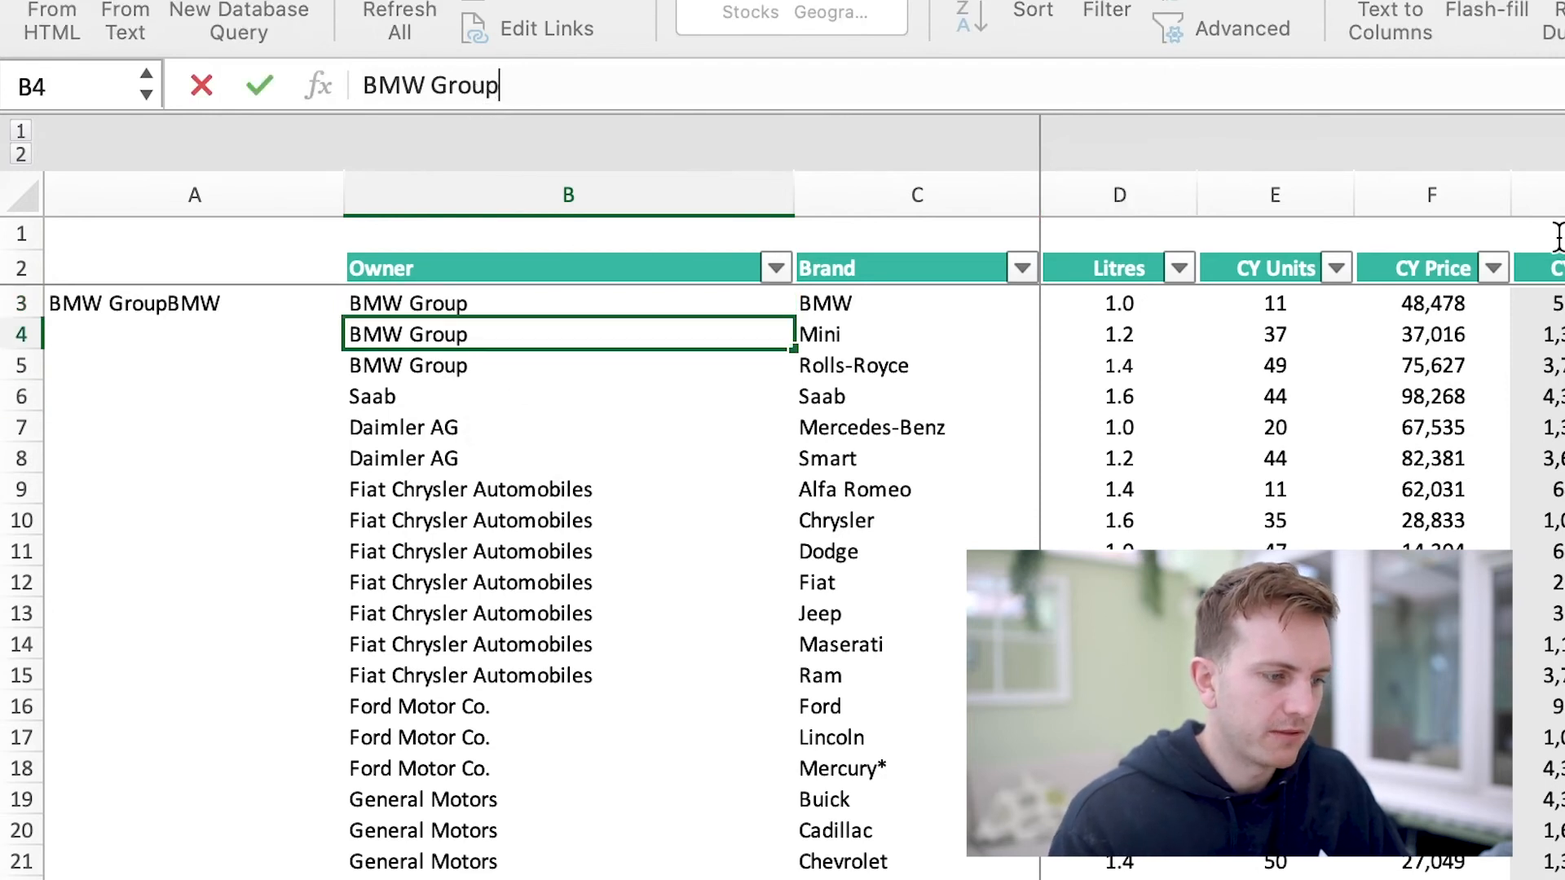
key("Return")
Step: Fill the A3 formula down column A and adjust the column's width to the joined names
left_click_drag(335, 207, 260, 216)
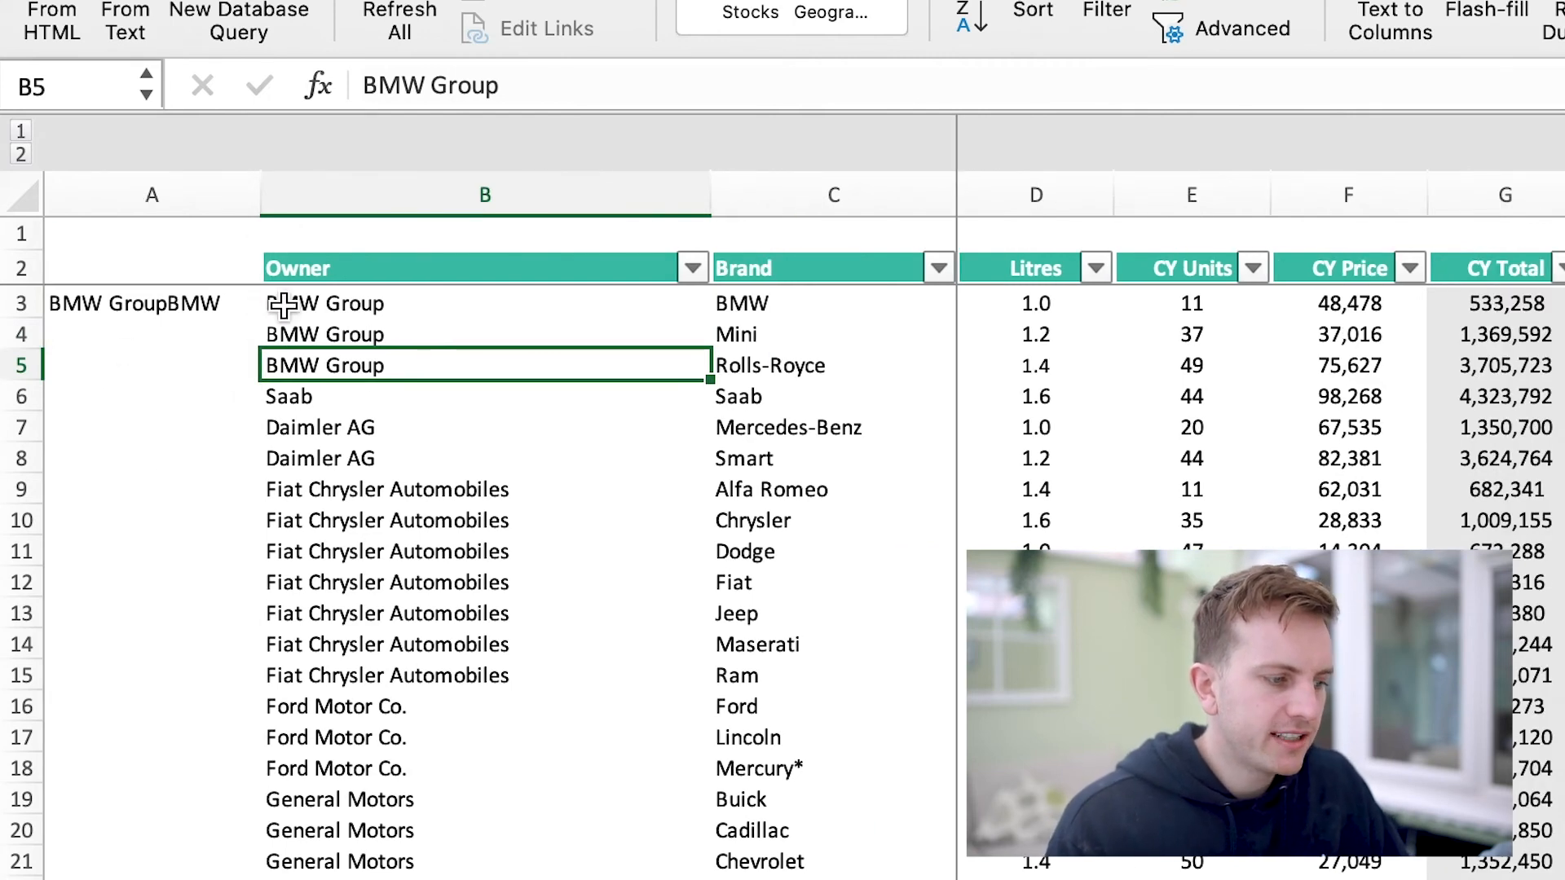
left_click(237, 304)
double_click(260, 318)
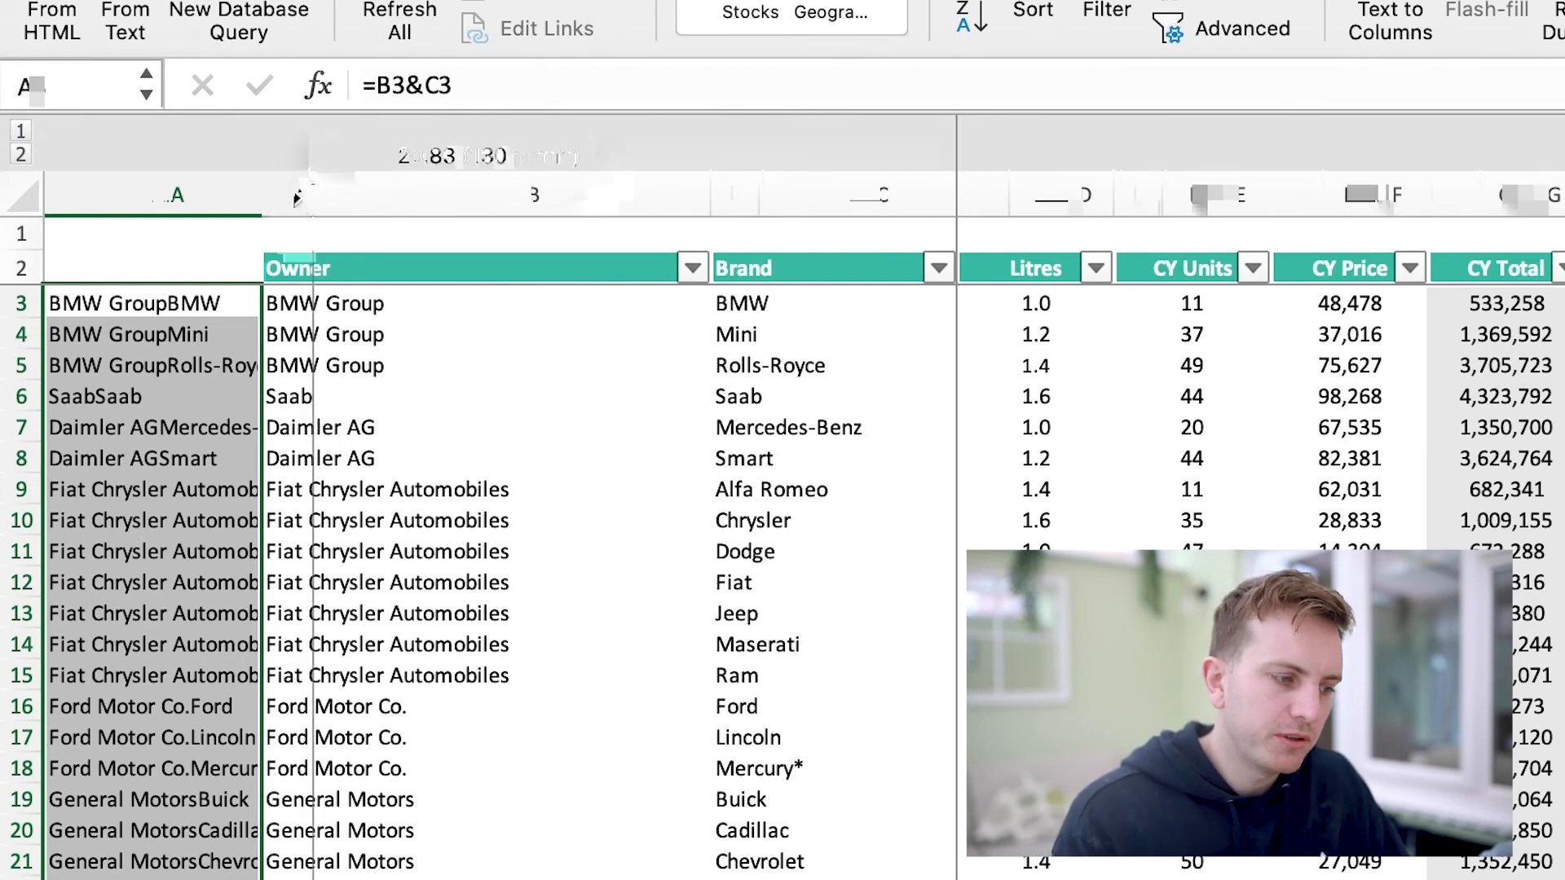
left_click_drag(260, 198, 314, 198)
left_click(262, 308)
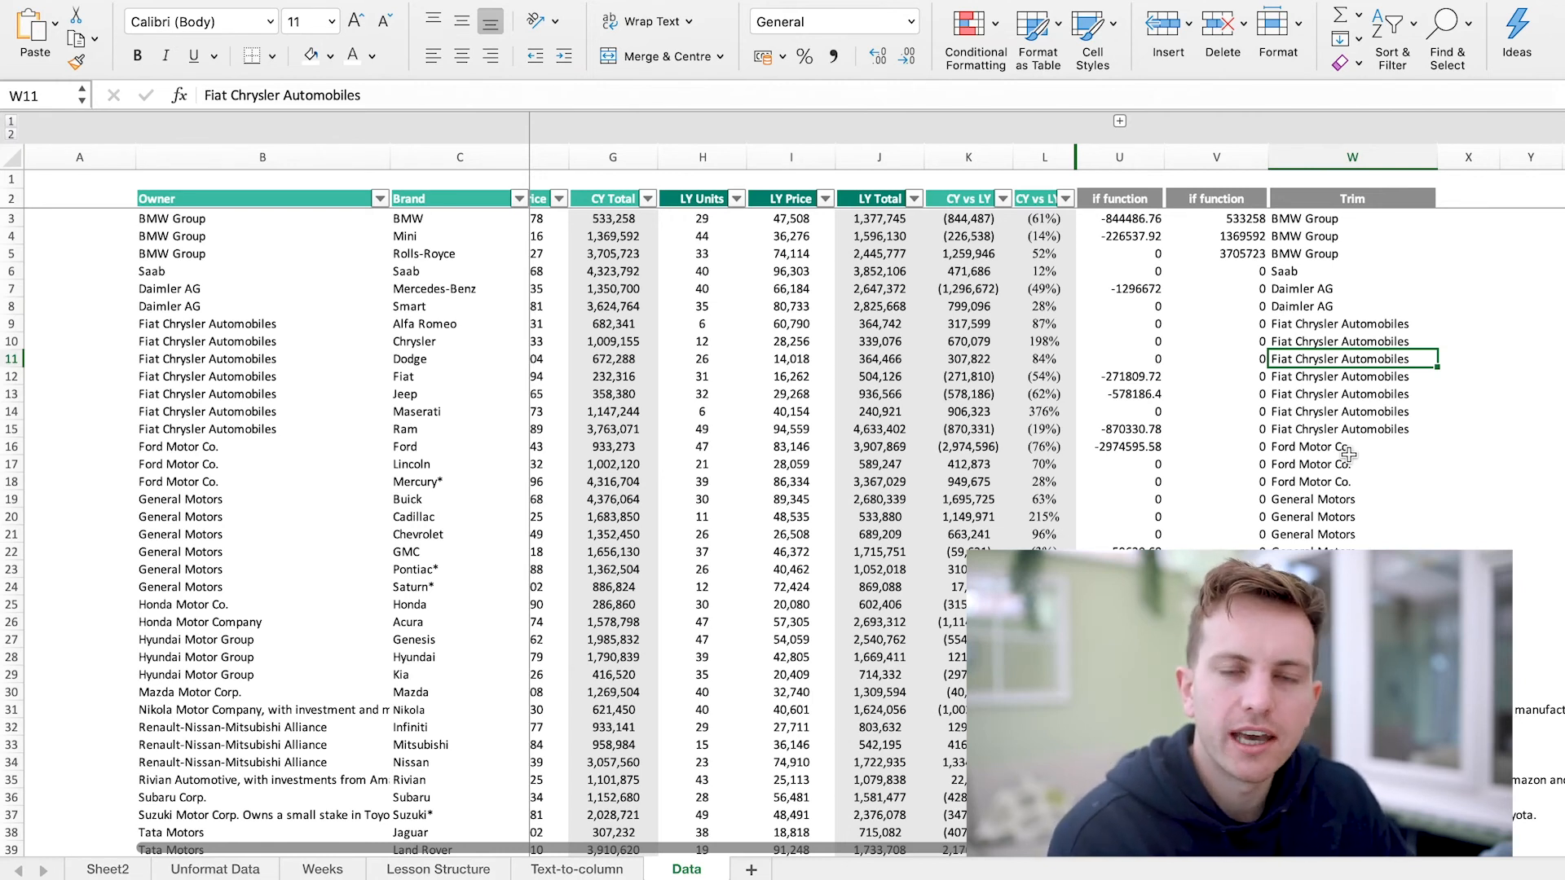
Step: Change the column W header in W2 to "if (and)" and clear the trimmed owner names below it
left_click(1343, 197)
type("i")
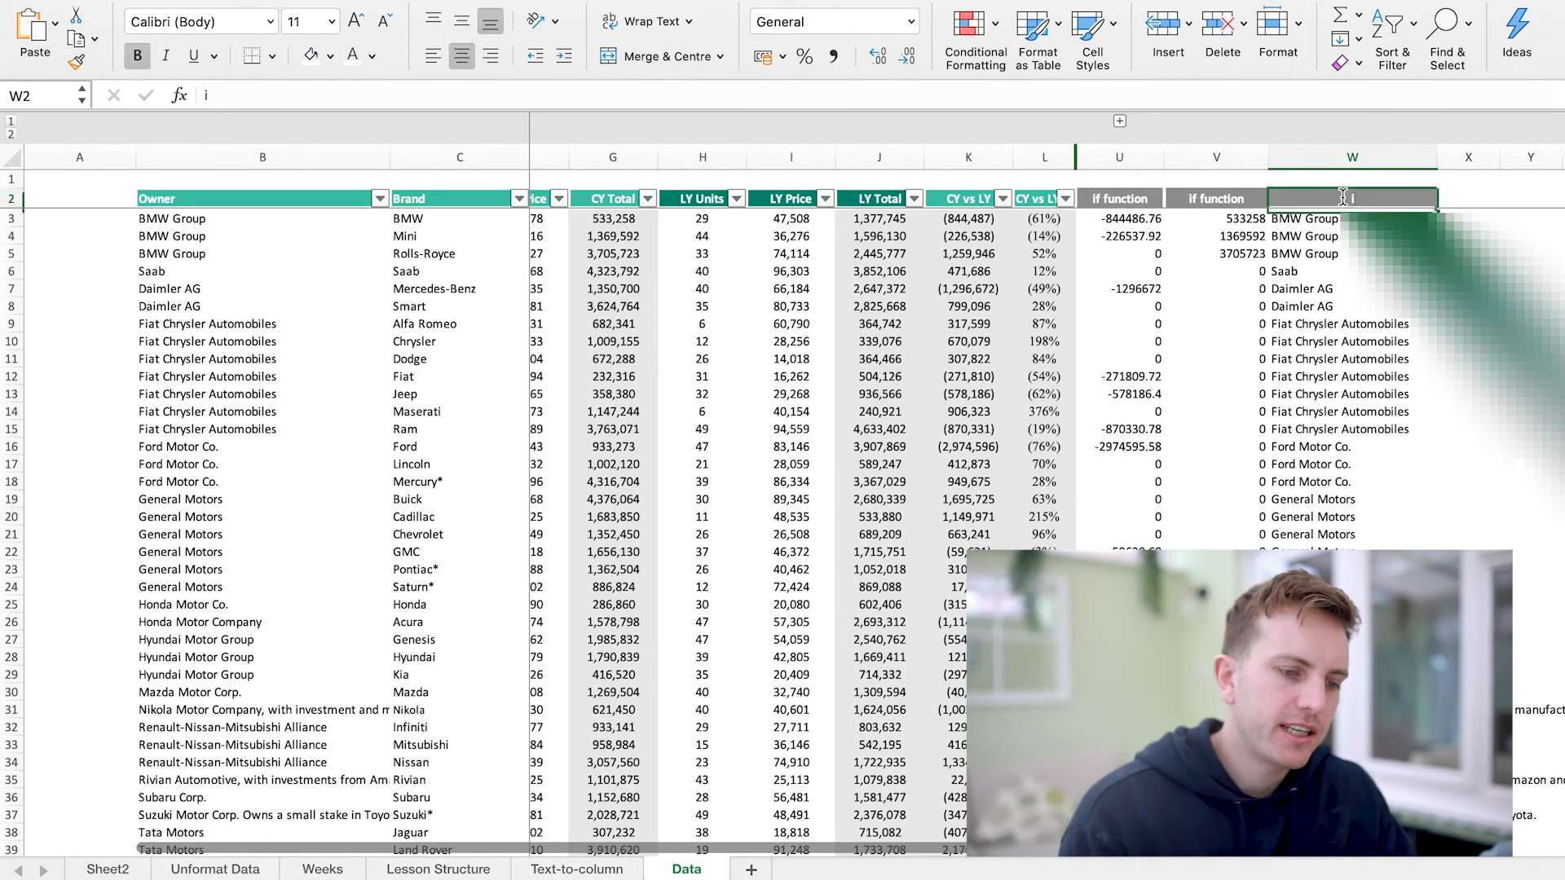
type("f (and")
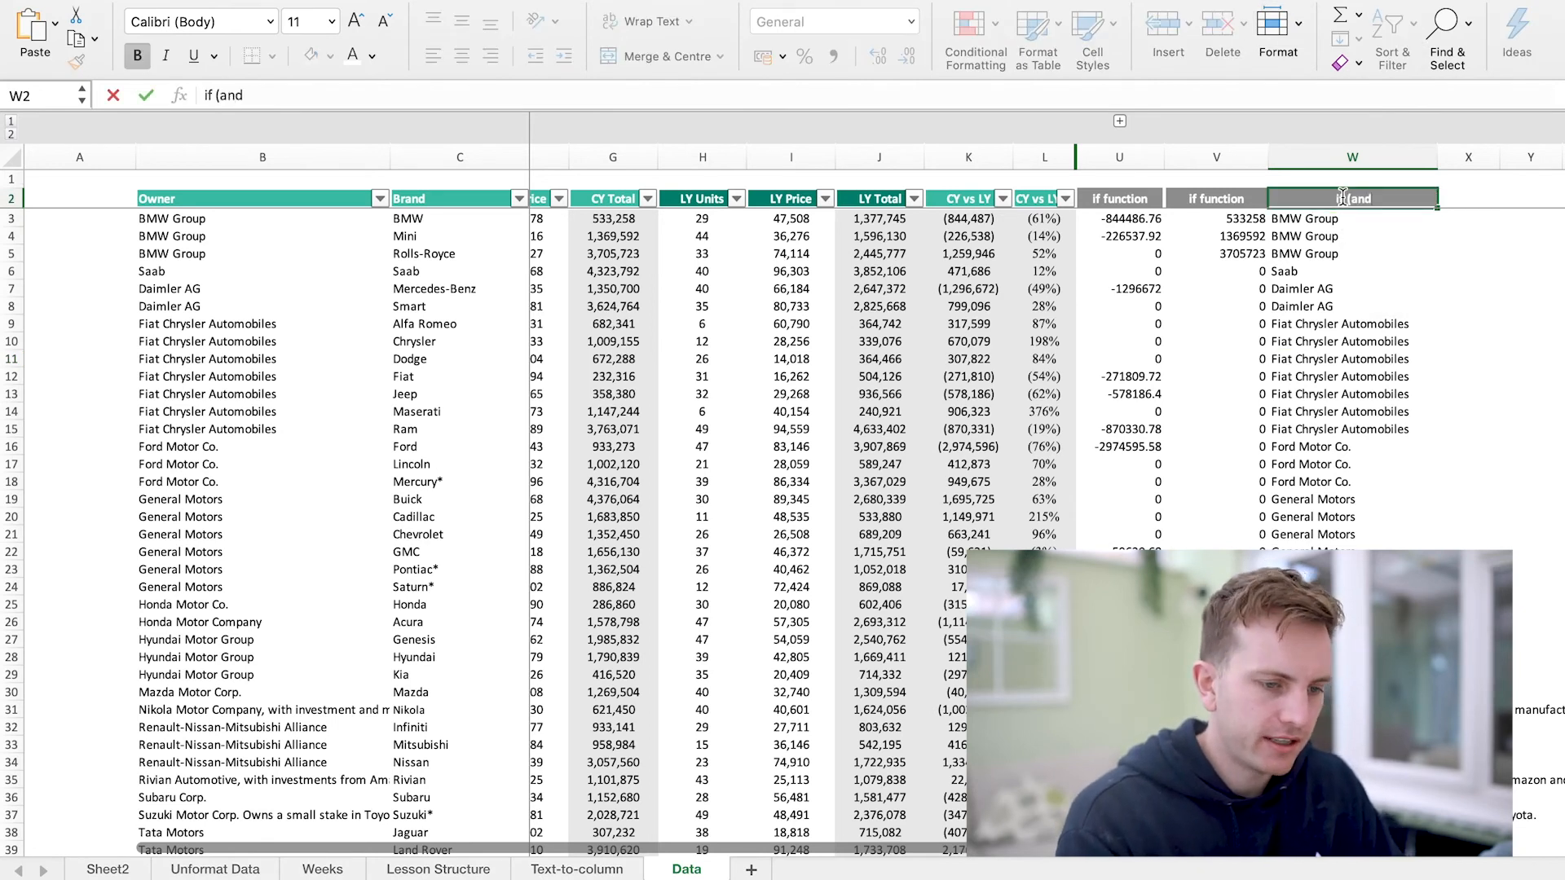
type(")")
key("Return")
key("Delete")
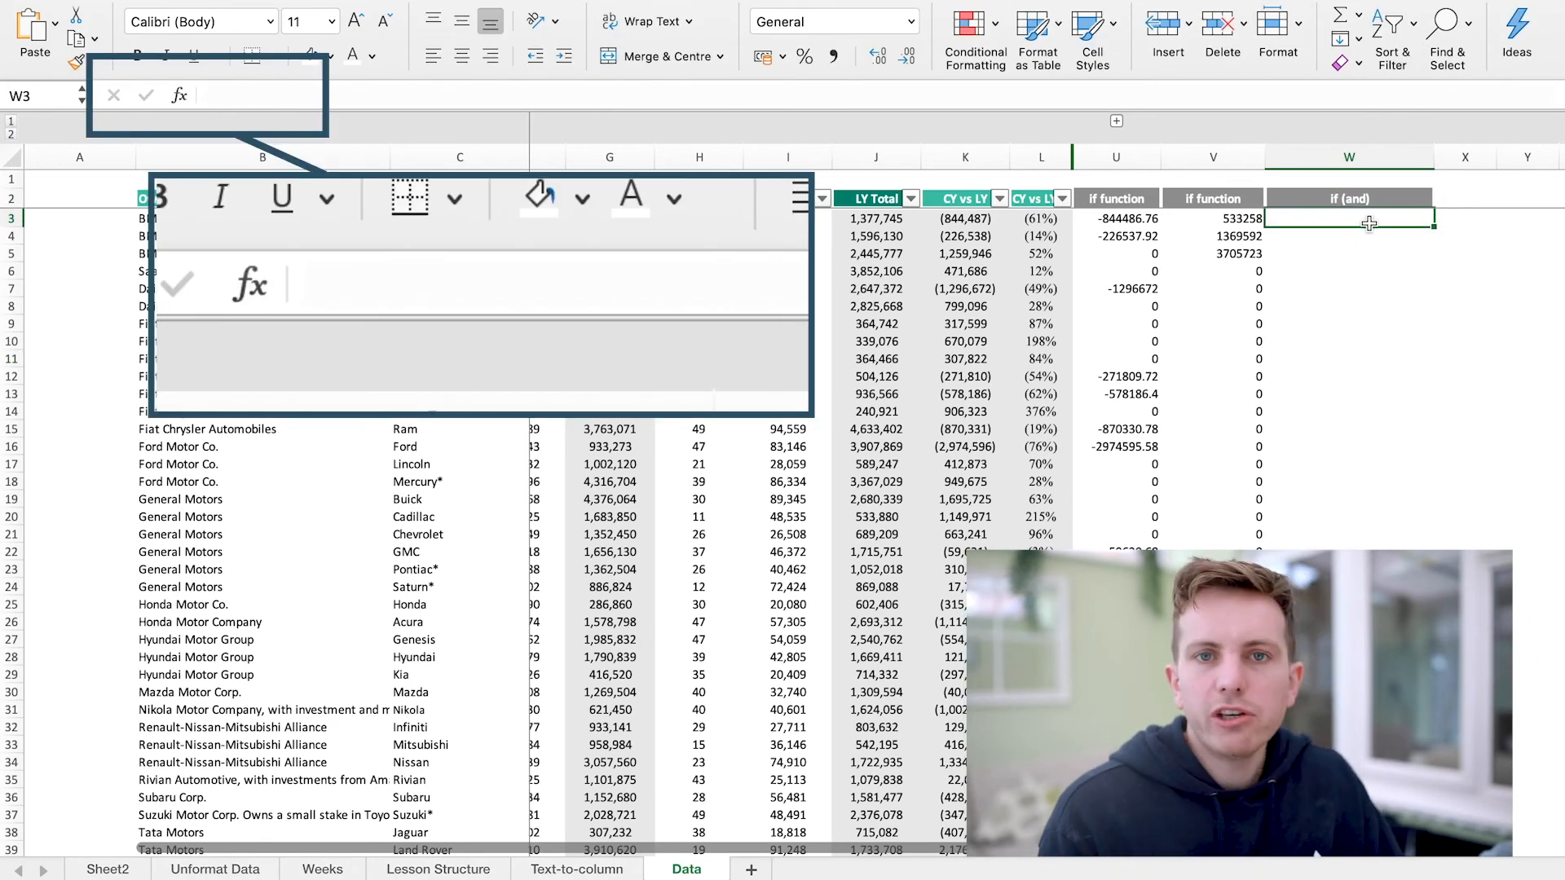
Step: Enter =IF(AND(K3<0,C3="bmw"),G3,0) in W3 to return the CY Total when both conditions are met
type("=if(")
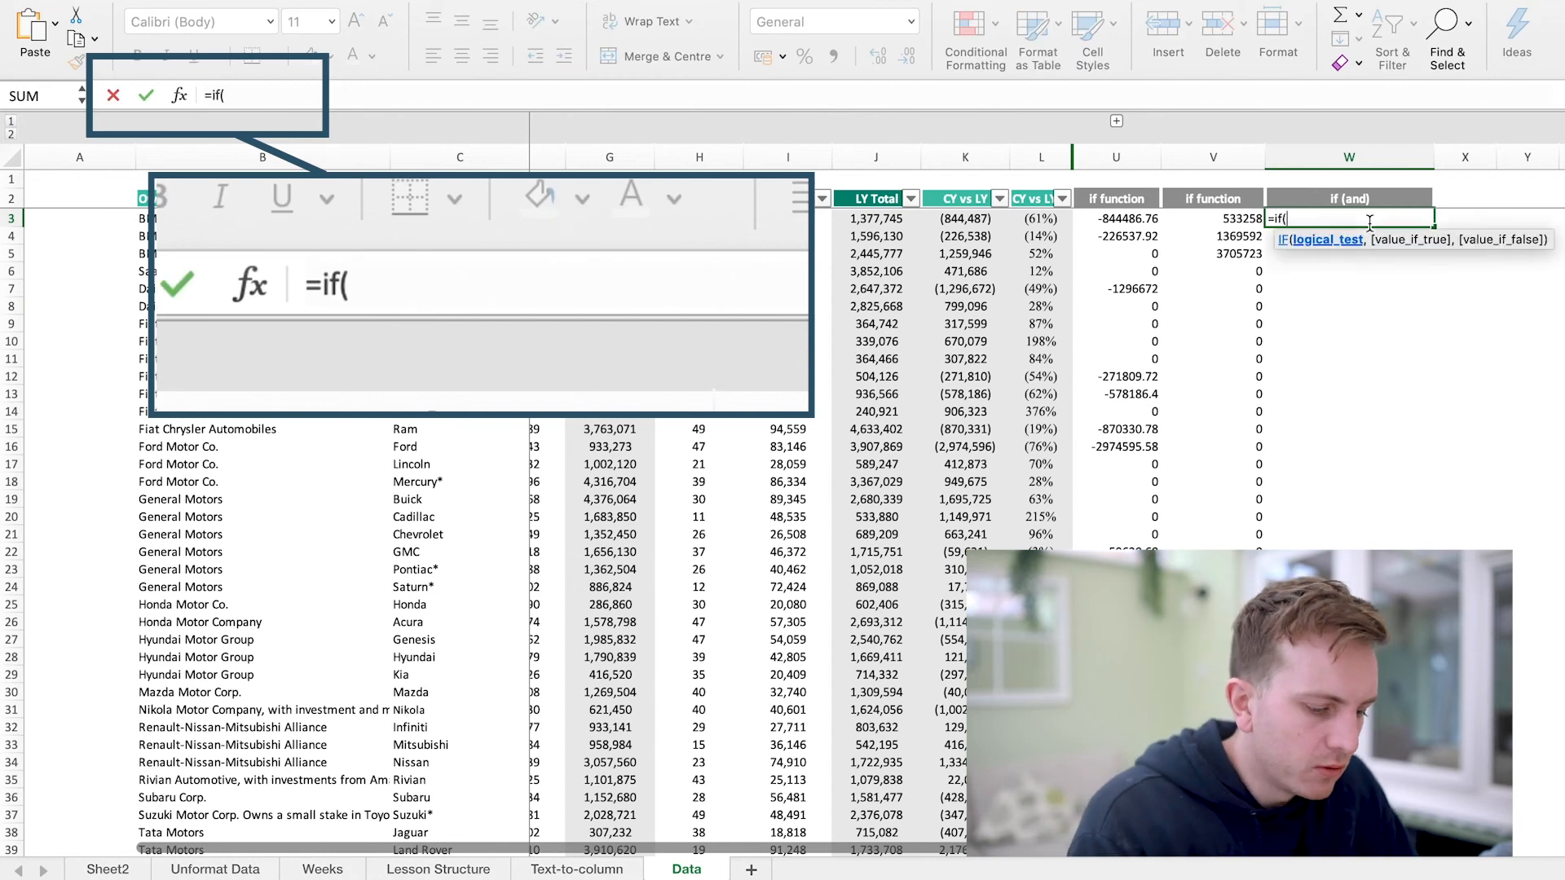
type("and")
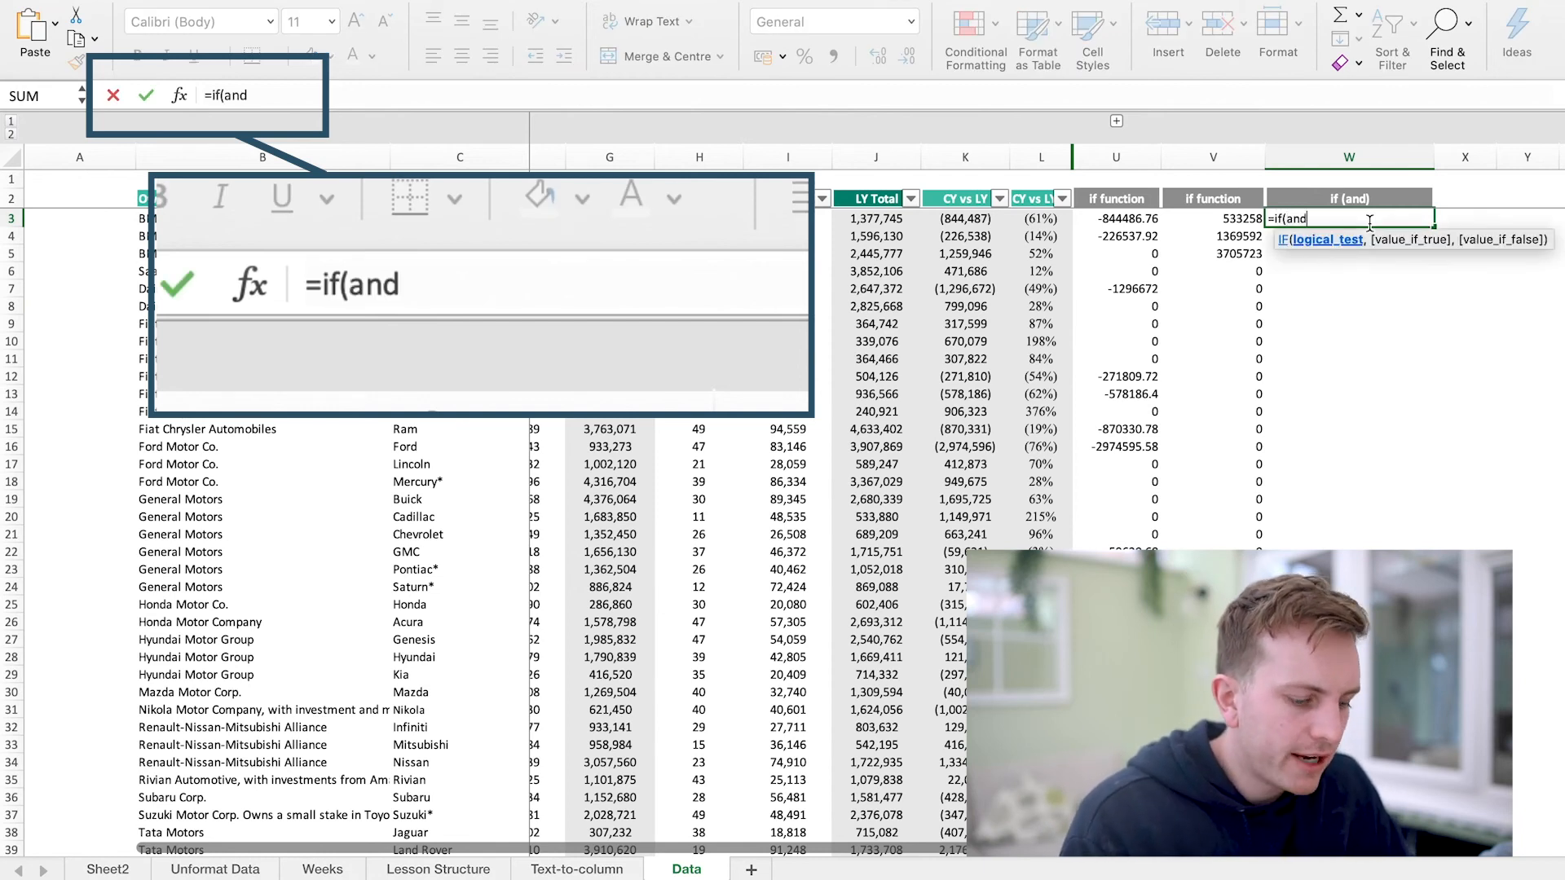
type("(")
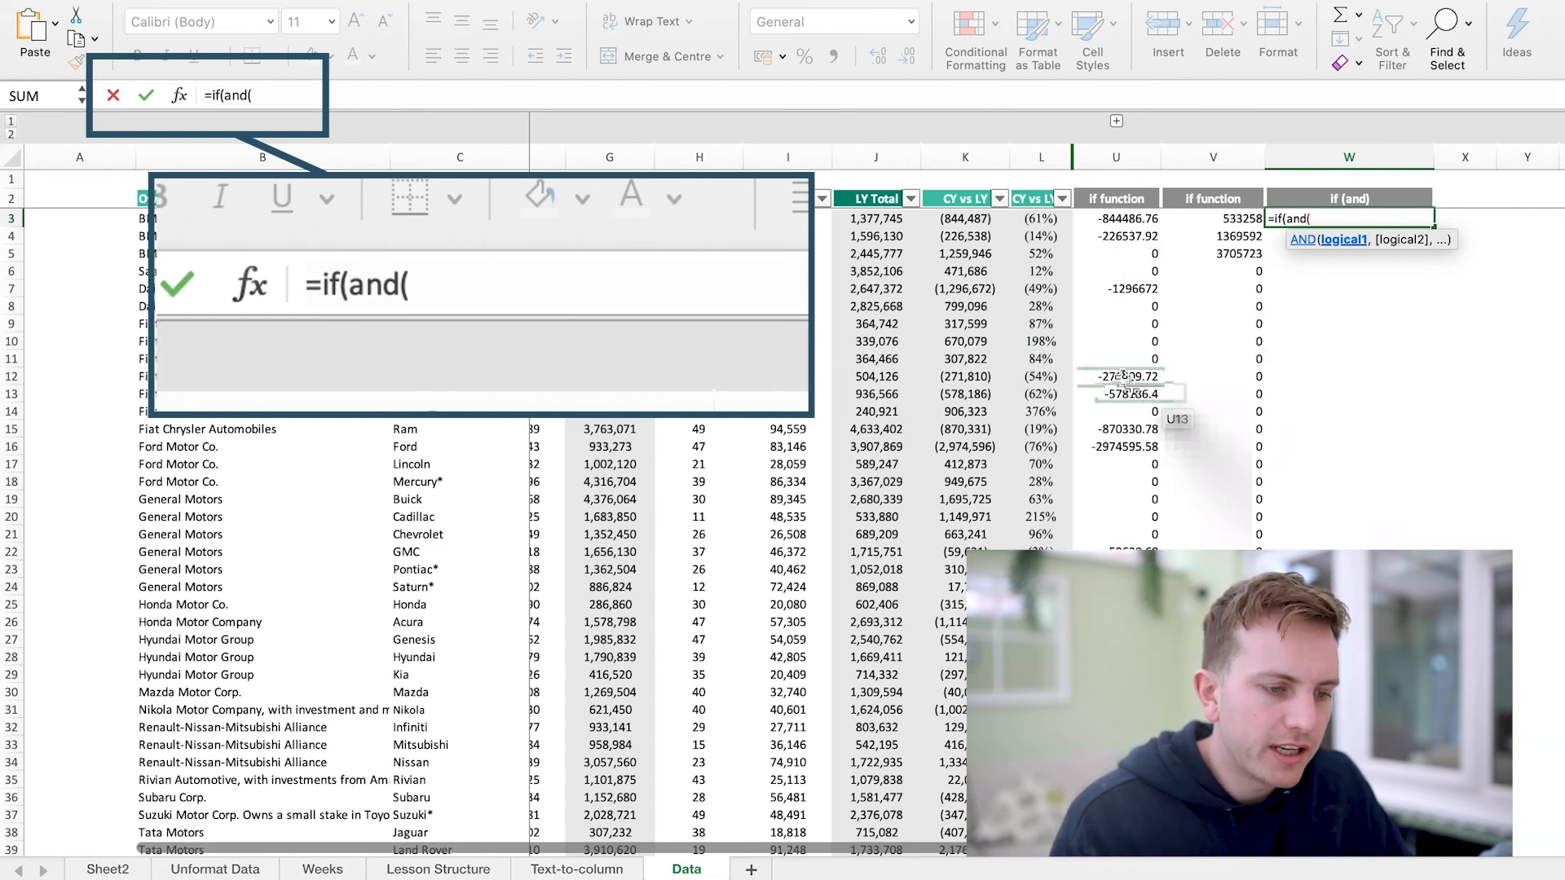
left_click(988, 218)
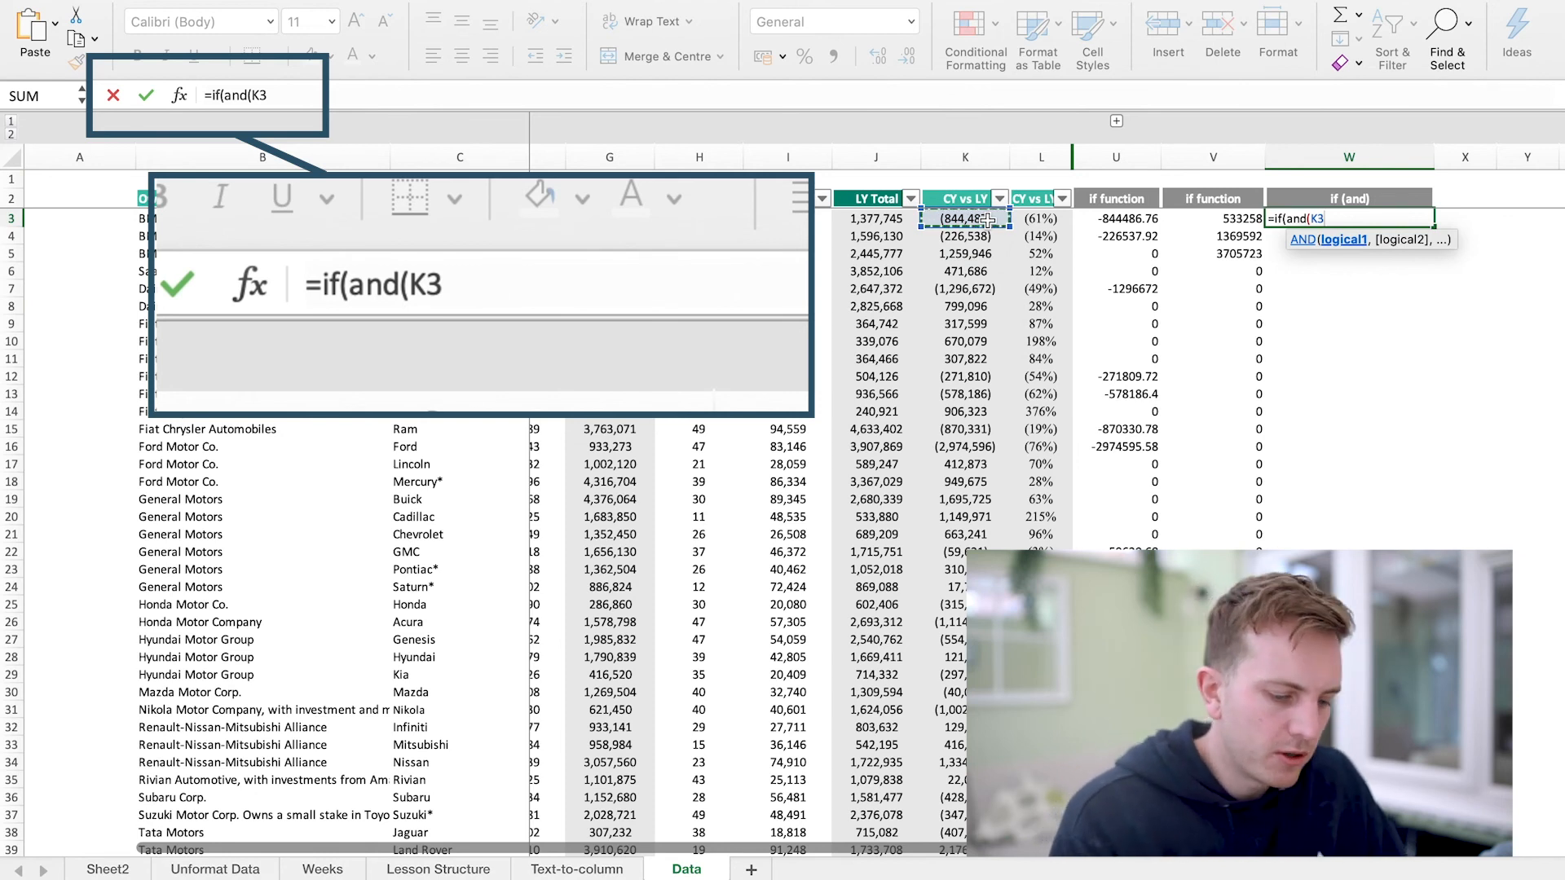
type(">0,")
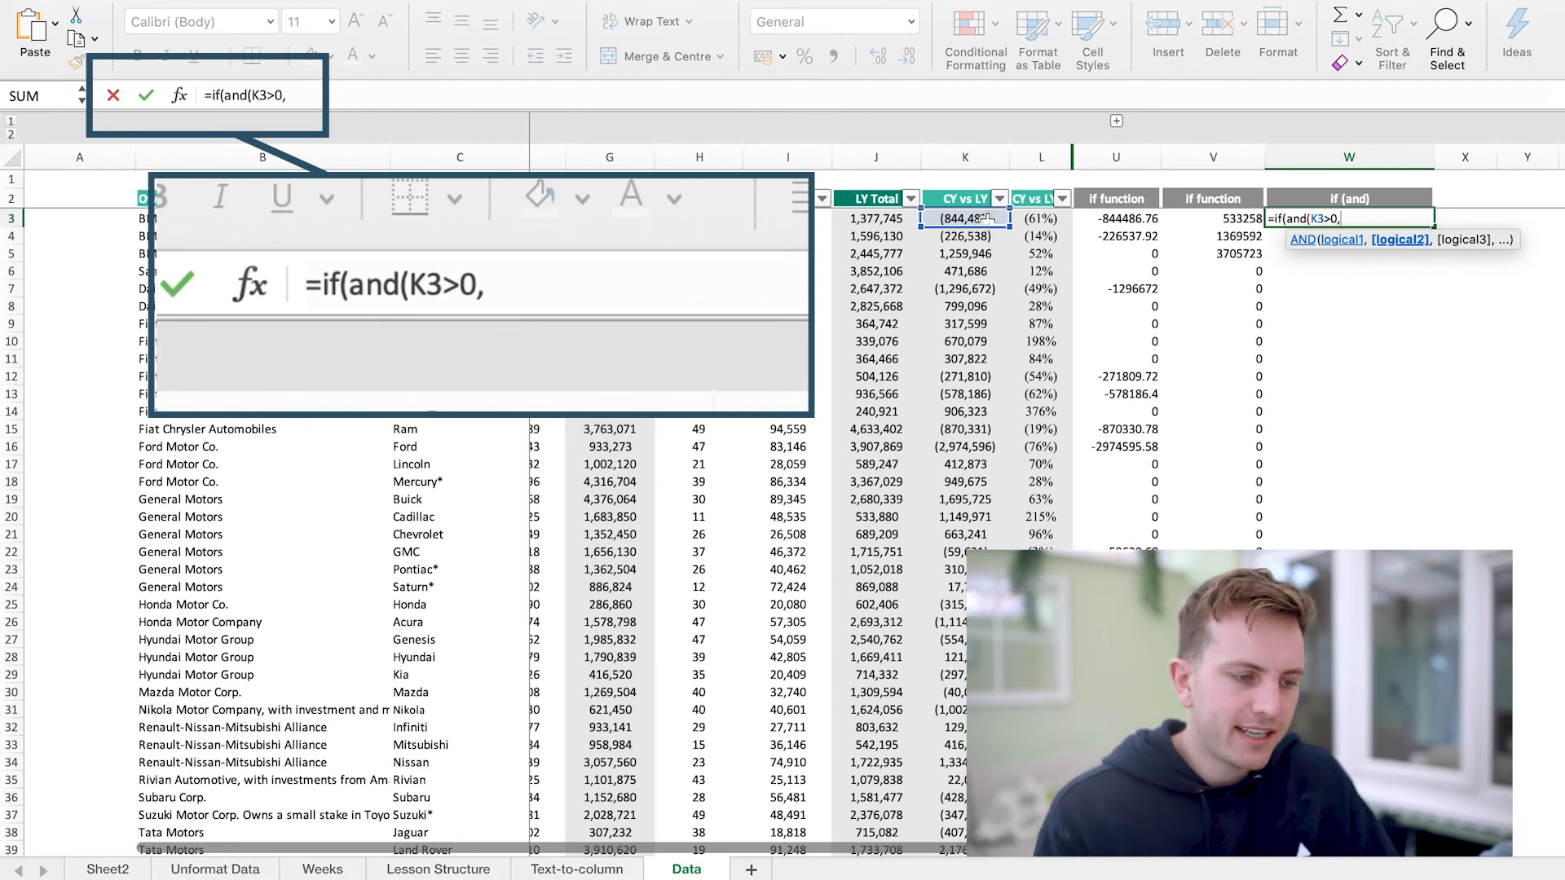
scroll(988, 220, "left", 3)
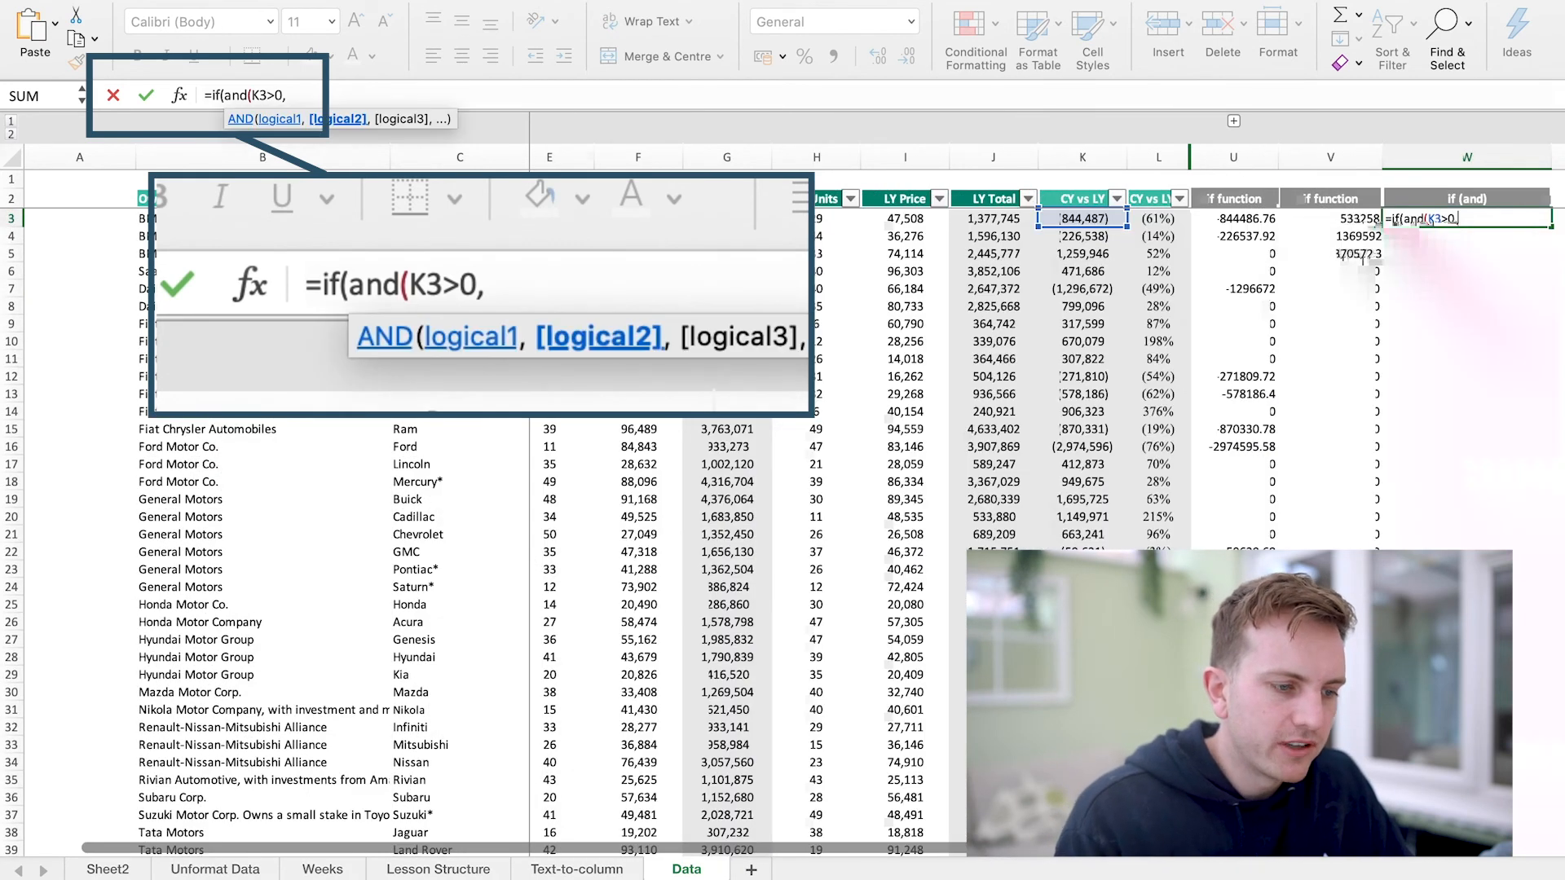
type("C3")
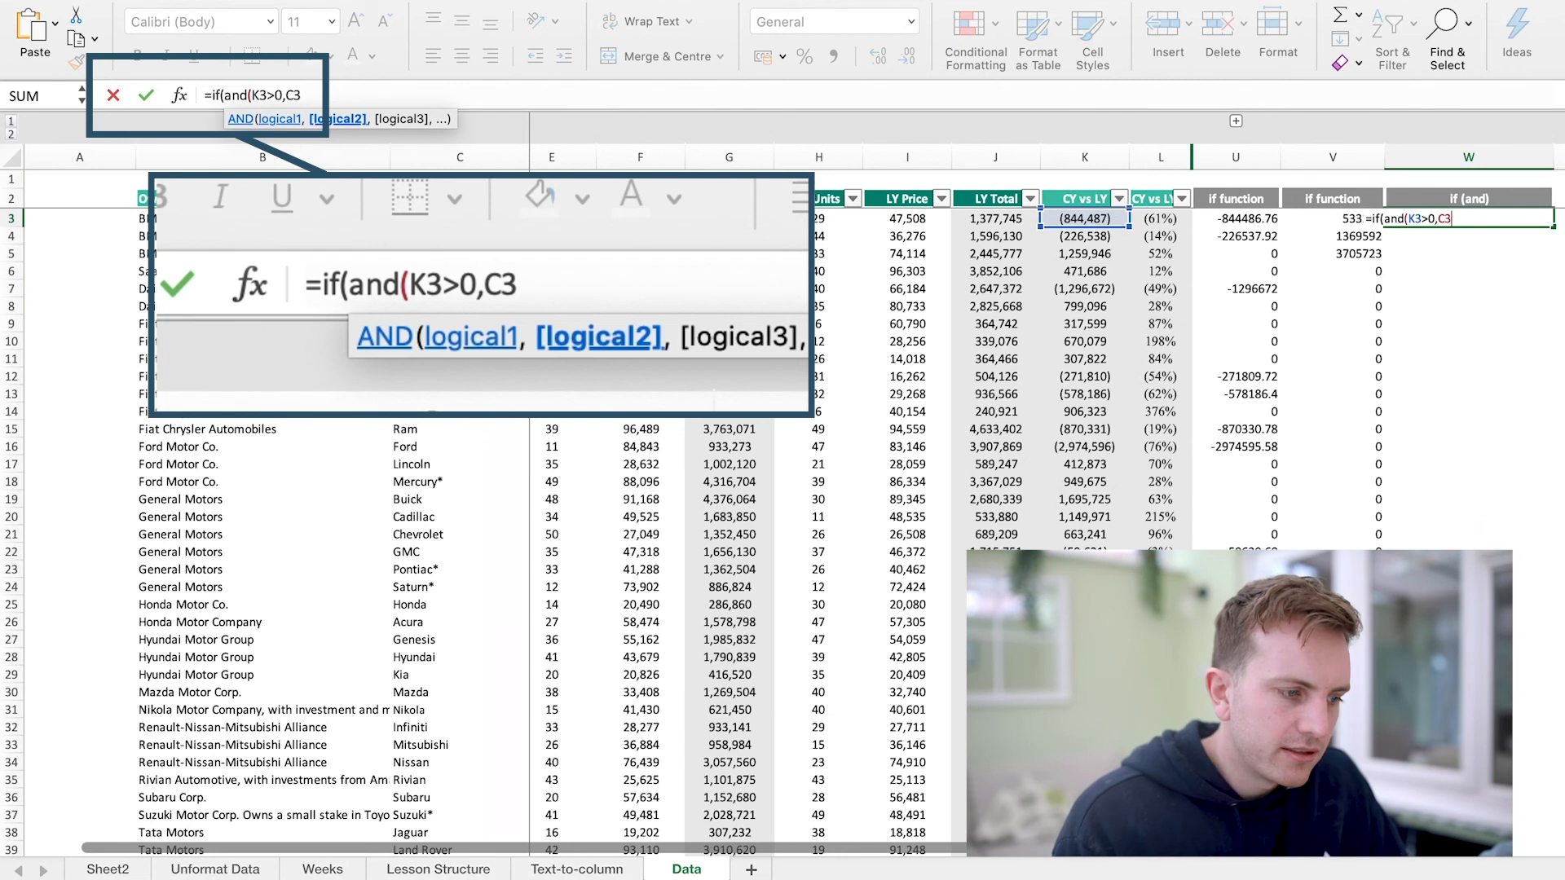
type("=")
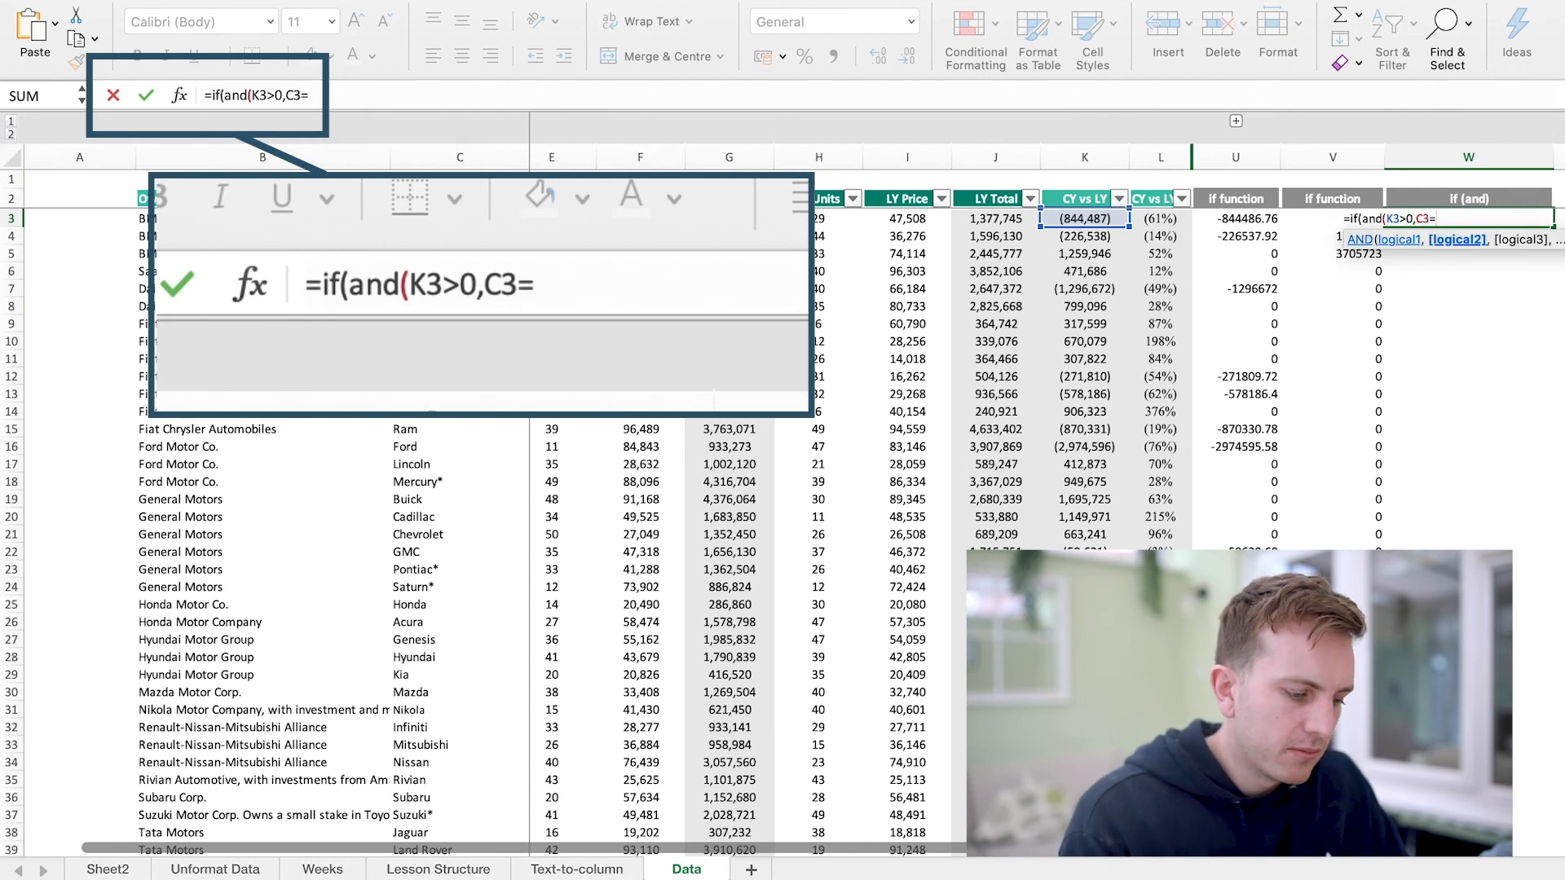
type("\"bmw")
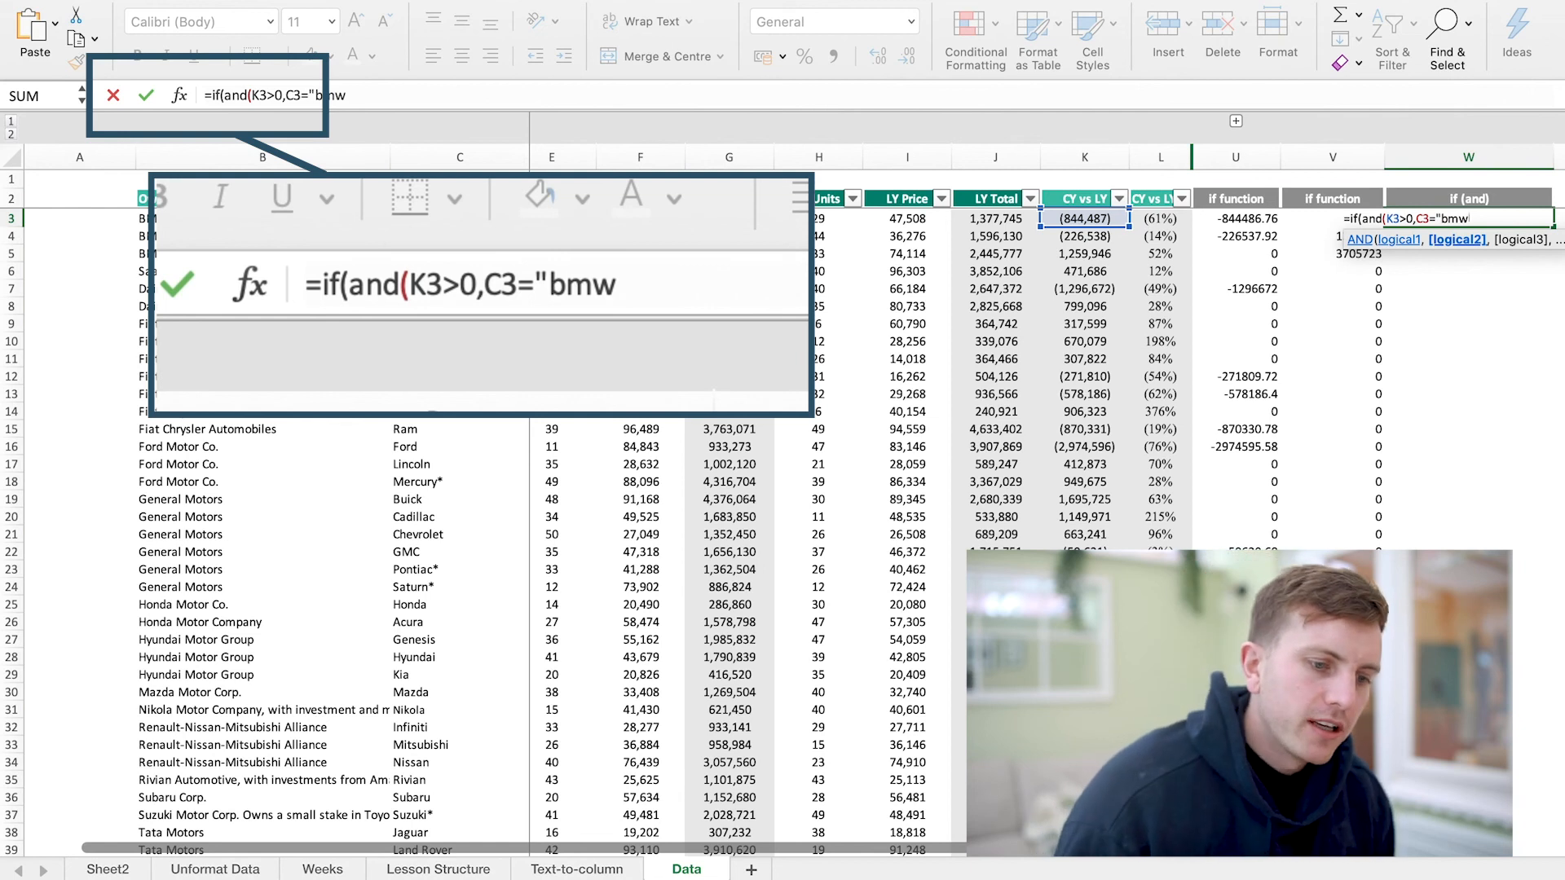
type("\"")
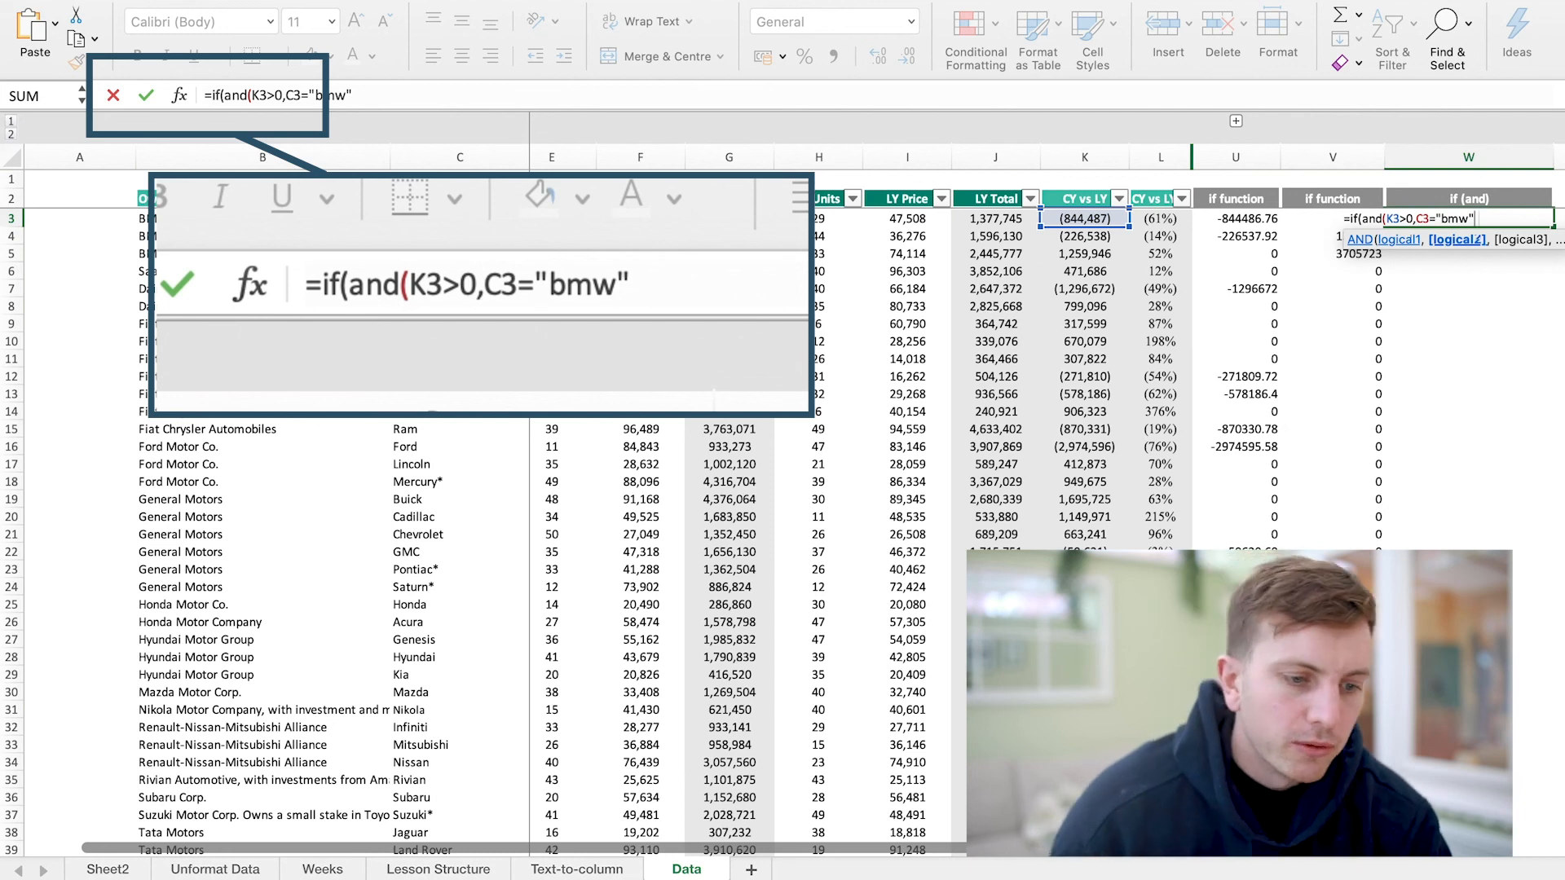
type(")")
type(",G4")
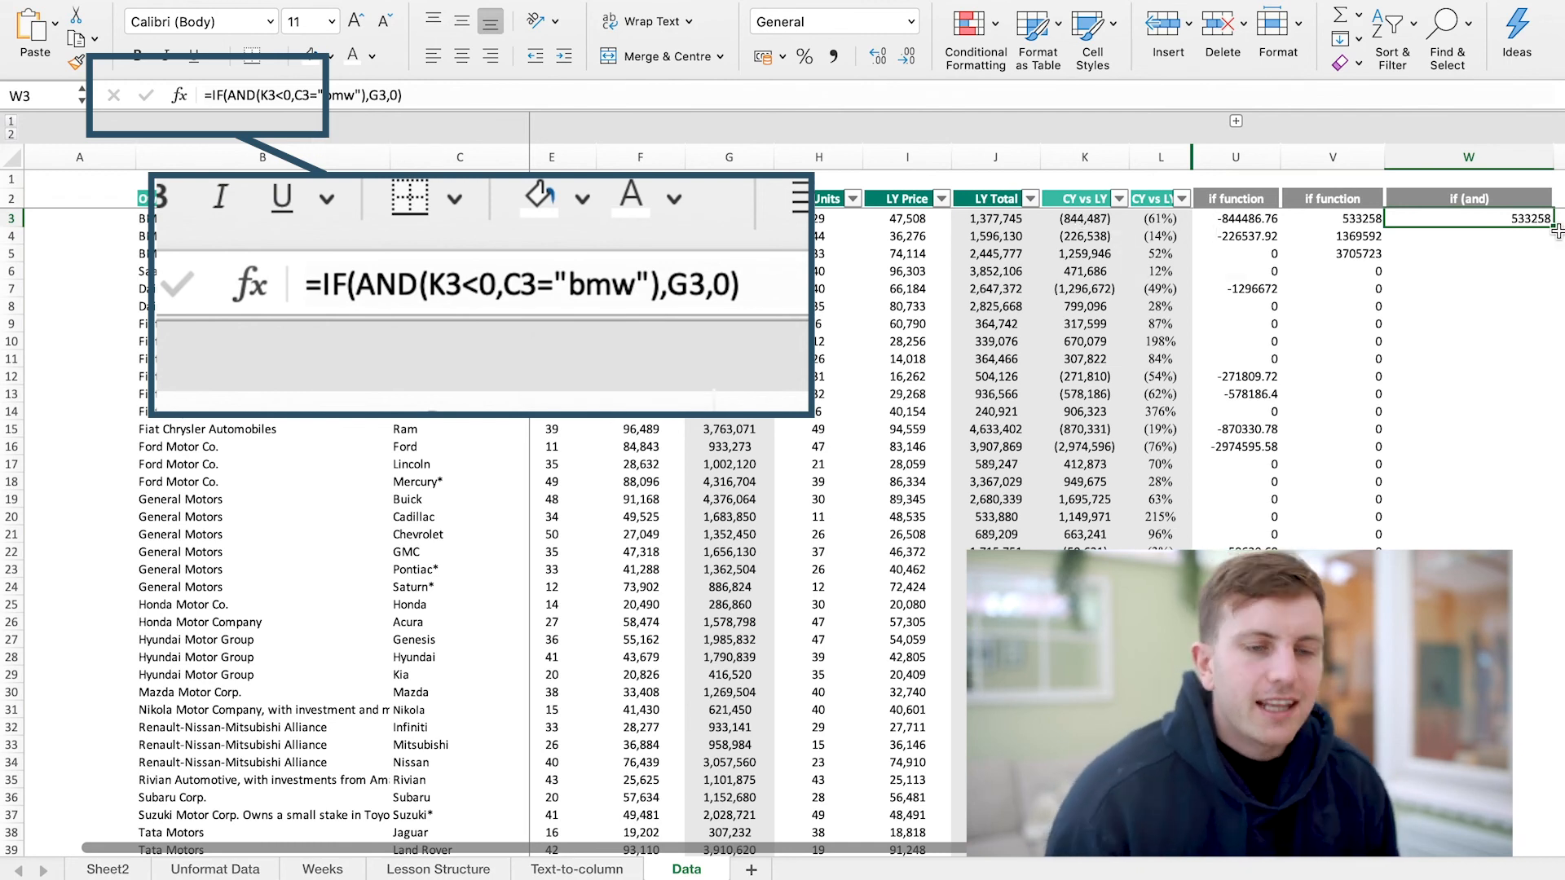
Step: Fill the IF(AND) formula from W3 down column W and review it against the neighbouring columns
double_click(1558, 232)
left_click(1396, 220)
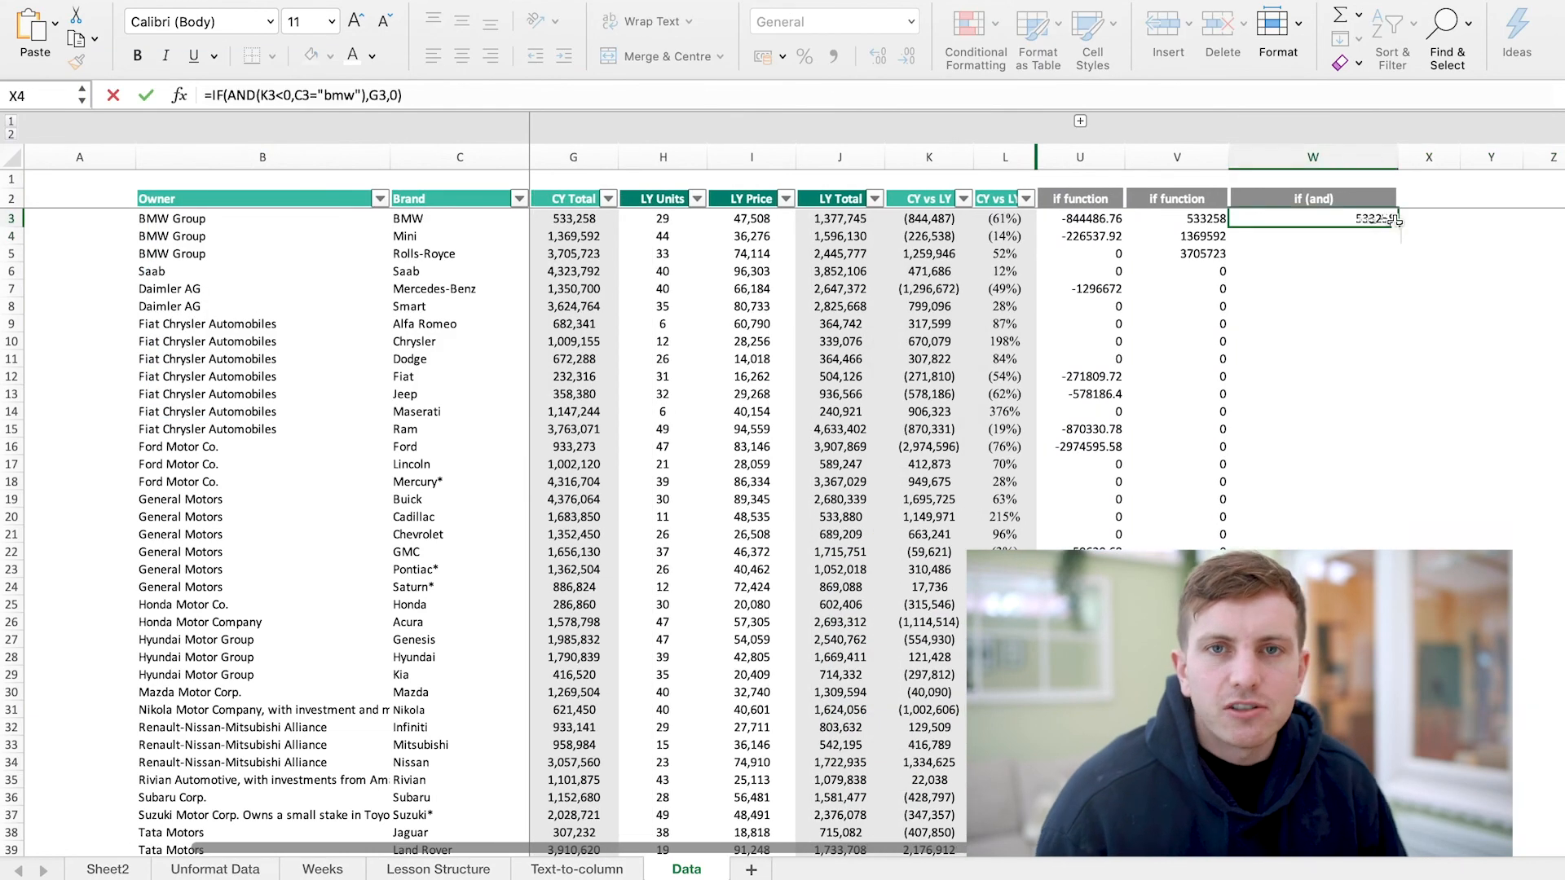
double_click(1395, 229)
scroll(1313, 293, "left", 5)
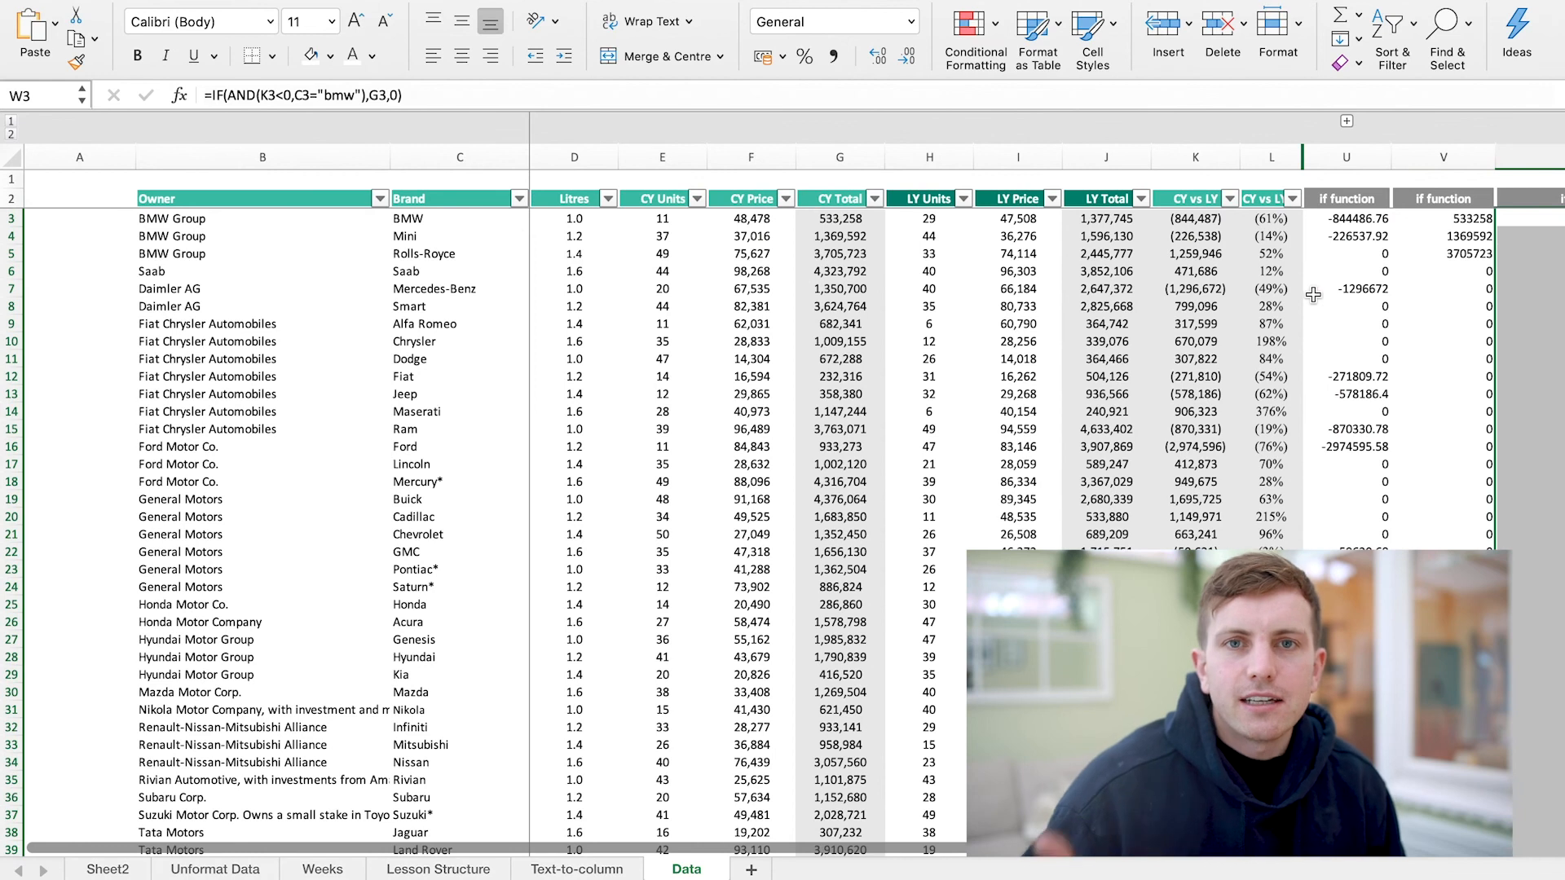
scroll(1313, 293, "right", 3)
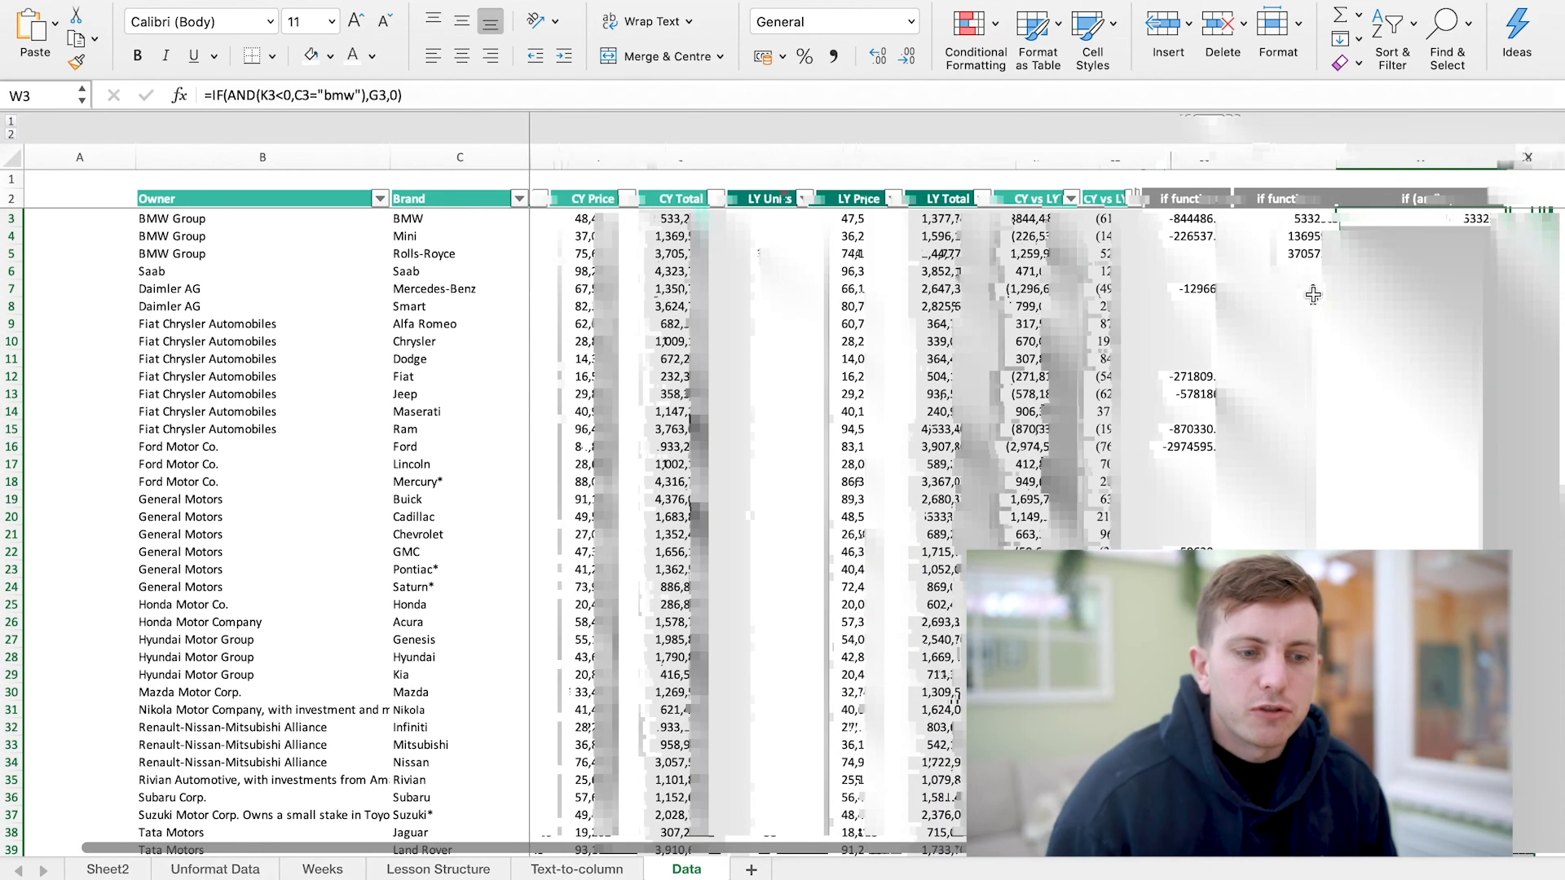